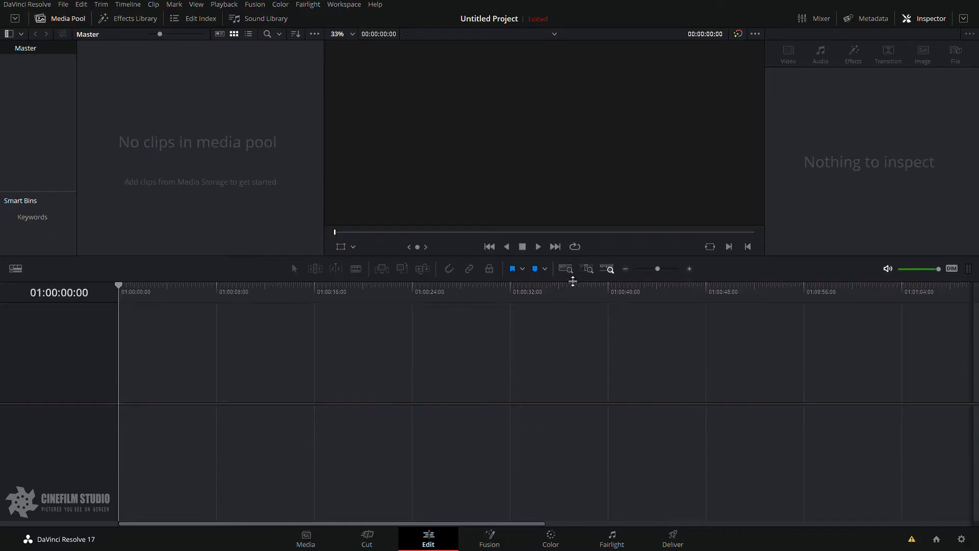
{"action": "left_click_drag", "start_coordinate": [570, 278], "coordinate": [598, 336]}
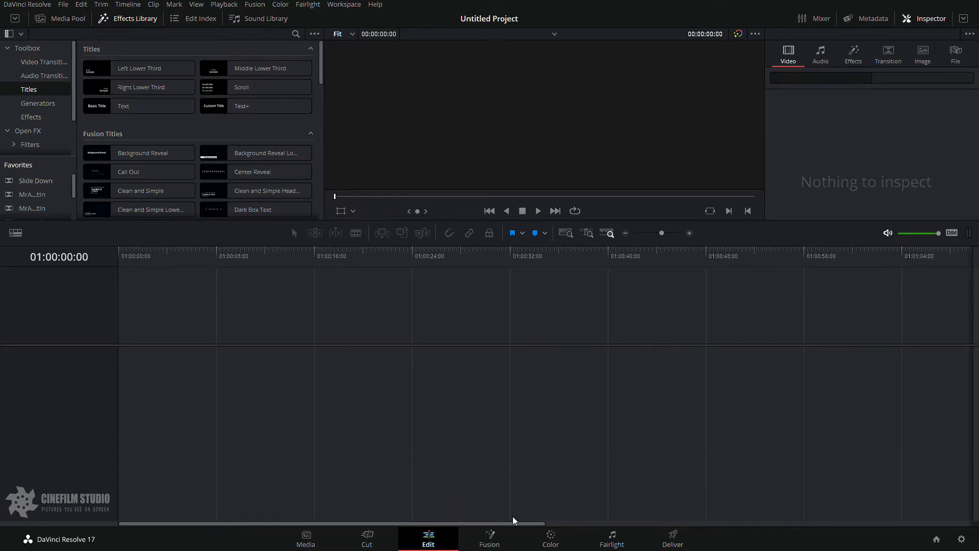
{"action": "left_click", "coordinate": [493, 545]}
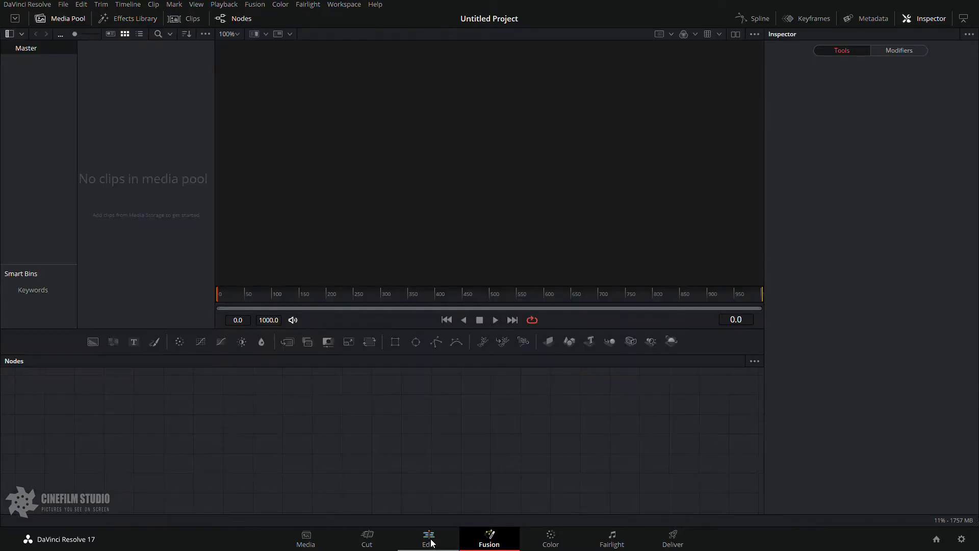
{"action": "left_click", "coordinate": [430, 541]}
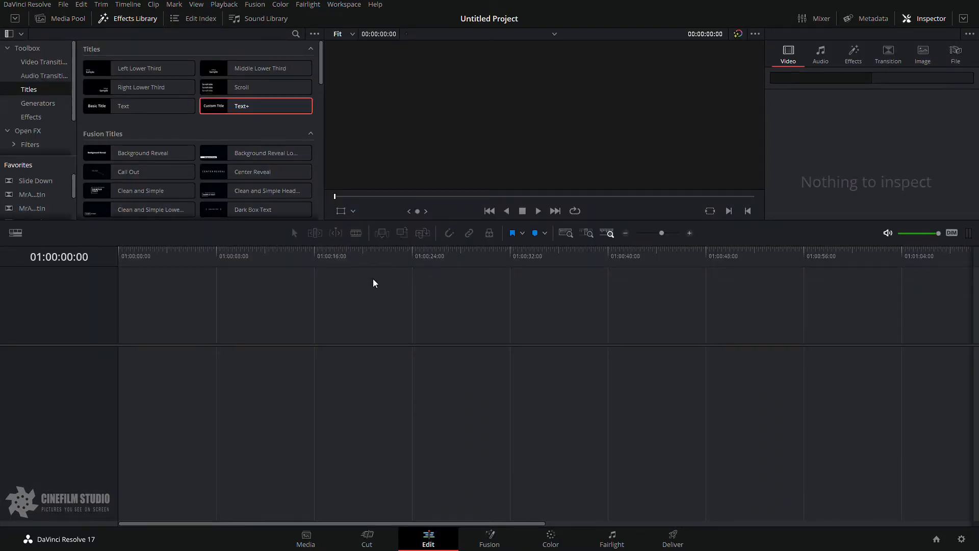
Step: Place a Text+ title at the start of the empty timeline and lengthen it to about 36 seconds
{"action": "left_click_drag", "start_coordinate": [249, 109], "coordinate": [100, 382]}
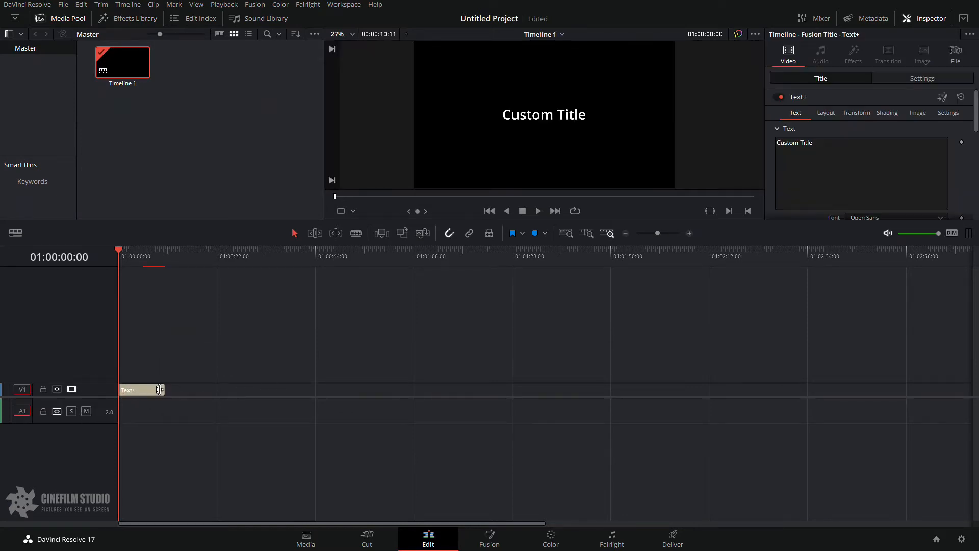
{"action": "left_click_drag", "start_coordinate": [163, 389], "coordinate": [278, 390]}
{"action": "left_click", "coordinate": [170, 386]}
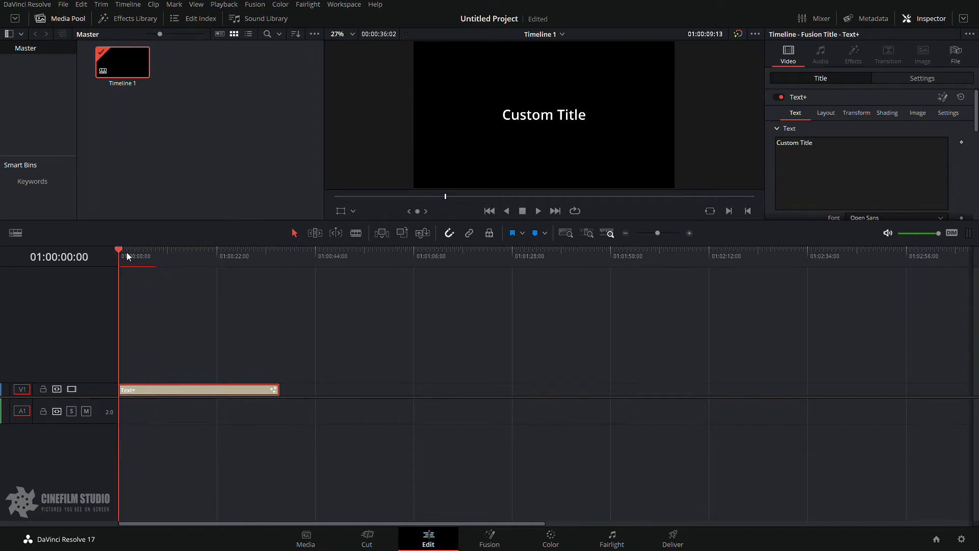
Step: Replace the default text of the Text+ title with CINEFILM STUDIO
{"action": "left_click_drag", "start_coordinate": [800, 143], "coordinate": [831, 160]}
{"action": "key", "text": "ctrl+a"}
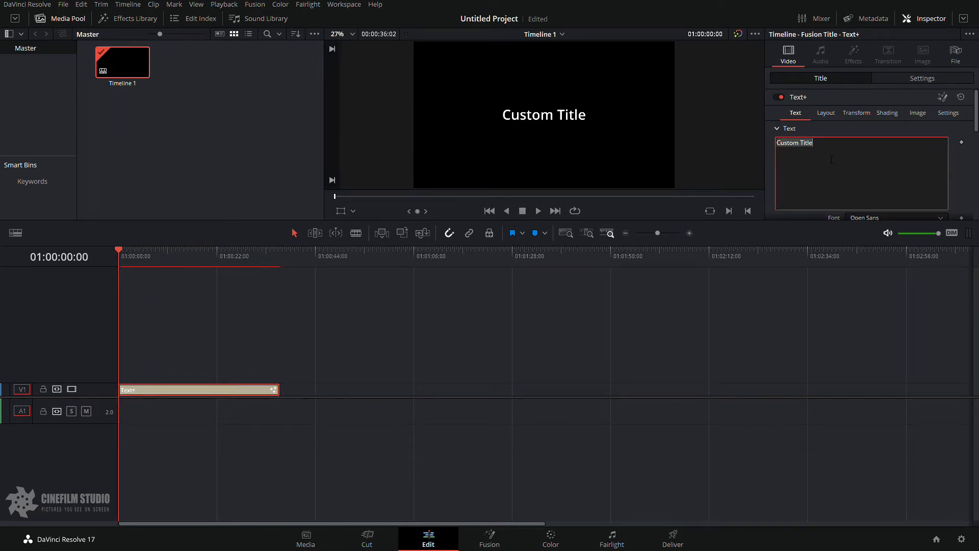
{"action": "type", "text": "CINEFILM STUDIO"}
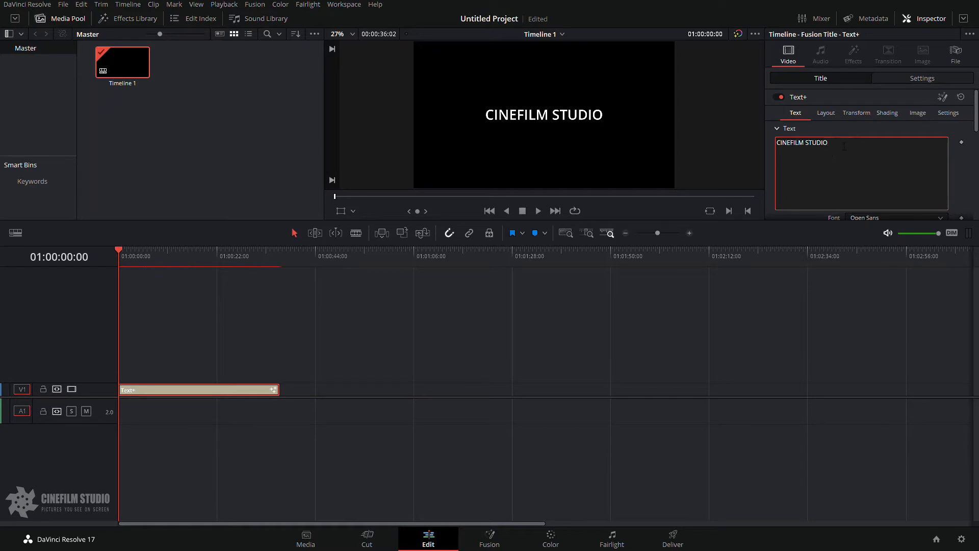
Step: Enlarge the inspector area and examine the title's Text, Layout, Transform, Shading, Image and Settings controls
{"action": "left_click_drag", "start_coordinate": [738, 220], "coordinate": [786, 383]}
{"action": "scroll", "coordinate": [911, 102], "scroll_direction": "down", "scroll_amount": 2}
{"action": "scroll", "coordinate": [910, 103], "scroll_direction": "up", "scroll_amount": 2}
{"action": "scroll", "coordinate": [910, 102], "scroll_direction": "down", "scroll_amount": 4}
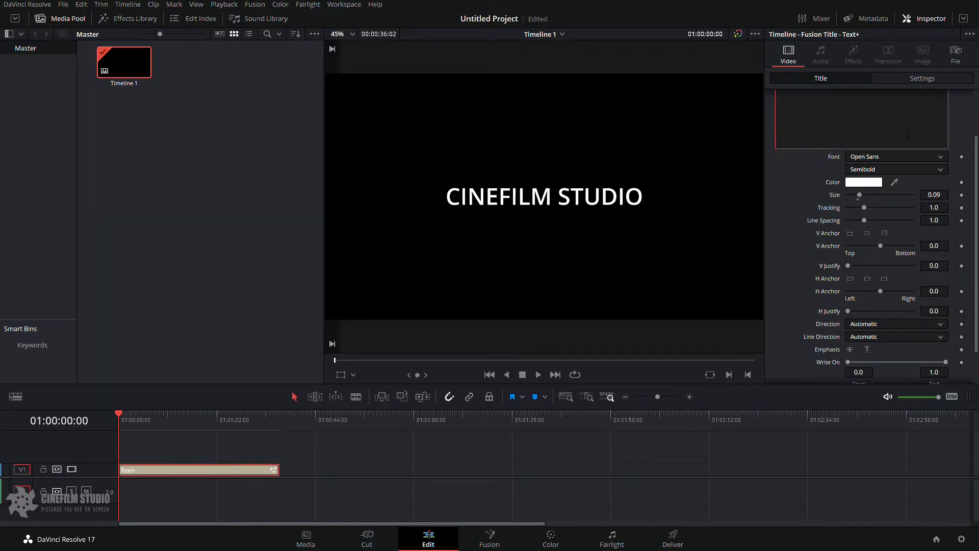
{"action": "scroll", "coordinate": [888, 206], "scroll_direction": "up", "scroll_amount": 4}
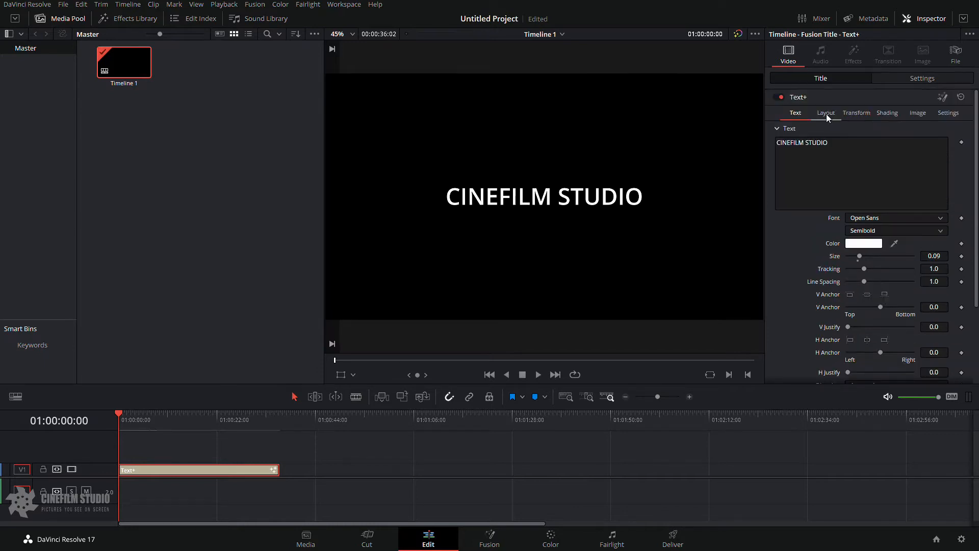
{"action": "left_click", "coordinate": [827, 114]}
{"action": "left_click", "coordinate": [858, 116]}
{"action": "left_click", "coordinate": [888, 115]}
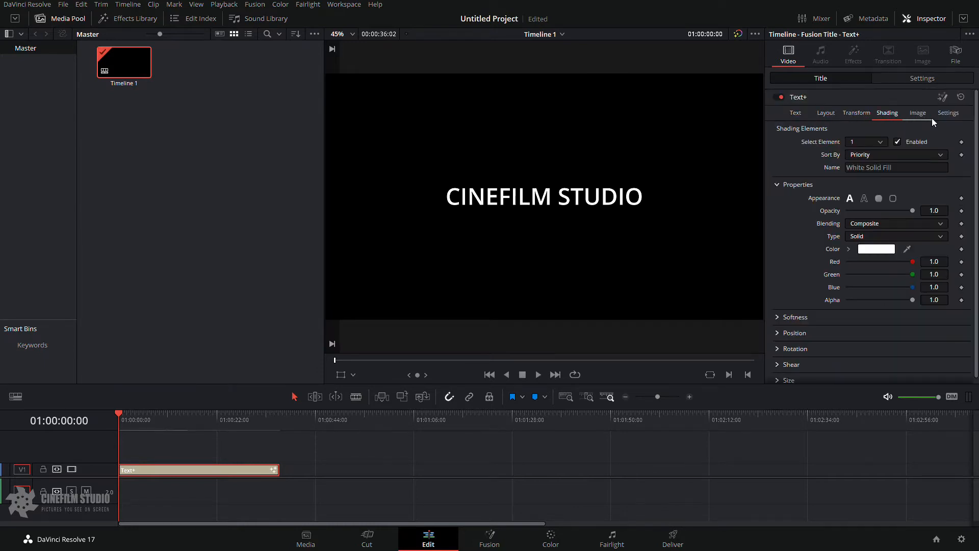
{"action": "left_click", "coordinate": [918, 114]}
{"action": "left_click", "coordinate": [947, 114]}
{"action": "left_click", "coordinate": [917, 114]}
{"action": "left_click", "coordinate": [887, 114]}
{"action": "left_click", "coordinate": [855, 112]}
{"action": "left_click", "coordinate": [827, 112]}
{"action": "left_click", "coordinate": [799, 114]}
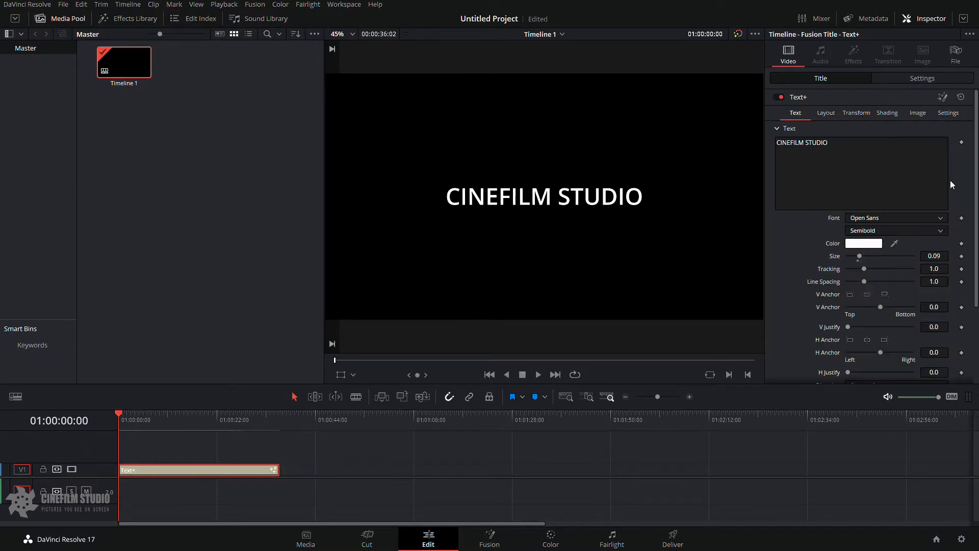
Step: Open the title in Fusion, spread the Template and MediaOut1 nodes apart, and show the Template node's controls
{"action": "left_click", "coordinate": [490, 539]}
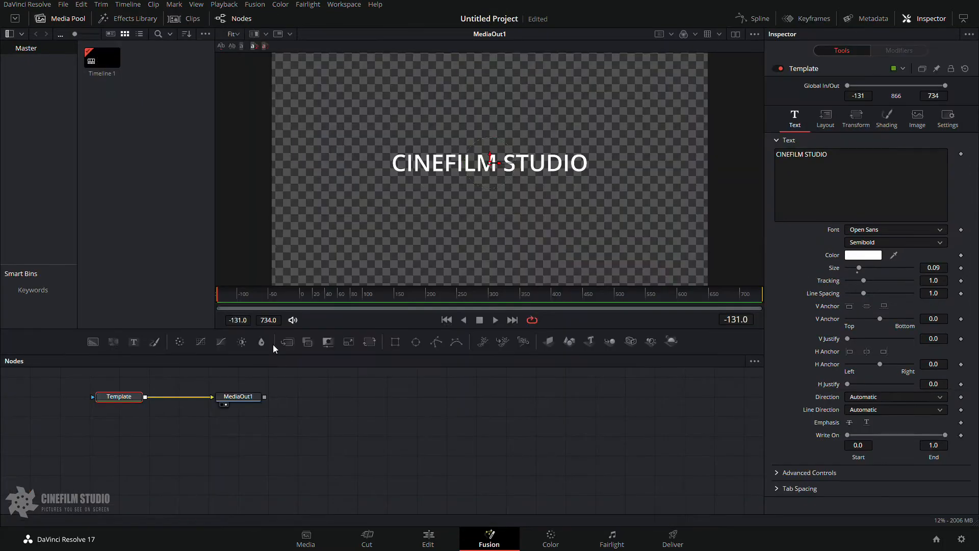
{"action": "left_click_drag", "start_coordinate": [231, 400], "coordinate": [519, 400]}
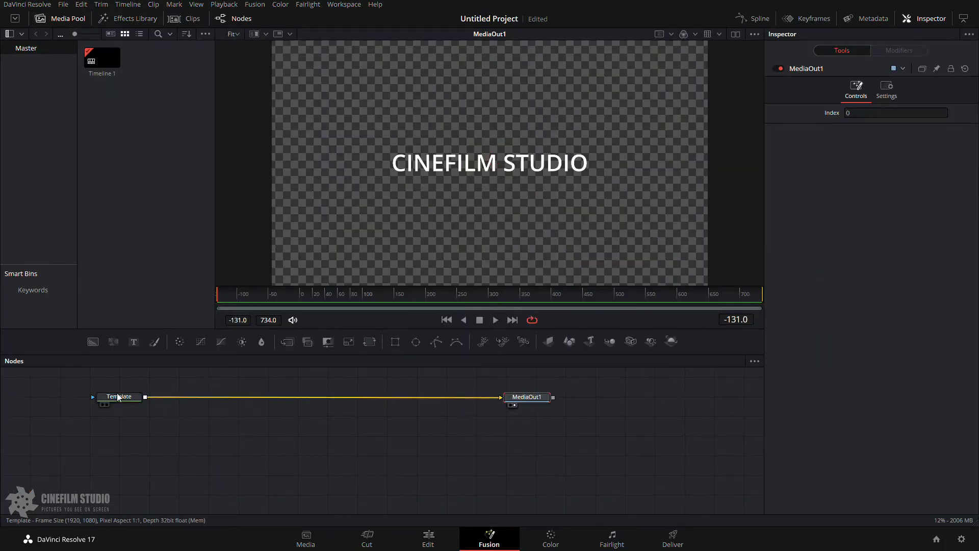
{"action": "left_click_drag", "start_coordinate": [120, 400], "coordinate": [189, 436]}
{"action": "left_click_drag", "start_coordinate": [525, 398], "coordinate": [558, 438]}
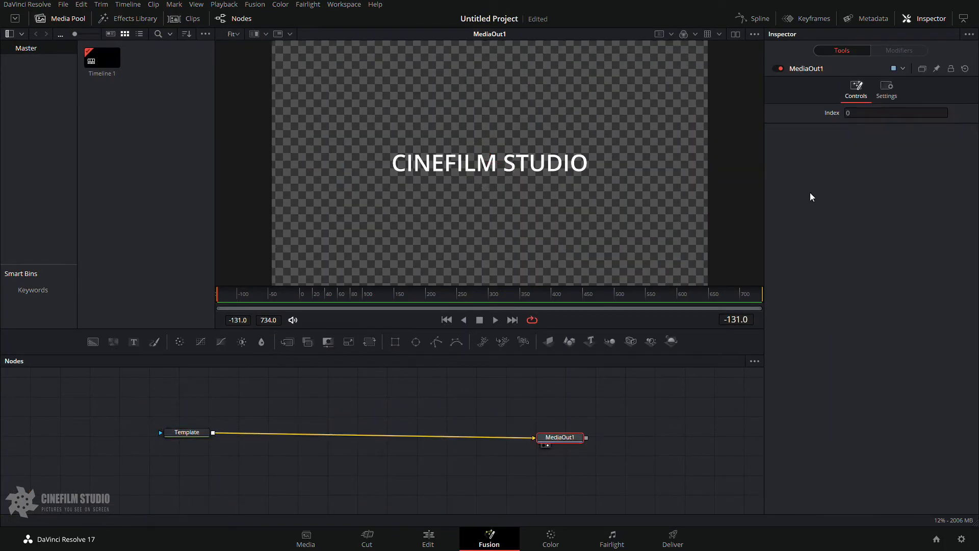
{"action": "left_click", "coordinate": [188, 436]}
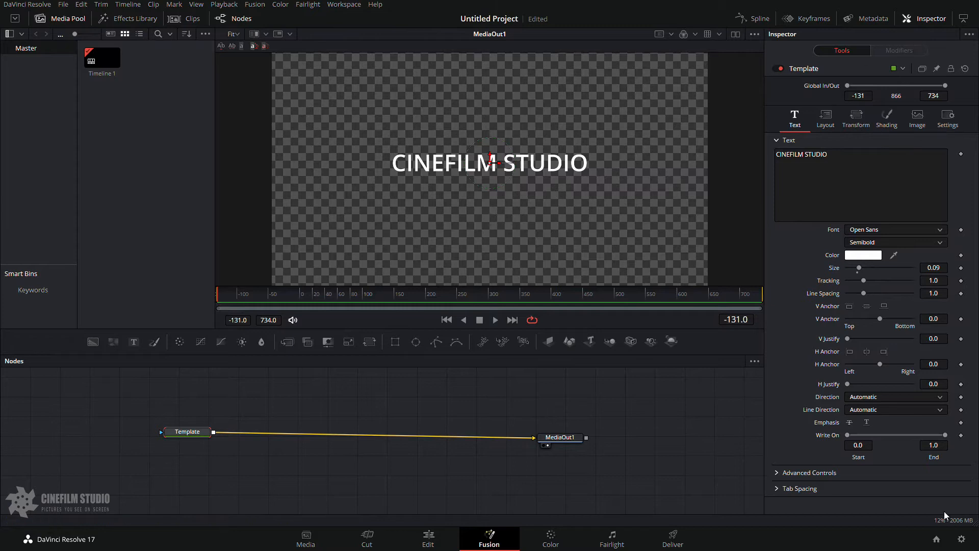
Step: Delete the Text+ title from the Edit page timeline and check the emptied Fusion page
{"action": "left_click", "coordinate": [432, 540]}
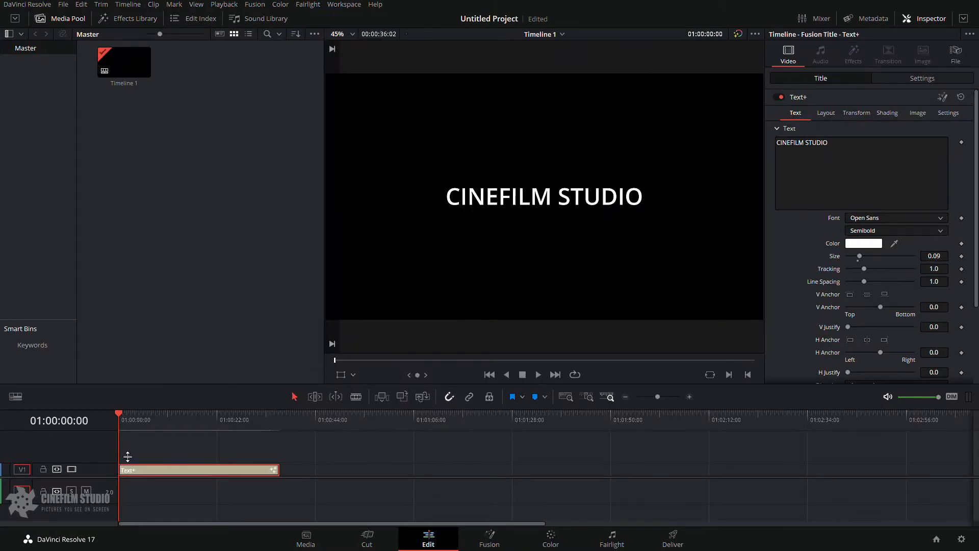
{"action": "left_click_drag", "start_coordinate": [125, 422], "coordinate": [200, 428]}
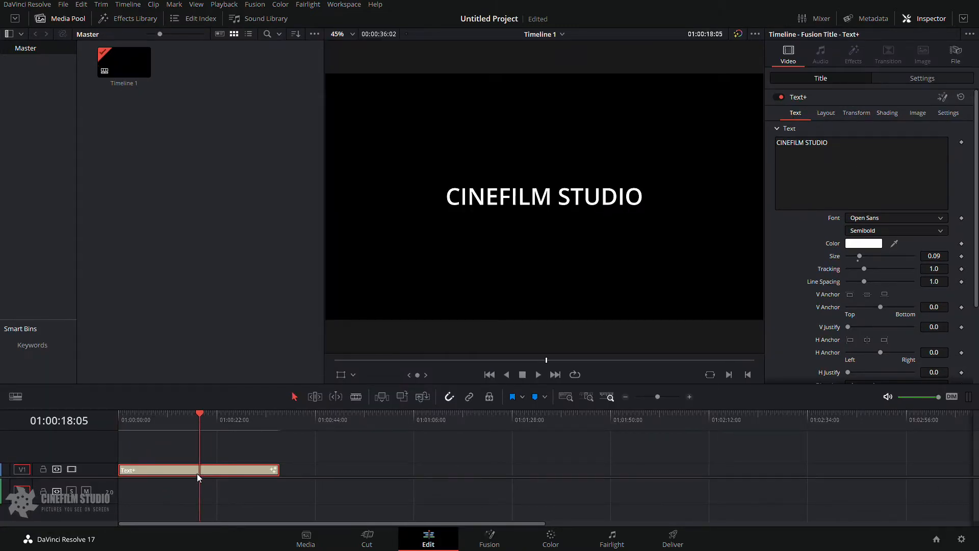
{"action": "key", "text": "Delete"}
{"action": "left_click", "coordinate": [508, 548]}
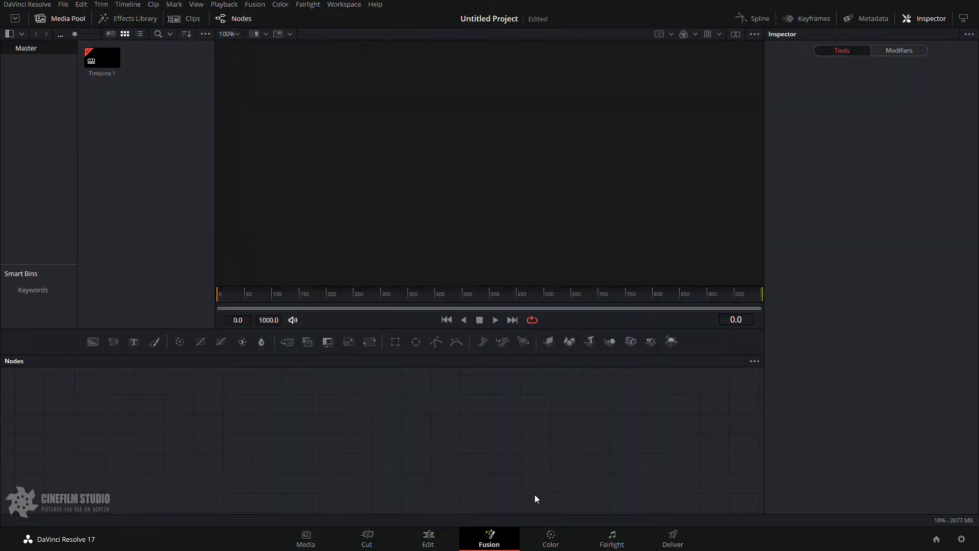
{"action": "left_click", "coordinate": [428, 538]}
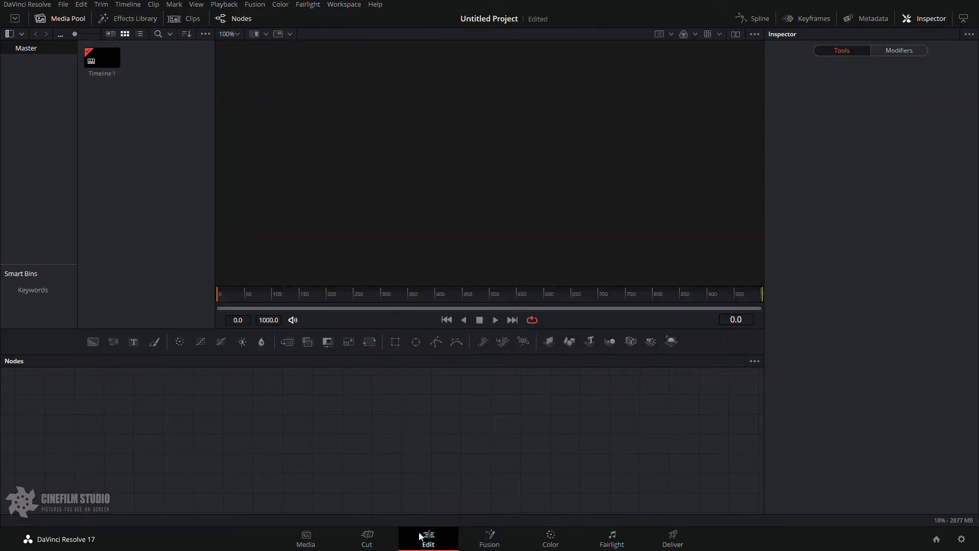
Step: Add a Fusion Composition effect at the start of video track V1
{"action": "left_click", "coordinate": [130, 19]}
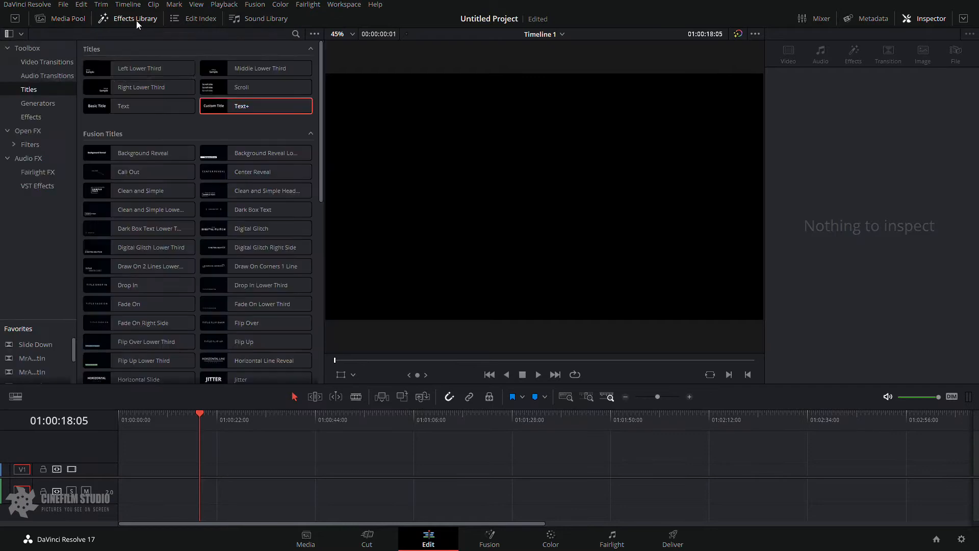
{"action": "left_click", "coordinate": [38, 104]}
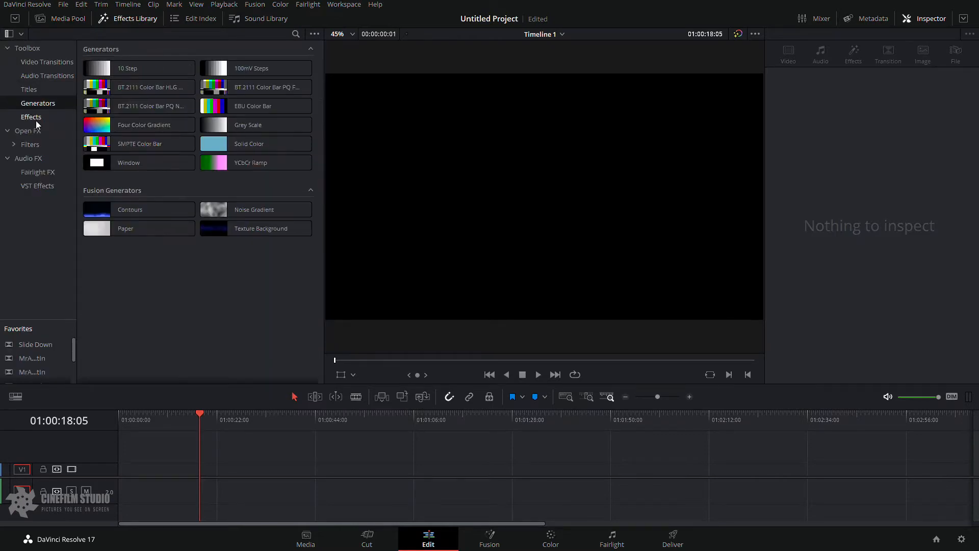
{"action": "left_click", "coordinate": [51, 117]}
{"action": "left_click_drag", "start_coordinate": [256, 68], "coordinate": [119, 470]}
{"action": "left_click", "coordinate": [146, 469]}
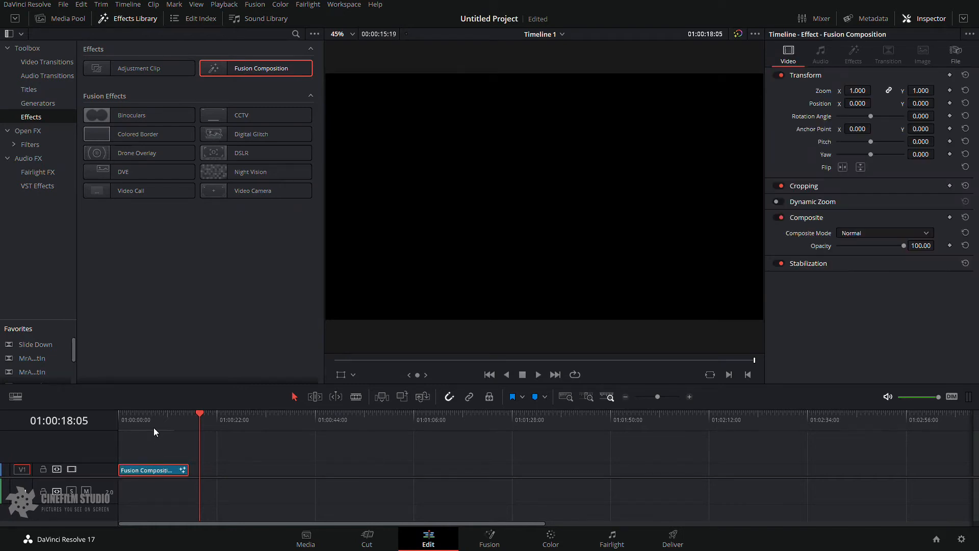
Step: Trim the Fusion Composition clip to about 10 seconds and return the playhead to its start
{"action": "mouse_move", "coordinate": [154, 427]}
{"action": "left_mouse_down"}
{"action": "mouse_move", "coordinate": [140, 432]}
{"action": "mouse_move", "coordinate": [128, 418]}
{"action": "mouse_move", "coordinate": [165, 421]}
{"action": "left_mouse_up"}
{"action": "left_click_drag", "start_coordinate": [188, 470], "coordinate": [165, 469]}
{"action": "left_click", "coordinate": [213, 486]}
{"action": "left_click_drag", "start_coordinate": [165, 420], "coordinate": [96, 425]}
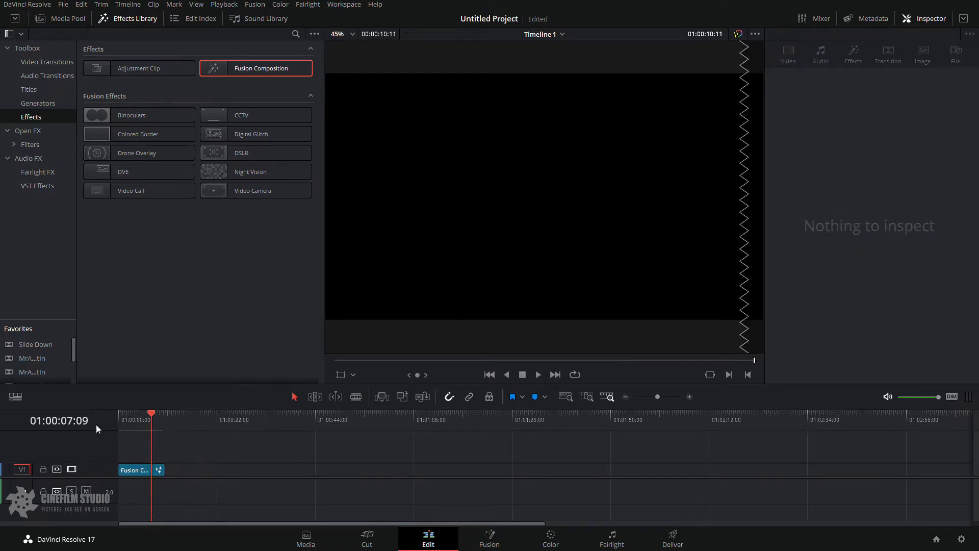
Step: Open the composition in Fusion and move the MediaOut1 node to the far right of the node graph
{"action": "left_click", "coordinate": [488, 541]}
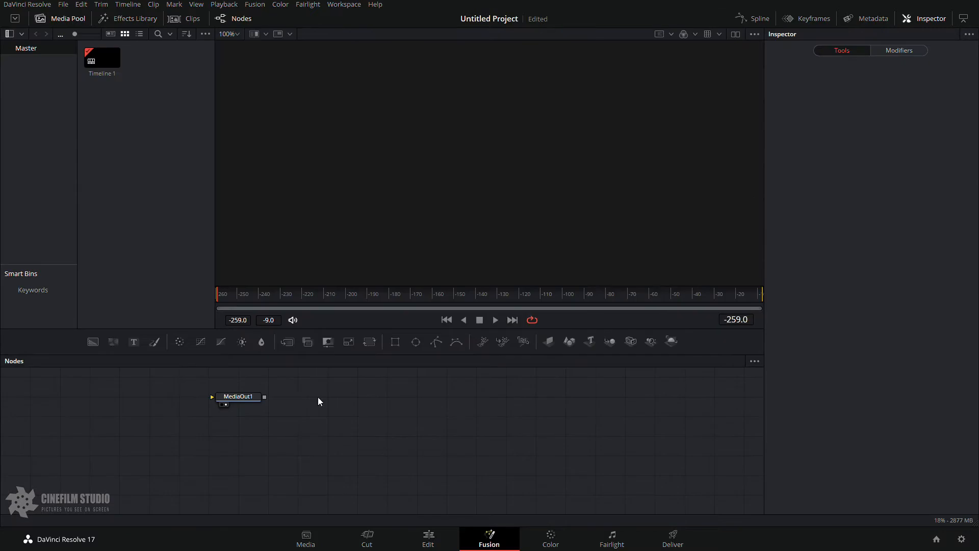
{"action": "left_click_drag", "start_coordinate": [237, 397], "coordinate": [587, 424]}
{"action": "left_click", "coordinate": [609, 442]}
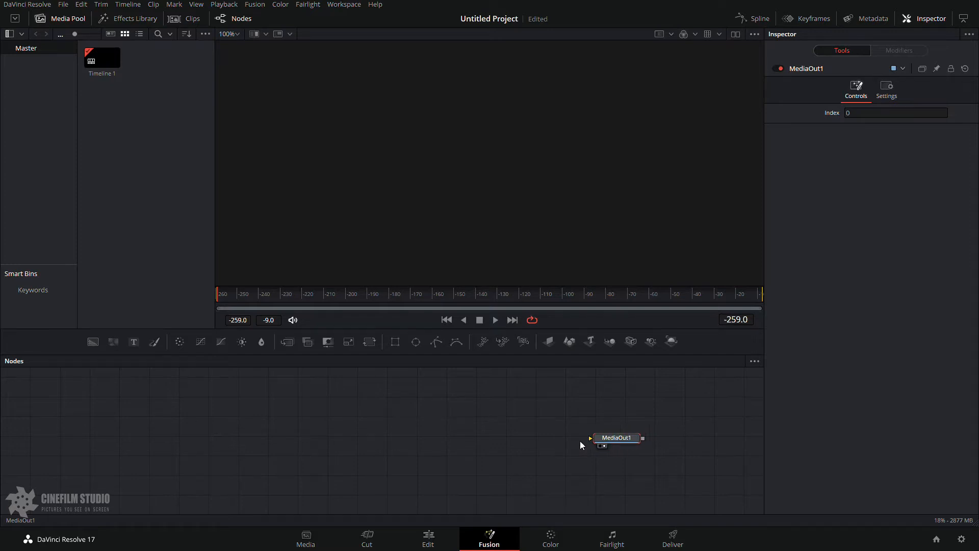
Step: Add a Text+ node left of MediaOut1 and connect its output to MediaOut1
{"action": "left_click", "coordinate": [245, 445]}
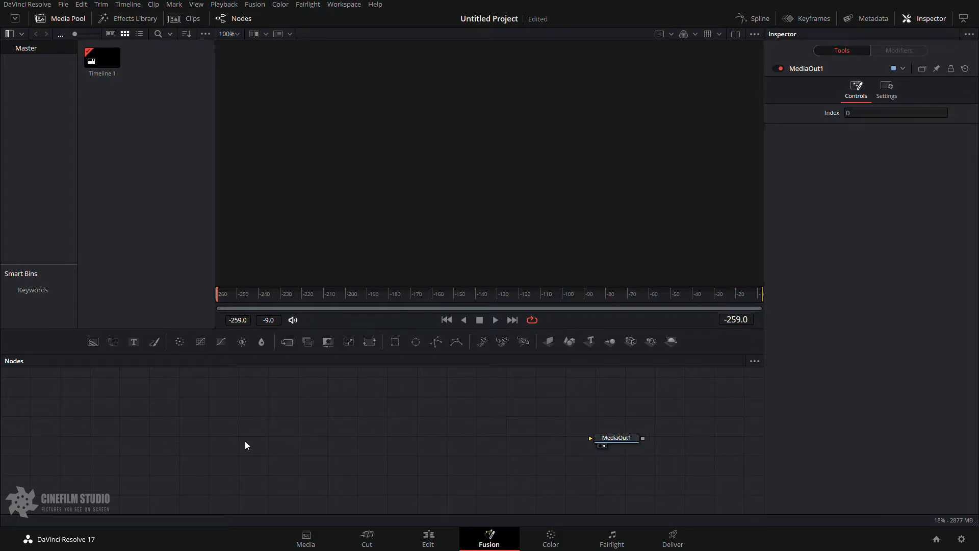
{"action": "key", "text": "shift+space"}
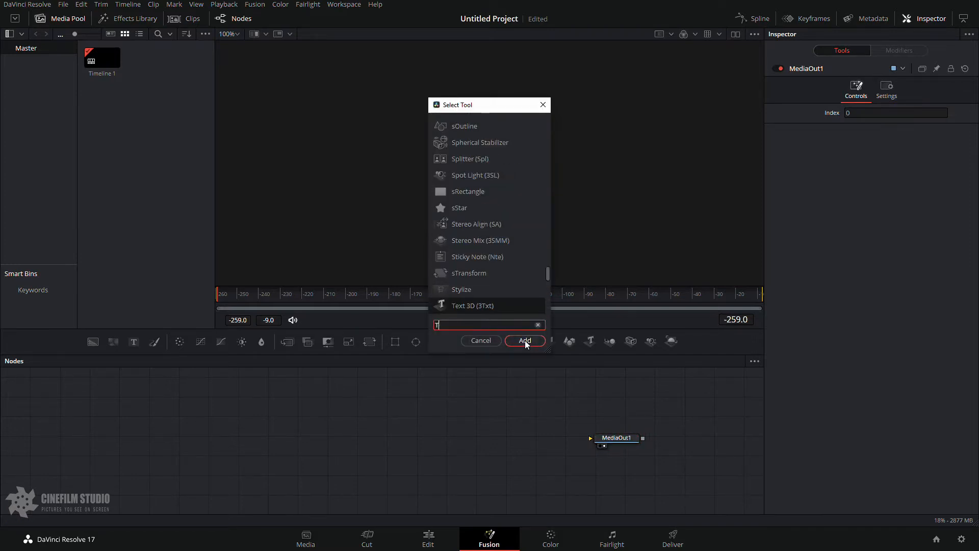
{"action": "type", "text": "TEXT"}
{"action": "key", "text": "Down"}
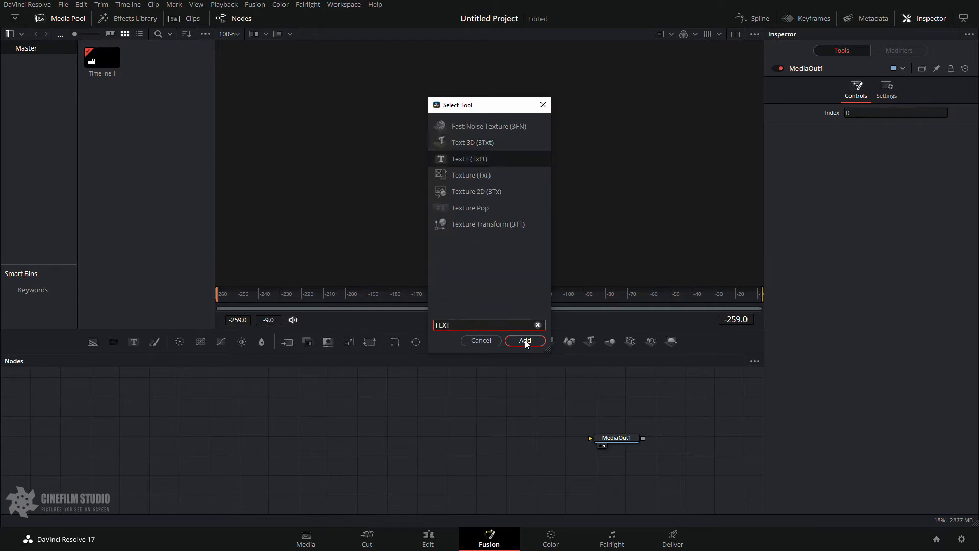
{"action": "key", "text": "Up"}
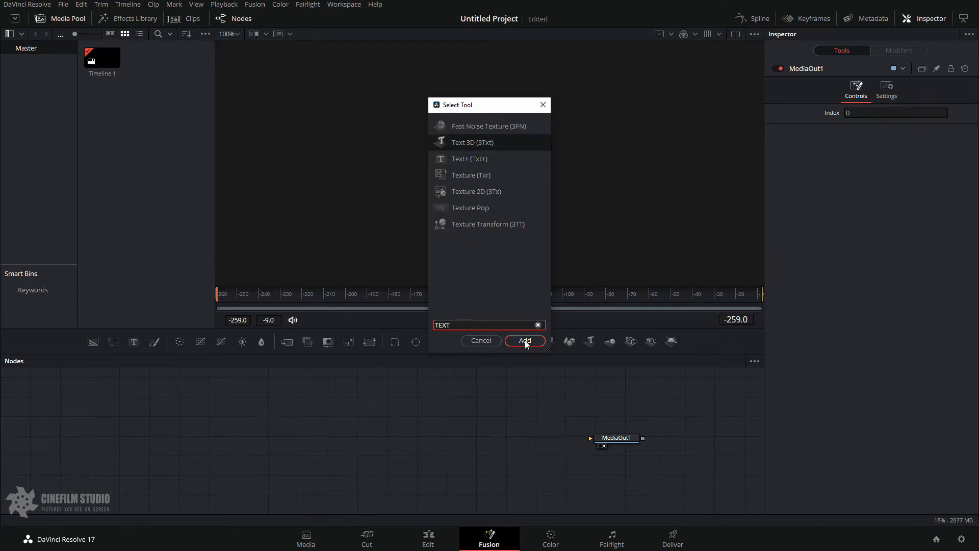
{"action": "key", "text": "Down"}
{"action": "key", "text": "Up"}
{"action": "key", "text": "Down"}
{"action": "left_click", "coordinate": [525, 340]}
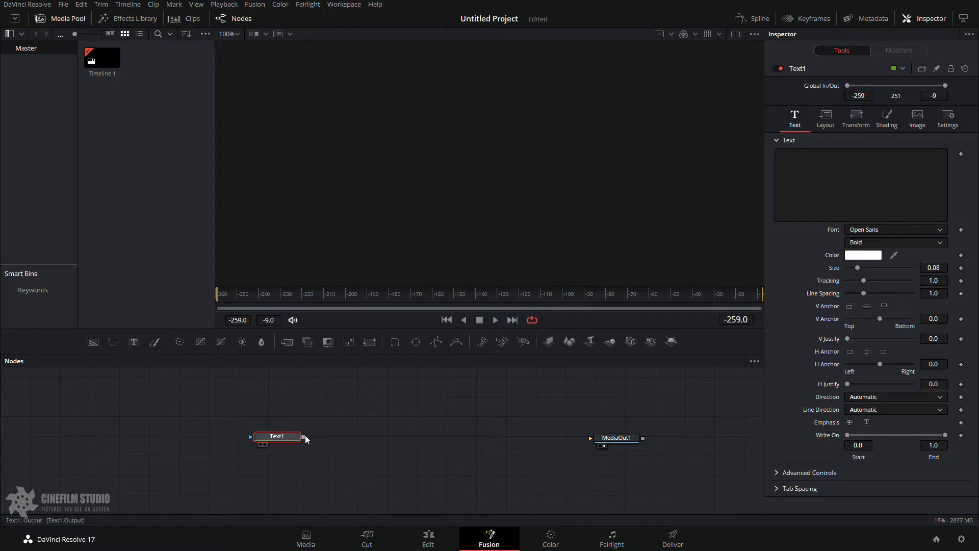
{"action": "left_click_drag", "start_coordinate": [304, 437], "coordinate": [622, 431]}
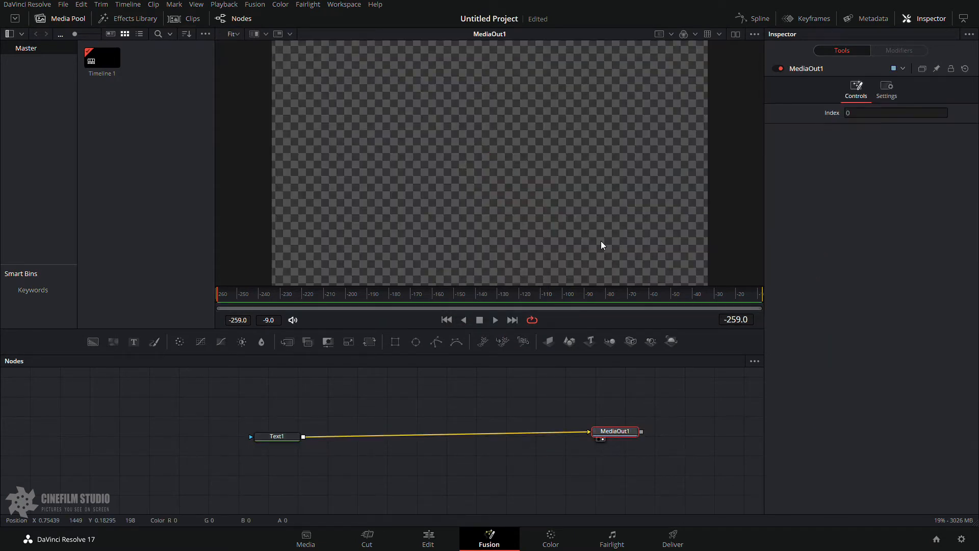
Step: Enter CINEFILM STUDIO as the text of the Text1 node
{"action": "left_click", "coordinate": [266, 439]}
{"action": "left_click", "coordinate": [885, 179]}
{"action": "type", "text": "CINEFILM STUDIO"}
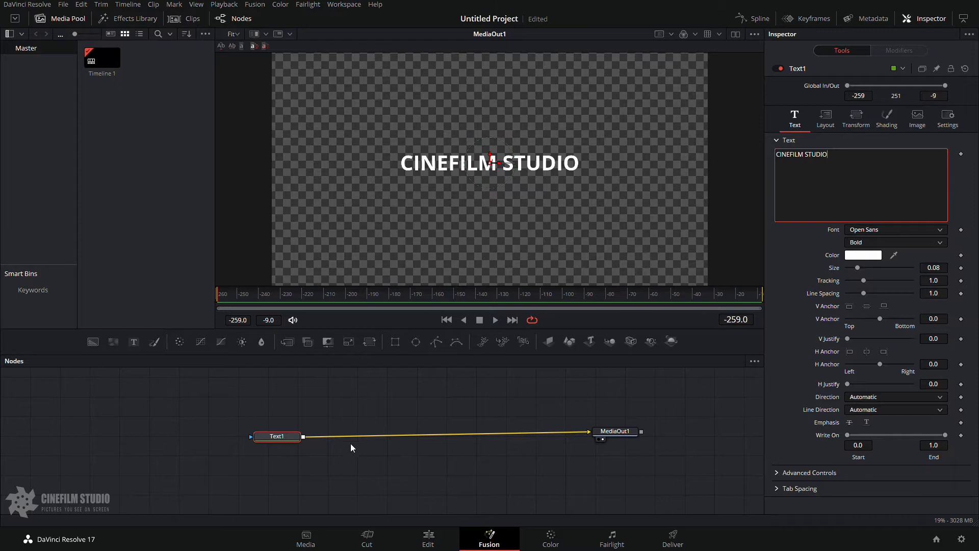
Step: Switch to dual viewers with the Text1 node loaded in both, and shift Text1 slightly farther from MediaOut1
{"action": "left_click", "coordinate": [617, 433]}
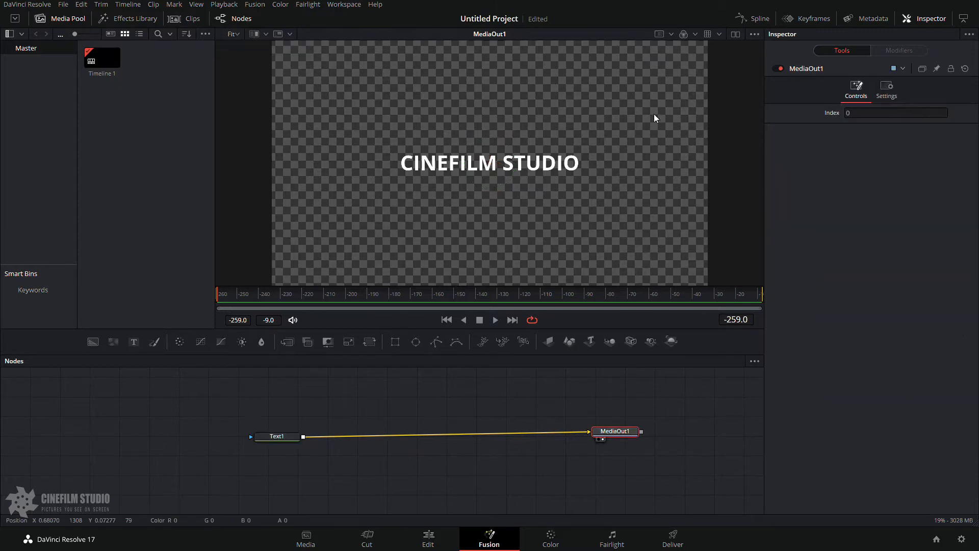
{"action": "left_click", "coordinate": [736, 33]}
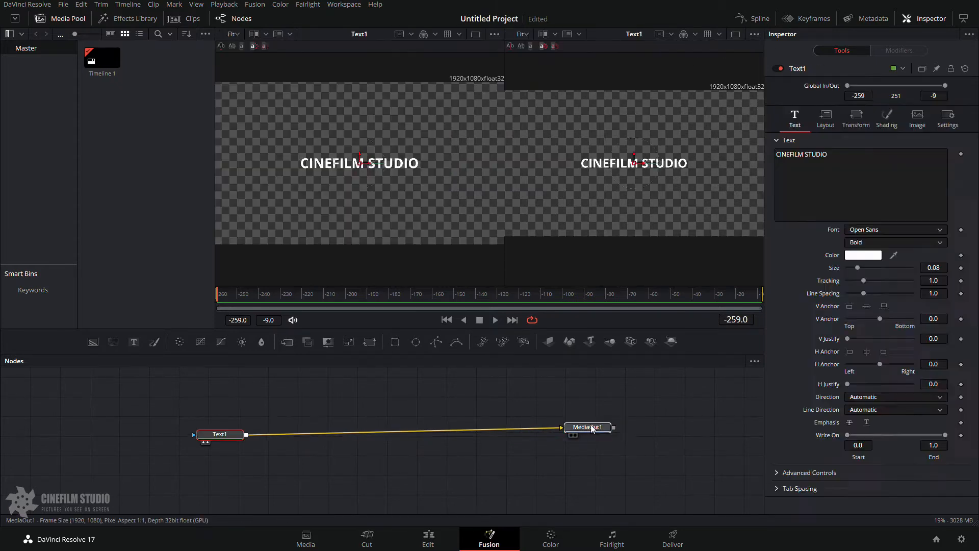
{"action": "left_click", "coordinate": [592, 428]}
{"action": "left_click_drag", "start_coordinate": [201, 434], "coordinate": [193, 435]}
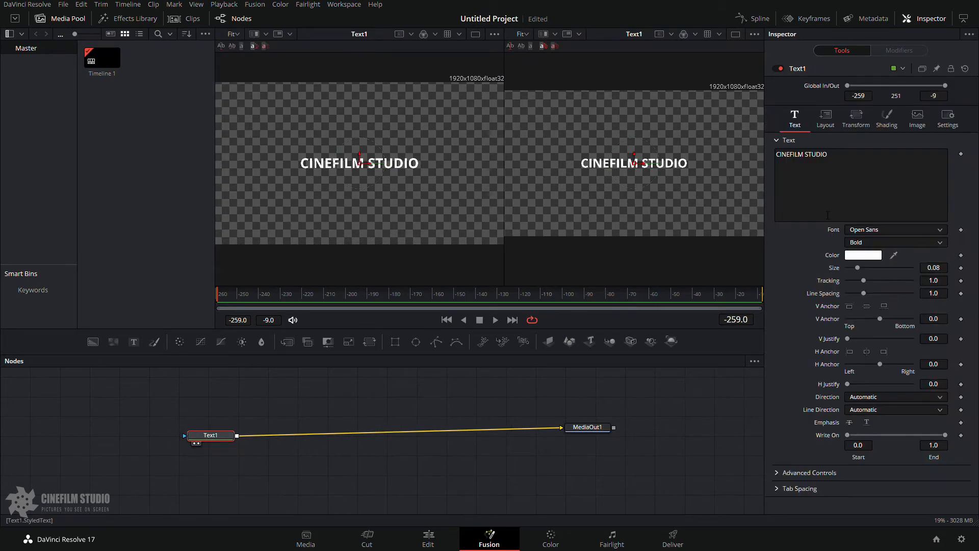
Step: Set the font of the CINEFILM STUDIO text to Impact with the Regular style
{"action": "left_click", "coordinate": [848, 164]}
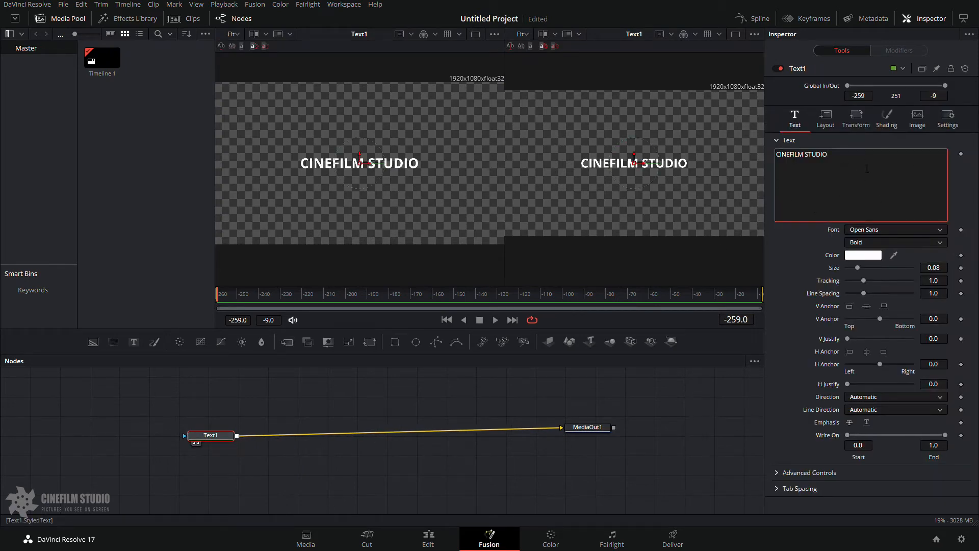
{"action": "left_click", "coordinate": [904, 231]}
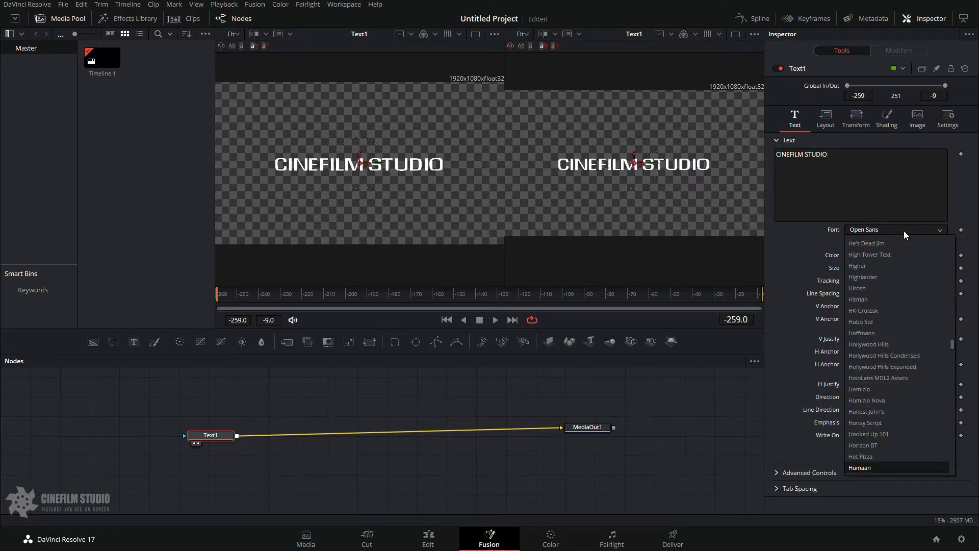
{"action": "key", "text": "i"}
{"action": "key", "text": "m"}
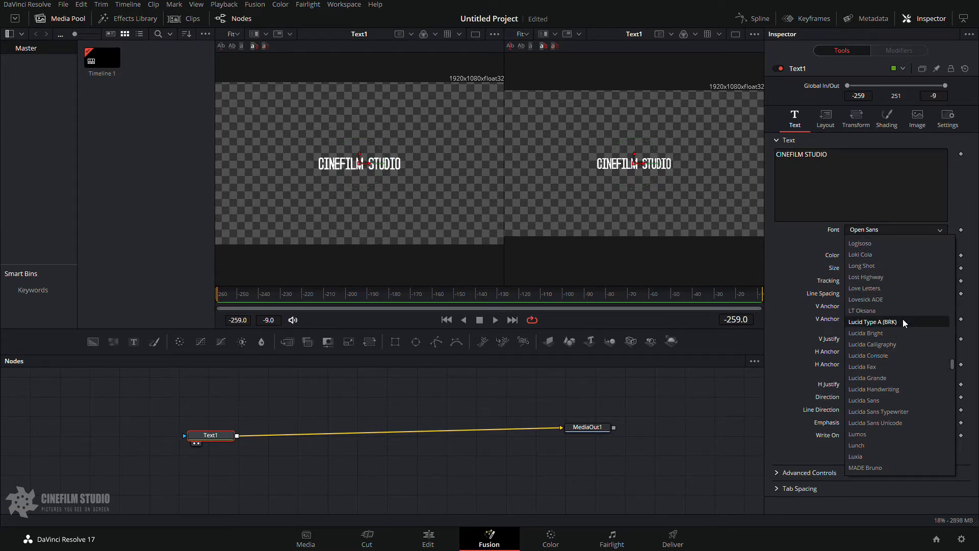
{"action": "key", "text": "i"}
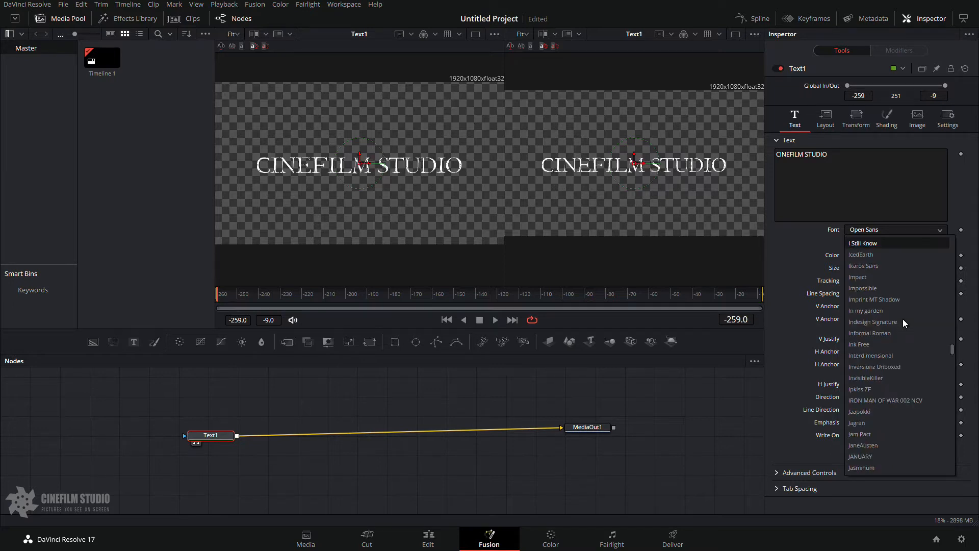
{"action": "key", "text": "p"}
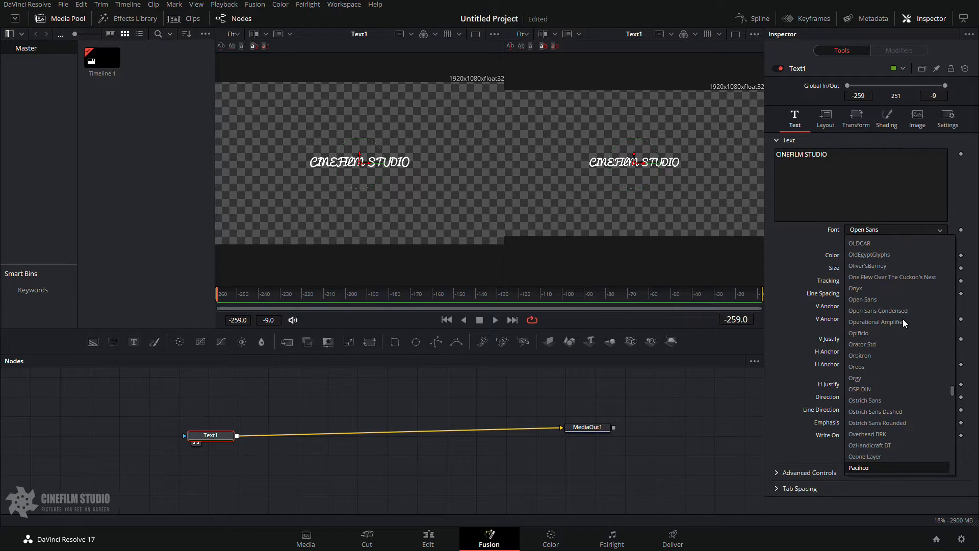
{"action": "key", "text": "i"}
{"action": "key", "text": "m"}
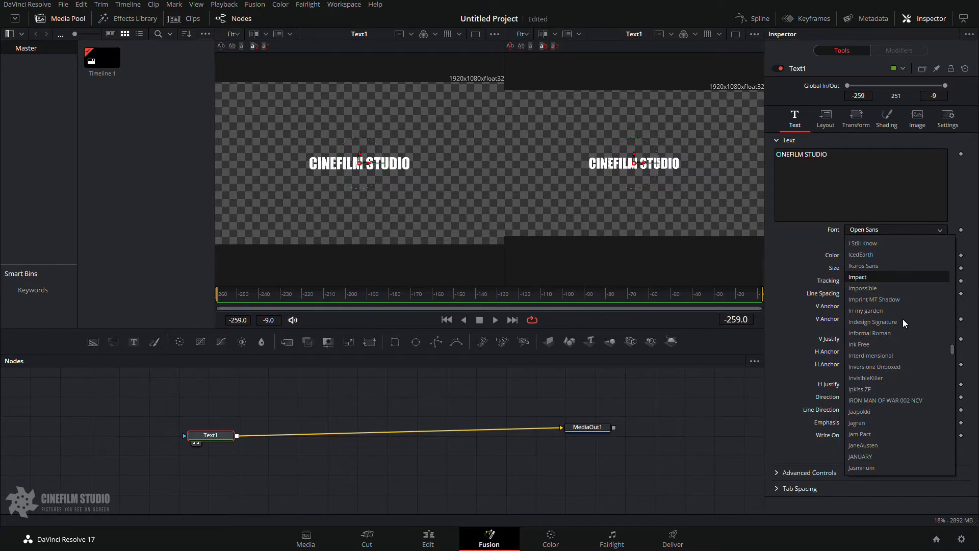
{"action": "key", "text": "Return"}
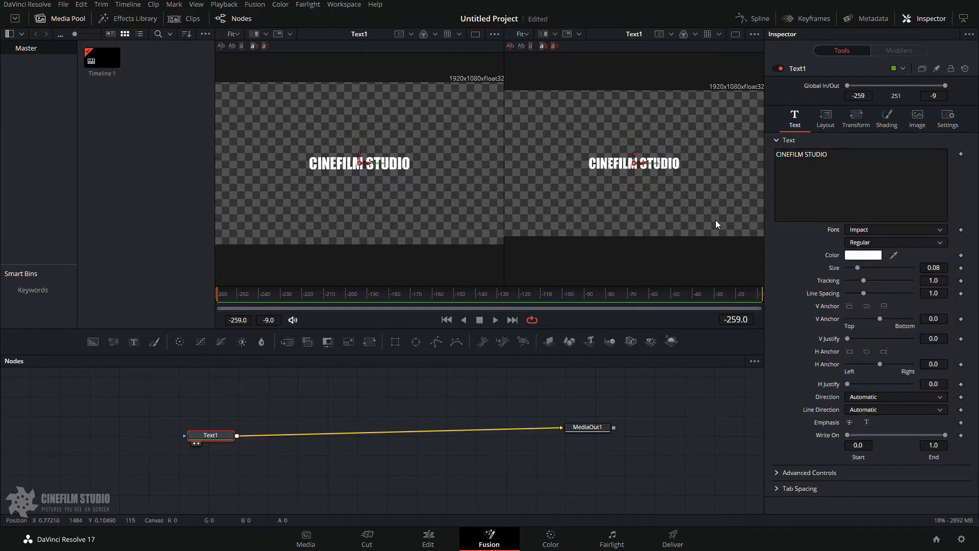
{"action": "left_click", "coordinate": [868, 248]}
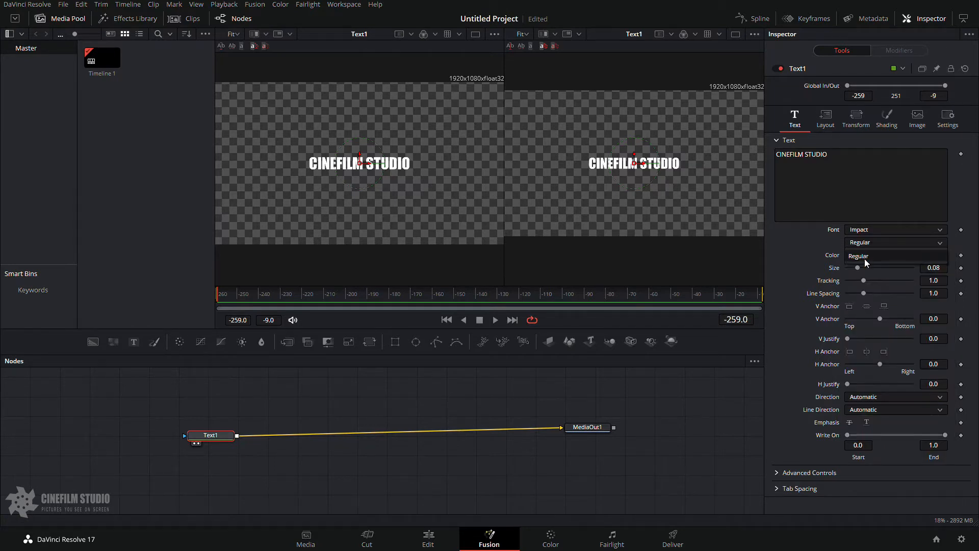
{"action": "left_click", "coordinate": [869, 230]}
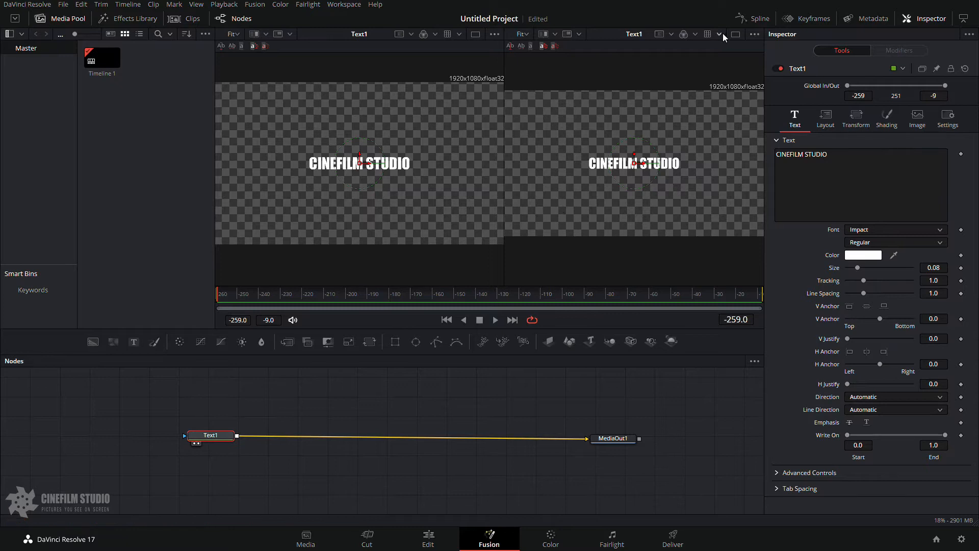
Step: Switch back to a single viewer and shift the Text1 node slightly closer to MediaOut1
{"action": "left_click", "coordinate": [736, 33]}
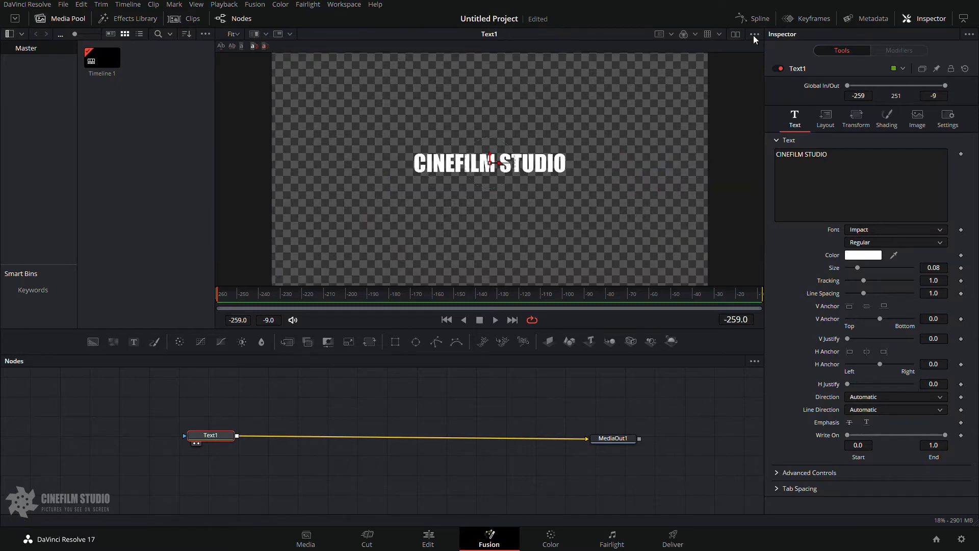
{"action": "left_click", "coordinate": [737, 35]}
{"action": "left_click", "coordinate": [736, 35]}
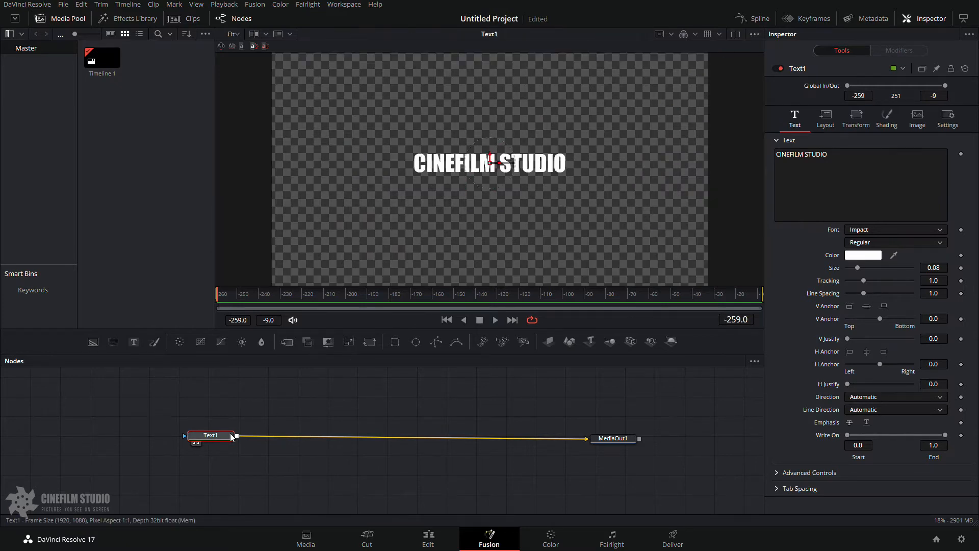
{"action": "left_click_drag", "start_coordinate": [227, 438], "coordinate": [255, 449]}
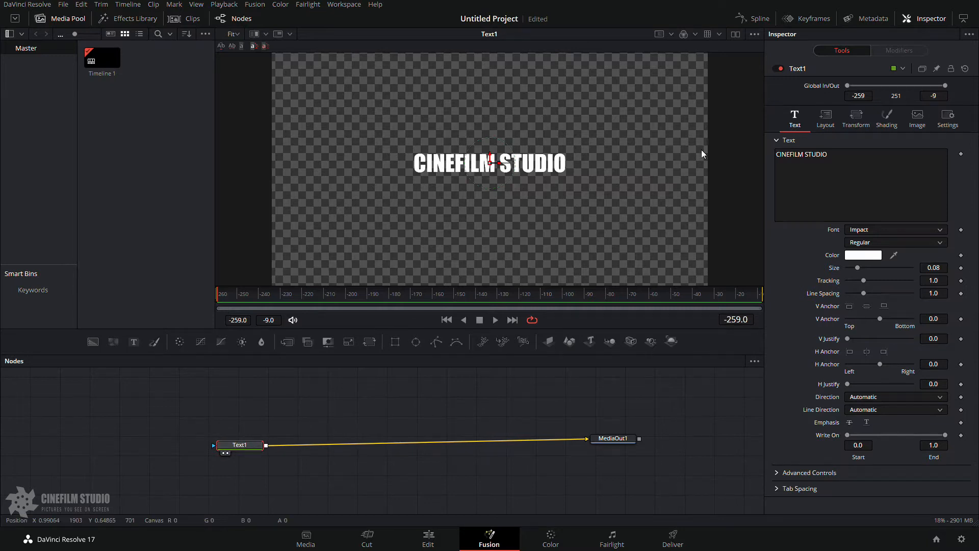
Step: Try blue #434fff as the text color and move the color dialog clear of the title in the viewer
{"action": "left_click", "coordinate": [867, 258]}
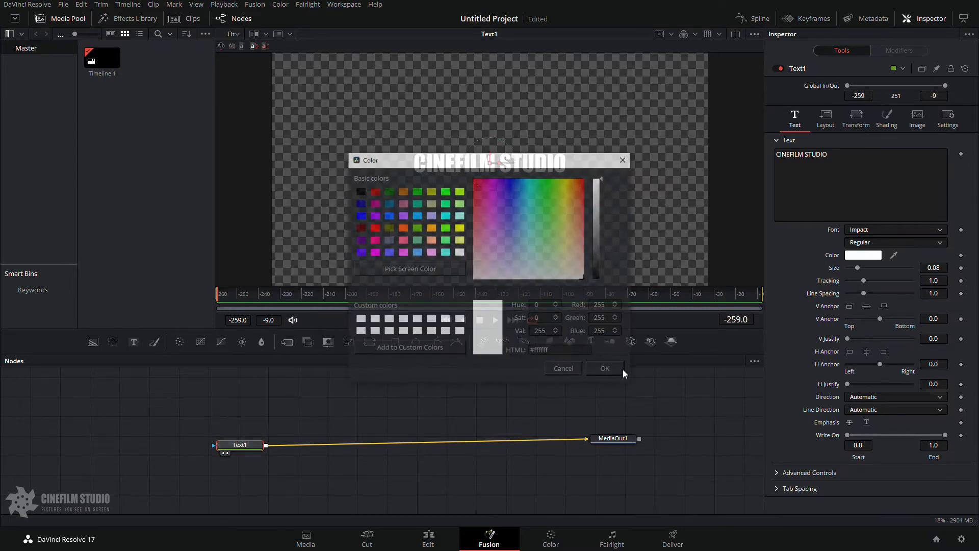
{"action": "left_click_drag", "start_coordinate": [499, 243], "coordinate": [512, 204]}
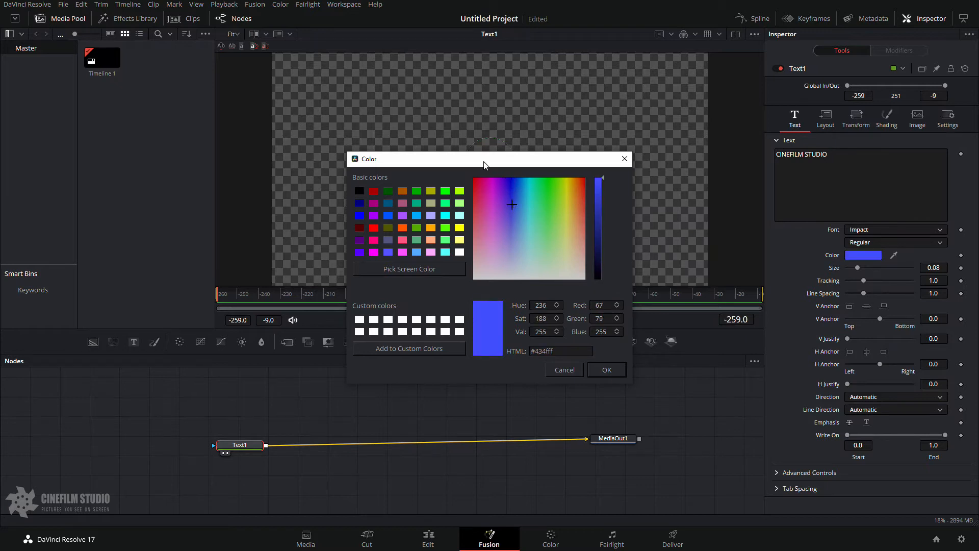
{"action": "left_click_drag", "start_coordinate": [485, 162], "coordinate": [807, 146]}
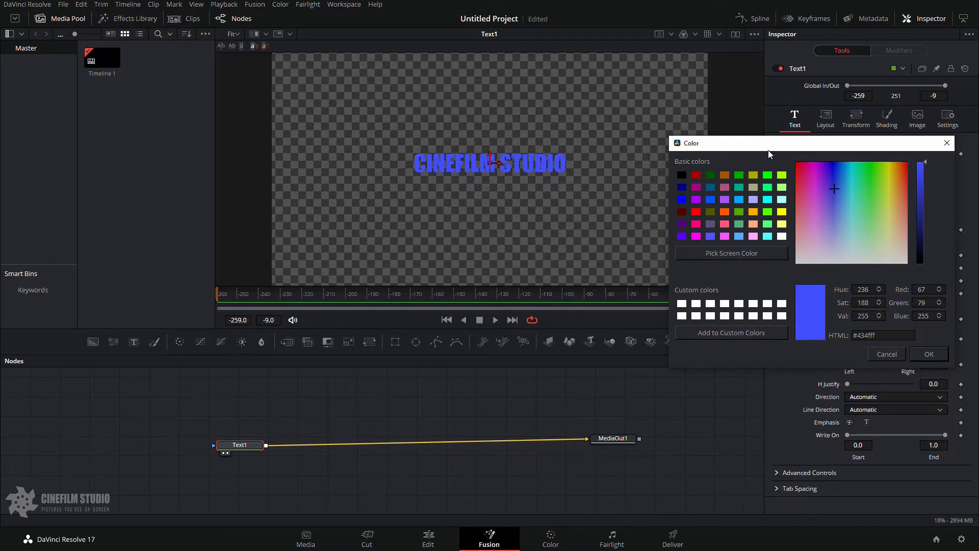
{"action": "left_click_drag", "start_coordinate": [762, 146], "coordinate": [699, 183]}
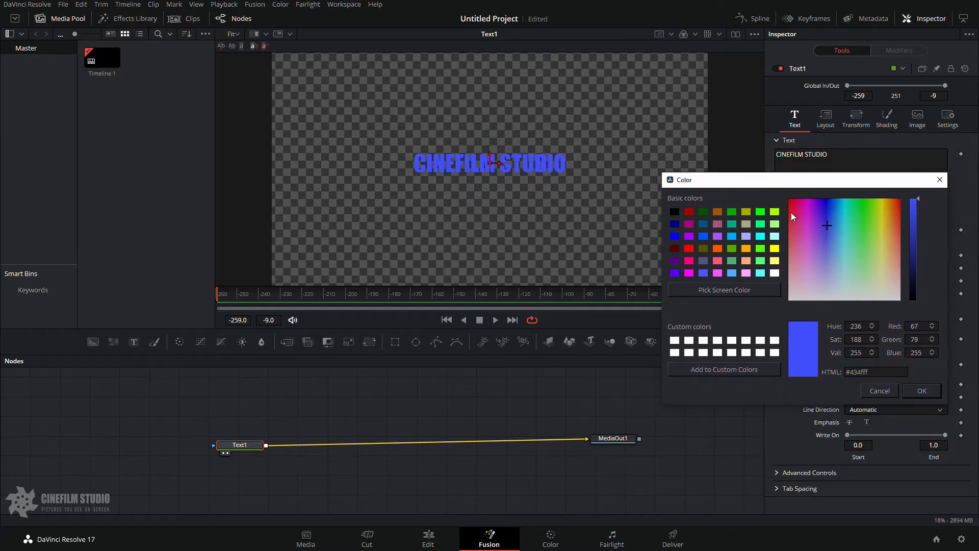
Step: Choose light cyan #6bf3ff in the color dialog and save it as a custom color
{"action": "left_click_drag", "start_coordinate": [827, 222], "coordinate": [844, 240]}
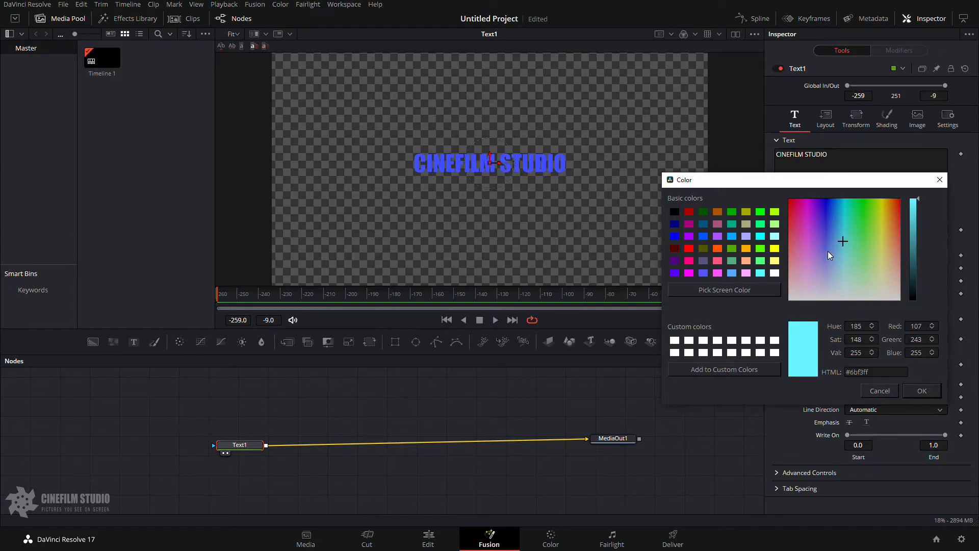
{"action": "left_click", "coordinate": [867, 373]}
{"action": "triple_click", "coordinate": [869, 375]}
{"action": "left_click", "coordinate": [696, 369]}
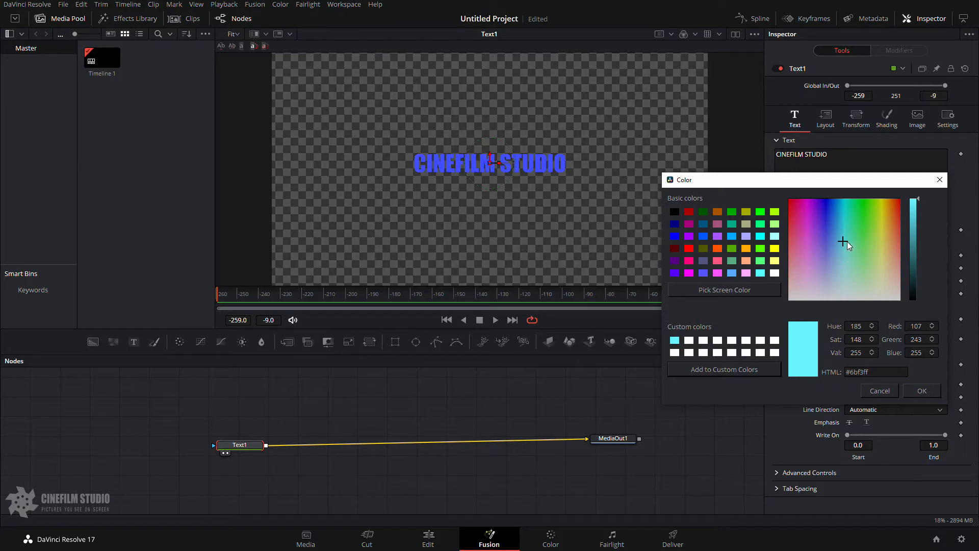
Step: Save a yellow and the pink #ffb0f2 as custom colors, and set the text color to red
{"action": "left_click_drag", "start_coordinate": [846, 243], "coordinate": [882, 216]}
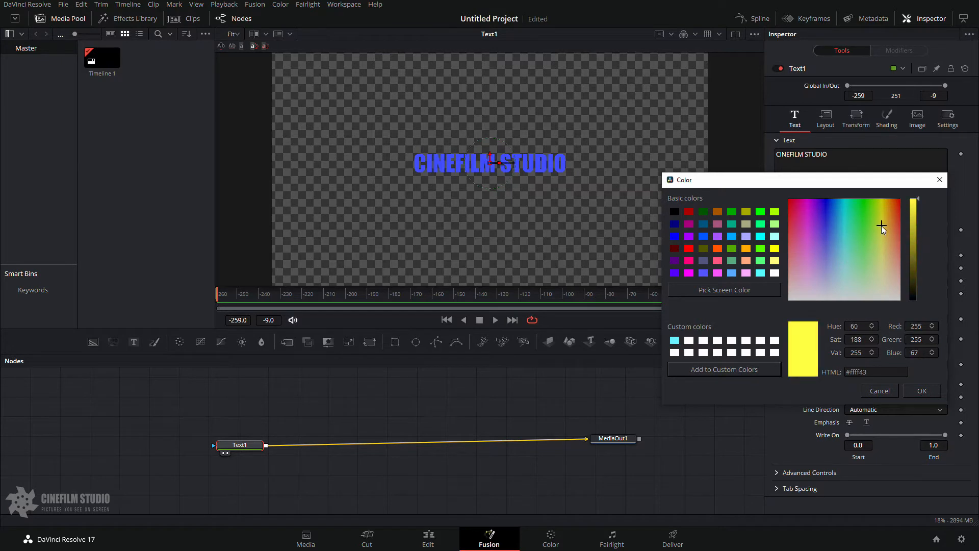
{"action": "left_click", "coordinate": [729, 368]}
{"action": "left_click", "coordinate": [705, 345]}
{"action": "left_click_drag", "start_coordinate": [870, 252], "coordinate": [805, 268]}
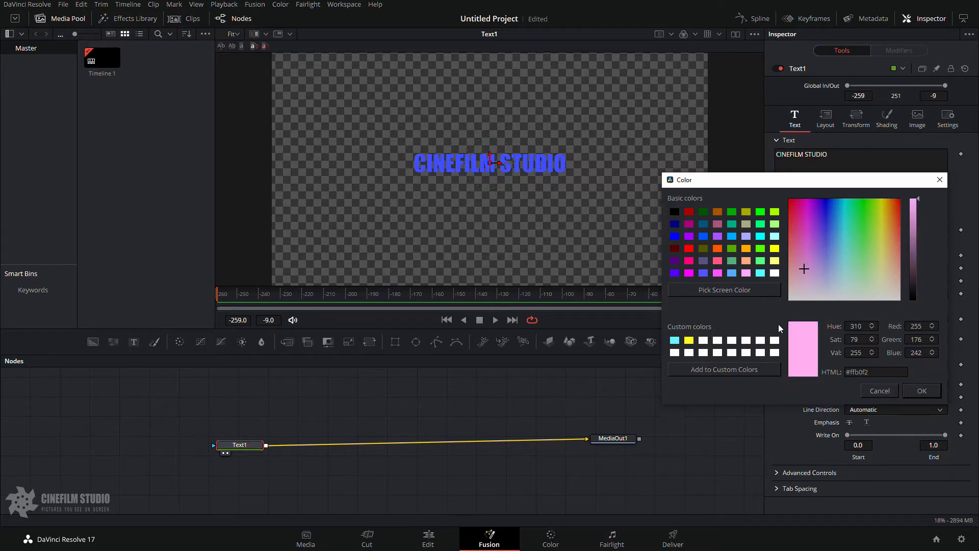
{"action": "left_click", "coordinate": [733, 369]}
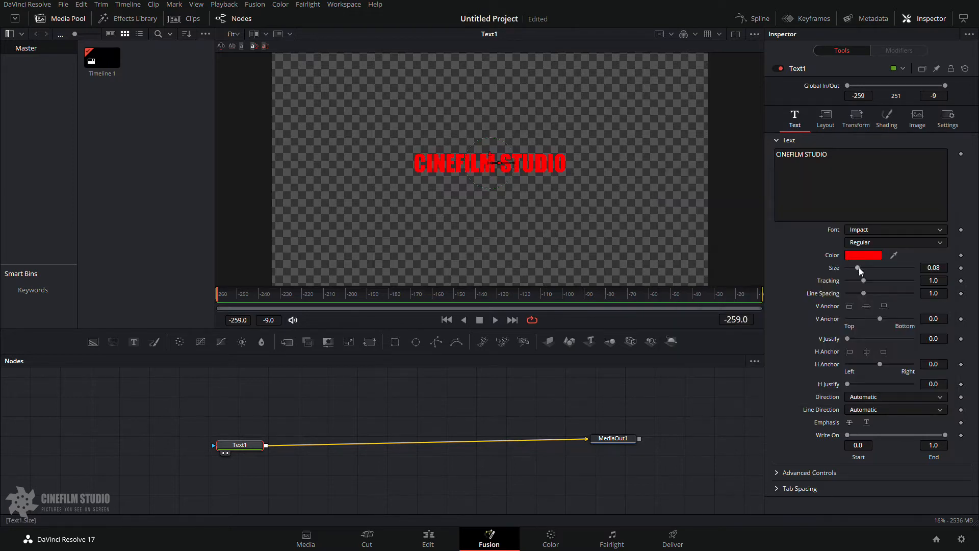
Step: Set the text size to 0.1811, tracking to 1.039 and line spacing to 0.945, and add a second line reading ABC
{"action": "left_click_drag", "start_coordinate": [859, 268], "coordinate": [863, 295]}
{"action": "left_click", "coordinate": [846, 189]}
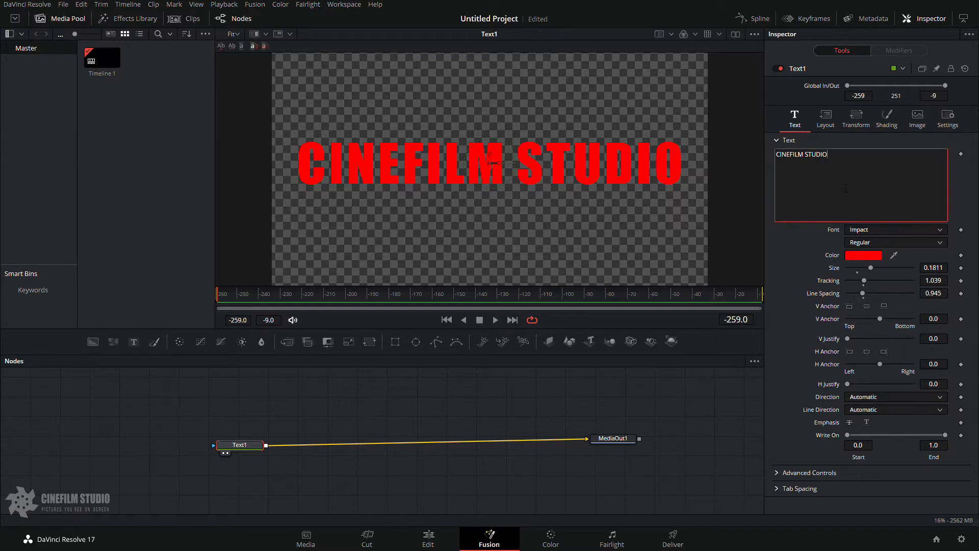
{"action": "key", "text": "Return"}
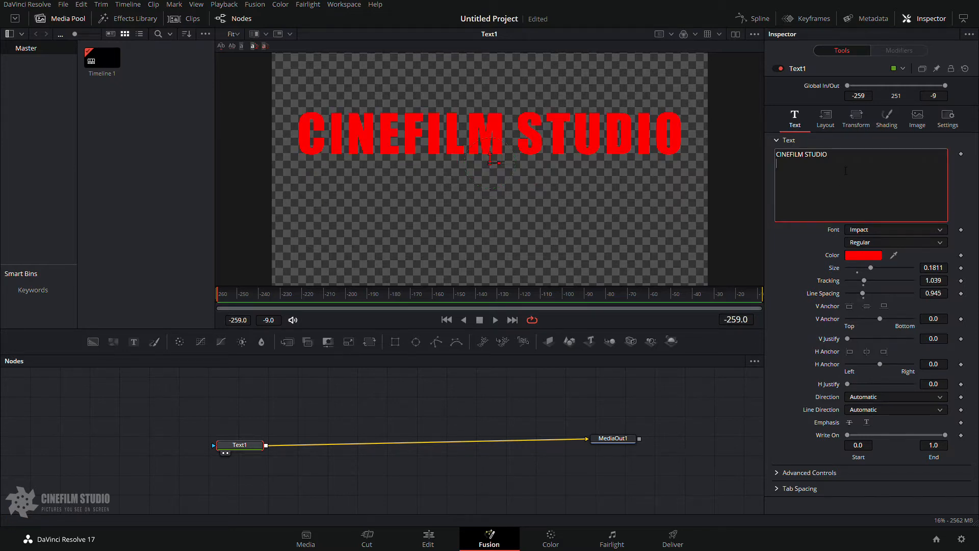
{"action": "type", "text": "ABC"}
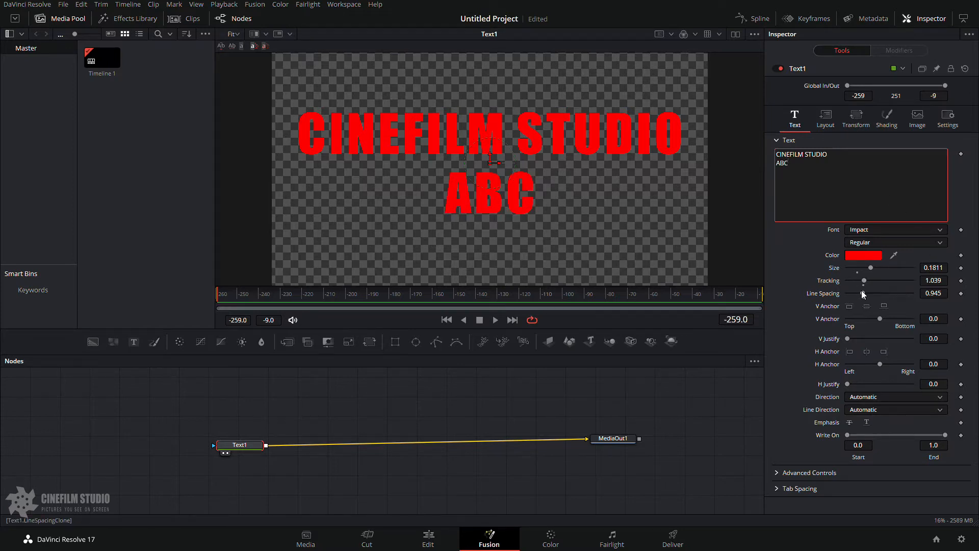
Step: Set the text size to 0.1693 and try a line spacing of 2.0 before resetting it to 1.0
{"action": "mouse_move", "coordinate": [861, 290]}
{"action": "left_mouse_down"}
{"action": "mouse_move", "coordinate": [873, 293]}
{"action": "mouse_move", "coordinate": [870, 271]}
{"action": "mouse_move", "coordinate": [888, 265]}
{"action": "mouse_move", "coordinate": [860, 271]}
{"action": "mouse_move", "coordinate": [871, 269]}
{"action": "mouse_move", "coordinate": [877, 293]}
{"action": "left_mouse_up"}
{"action": "left_click", "coordinate": [931, 268]}
{"action": "left_click", "coordinate": [863, 297]}
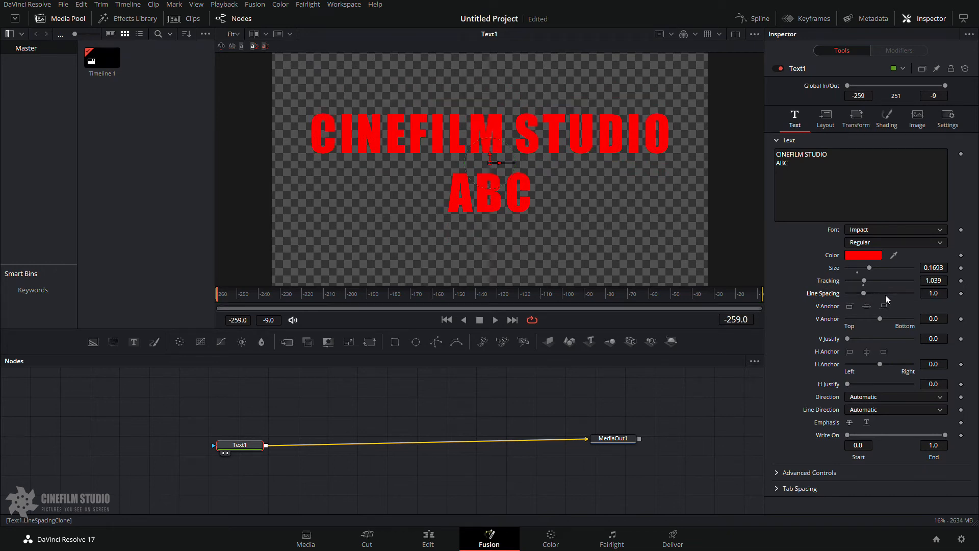
{"action": "left_click", "coordinate": [888, 293]}
{"action": "left_click", "coordinate": [888, 293]}
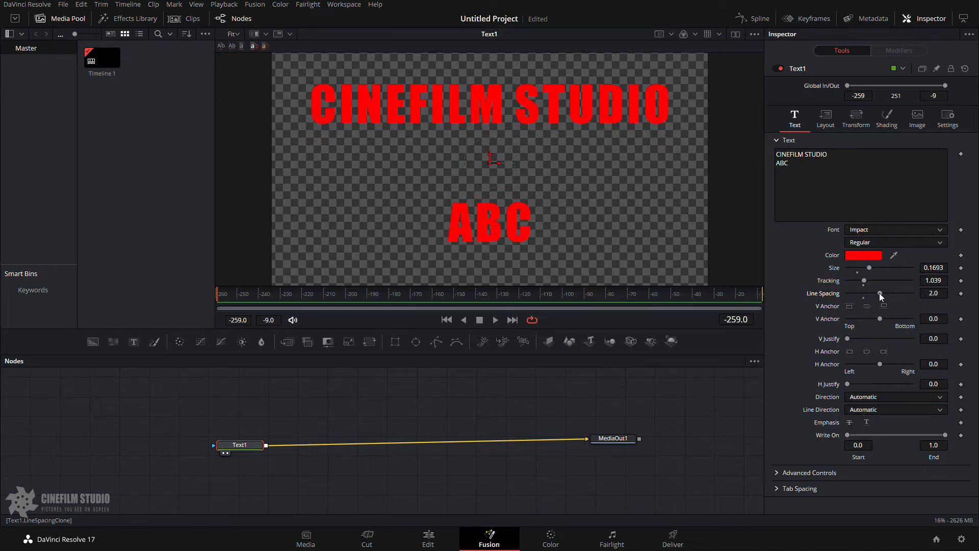
{"action": "double_click", "coordinate": [880, 293]}
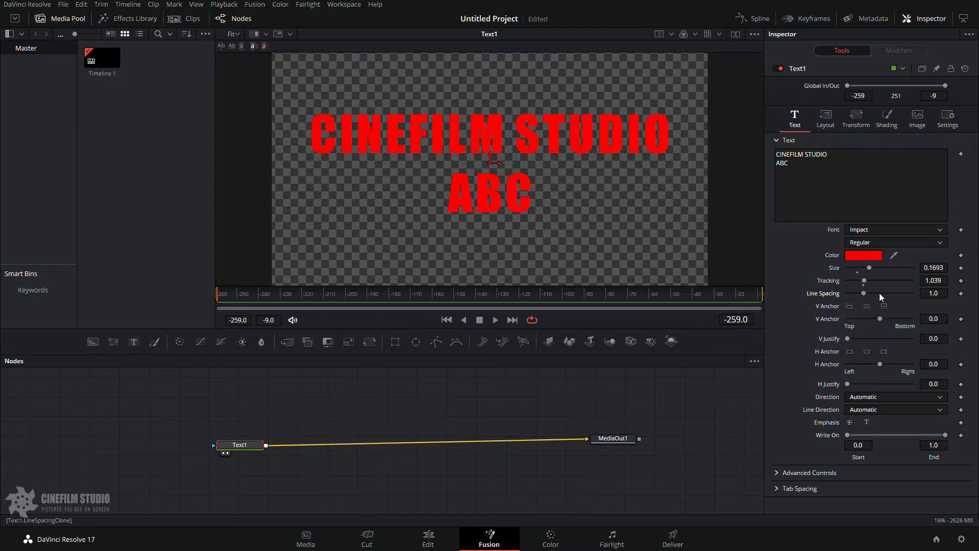
Step: Try the top vertical anchor on the two-line text, return it to center, and check the Direction options
{"action": "left_click", "coordinate": [849, 307]}
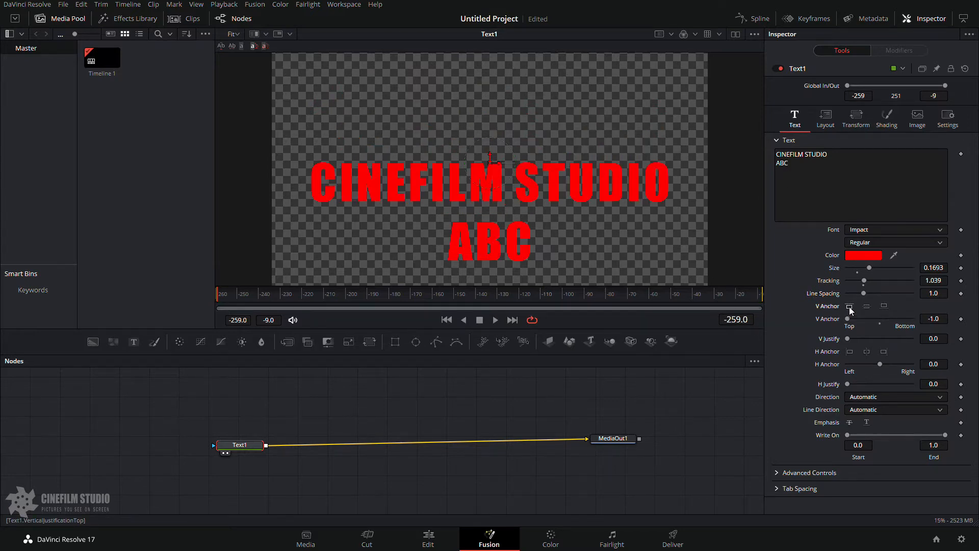
{"action": "left_click", "coordinate": [868, 307]}
{"action": "left_click", "coordinate": [850, 307]}
{"action": "left_click", "coordinate": [868, 307]}
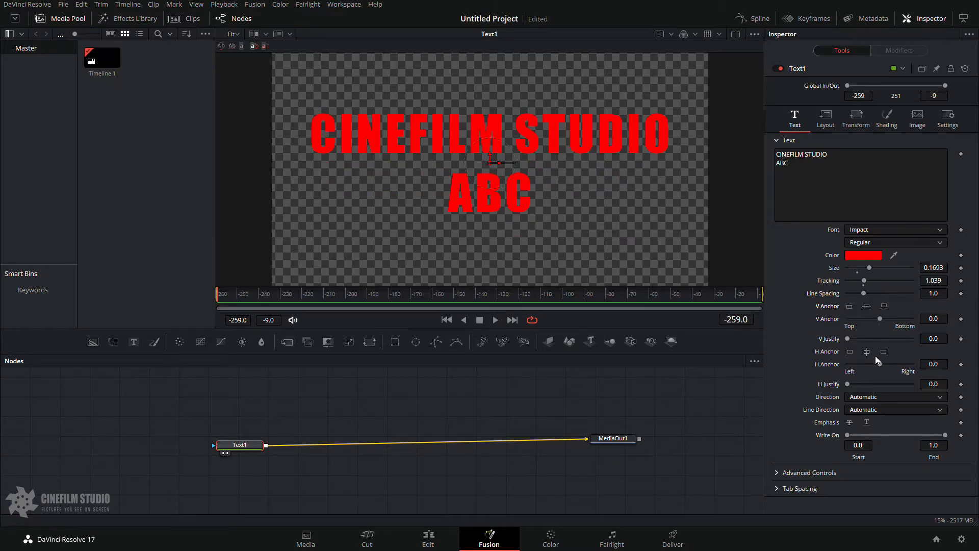
{"action": "left_click", "coordinate": [879, 396]}
{"action": "left_click", "coordinate": [879, 396]}
Step: Move the Text1 node slightly closer to MediaOut1 and delete the ABC line with its line break from the text
{"action": "left_click_drag", "start_coordinate": [252, 447], "coordinate": [283, 426]}
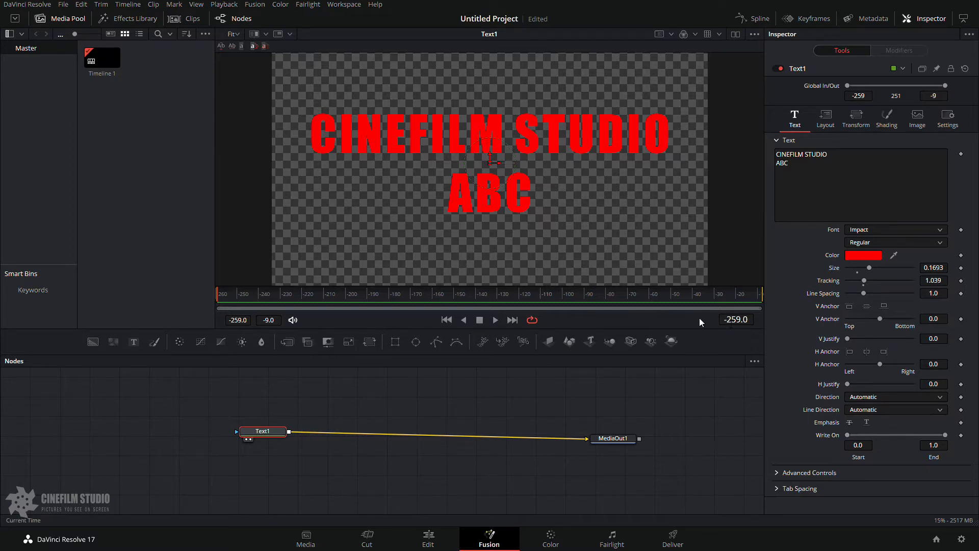
{"action": "left_click_drag", "start_coordinate": [700, 297], "coordinate": [222, 307]}
{"action": "left_click_drag", "start_coordinate": [793, 215], "coordinate": [752, 165]}
{"action": "key", "text": "BackSpace"}
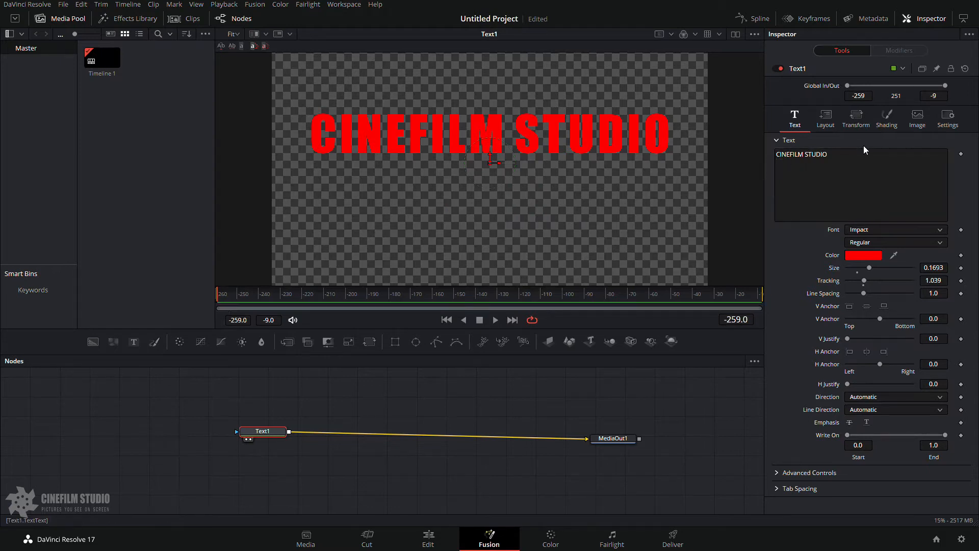
{"action": "left_click", "coordinate": [849, 168]}
{"action": "key", "text": "BackSpace"}
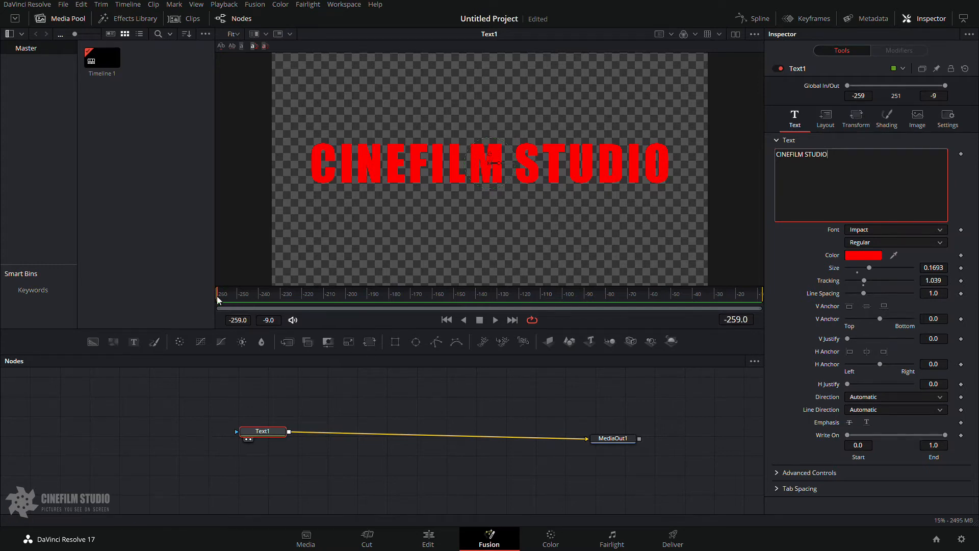
Step: Widen the media pool slightly and keyframe the text's Write On at frame -259 with its End value at 0.0
{"action": "mouse_move", "coordinate": [216, 300]}
{"action": "left_mouse_down"}
{"action": "mouse_move", "coordinate": [263, 299]}
{"action": "mouse_move", "coordinate": [234, 301]}
{"action": "left_mouse_up"}
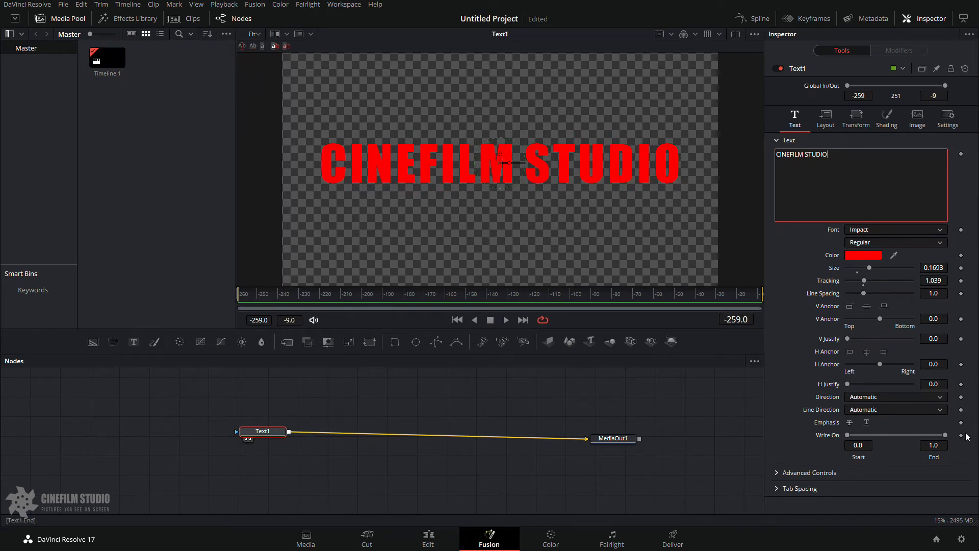
{"action": "left_click_drag", "start_coordinate": [296, 295], "coordinate": [237, 294]}
{"action": "left_click", "coordinate": [961, 435]}
{"action": "left_click_drag", "start_coordinate": [516, 297], "coordinate": [709, 300]}
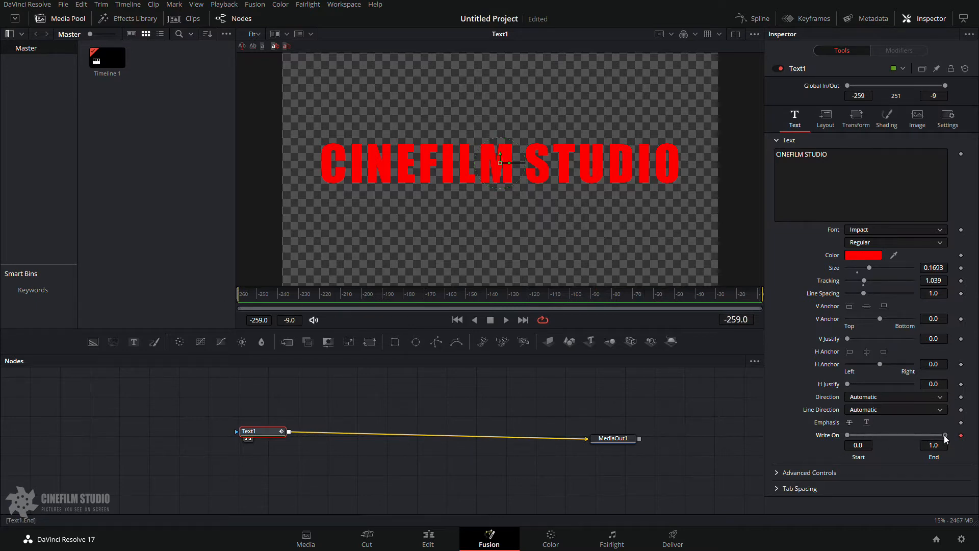
{"action": "left_click_drag", "start_coordinate": [932, 436], "coordinate": [840, 436]}
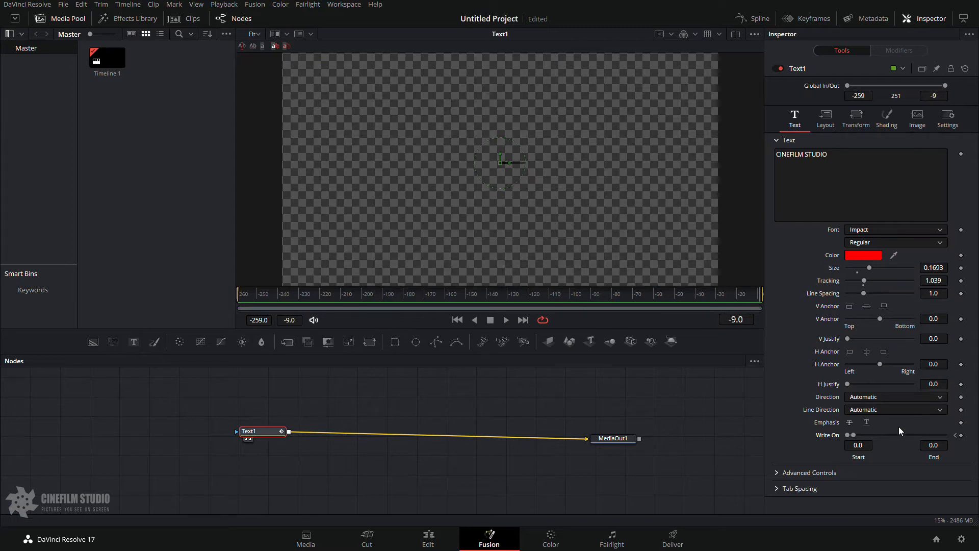
Step: Keyframe the text's Write On End at 1.0 on frame -9 and play back the write-on animation
{"action": "left_click_drag", "start_coordinate": [856, 436], "coordinate": [945, 436]}
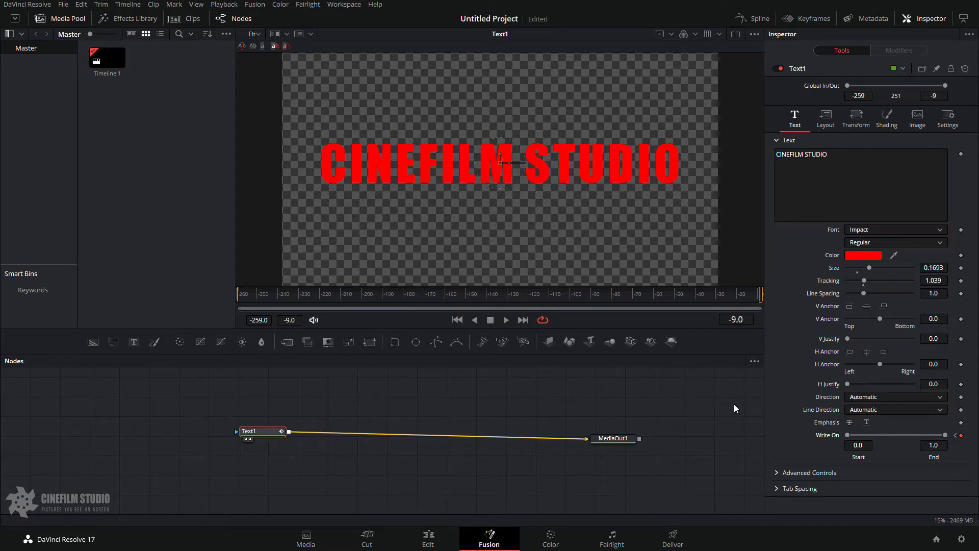
{"action": "key", "text": "space"}
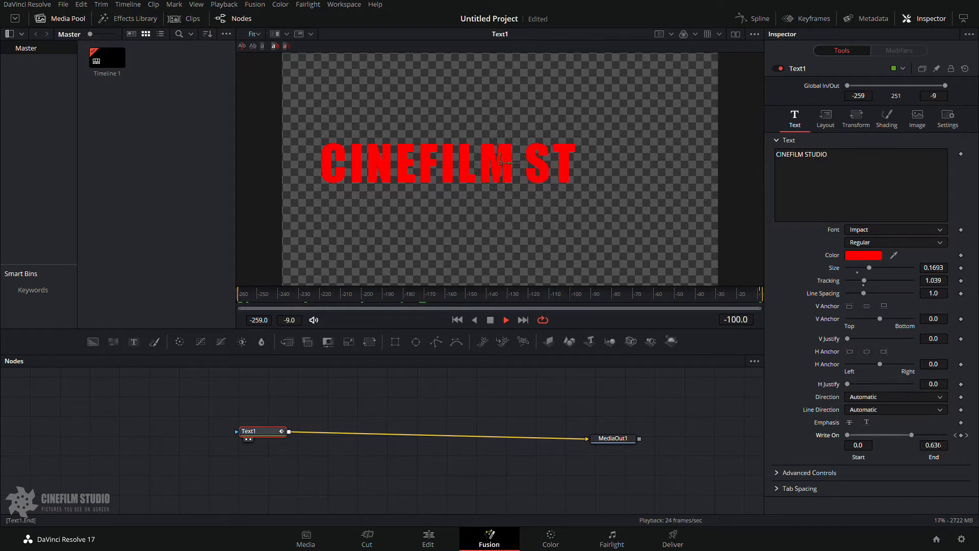
{"action": "key", "text": "space"}
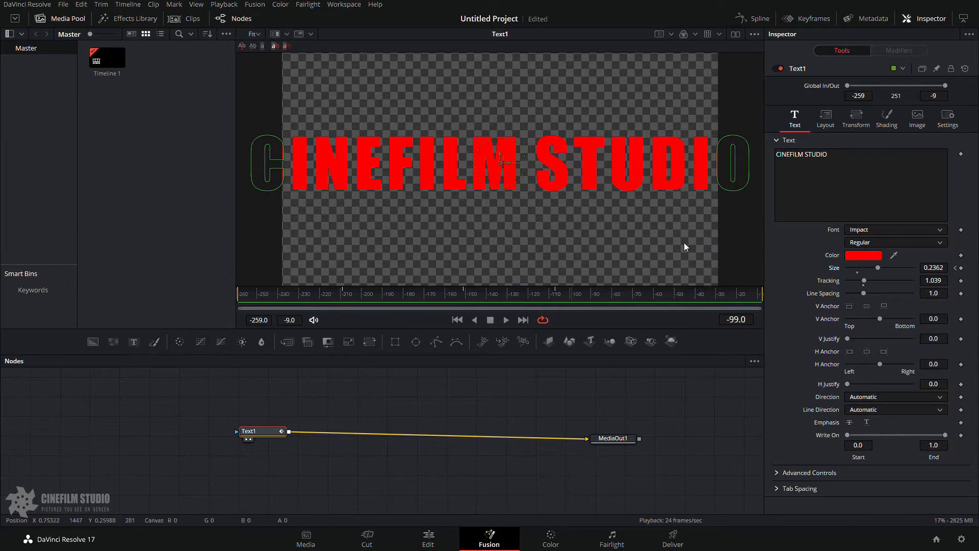
Step: Undo the recent text size animation and shift the MediaOut1 and Text1 nodes slightly closer together
{"action": "key", "text": "ctrl+z"}
{"action": "key", "text": "ctrl+z"}
{"action": "key", "text": "ctrl+z"}
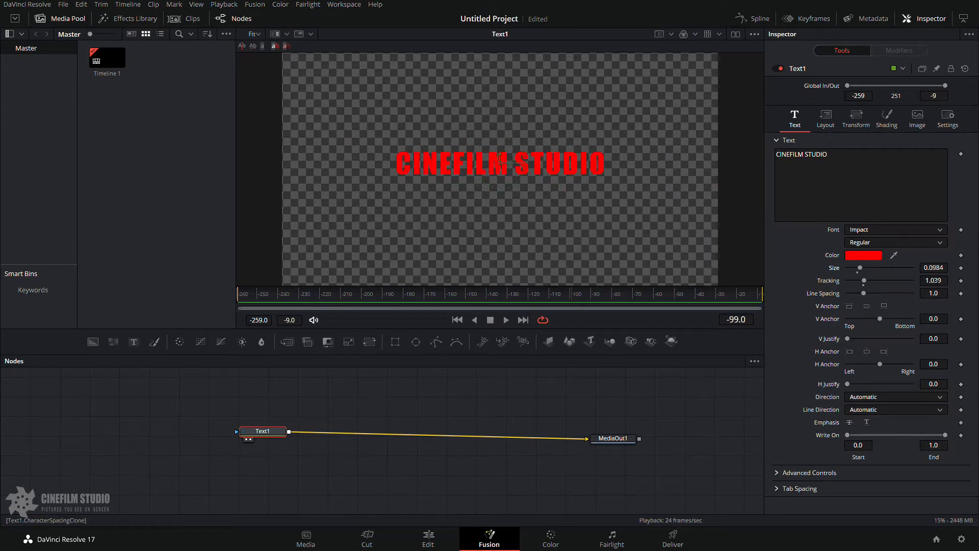
{"action": "left_click_drag", "start_coordinate": [604, 443], "coordinate": [599, 445]}
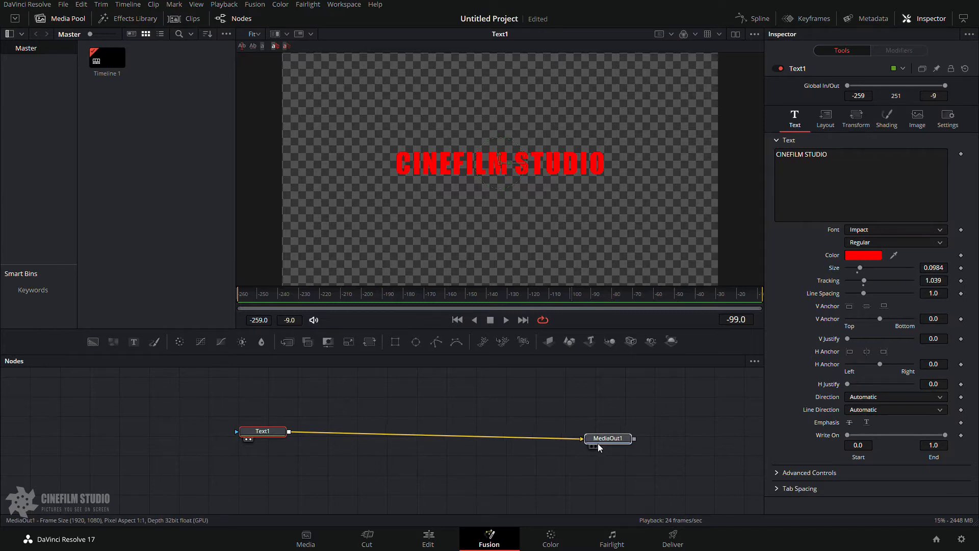
{"action": "mouse_move", "coordinate": [272, 433]}
{"action": "left_mouse_down"}
{"action": "mouse_move", "coordinate": [278, 445]}
{"action": "mouse_move", "coordinate": [277, 434]}
{"action": "left_mouse_up"}
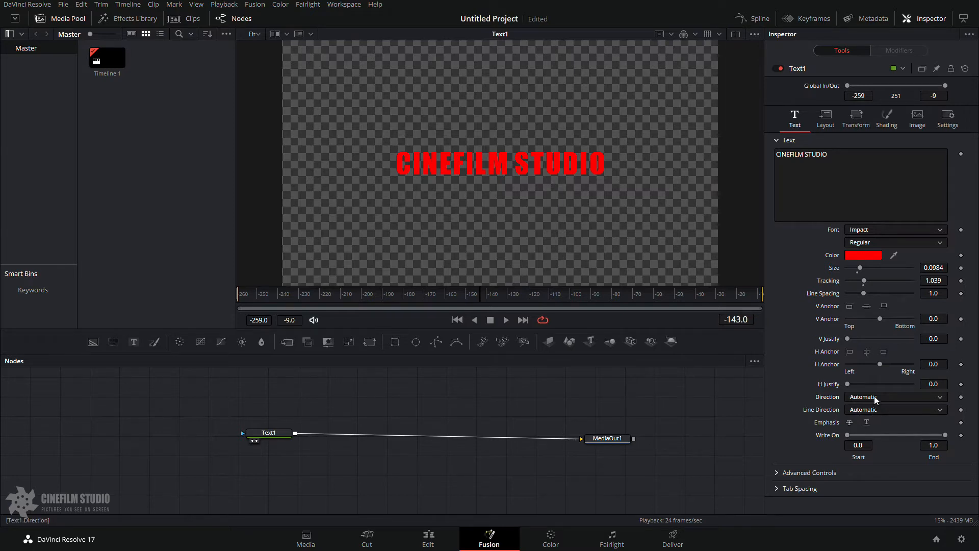
Step: Set the text size to 0.1732 and make the viewer area taller above the node graph
{"action": "left_click", "coordinate": [875, 397]}
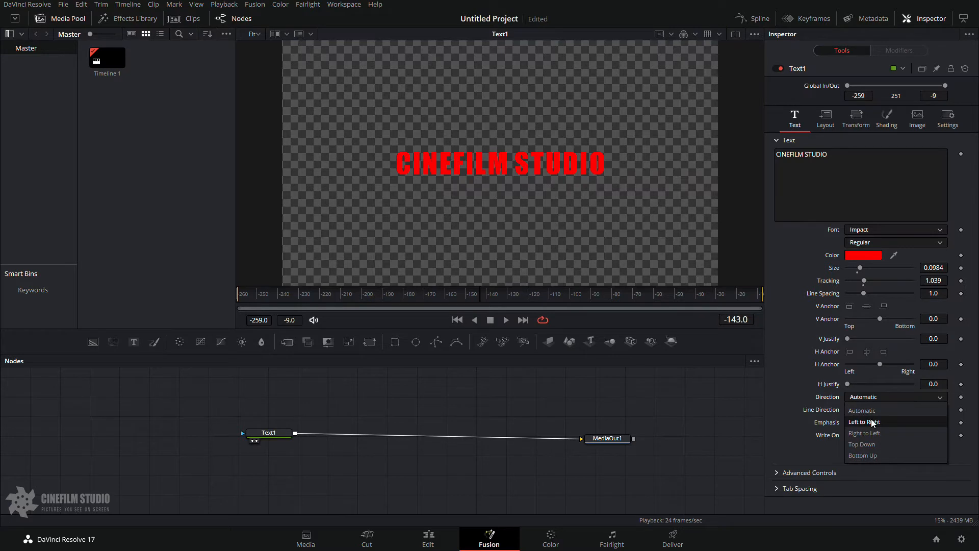
{"action": "left_click", "coordinate": [860, 268]}
{"action": "left_click_drag", "start_coordinate": [860, 268], "coordinate": [869, 269]}
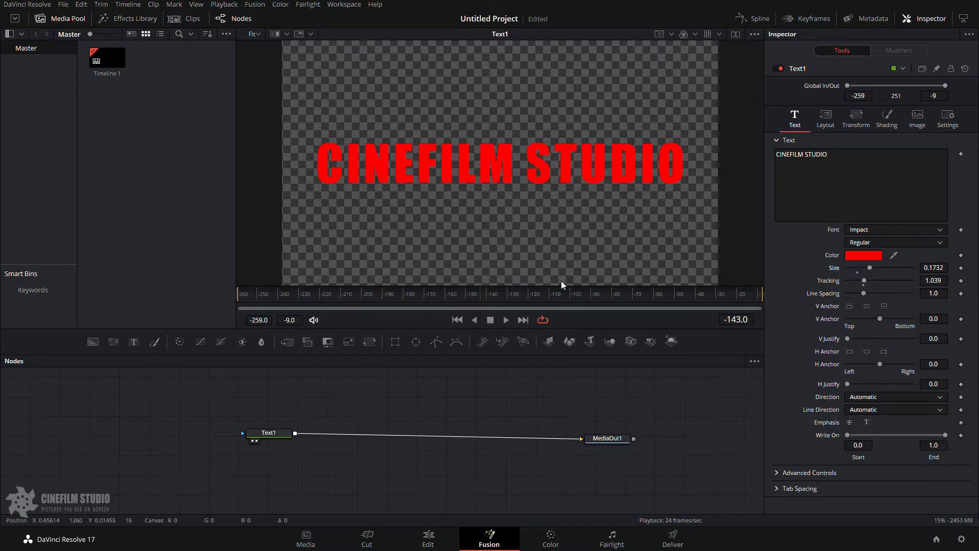
{"action": "left_click_drag", "start_coordinate": [559, 287], "coordinate": [561, 346]}
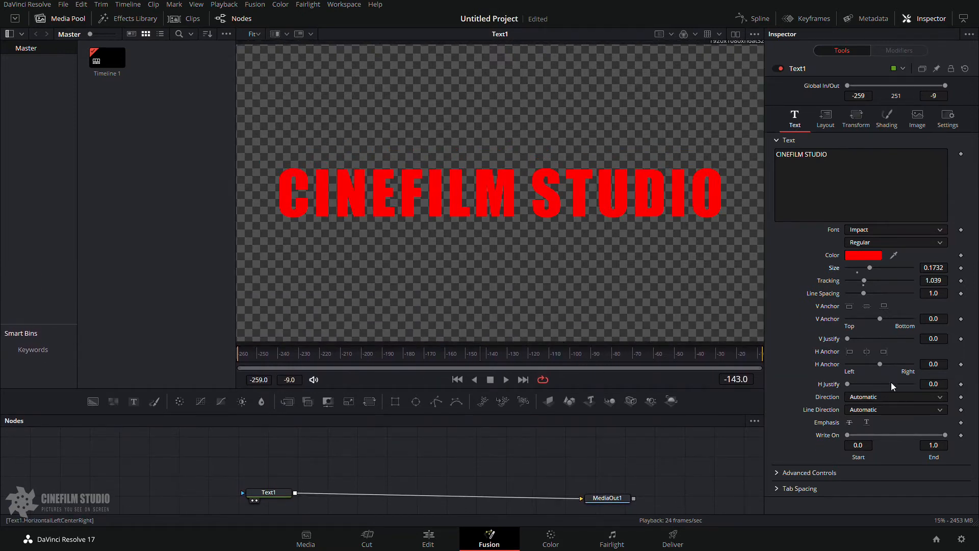
Step: Try the Left to Right and Right to Left directions on the CINEFILM STUDIO text
{"action": "left_click", "coordinate": [864, 400]}
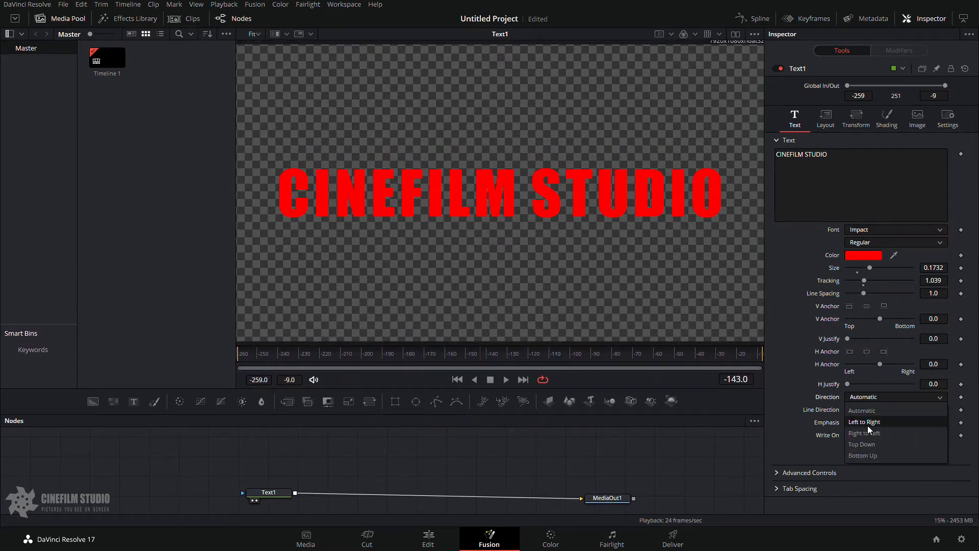
{"action": "left_click", "coordinate": [868, 423]}
{"action": "left_click", "coordinate": [868, 397]}
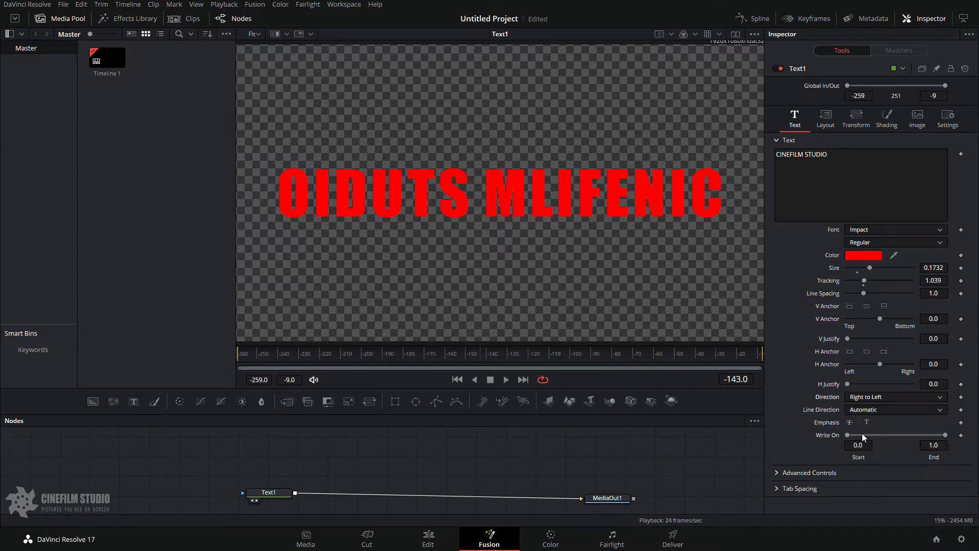
{"action": "left_click", "coordinate": [862, 433]}
Step: Try the Top Down direction with the text size reduced to 0.0394, and the Bottom Up direction
{"action": "left_click", "coordinate": [888, 398]}
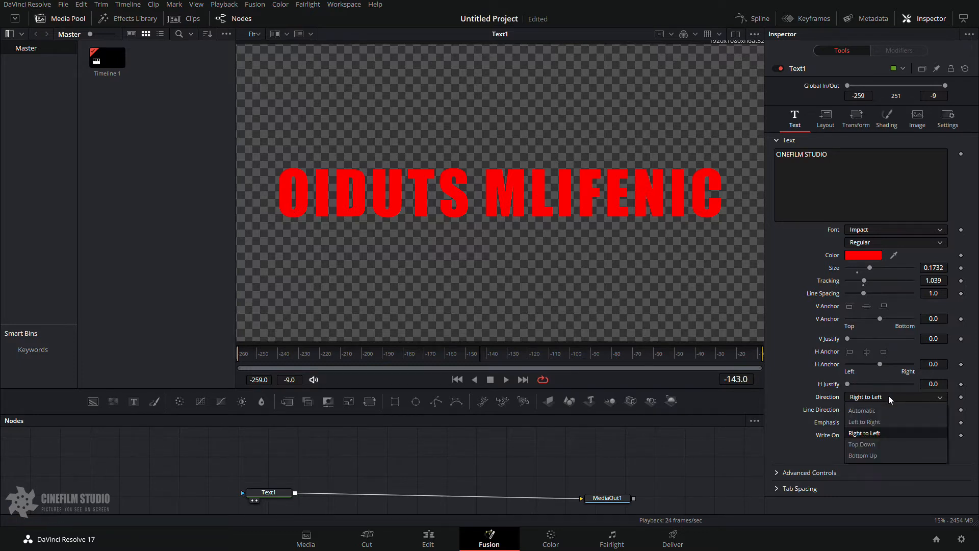
{"action": "left_click", "coordinate": [871, 446]}
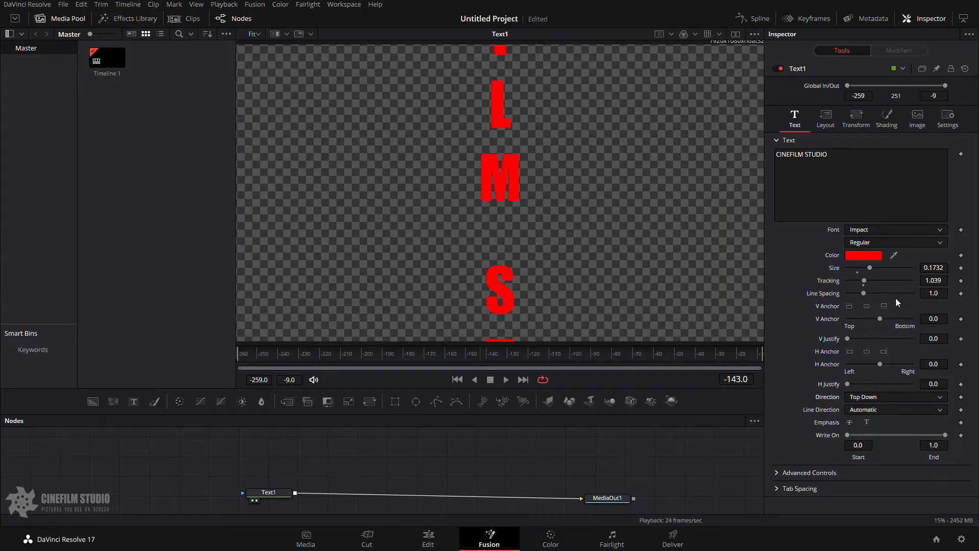
{"action": "left_click_drag", "start_coordinate": [868, 272], "coordinate": [853, 271]}
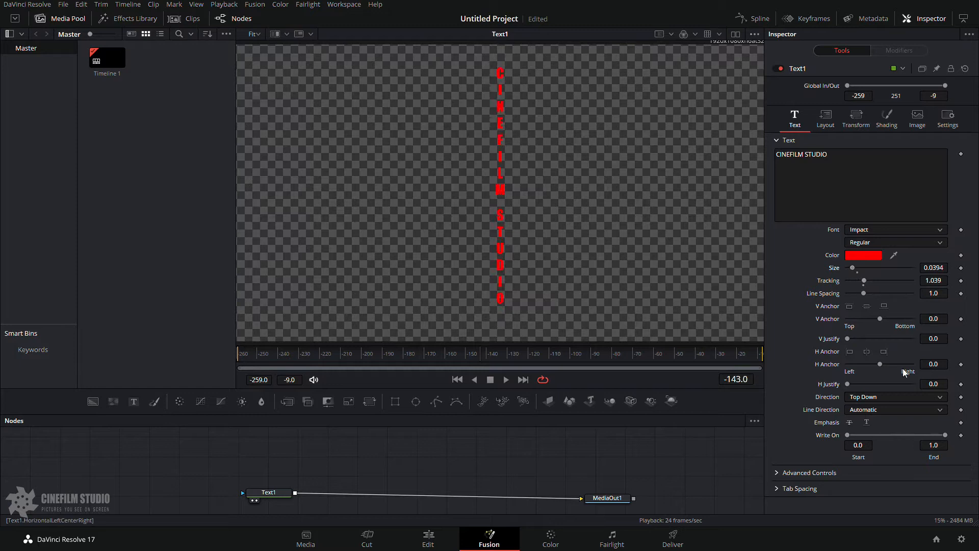
{"action": "left_click", "coordinate": [878, 397]}
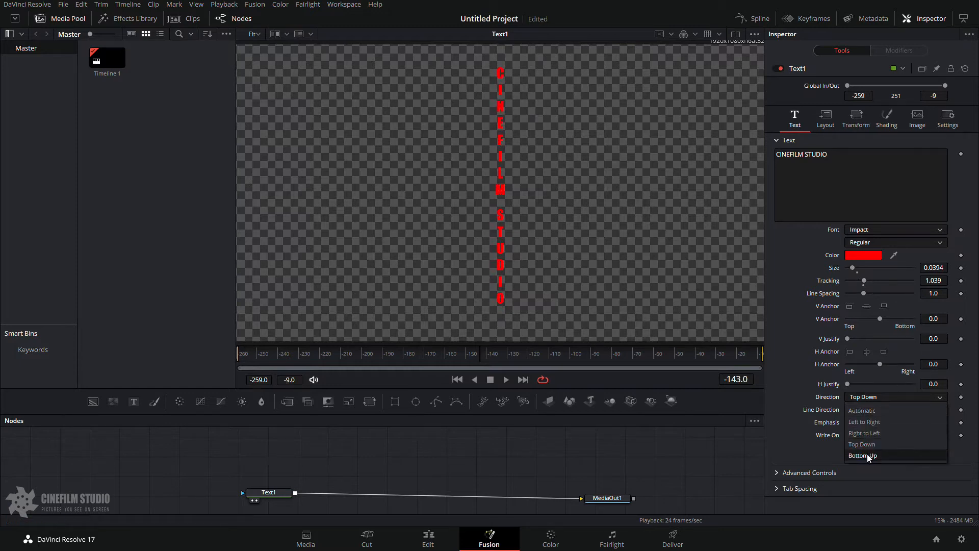
{"action": "left_click", "coordinate": [888, 443]}
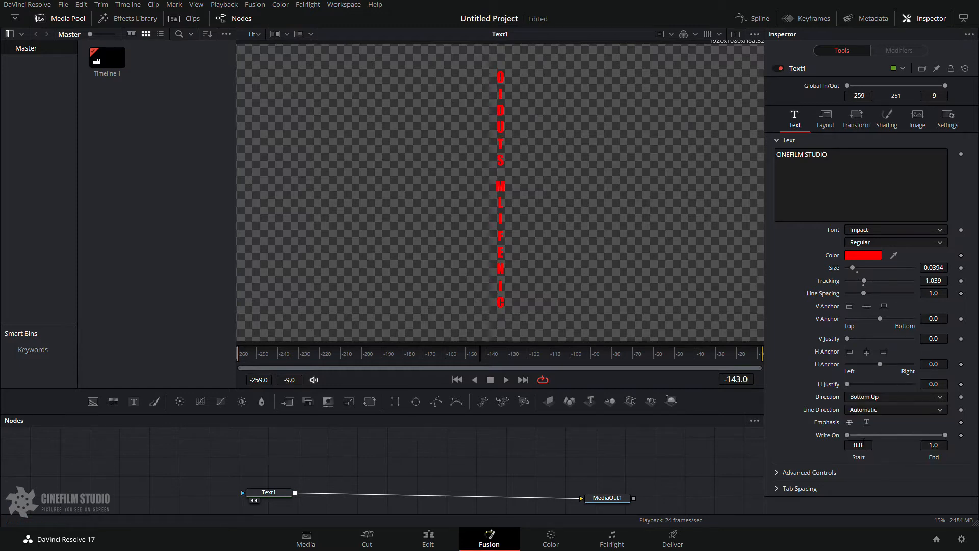
Step: Return the text direction to Automatic and set the text size to 0.1732
{"action": "left_click", "coordinate": [895, 396]}
{"action": "left_click", "coordinate": [877, 411]}
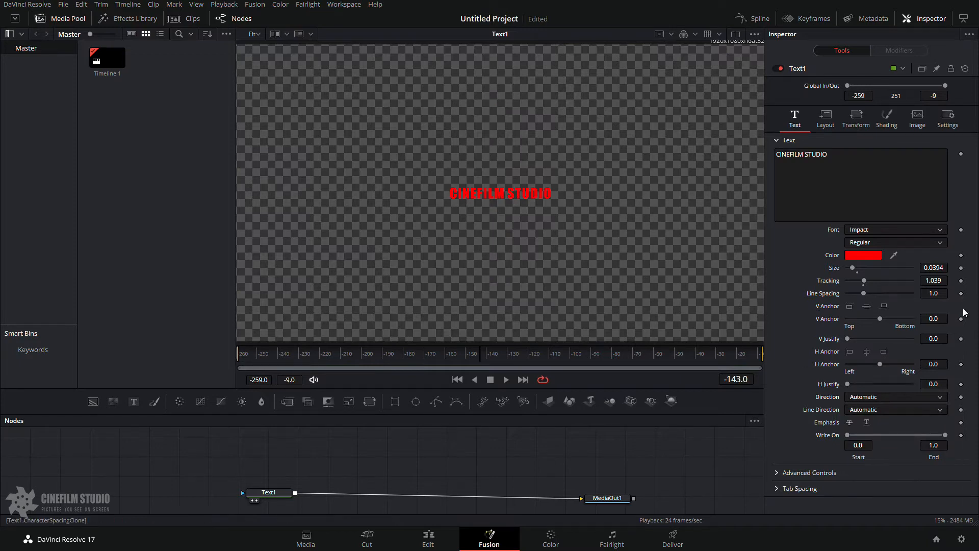
{"action": "left_click_drag", "start_coordinate": [853, 268], "coordinate": [872, 267]}
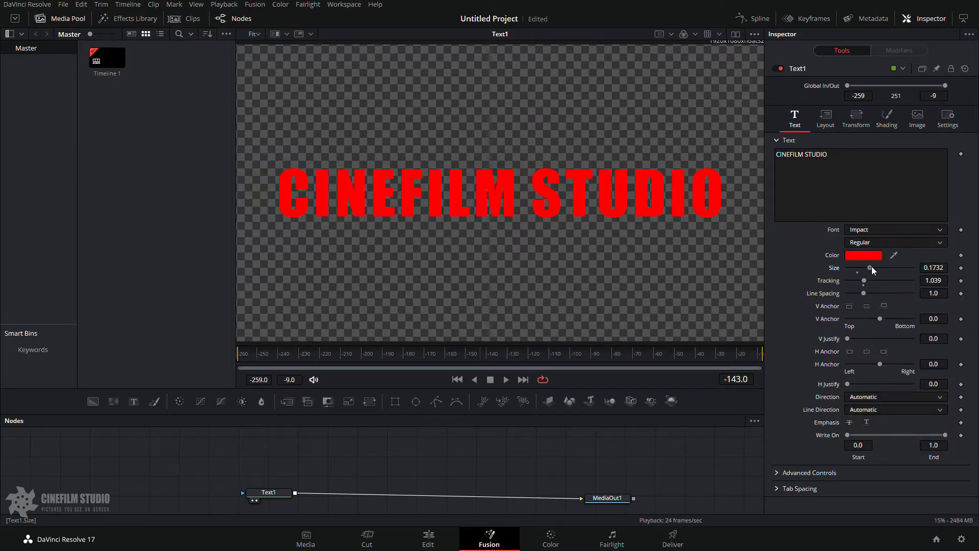
Step: Try the line directions Top-Down or Left-Right and Down-Up or Right-Left, and return the setting to Automatic
{"action": "left_click", "coordinate": [883, 407]}
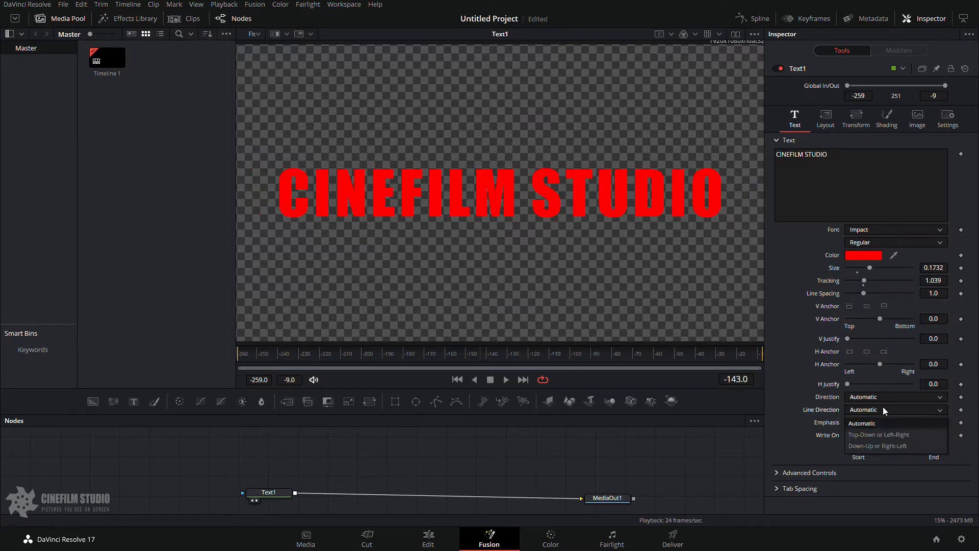
{"action": "left_click", "coordinate": [870, 436]}
{"action": "left_click", "coordinate": [886, 410]}
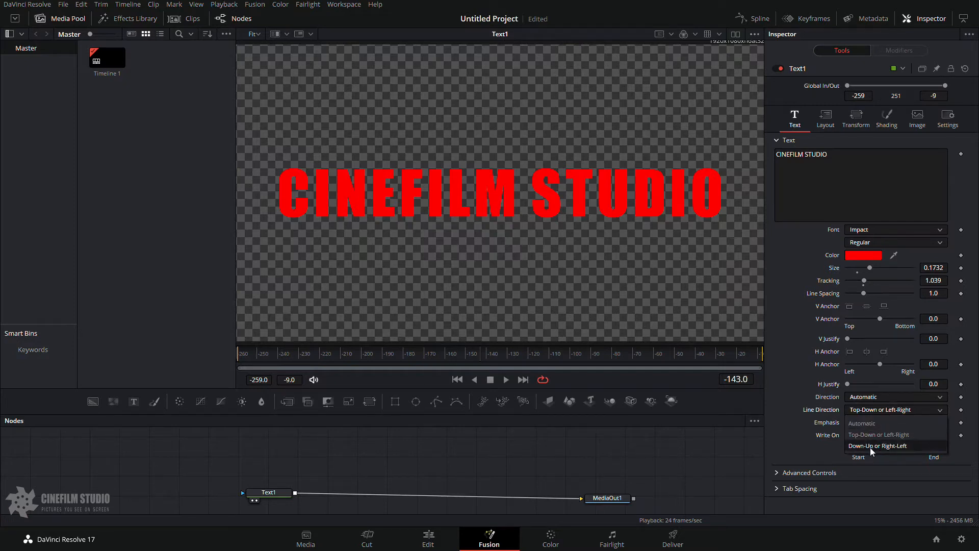
{"action": "left_click", "coordinate": [870, 448]}
{"action": "left_click", "coordinate": [885, 409]}
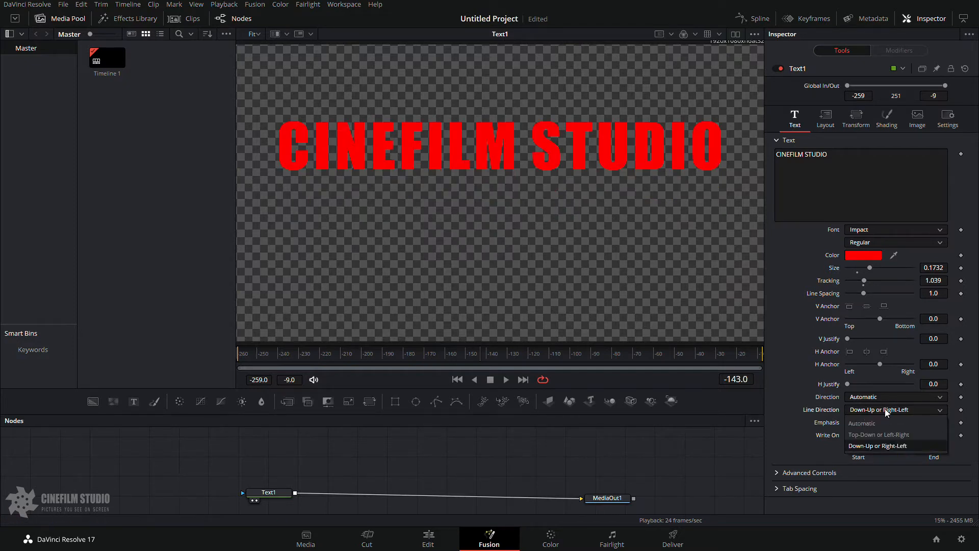
{"action": "left_click", "coordinate": [870, 424]}
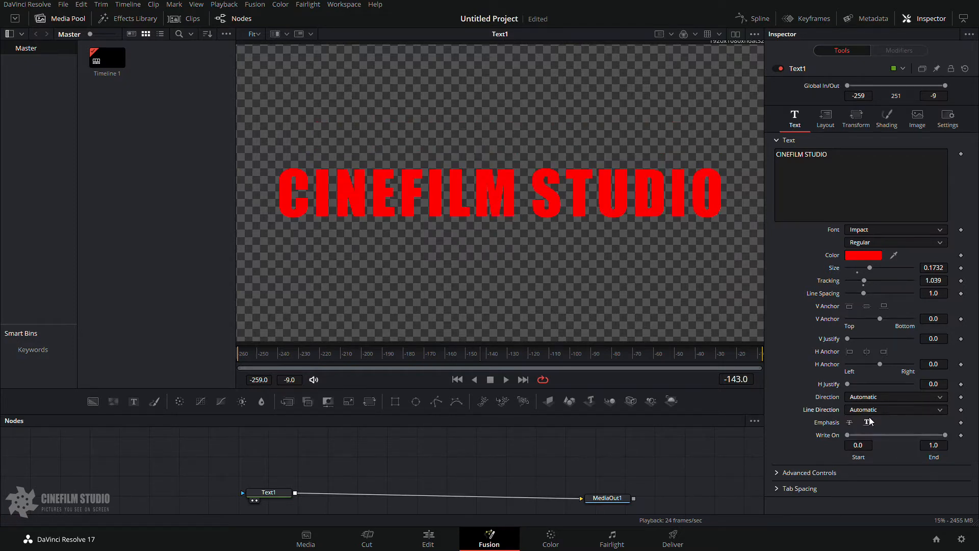
Step: Bring up the text's layout settings and set Center Z to 0.08
{"action": "left_click", "coordinate": [828, 120]}
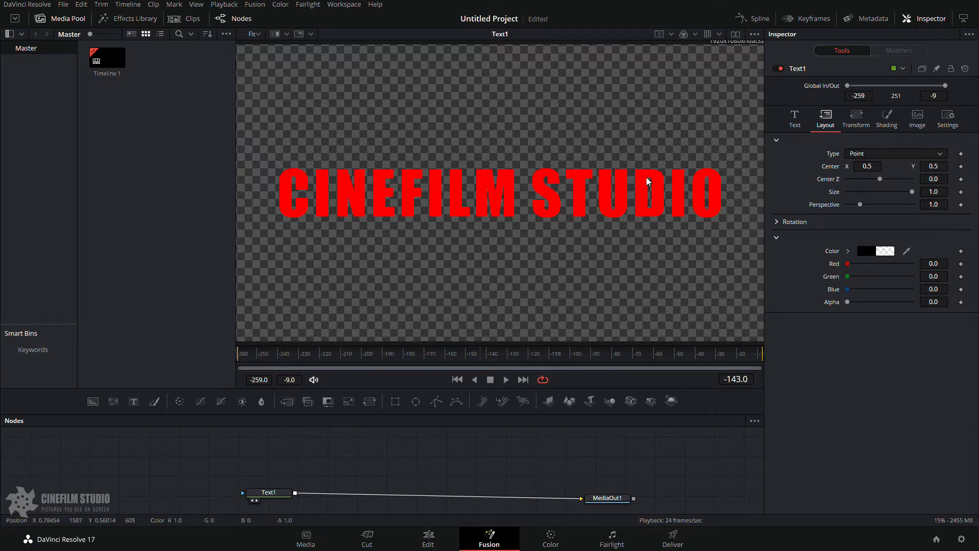
{"action": "left_click", "coordinate": [853, 121]}
{"action": "left_click", "coordinate": [828, 121]}
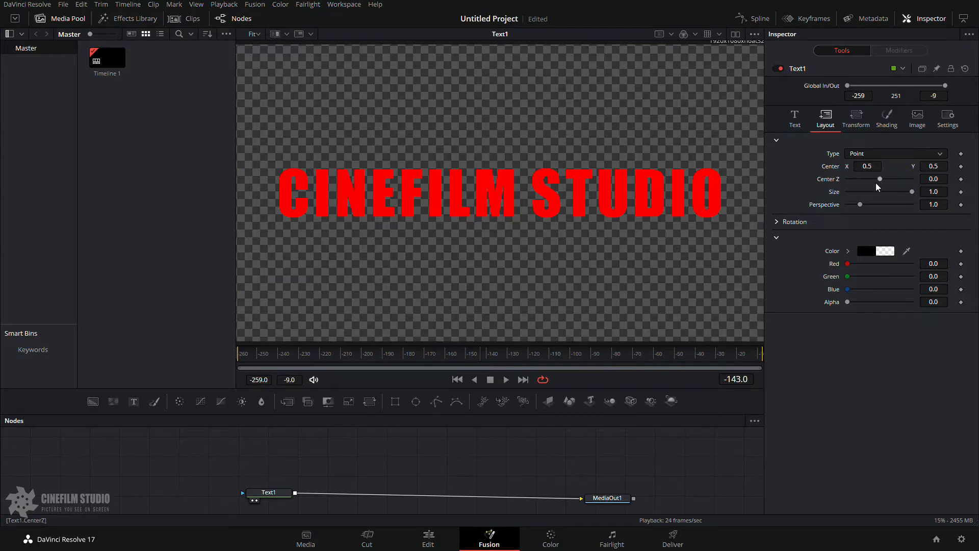
{"action": "left_click_drag", "start_coordinate": [880, 180], "coordinate": [879, 180]}
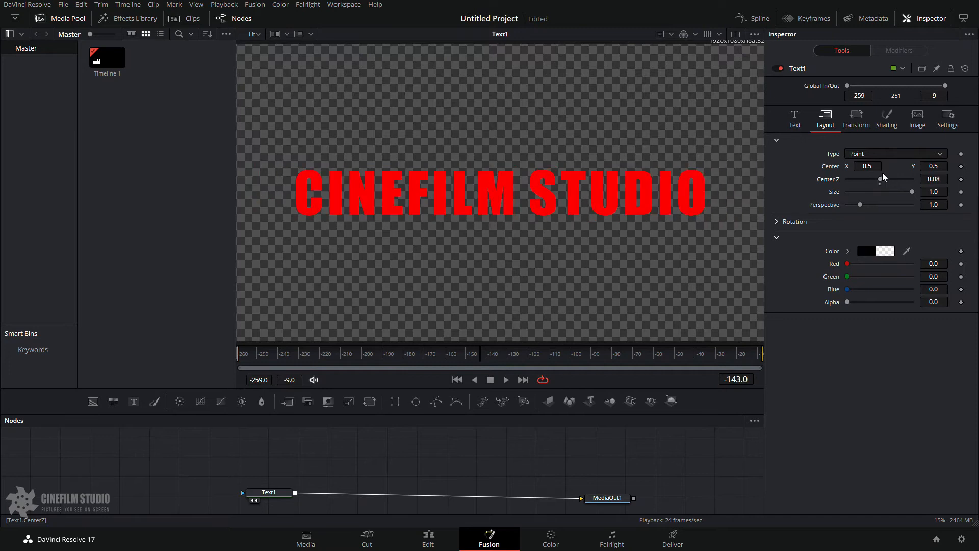
Step: Try the Frame layout type on the text, and change the layout type to Circle
{"action": "left_click", "coordinate": [883, 154]}
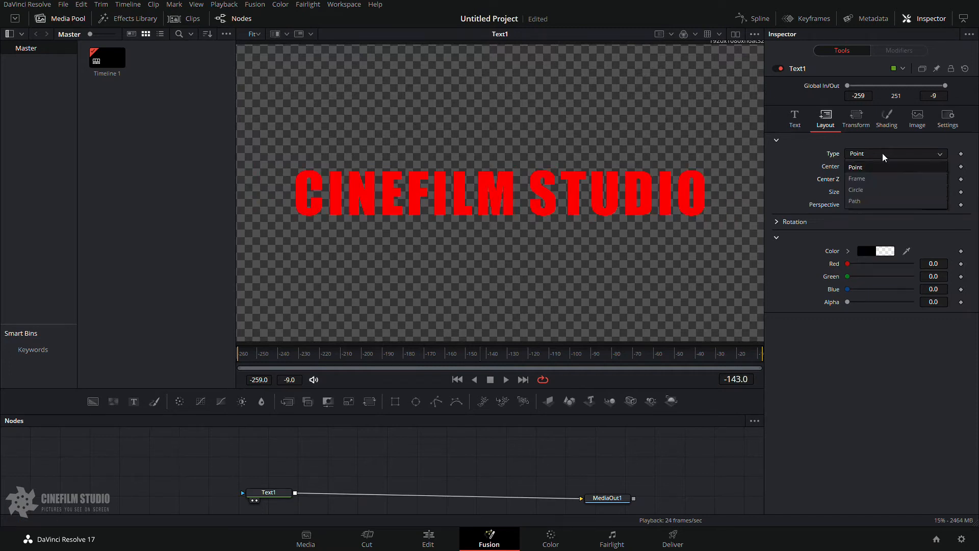
{"action": "left_click", "coordinate": [868, 183]}
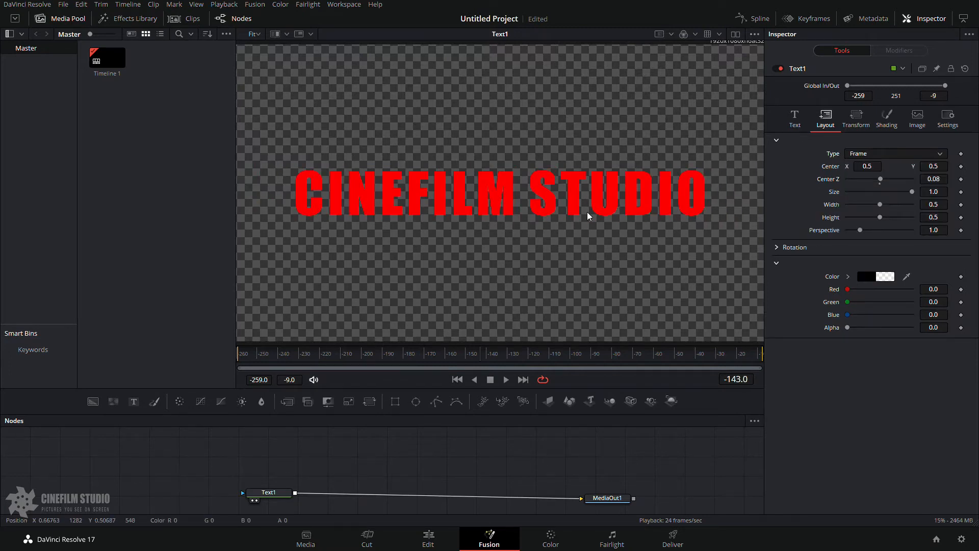
{"action": "left_click", "coordinate": [897, 155]}
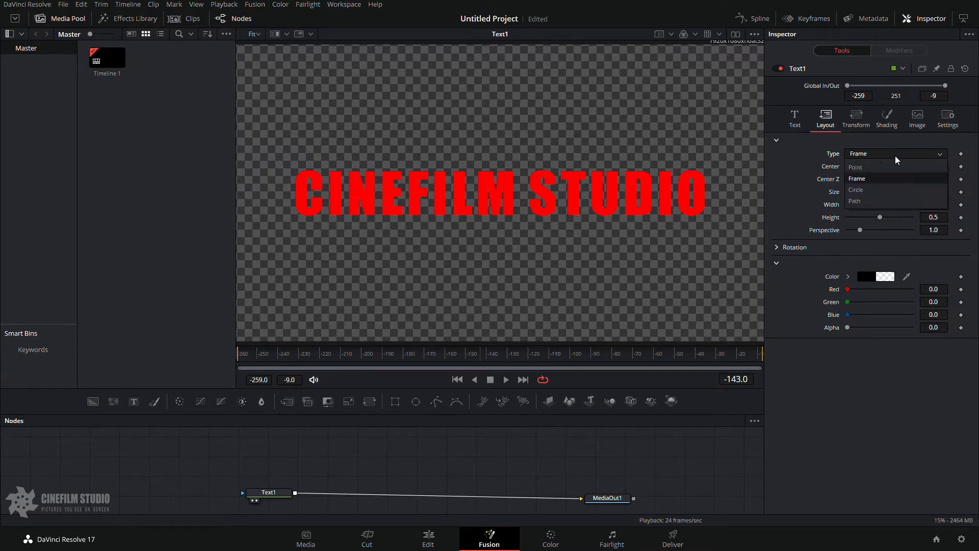
{"action": "left_click", "coordinate": [872, 192]}
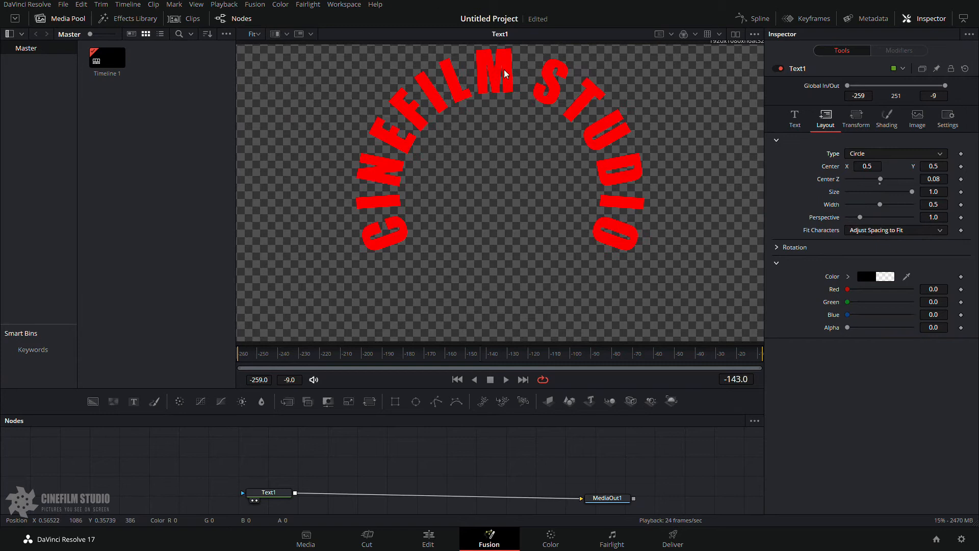
Step: Set the circle layout's size to 0.724 and keyframe its width from 0.0 at frame -190 to 0.5
{"action": "left_click_drag", "start_coordinate": [881, 182], "coordinate": [848, 211]}
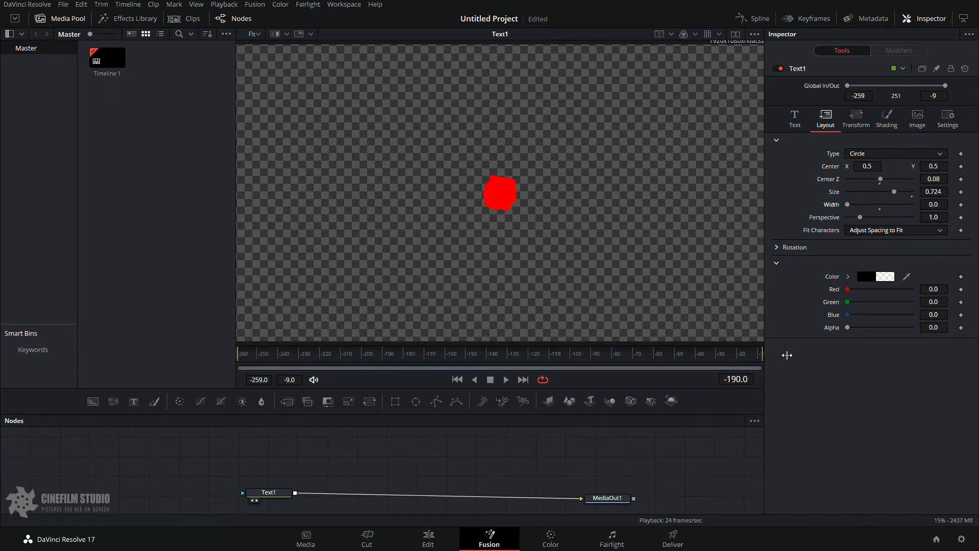
{"action": "left_click", "coordinate": [961, 205]}
{"action": "left_click_drag", "start_coordinate": [848, 206], "coordinate": [879, 207]}
{"action": "left_click", "coordinate": [880, 209]}
Step: Scrub back before the first width keyframe and play the circle text's width animation
{"action": "left_click", "coordinate": [401, 357]}
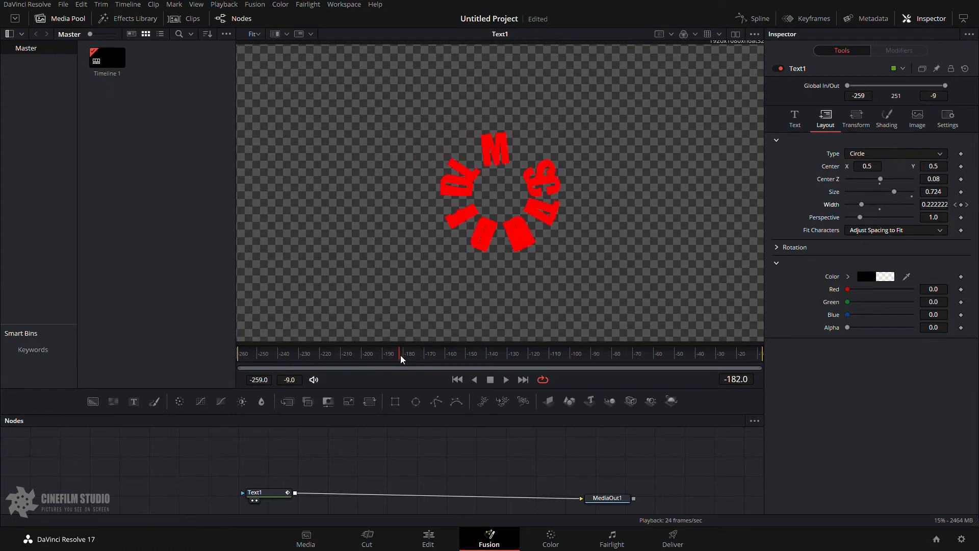
{"action": "left_click_drag", "start_coordinate": [401, 359], "coordinate": [385, 359]}
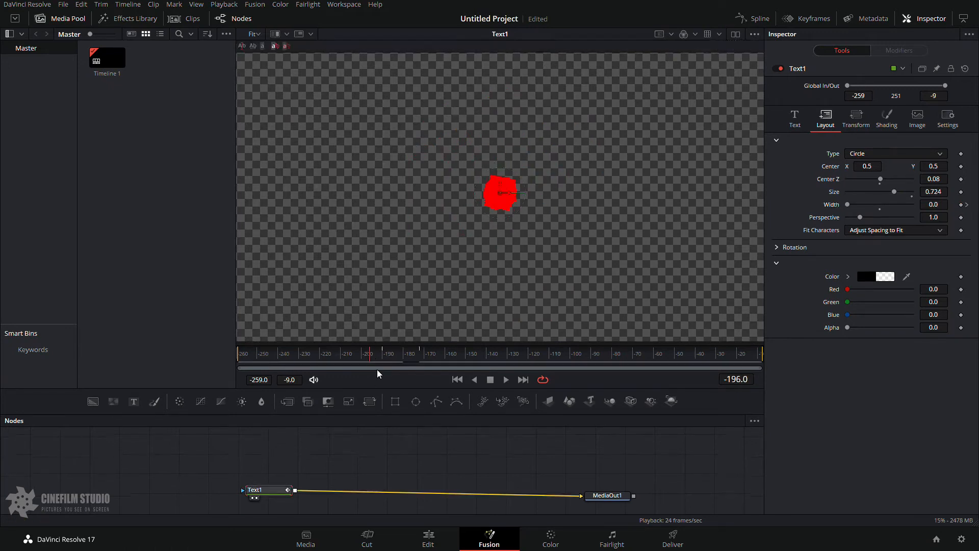
{"action": "key", "text": "space"}
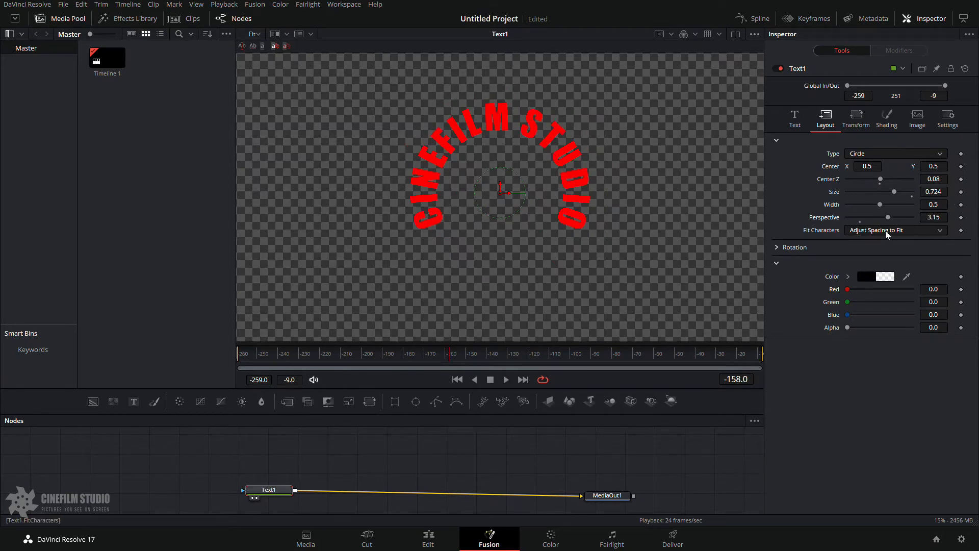
Step: Try Adjust Horizontal Size to Fit for the circular text's character fitting, and set Fit Characters to None
{"action": "left_click", "coordinate": [886, 232]}
{"action": "left_click", "coordinate": [877, 265]}
{"action": "left_click", "coordinate": [886, 232]}
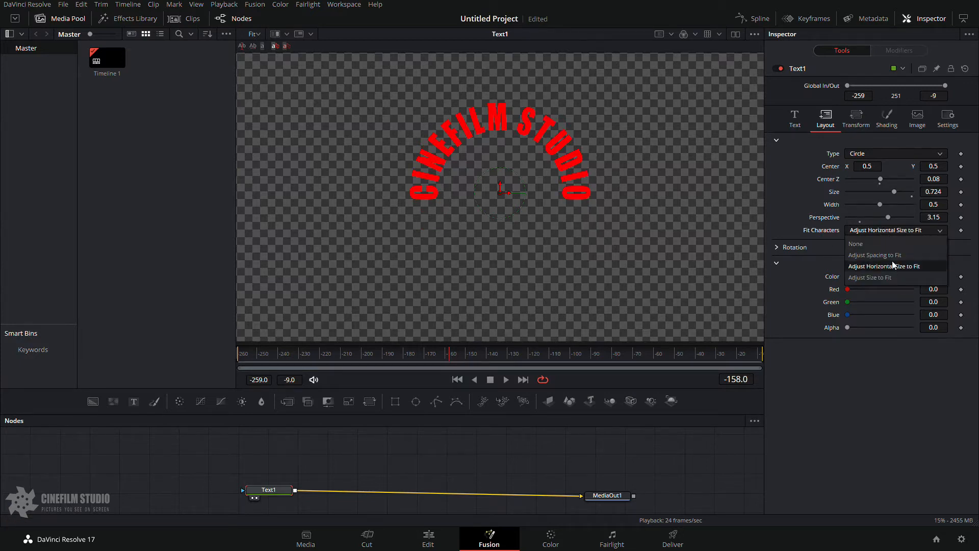
{"action": "left_click", "coordinate": [880, 245]}
Step: Change the text's layout type to Path and draw an S-shaped curve across the frame from its lower-left to upper-right corner
{"action": "left_click", "coordinate": [885, 155]}
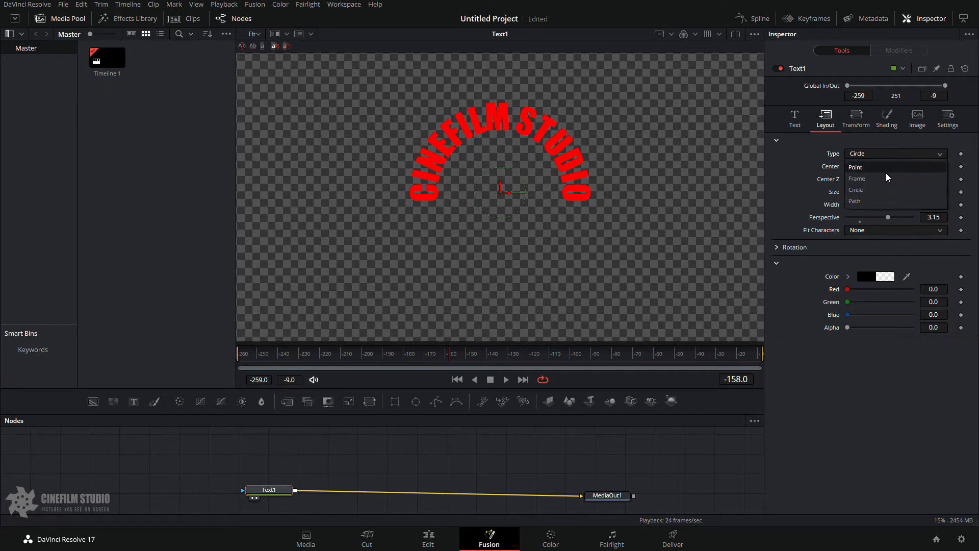
{"action": "left_click", "coordinate": [864, 202]}
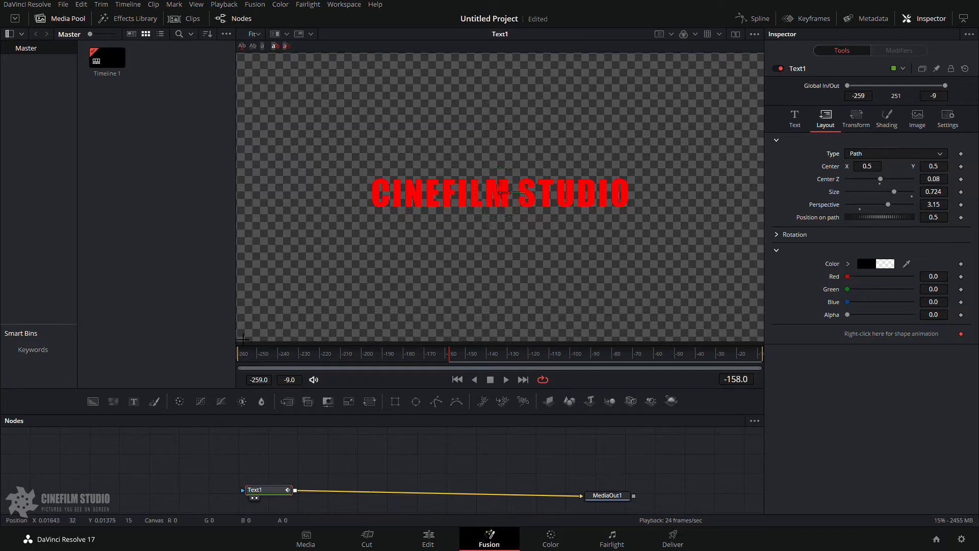
{"action": "left_click", "coordinate": [243, 339]}
{"action": "left_click_drag", "start_coordinate": [314, 205], "coordinate": [365, 177]}
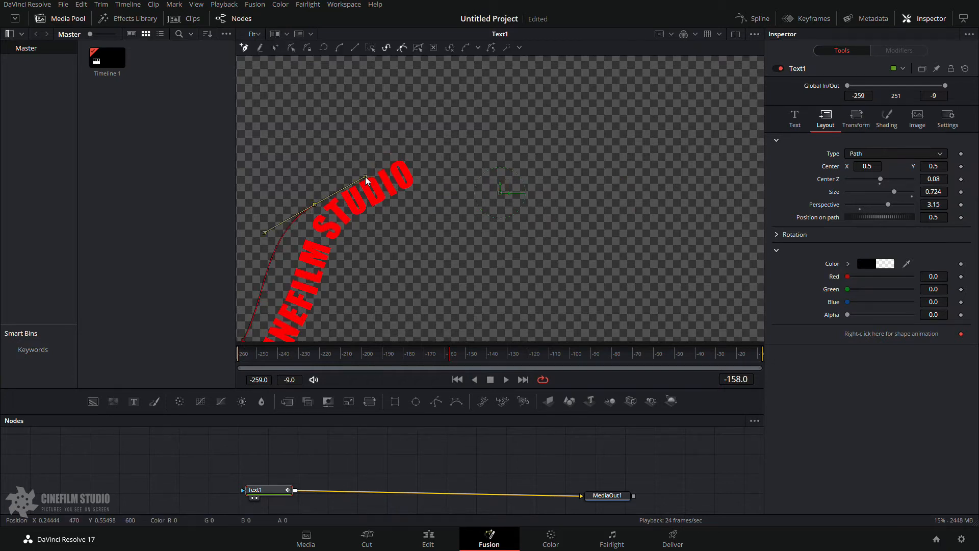
{"action": "left_click_drag", "start_coordinate": [492, 171], "coordinate": [594, 180]}
{"action": "left_click_drag", "start_coordinate": [634, 135], "coordinate": [773, 61]}
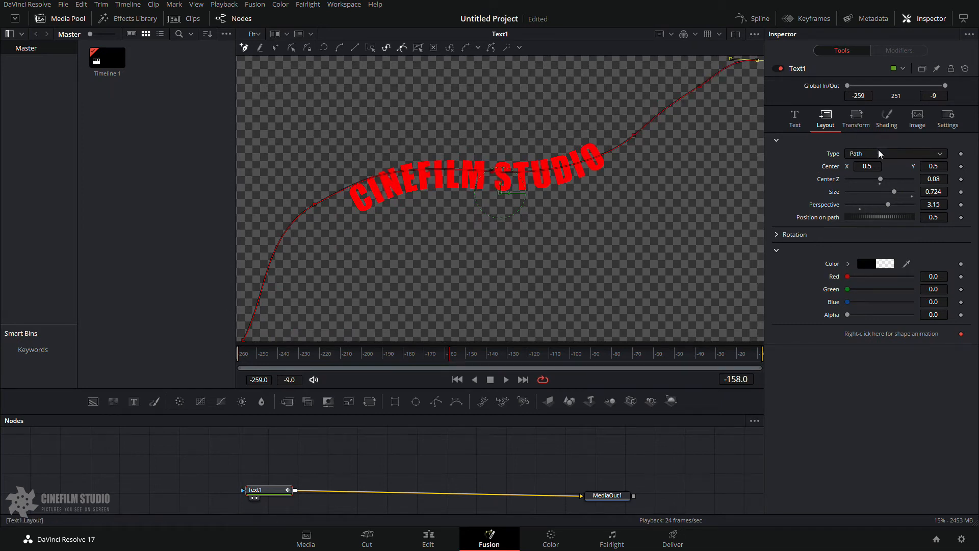
Step: Keyframe the text's position on the path from -0.37 at frame -168 to 1.739 at a later frame
{"action": "left_click_drag", "start_coordinate": [876, 218], "coordinate": [791, 246]}
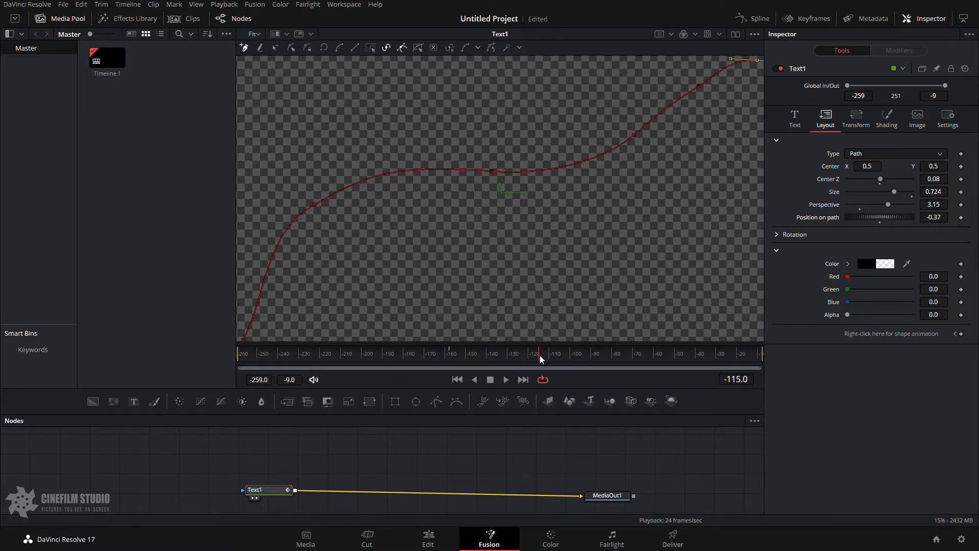
{"action": "left_click", "coordinate": [431, 357]}
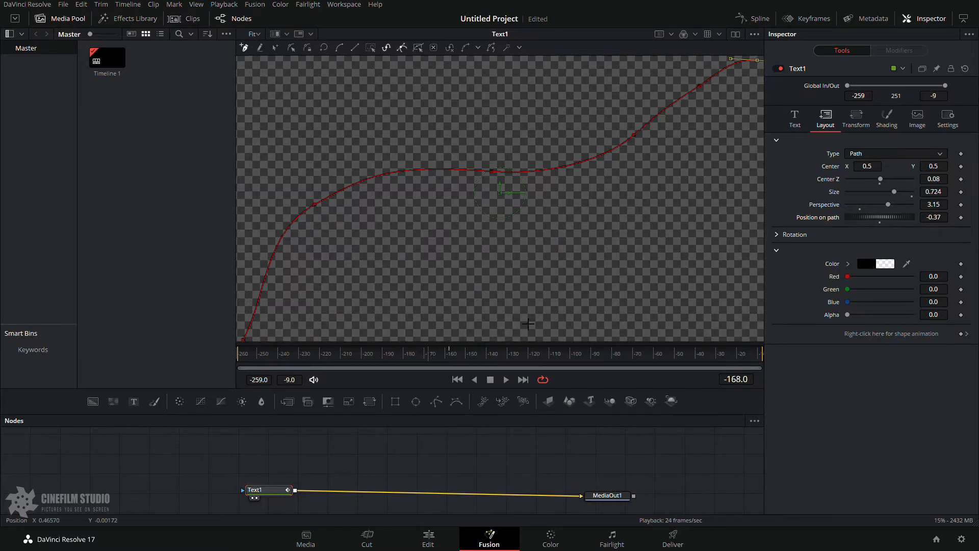
{"action": "left_click", "coordinate": [961, 217]}
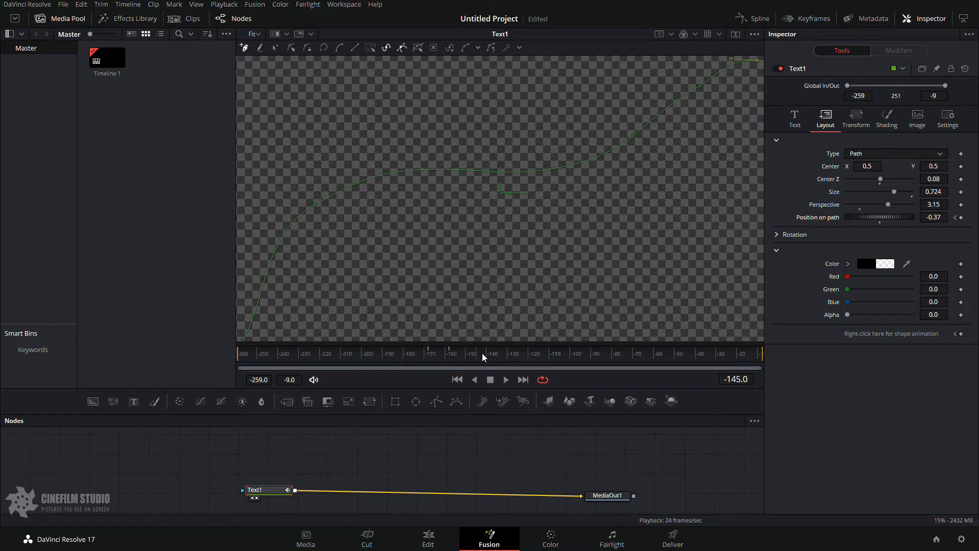
{"action": "left_click_drag", "start_coordinate": [871, 225], "coordinate": [978, 223]}
{"action": "left_click_drag", "start_coordinate": [887, 220], "coordinate": [926, 220]}
Step: Play the text's movement along the path, starting before the first position keyframe
{"action": "left_click", "coordinate": [417, 357]}
{"action": "key", "text": "space"}
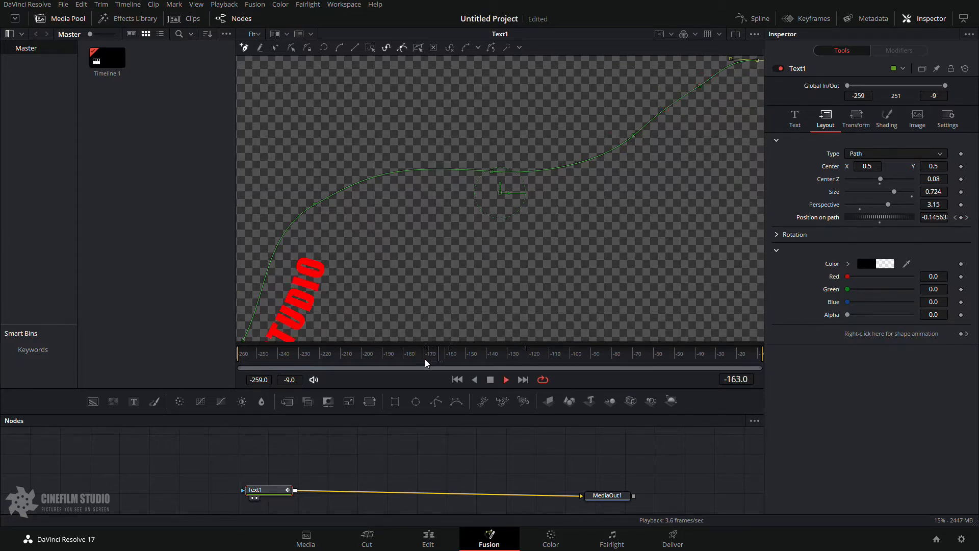
{"action": "key", "text": "space"}
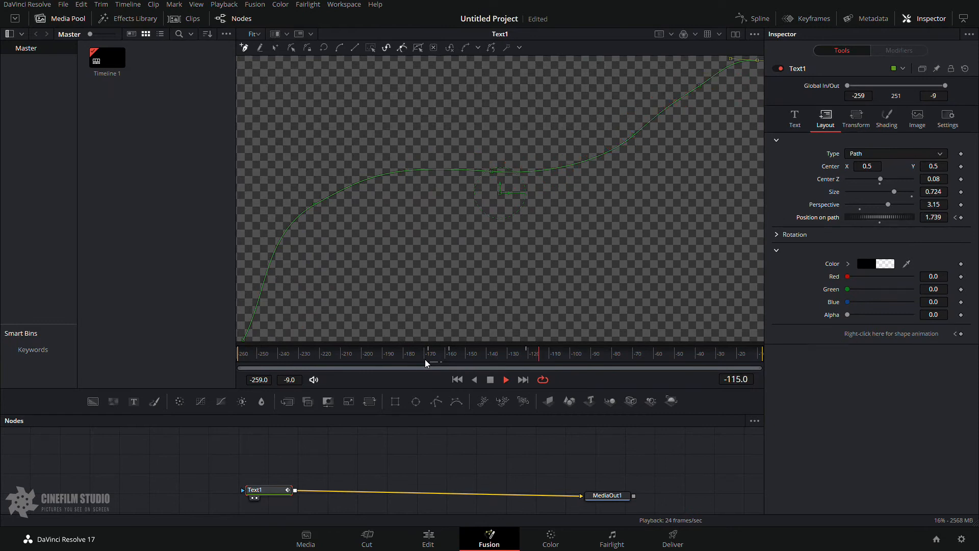
Step: Undo the path keyframes, the drawn curve and the switch to the Path layout, back to the Circle layout
{"action": "left_click", "coordinate": [962, 218]}
{"action": "key", "text": "ctrl+z"}
{"action": "key", "text": "ctrl+z"}
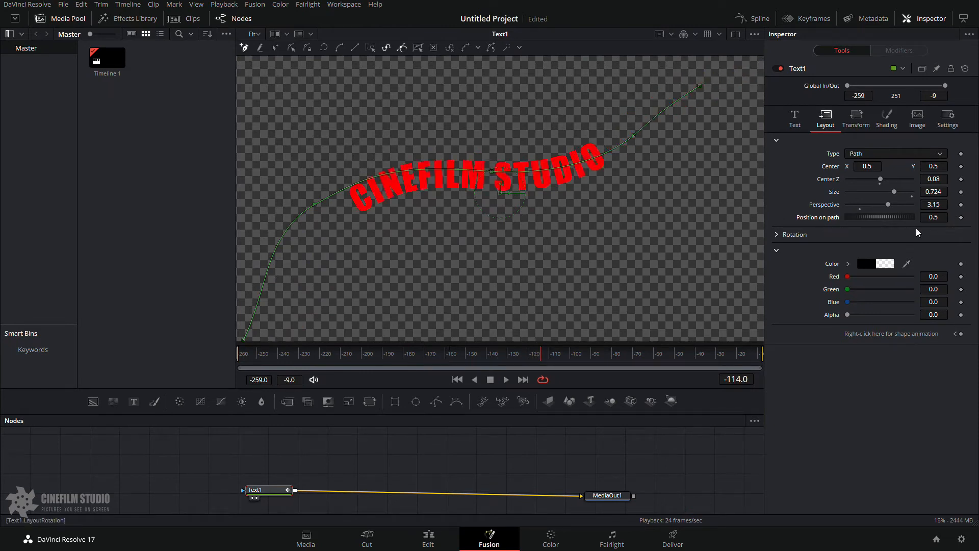
{"action": "key", "text": "ctrl+z"}
{"action": "key", "text": "ctrl+z"}
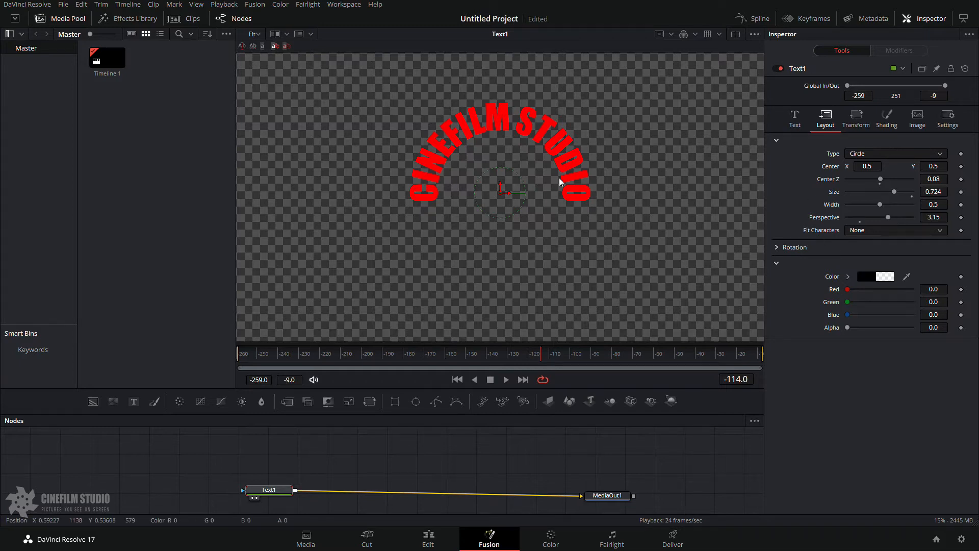
Step: Set the text's layout type to Point and keep Characters as the transform unit
{"action": "left_click", "coordinate": [866, 155]}
{"action": "left_click", "coordinate": [866, 172]}
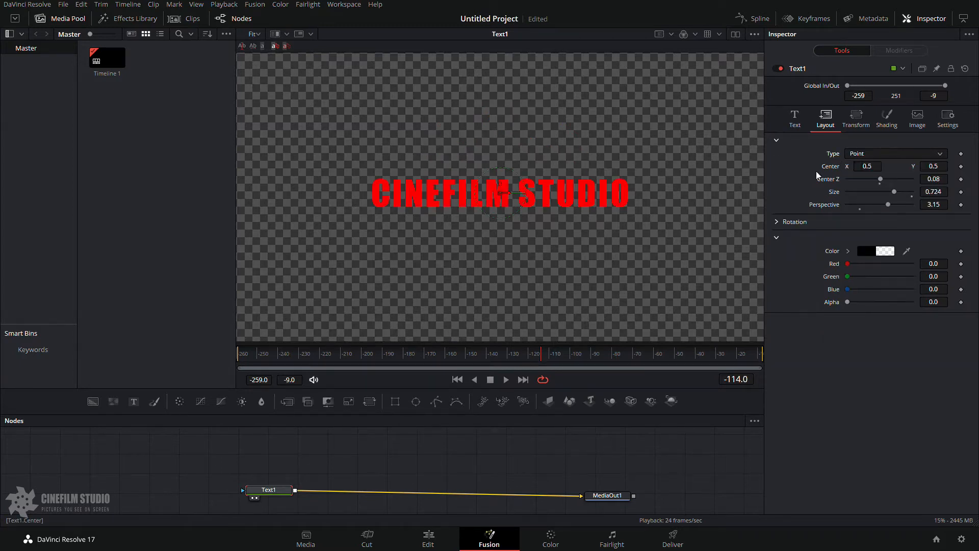
{"action": "left_click", "coordinate": [857, 120]}
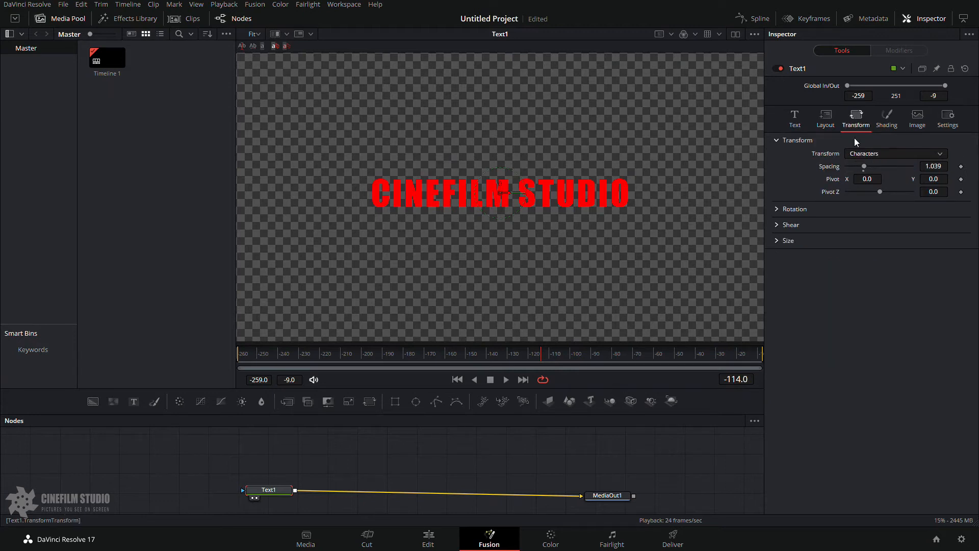
{"action": "left_click", "coordinate": [866, 154]}
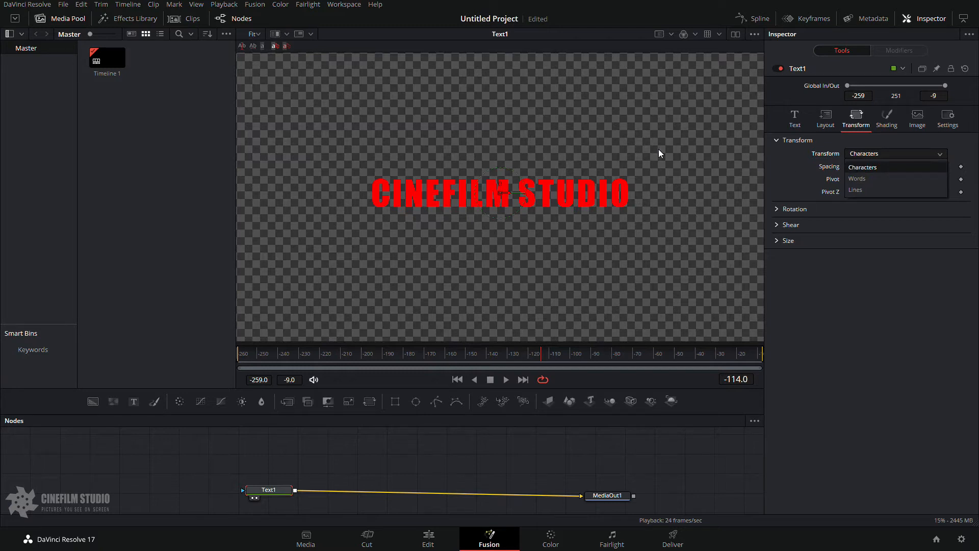
{"action": "left_click", "coordinate": [869, 168]}
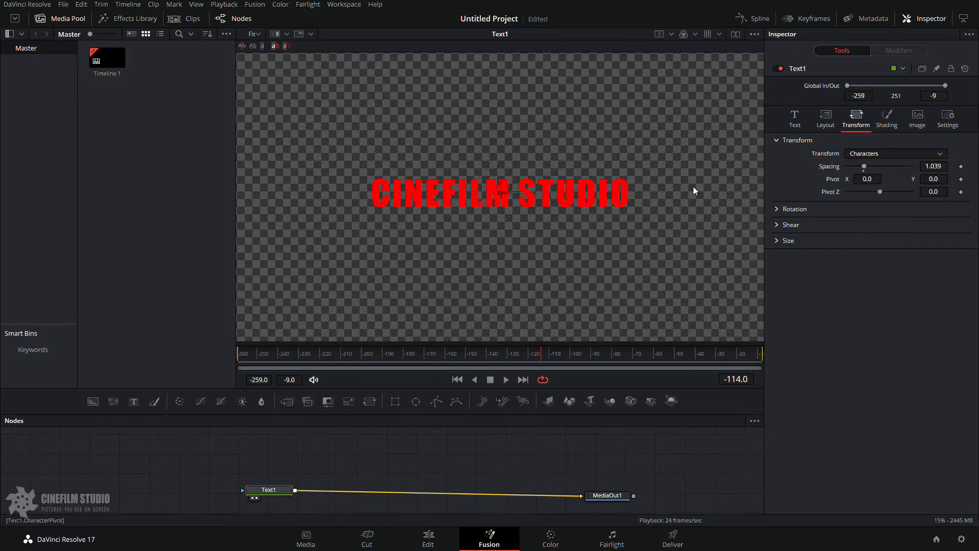
Step: Try wider character spacing in the transform settings, and switch the transform unit to Words and finally Lines
{"action": "left_click", "coordinate": [883, 154]}
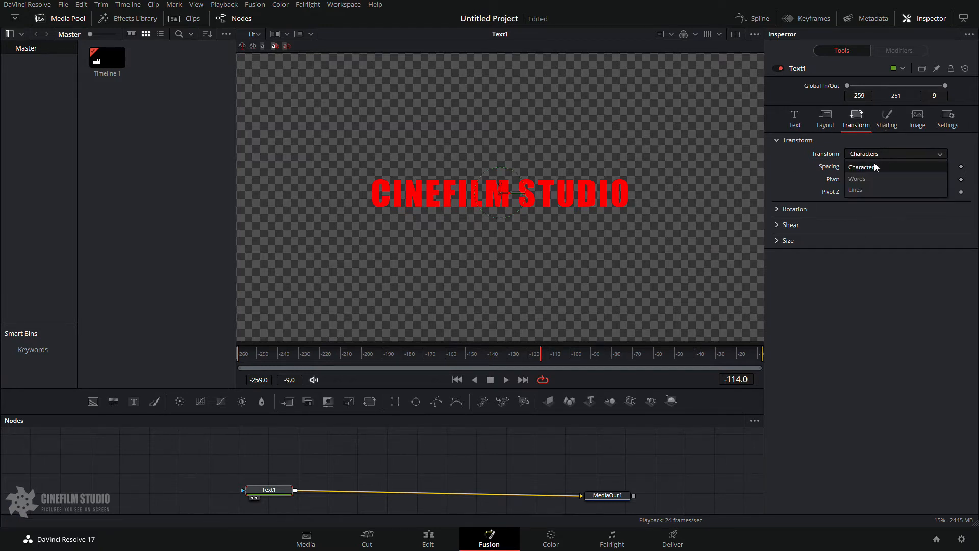
{"action": "left_click", "coordinate": [874, 167]}
{"action": "left_click_drag", "start_coordinate": [865, 166], "coordinate": [929, 170]}
{"action": "left_click", "coordinate": [875, 154]}
{"action": "left_click", "coordinate": [869, 173]}
{"action": "left_click", "coordinate": [870, 154]}
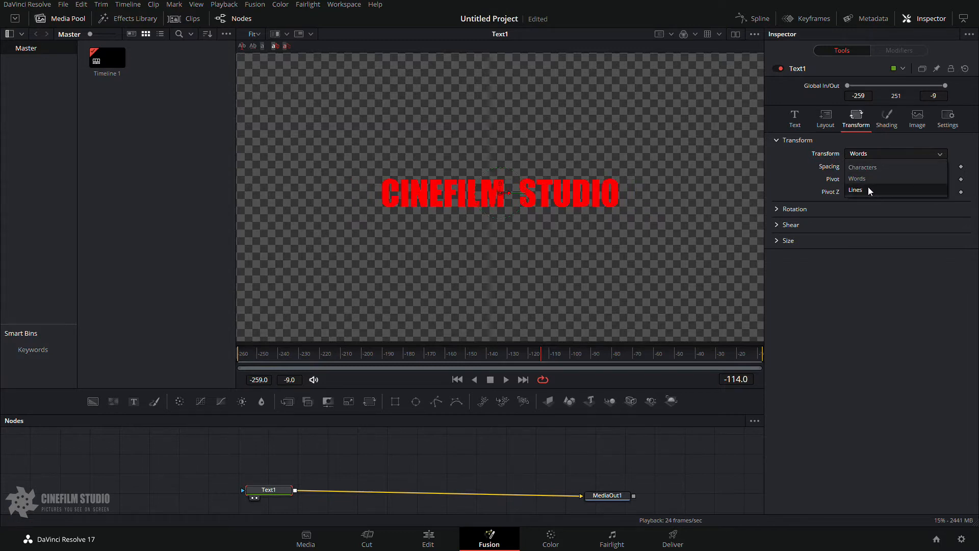
{"action": "left_click", "coordinate": [869, 189]}
Step: Add a second text line reading ABC and set the line transform's spacing to 2.268
{"action": "left_click", "coordinate": [794, 118]}
{"action": "left_click", "coordinate": [849, 172]}
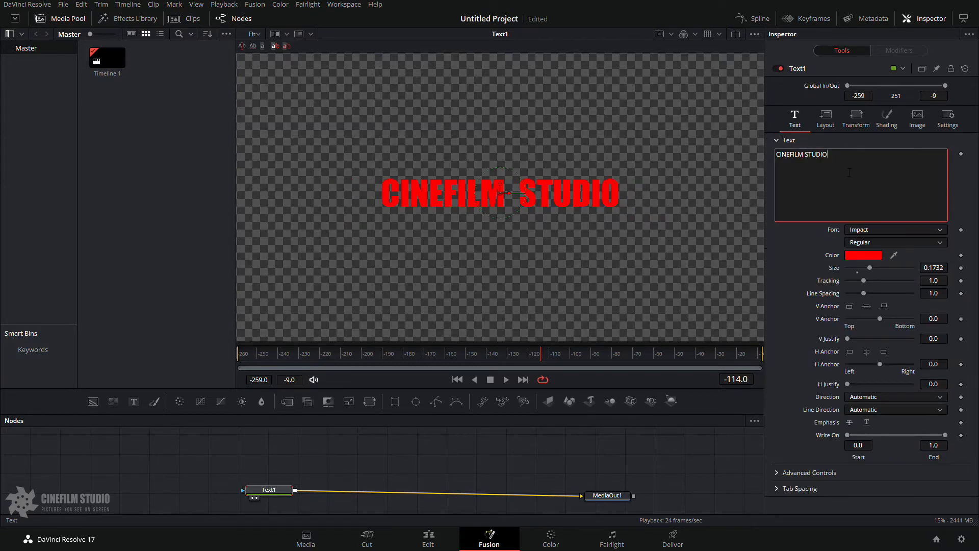
{"action": "key", "text": "Return"}
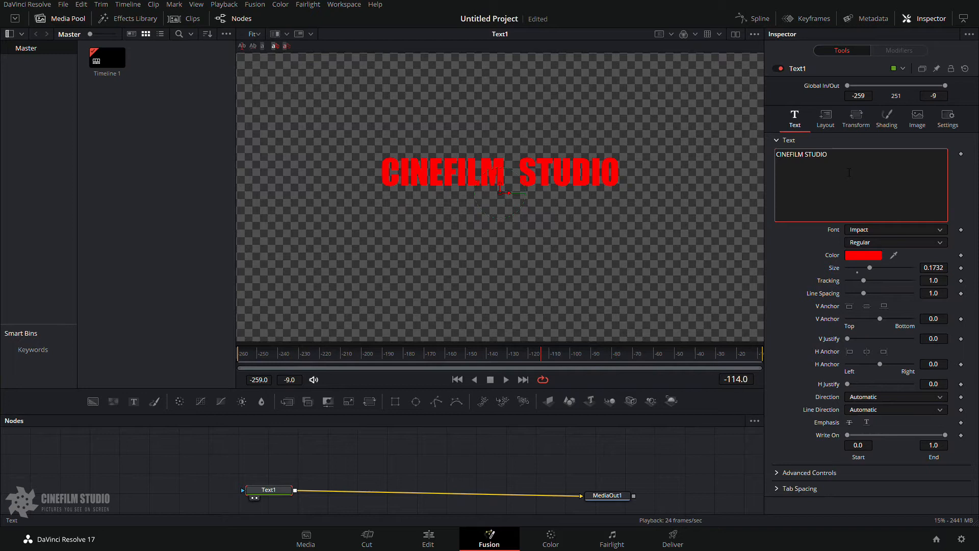
{"action": "type", "text": "BCC"}
{"action": "key", "text": "BackSpace"}
{"action": "key", "text": "BackSpace"}
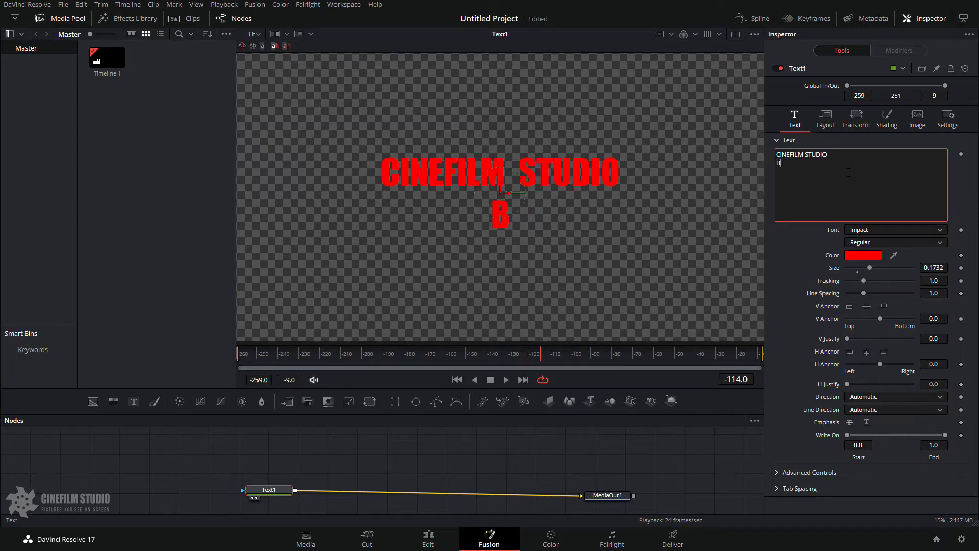
{"action": "key", "text": "BackSpace"}
{"action": "type", "text": "ABC"}
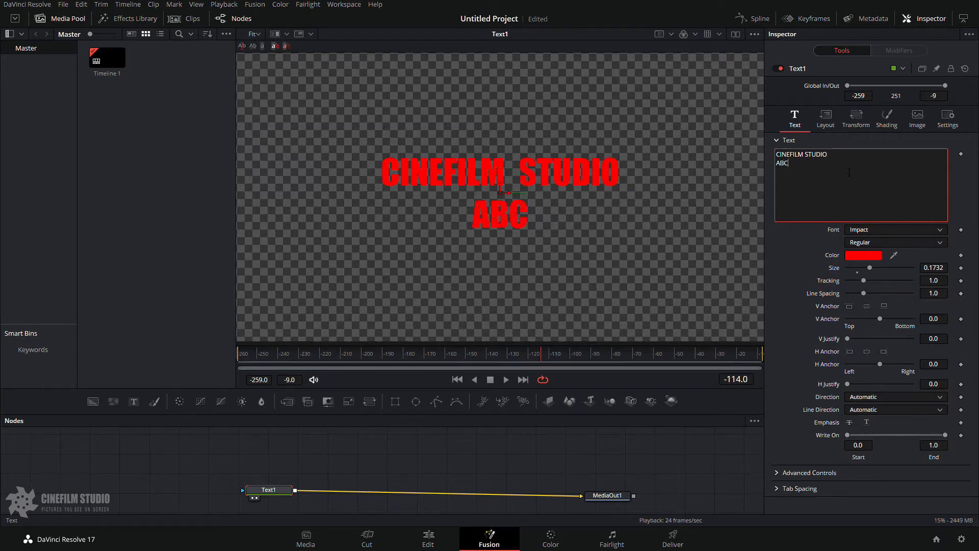
{"action": "left_click", "coordinate": [853, 116]}
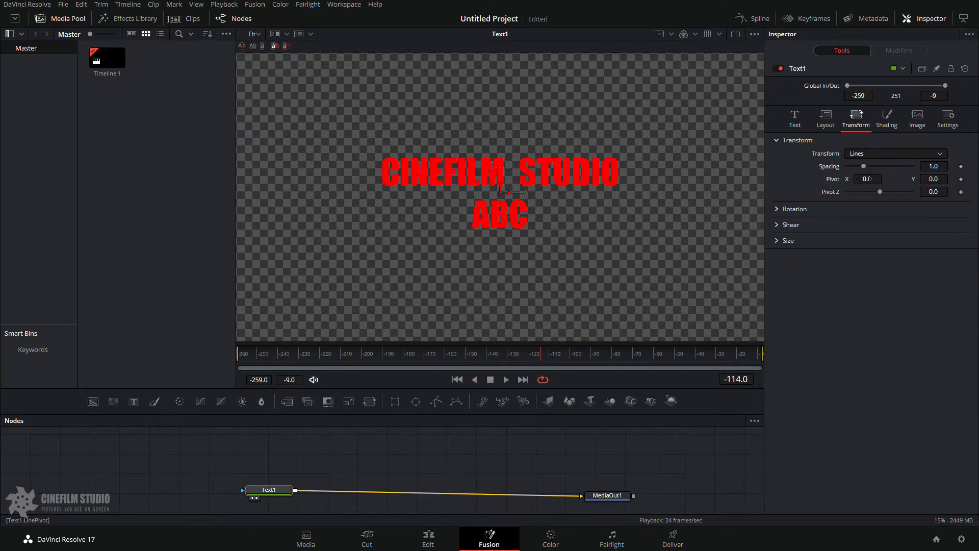
{"action": "left_click_drag", "start_coordinate": [864, 166], "coordinate": [884, 168]}
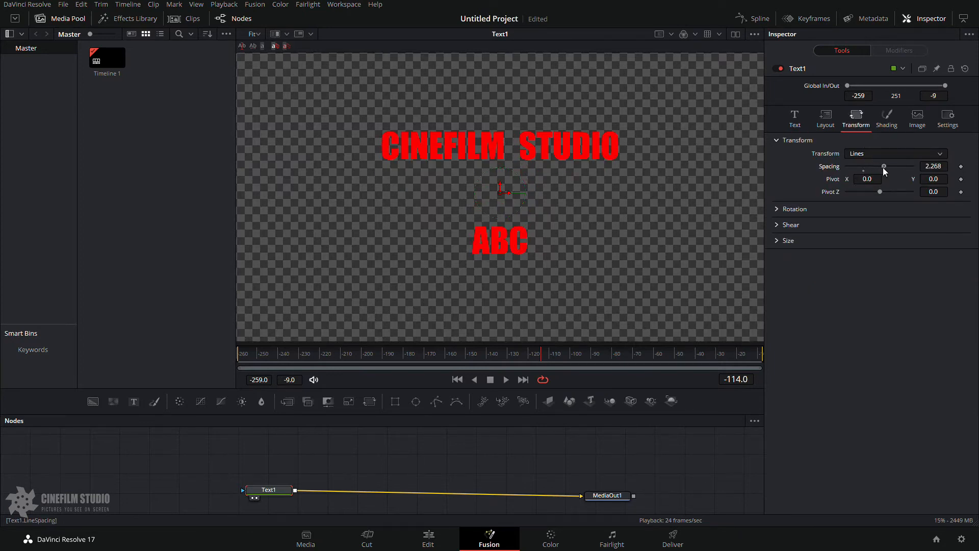
Step: Using the Words transform, try an X rotation and reset it, and rotate the words 109.5 in Y and -13.0 in Z
{"action": "left_click", "coordinate": [777, 210]}
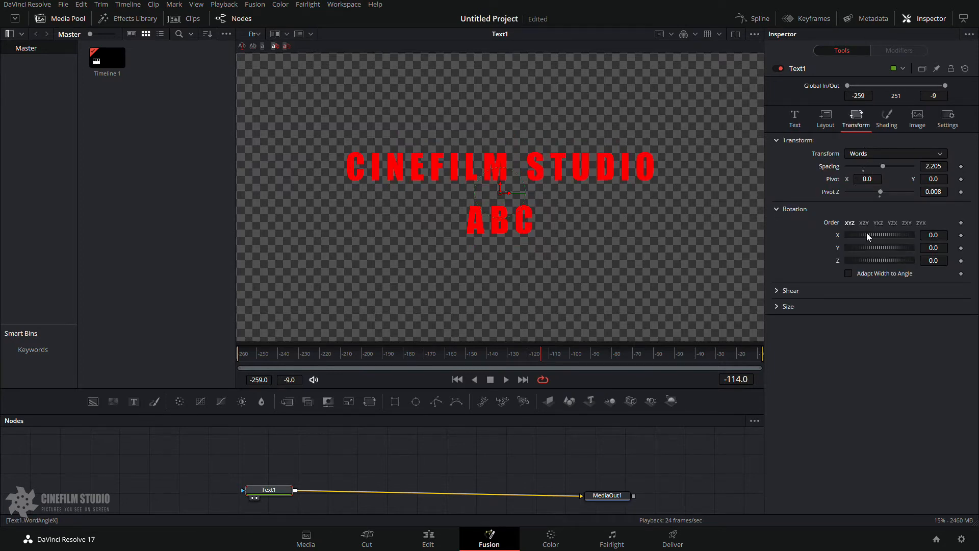
{"action": "left_click_drag", "start_coordinate": [867, 233], "coordinate": [841, 243]}
{"action": "double_click", "coordinate": [880, 235]}
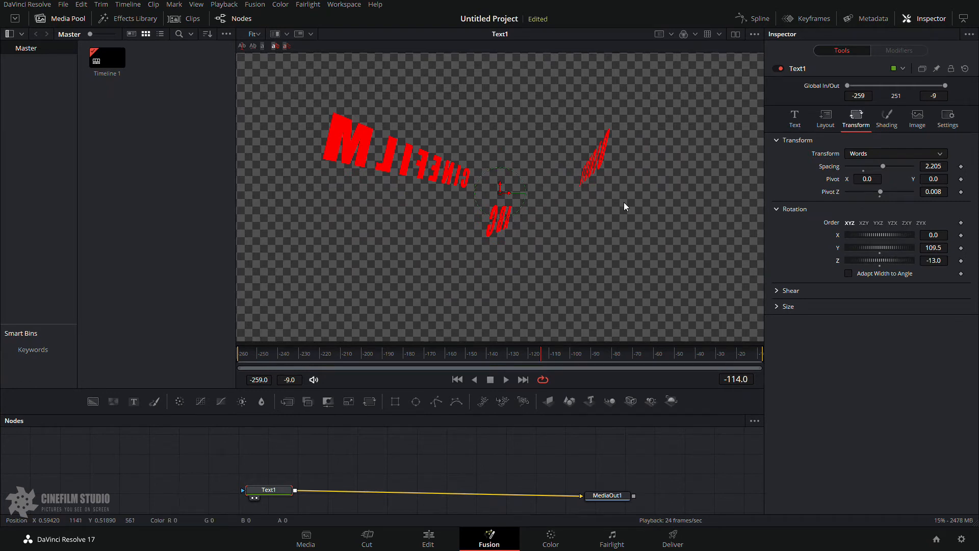
Step: Shear the words -0.66 in X and 0.3 in Y, and set their X size to 5.0
{"action": "left_click", "coordinate": [779, 290]}
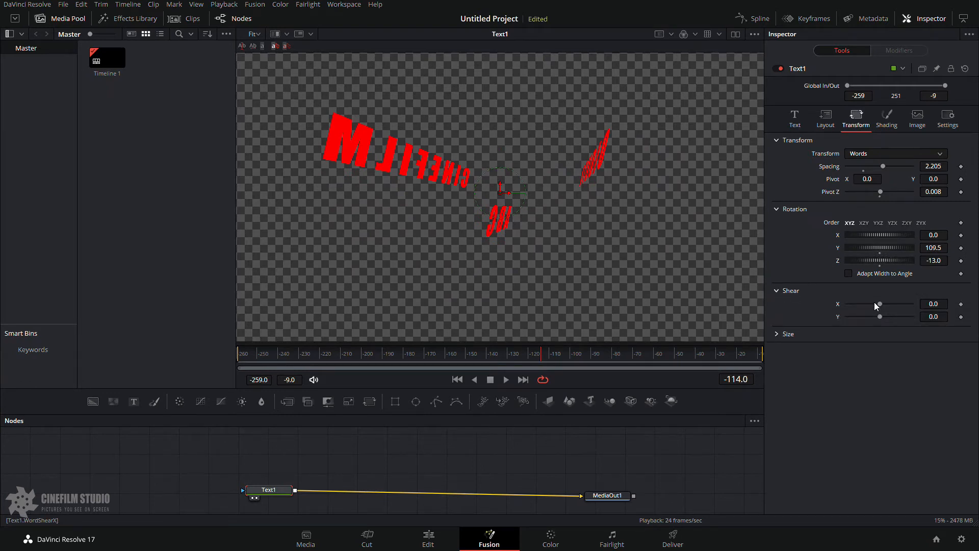
{"action": "mouse_move", "coordinate": [883, 302]}
{"action": "left_mouse_down"}
{"action": "mouse_move", "coordinate": [809, 307]}
{"action": "mouse_move", "coordinate": [889, 316]}
{"action": "left_mouse_up"}
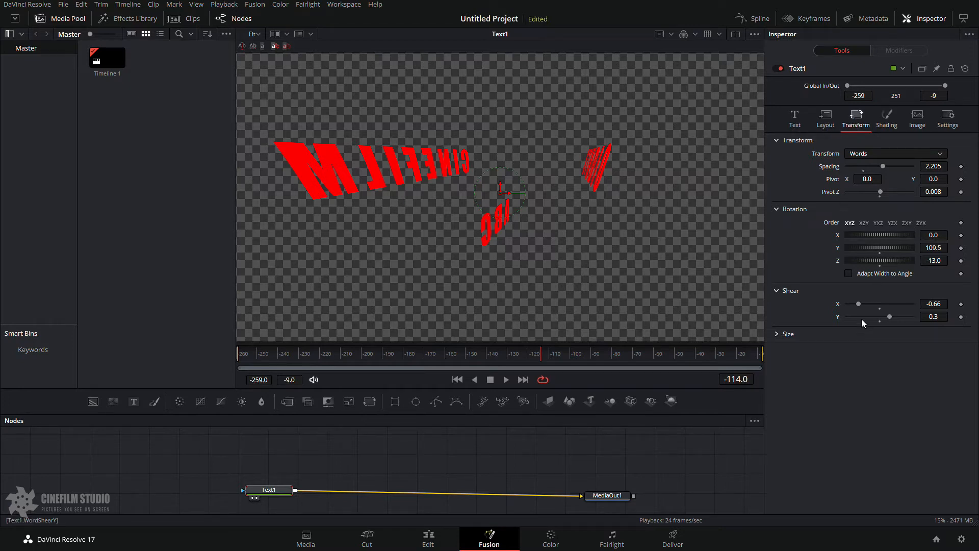
{"action": "left_click", "coordinate": [776, 335]}
{"action": "left_click_drag", "start_coordinate": [860, 347], "coordinate": [959, 360]}
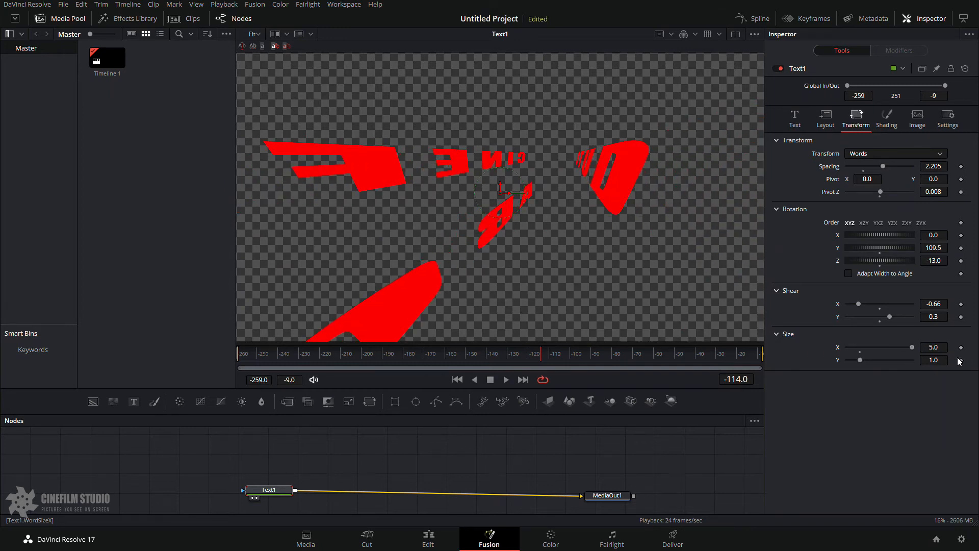
Step: Add keyframes at frame -114 for the words' size, rotation, shear, spacing and pivot settings
{"action": "left_click", "coordinate": [962, 361]}
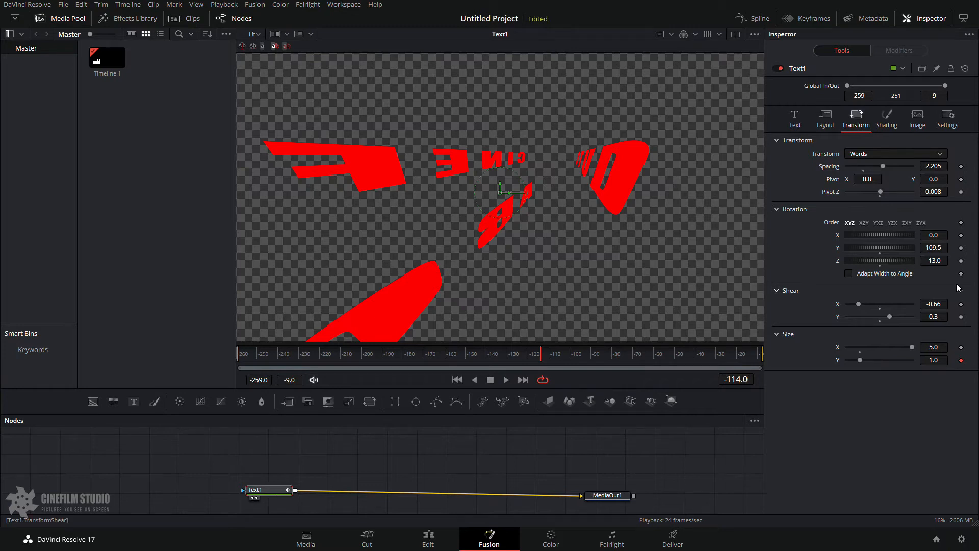
{"action": "left_click", "coordinate": [961, 222]}
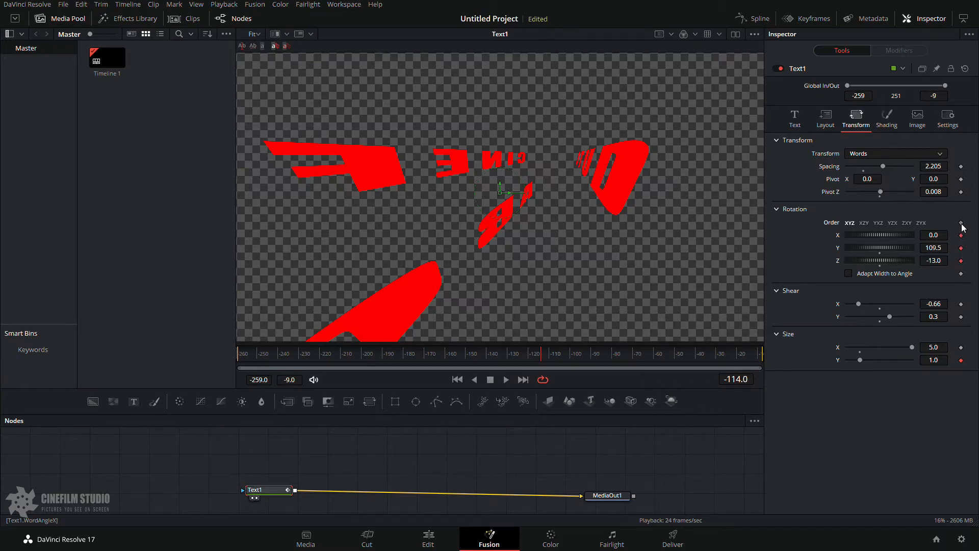
{"action": "left_click", "coordinate": [962, 348]}
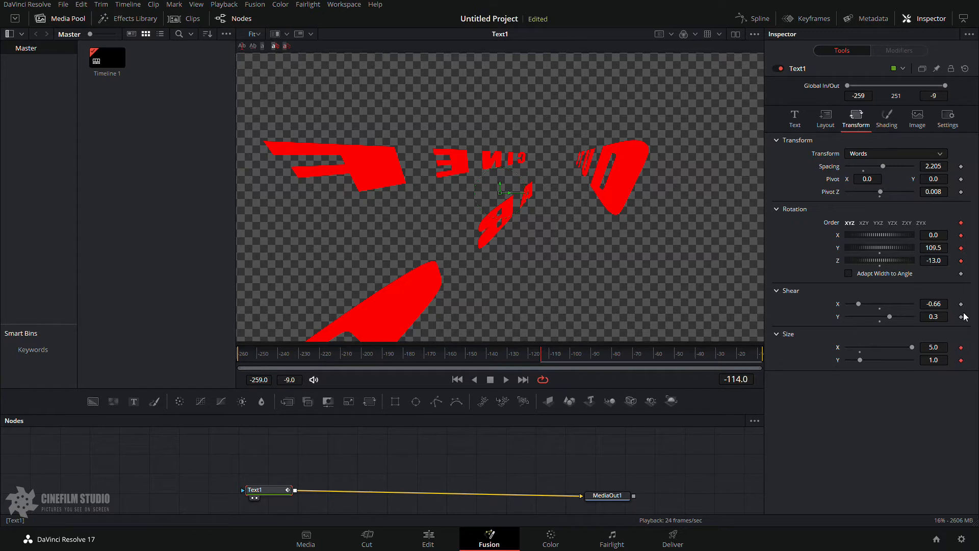
{"action": "left_click", "coordinate": [961, 316]}
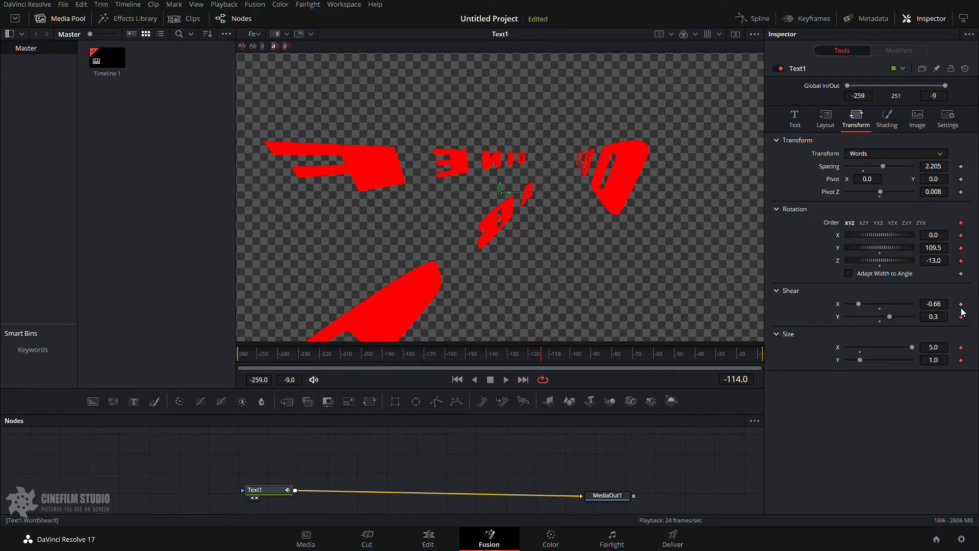
{"action": "left_click", "coordinate": [962, 193]}
{"action": "left_click", "coordinate": [961, 167]}
{"action": "left_click", "coordinate": [961, 179]}
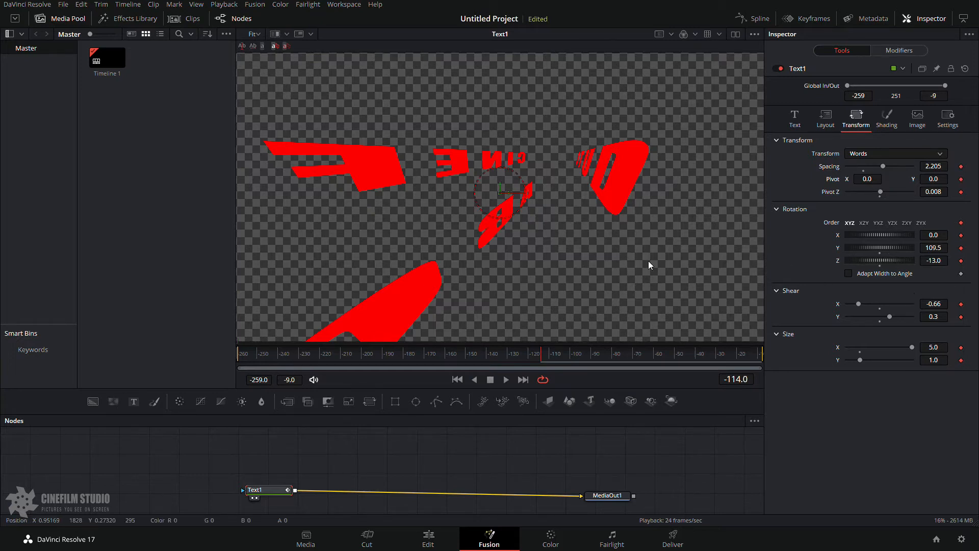
Step: At frame -70, keyframe the words' X size at 1.0 and their X and Y shear at 0.0
{"action": "left_click_drag", "start_coordinate": [532, 345], "coordinate": [634, 364]}
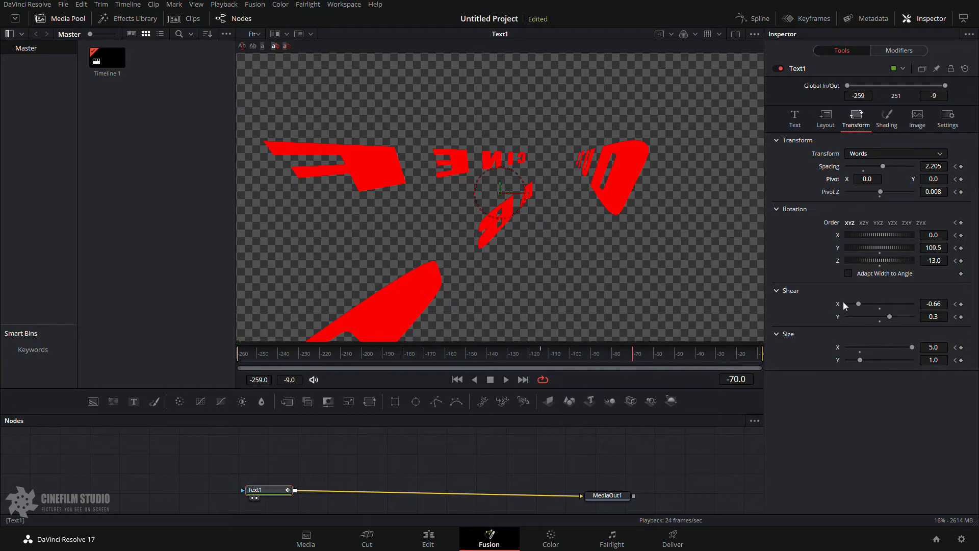
{"action": "double_click", "coordinate": [869, 349]}
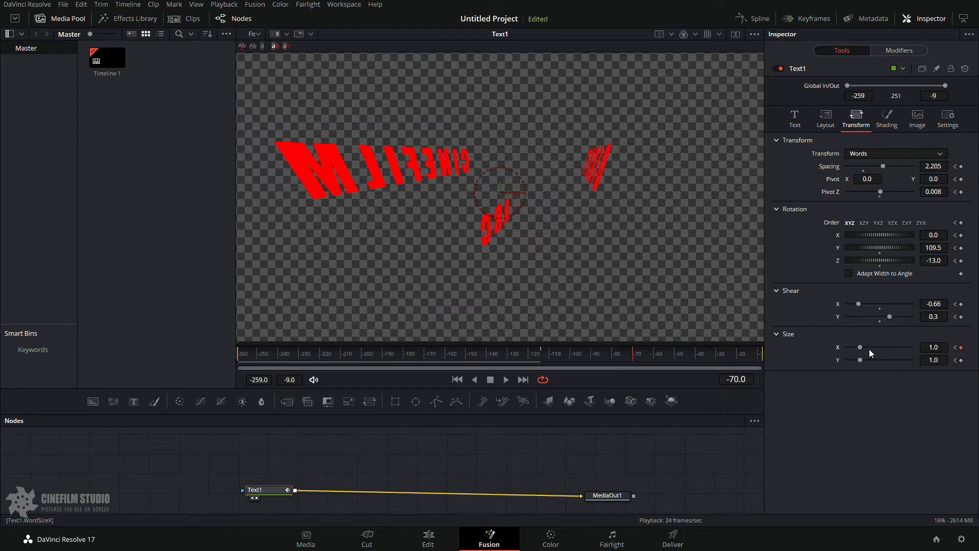
{"action": "double_click", "coordinate": [882, 317]}
{"action": "double_click", "coordinate": [882, 305]}
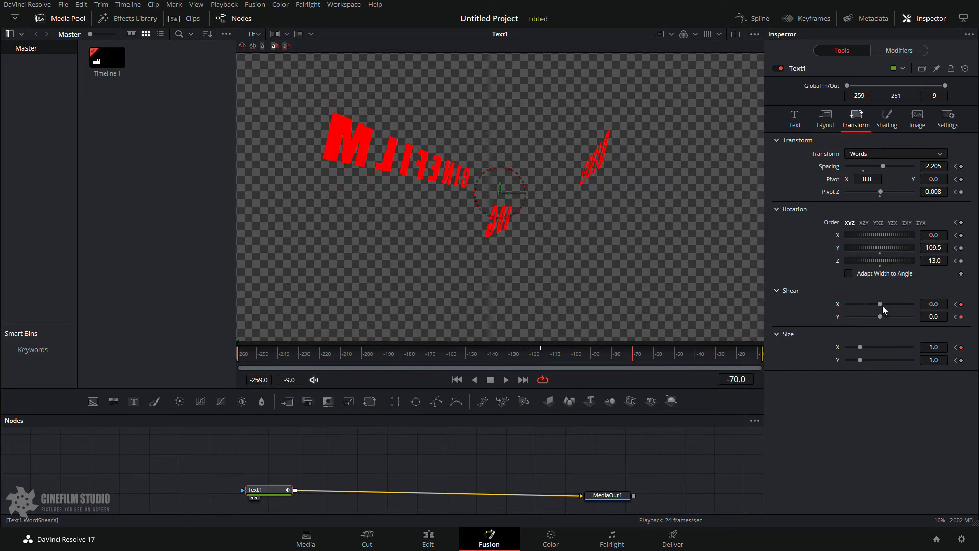
Step: Keyframe the words' Y and Z rotation and pivot Z at 0.0 and spacing at 1.0, and play back the animation
{"action": "double_click", "coordinate": [884, 262]}
{"action": "double_click", "coordinate": [884, 248]}
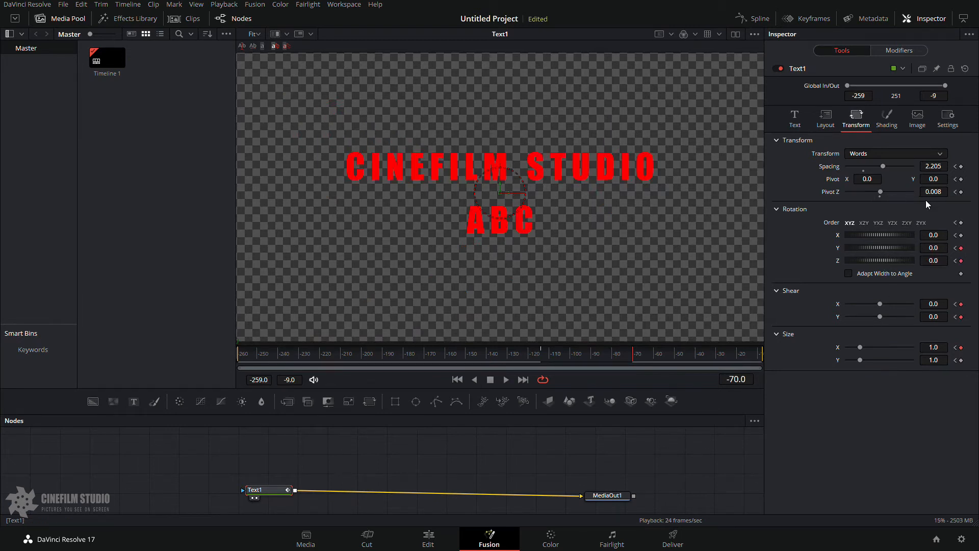
{"action": "double_click", "coordinate": [883, 192]}
{"action": "double_click", "coordinate": [875, 165]}
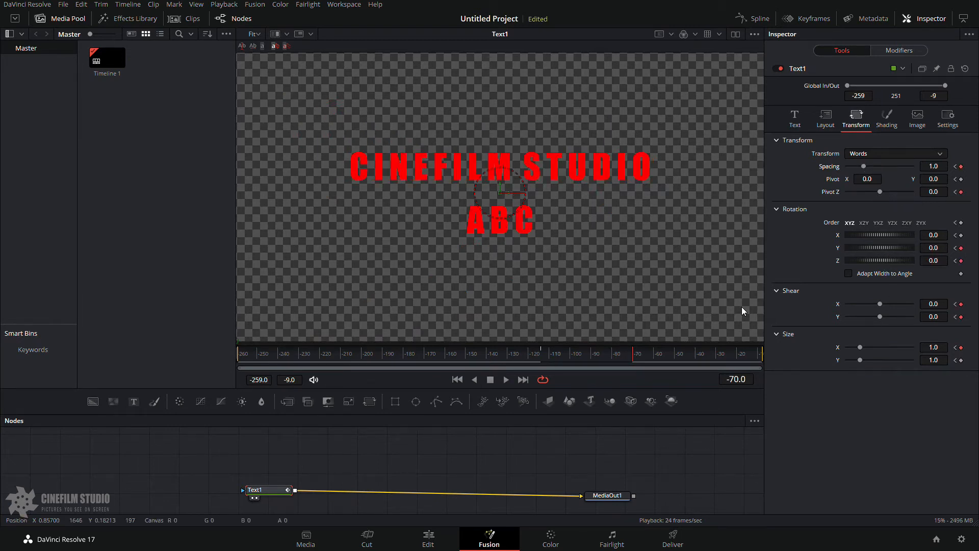
{"action": "left_click_drag", "start_coordinate": [514, 353], "coordinate": [521, 351]}
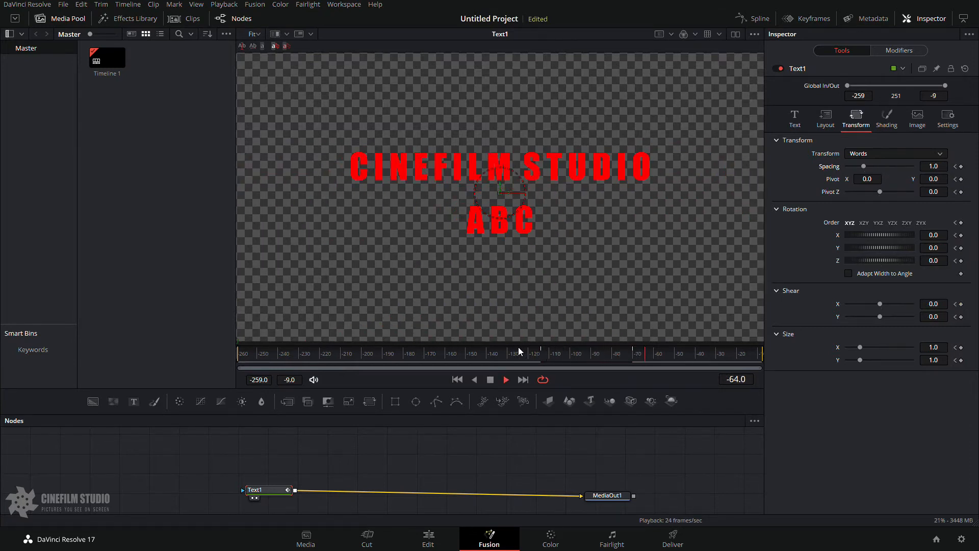
{"action": "key", "text": "space"}
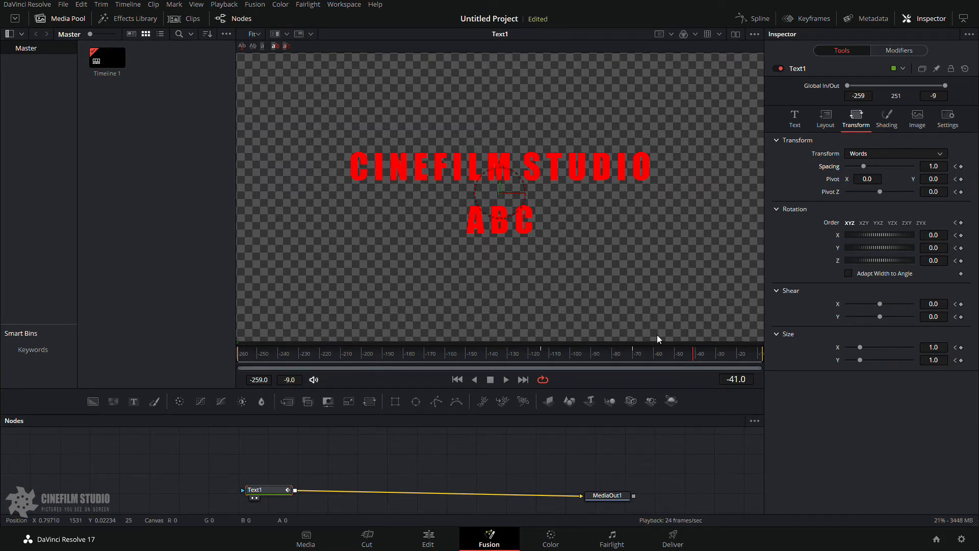
Step: Undo the Words transform changes and their keyframes, and move the MediaOut1 node closer to Text1
{"action": "key", "text": "ctrl+z"}
{"action": "key", "text": "ctrl+z"}
{"action": "key", "text": "ctrl+z"}
{"action": "key", "text": "ctrl+z"}
{"action": "key", "text": "ctrl+z"}
{"action": "key", "text": "ctrl+z"}
{"action": "key", "text": "ctrl+z"}
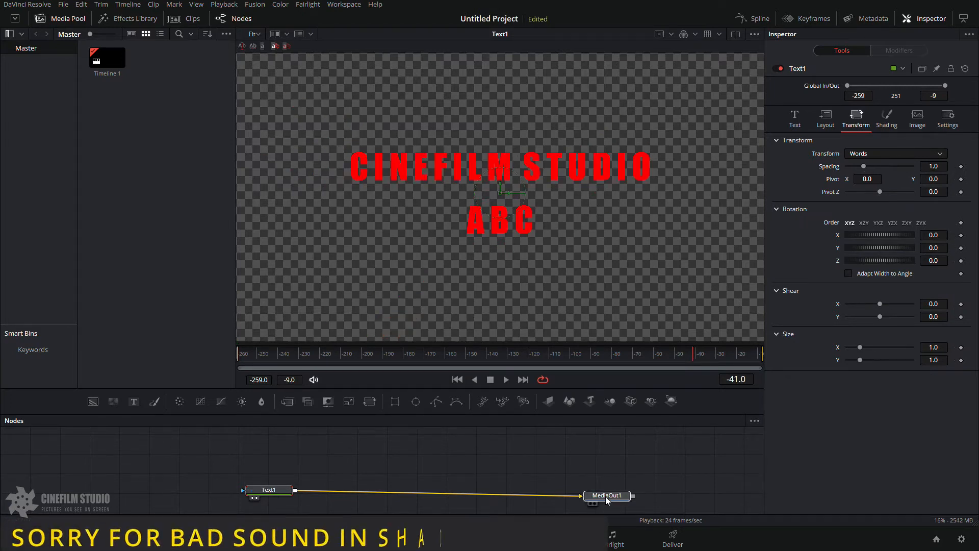
{"action": "left_click_drag", "start_coordinate": [608, 497], "coordinate": [573, 485]}
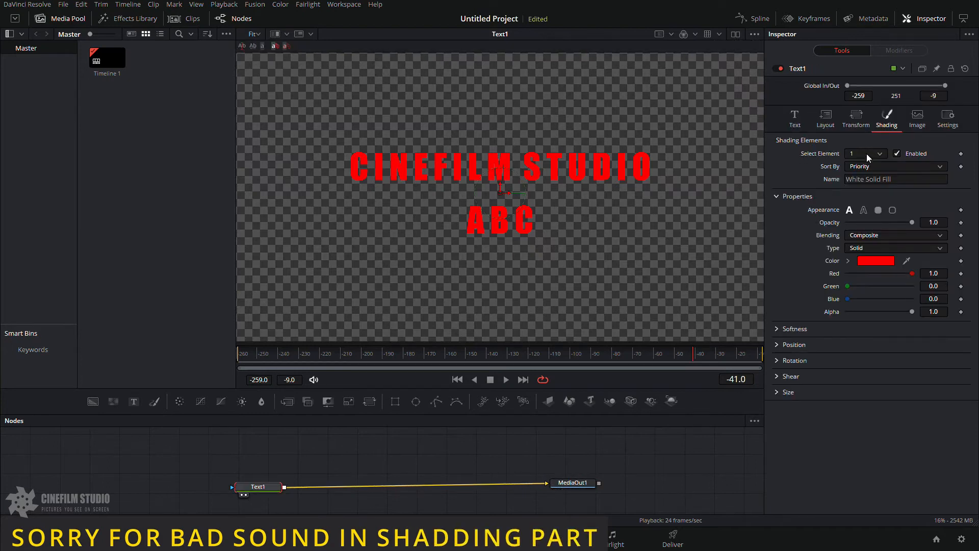
Step: Examine the shading element choices, the Sort By options and the name field of shading element 1
{"action": "left_click", "coordinate": [867, 154]}
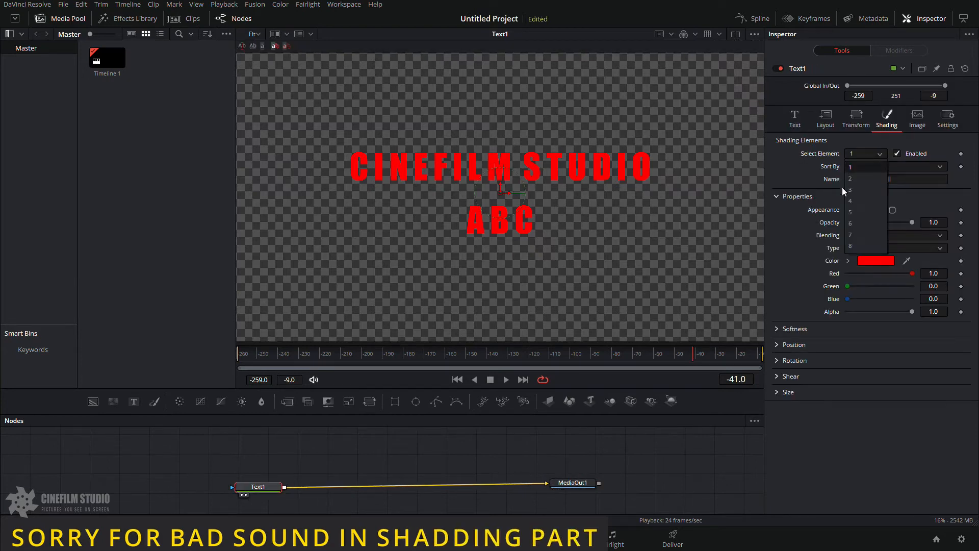
{"action": "left_click", "coordinate": [796, 168]}
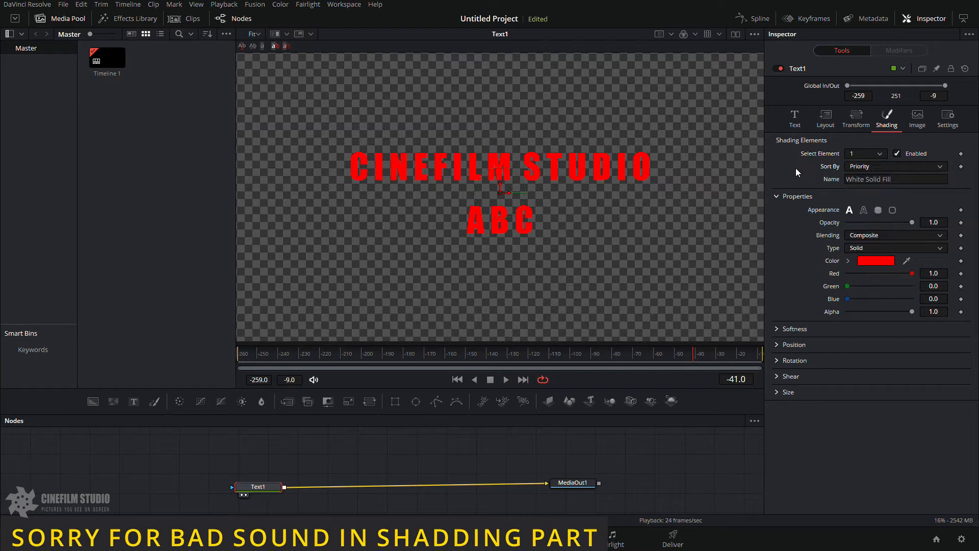
{"action": "left_click", "coordinate": [862, 169]}
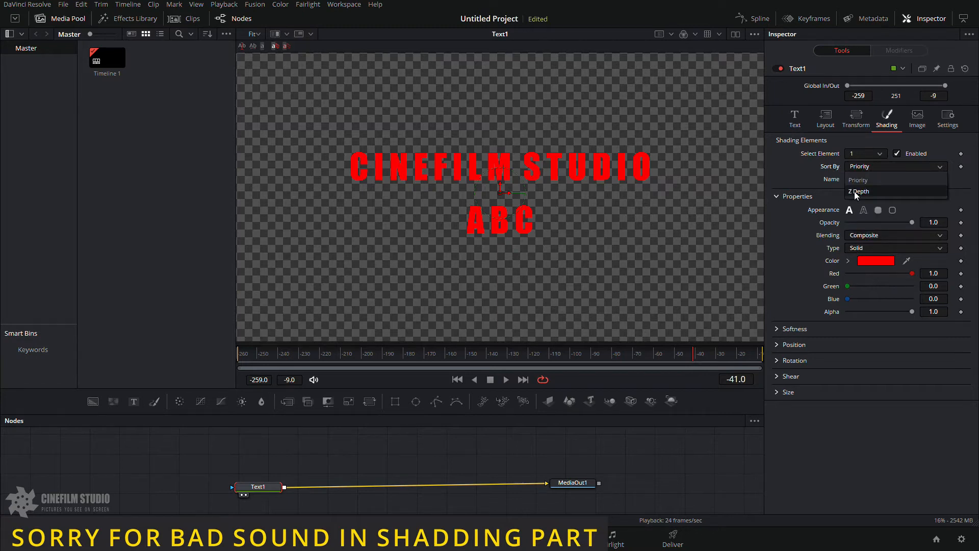
{"action": "left_click", "coordinate": [877, 175]}
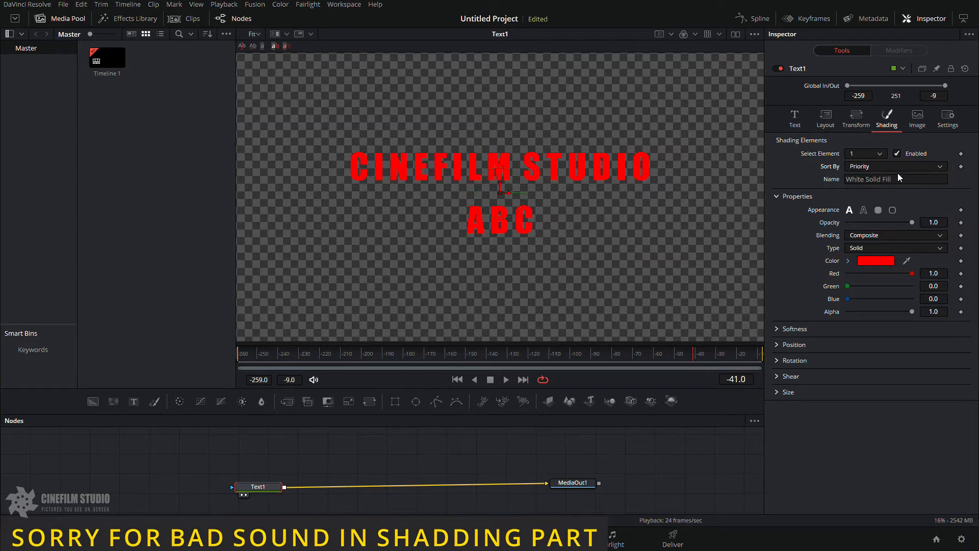
{"action": "left_click", "coordinate": [901, 178]}
{"action": "left_click", "coordinate": [848, 188]}
{"action": "left_click", "coordinate": [922, 177]}
{"action": "left_click", "coordinate": [932, 199]}
Step: Check the opacity control and examine the Solid, Transparent and Composite blending options of shading element 1
{"action": "left_click_drag", "start_coordinate": [909, 223], "coordinate": [930, 239]}
{"action": "left_click", "coordinate": [895, 234]}
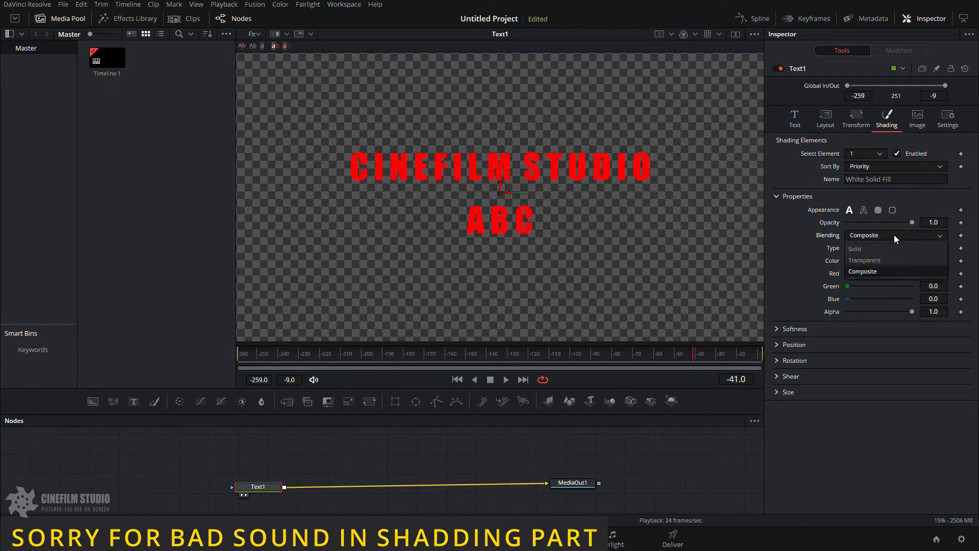
{"action": "left_click", "coordinate": [895, 236]}
{"action": "left_click", "coordinate": [894, 235]}
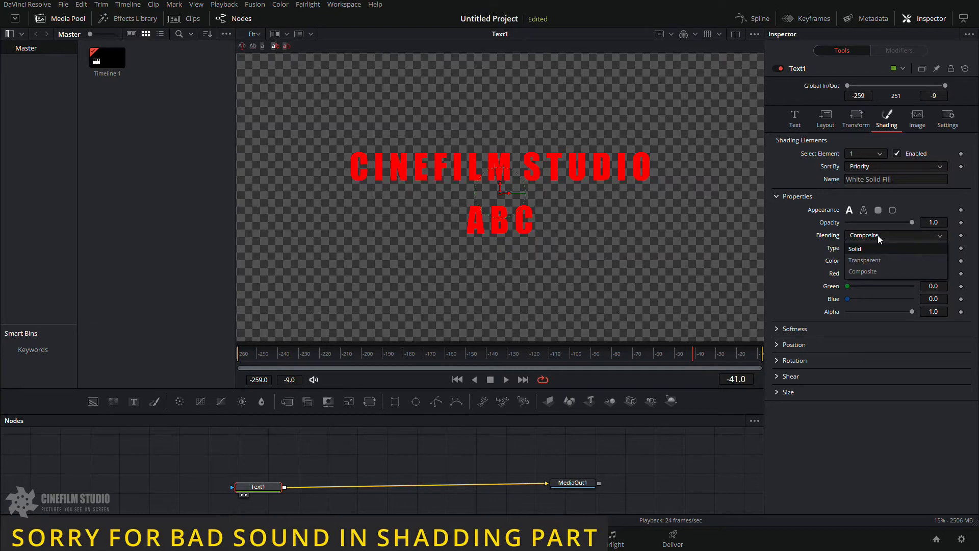
{"action": "left_click", "coordinate": [878, 235]}
{"action": "left_click", "coordinate": [879, 234]}
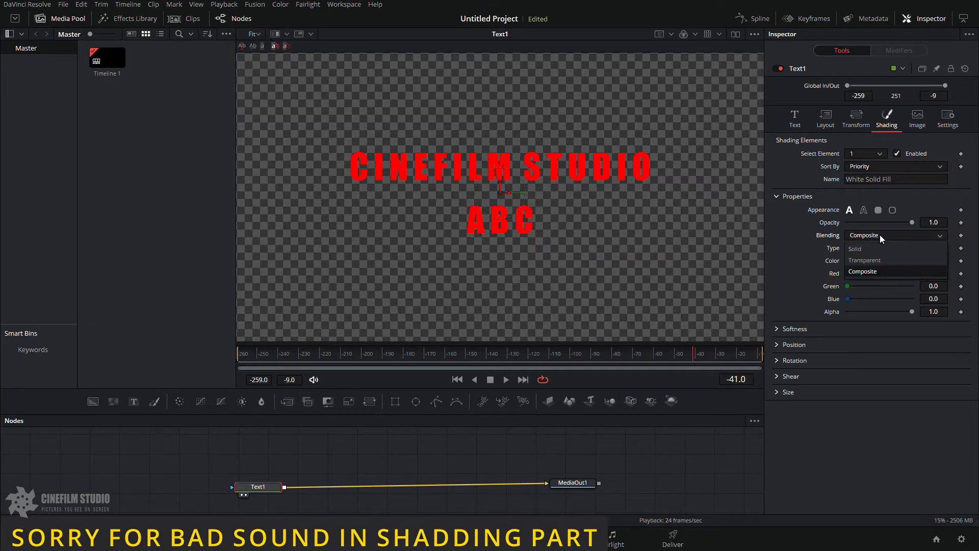
{"action": "left_click", "coordinate": [880, 235]}
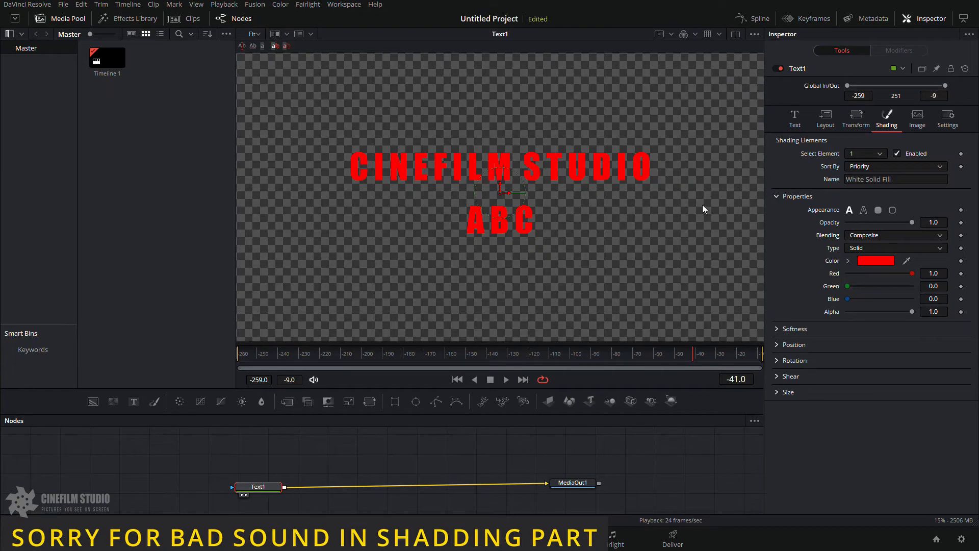
{"action": "left_click", "coordinate": [873, 235]}
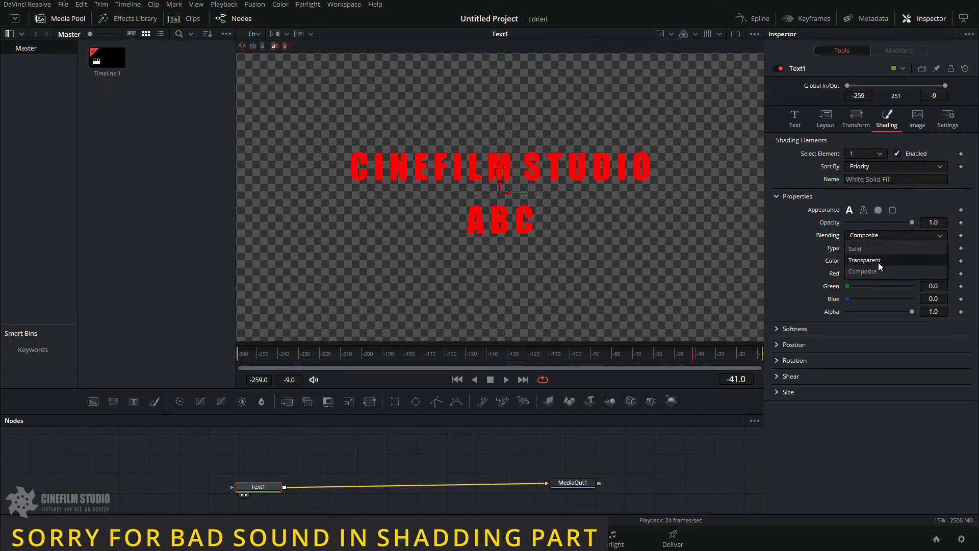
{"action": "left_click", "coordinate": [870, 248]}
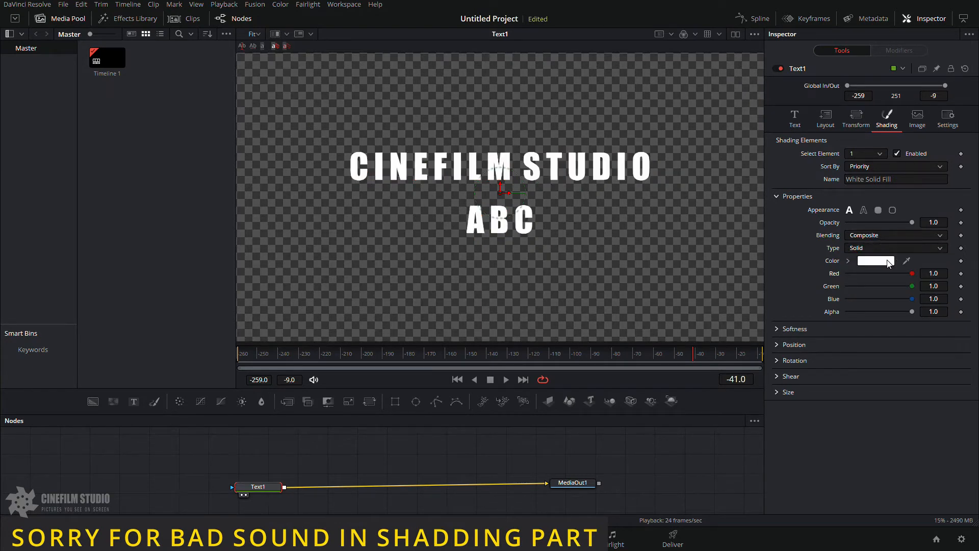
Step: Recolor the title fill cyan with red 0.087 and green and blue 1.0, and delete the ABC line from the text
{"action": "left_click_drag", "start_coordinate": [913, 277], "coordinate": [854, 279]}
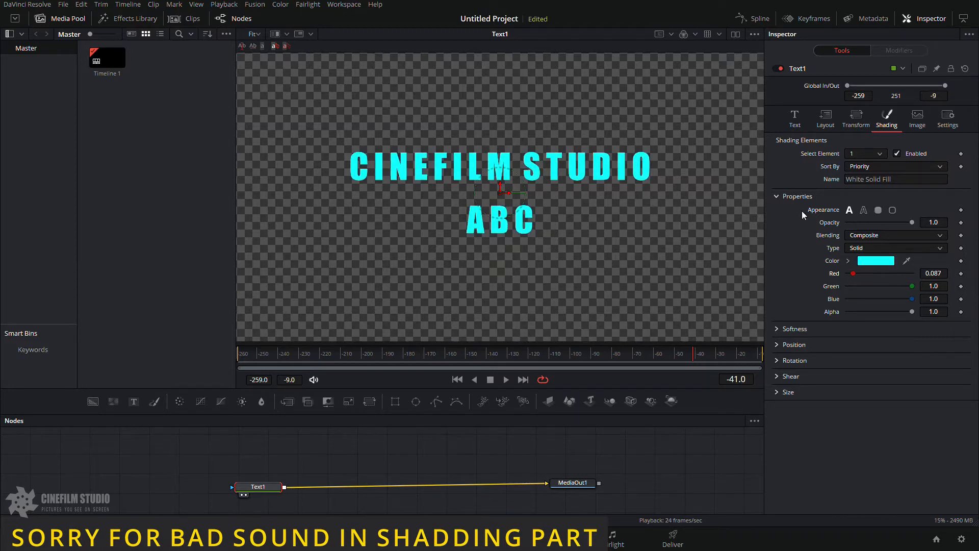
{"action": "left_click", "coordinate": [794, 120]}
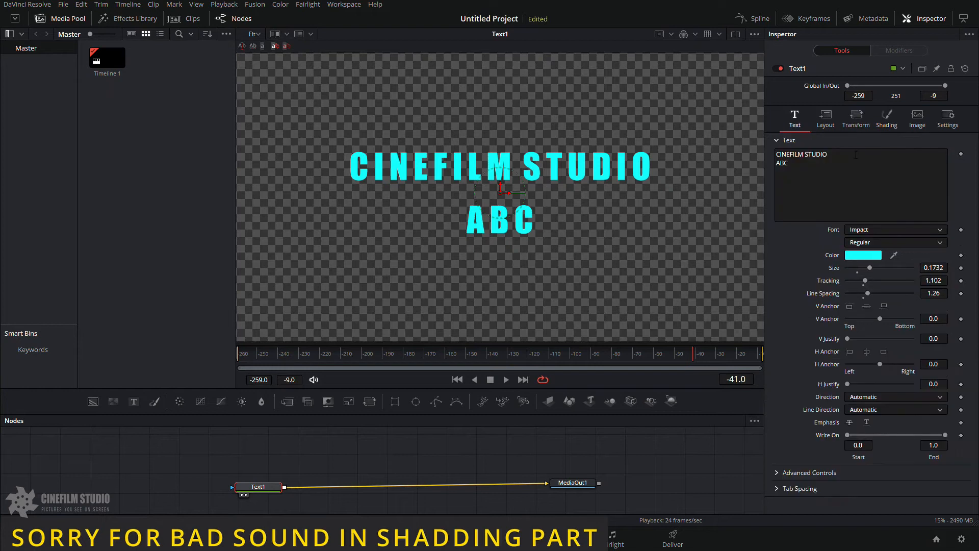
{"action": "double_click", "coordinate": [782, 163]}
{"action": "key", "text": "BackSpace"}
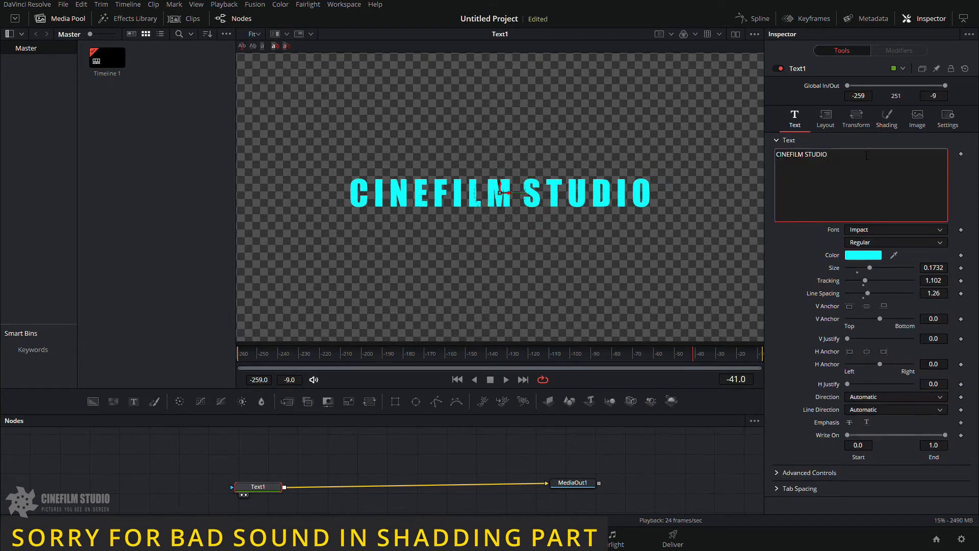
Step: Compare shading elements 1 and 2, and disable and re-enable element 1 to check its effect on the title
{"action": "left_click", "coordinate": [890, 116]}
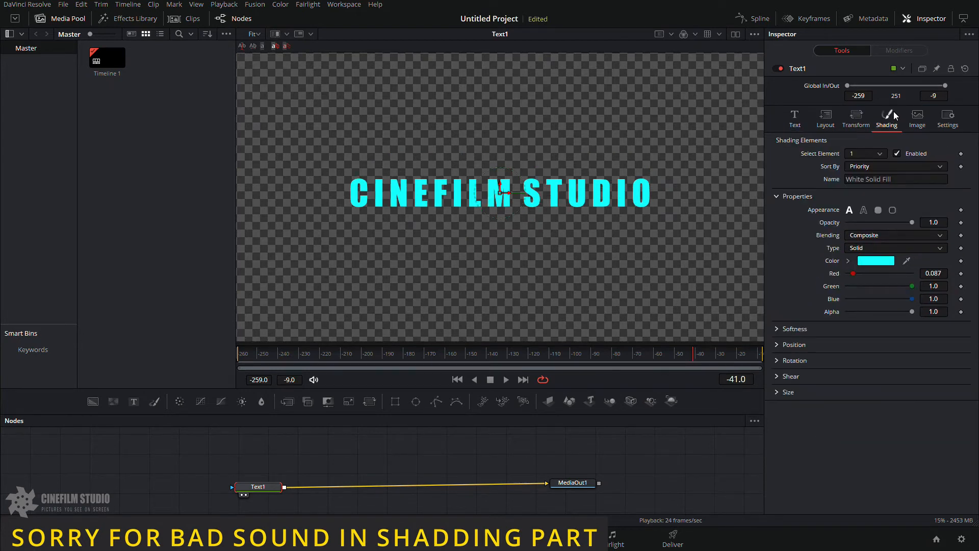
{"action": "left_click", "coordinate": [871, 154]}
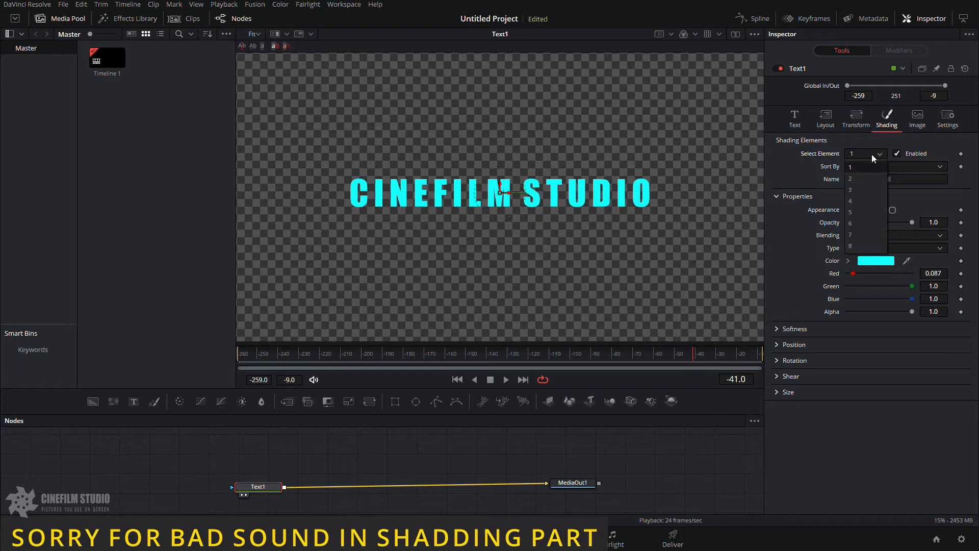
{"action": "left_click", "coordinate": [861, 178]}
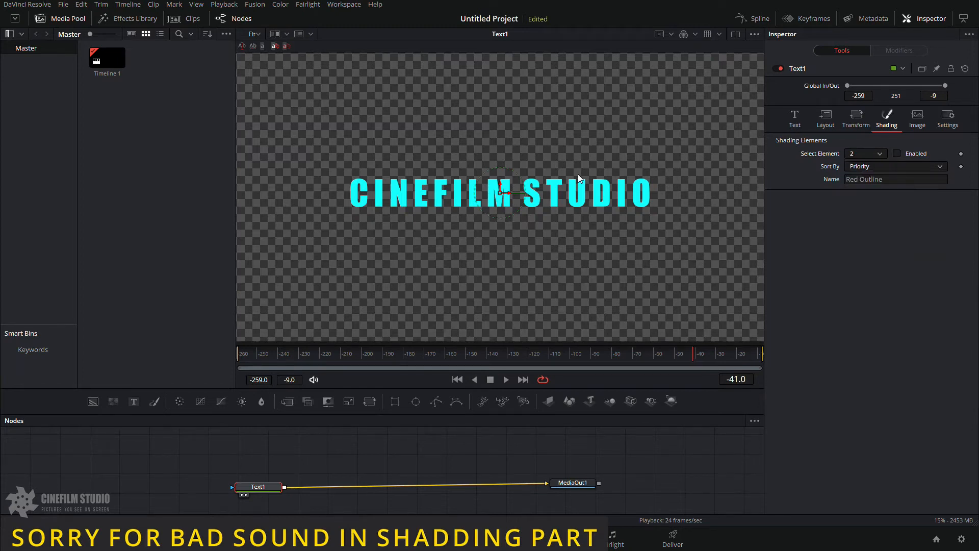
{"action": "left_click", "coordinate": [867, 155]}
{"action": "left_click", "coordinate": [868, 166]}
{"action": "left_click", "coordinate": [881, 156]}
{"action": "left_click", "coordinate": [863, 169]}
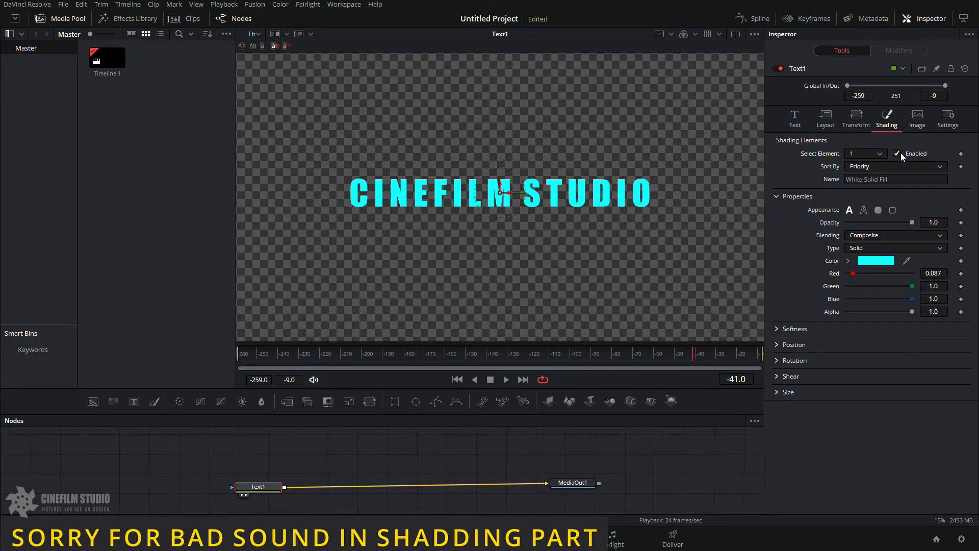
{"action": "left_click", "coordinate": [897, 154]}
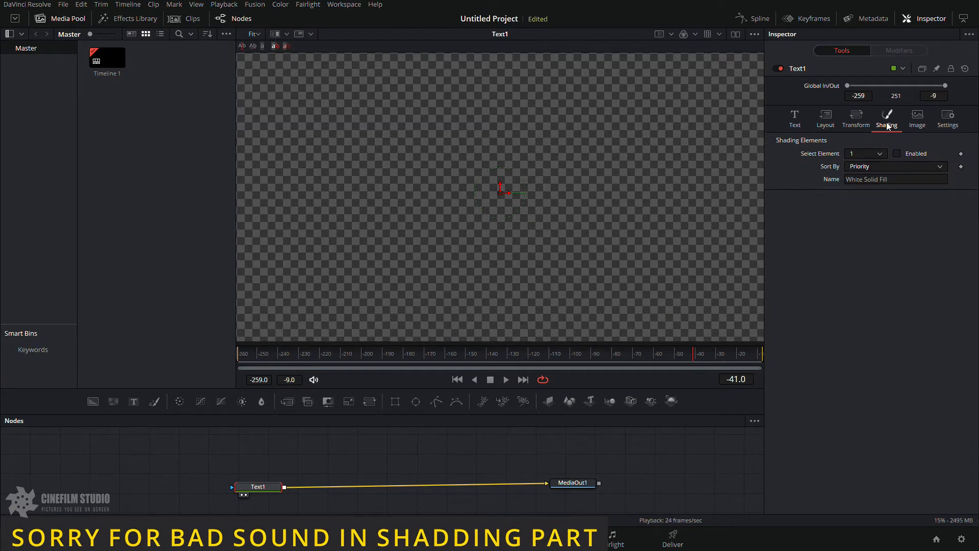
{"action": "left_click", "coordinate": [897, 154]}
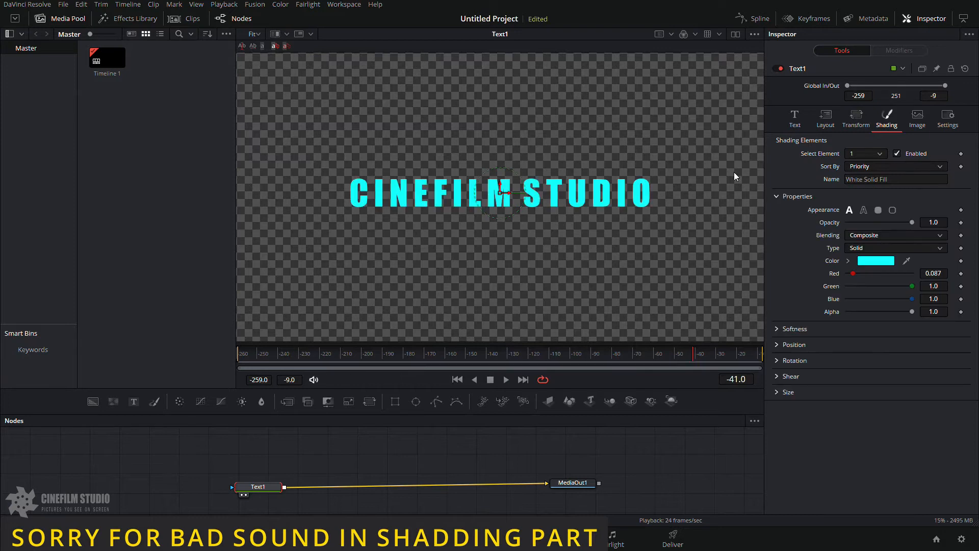
Step: Enable shading element 2, Red Outline, on the title and keep its opacity at 1.0
{"action": "left_click", "coordinate": [880, 154]}
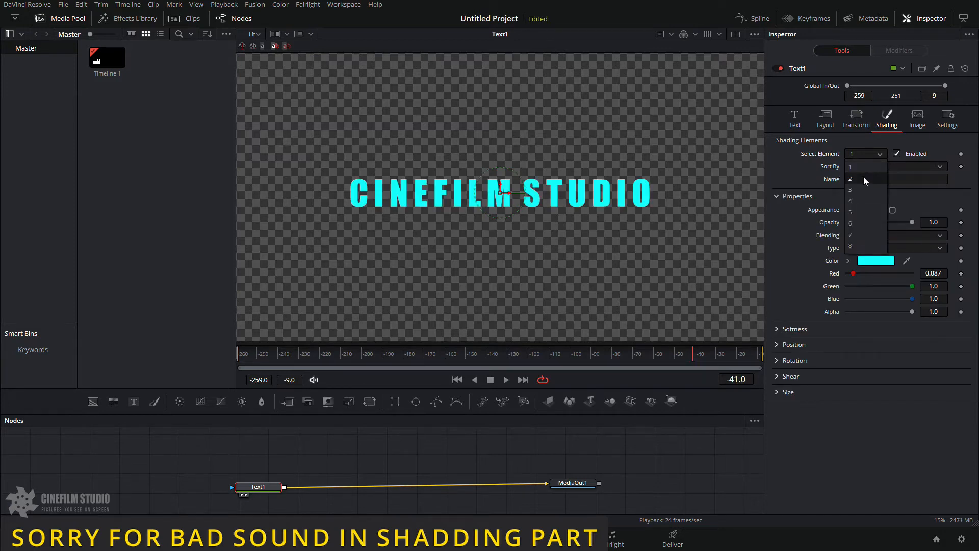
{"action": "left_click", "coordinate": [864, 179]}
{"action": "left_click", "coordinate": [898, 154]}
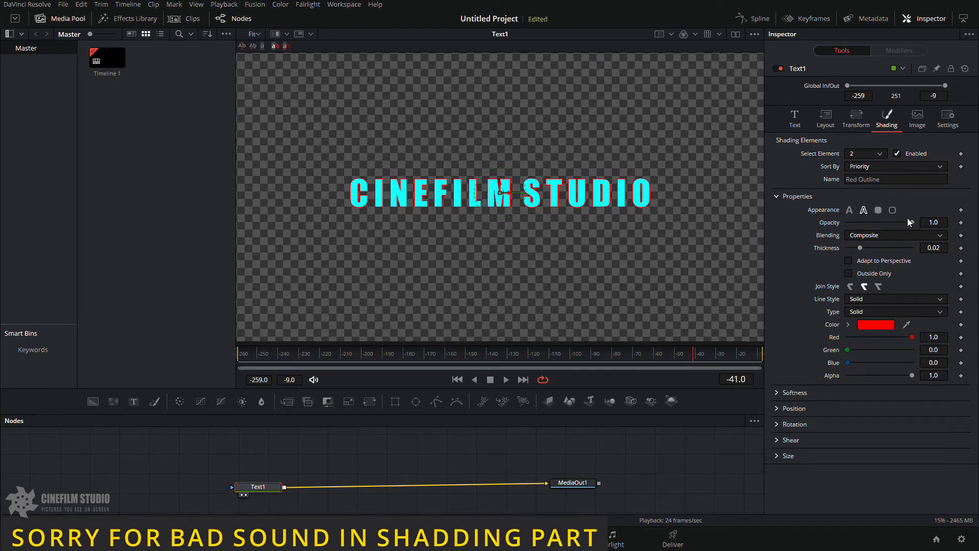
{"action": "mouse_move", "coordinate": [901, 220]}
{"action": "left_mouse_down"}
{"action": "mouse_move", "coordinate": [861, 221]}
{"action": "mouse_move", "coordinate": [916, 225]}
{"action": "left_mouse_up"}
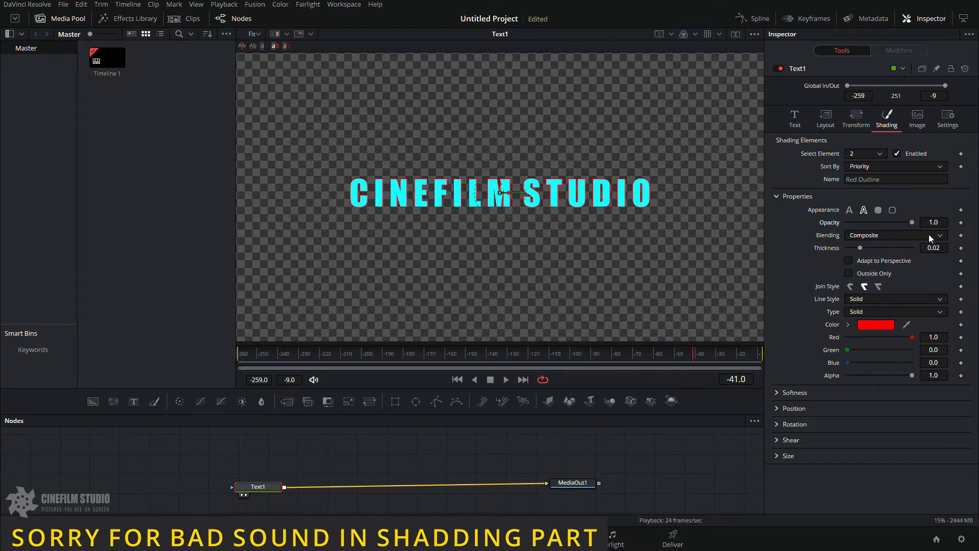
Step: Try Transparent and Composite blending on the red outline, and set its blending to Solid
{"action": "left_click", "coordinate": [861, 237]}
{"action": "left_click", "coordinate": [867, 260]}
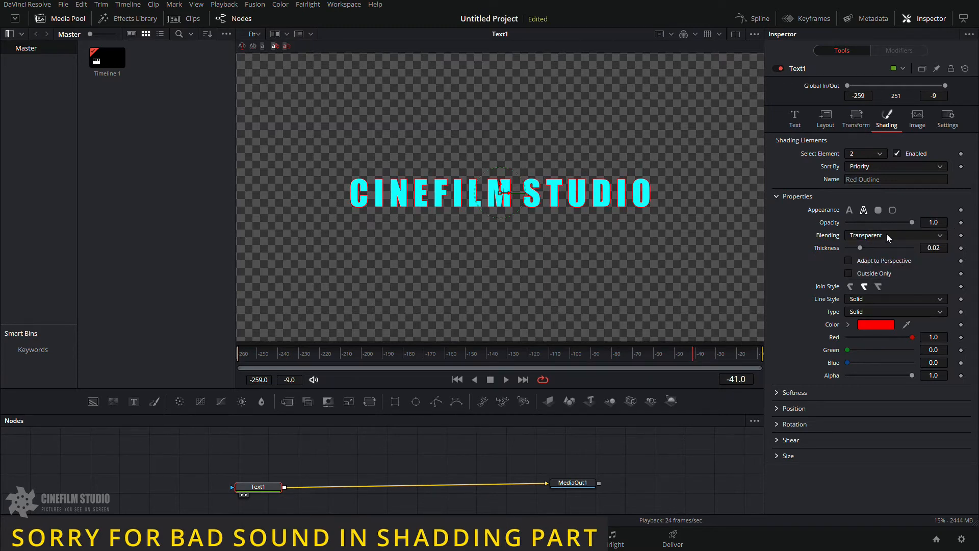
{"action": "left_click", "coordinate": [886, 234]}
{"action": "left_click", "coordinate": [862, 271]}
{"action": "left_click", "coordinate": [869, 236]}
{"action": "left_click", "coordinate": [862, 252]}
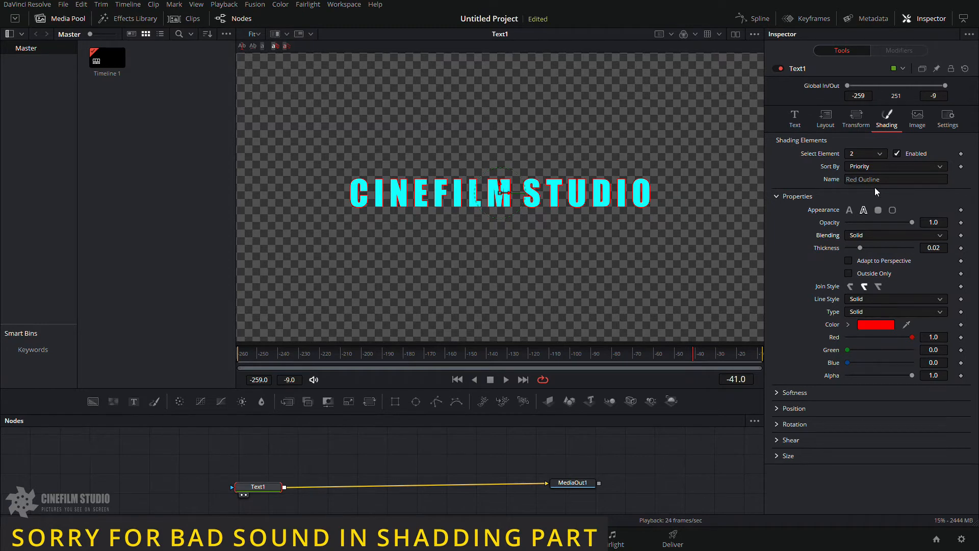
Step: Try adjusting the red outline's thickness, and enlarge the title text to a size of 0.2717
{"action": "mouse_move", "coordinate": [861, 248]}
{"action": "left_mouse_down"}
{"action": "mouse_move", "coordinate": [894, 251]}
{"action": "mouse_move", "coordinate": [864, 251]}
{"action": "left_mouse_up"}
{"action": "left_click", "coordinate": [860, 252]}
{"action": "left_click", "coordinate": [795, 118]}
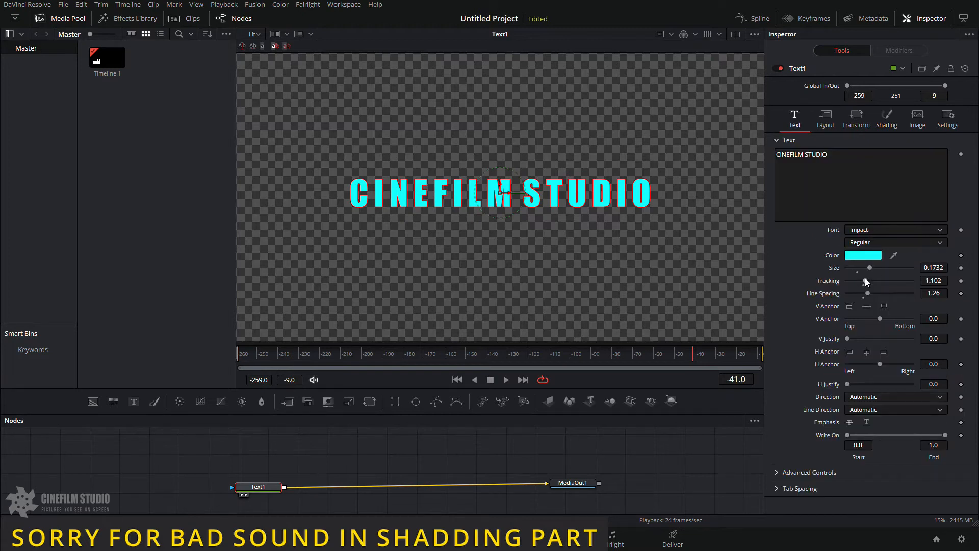
{"action": "left_click_drag", "start_coordinate": [870, 268], "coordinate": [883, 268]}
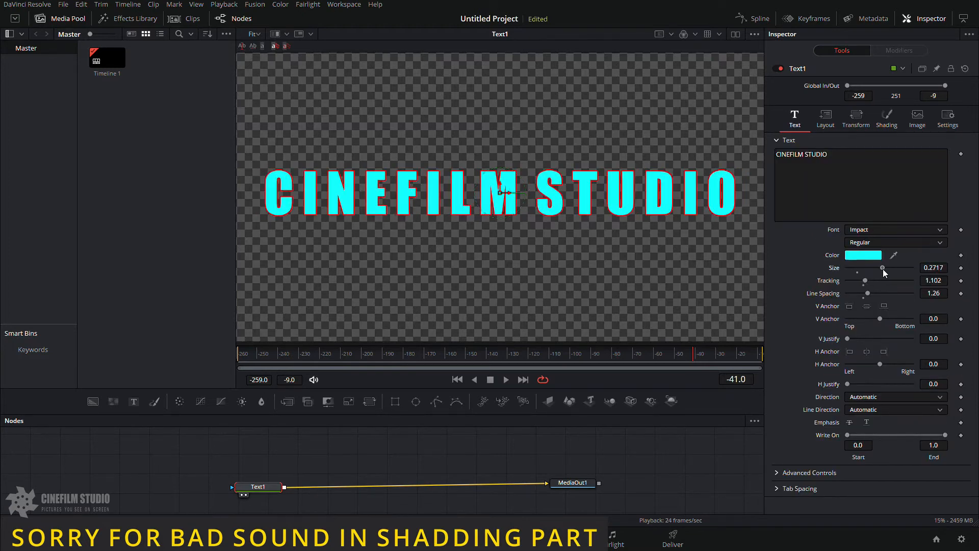
Step: Set the red outline's thickness to 0.1 and its join style to beveled, and inspect the letter corners up close
{"action": "left_click", "coordinate": [887, 117]}
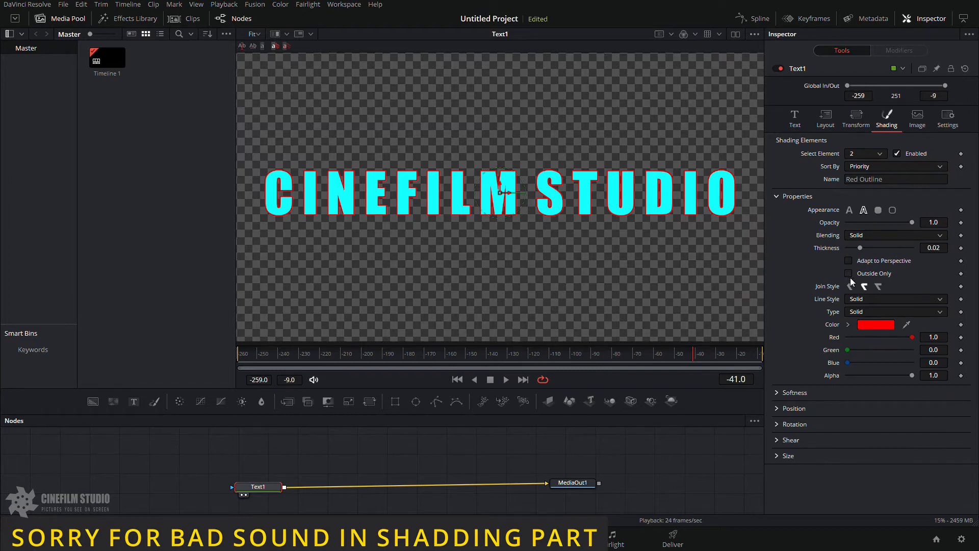
{"action": "left_click_drag", "start_coordinate": [862, 246], "coordinate": [914, 248]}
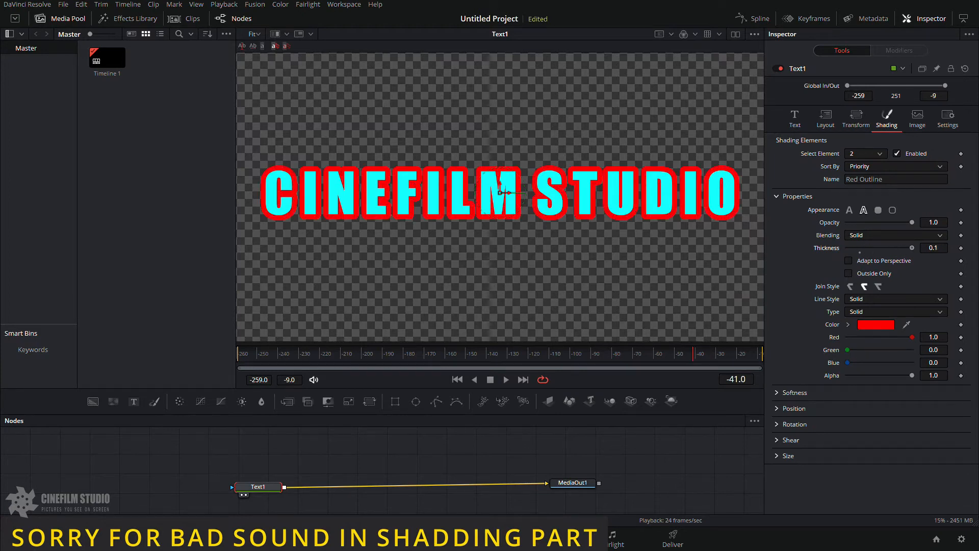
{"action": "left_click", "coordinate": [851, 287]}
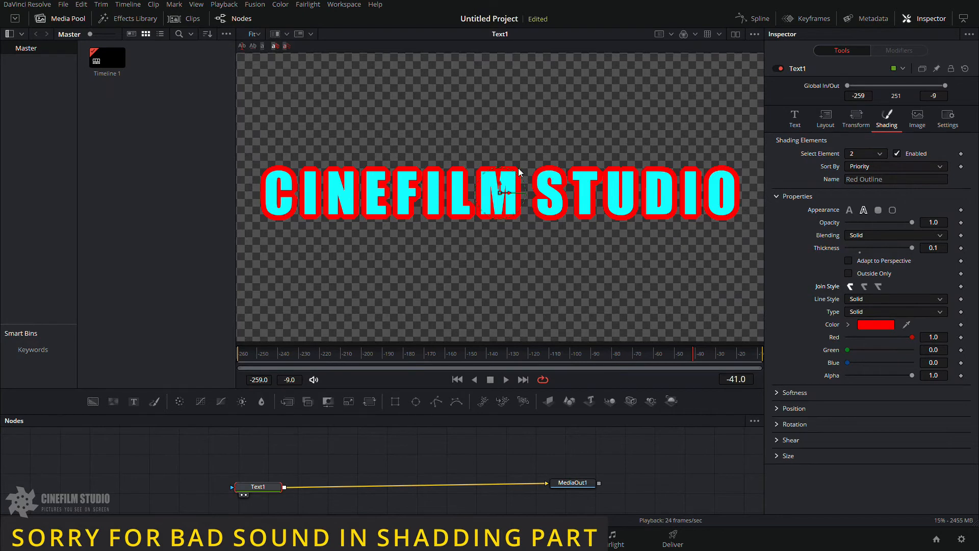
{"action": "scroll", "coordinate": [520, 168], "scroll_direction": "up", "scroll_amount": 3}
{"action": "scroll", "coordinate": [516, 196], "scroll_direction": "up", "scroll_amount": 5}
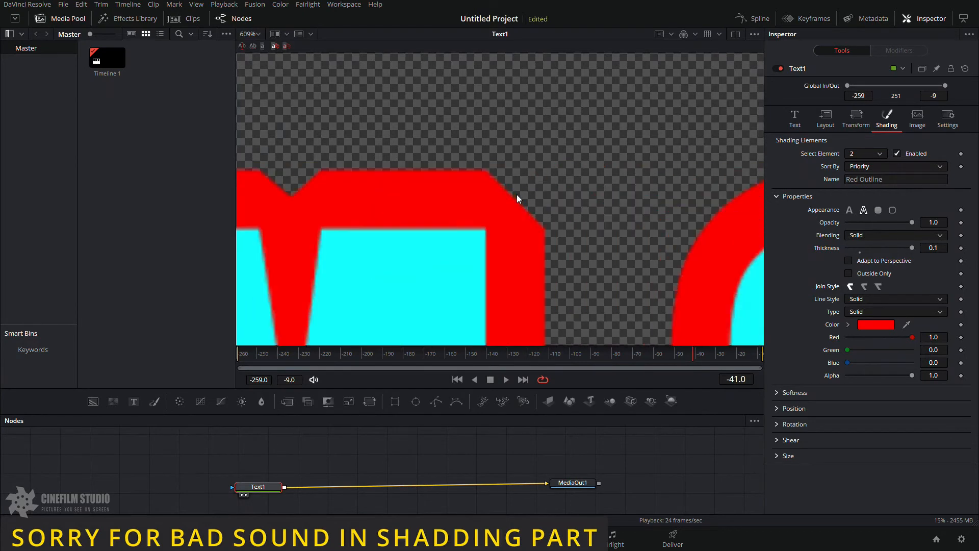
Step: Try the rounded and sharp join styles on the red outline, and return to the beveled style
{"action": "left_click", "coordinate": [865, 287]}
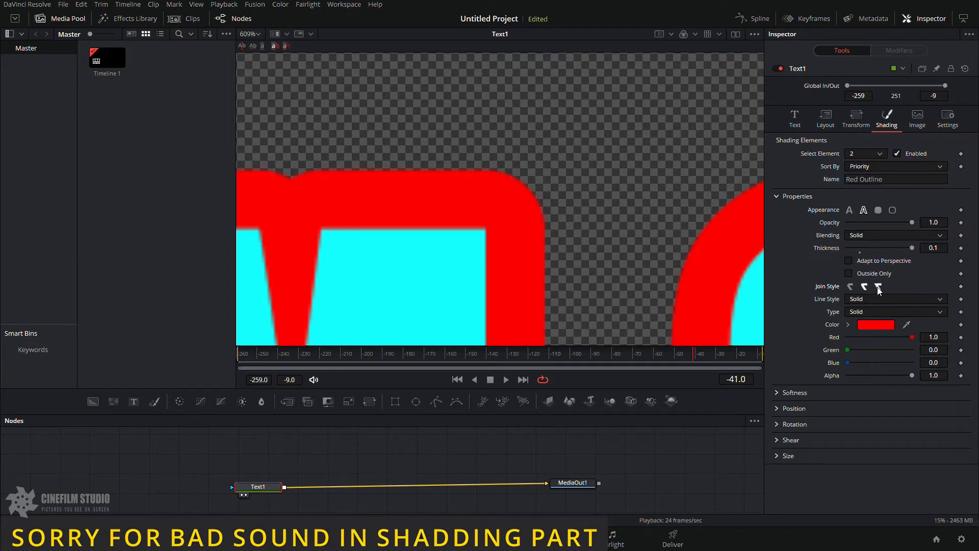
{"action": "left_click", "coordinate": [879, 287]}
{"action": "scroll", "coordinate": [531, 206], "scroll_direction": "down", "scroll_amount": 8}
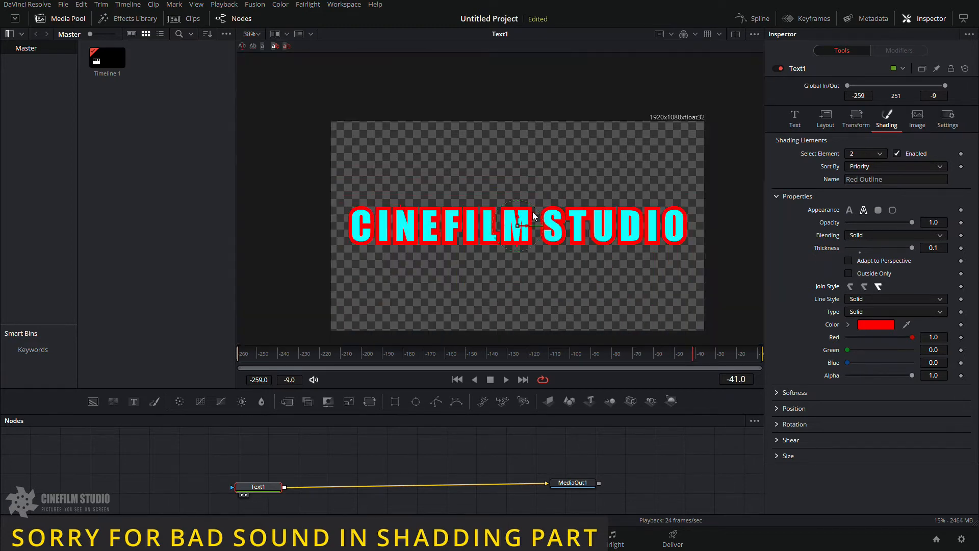
{"action": "scroll", "coordinate": [534, 216], "scroll_direction": "up", "scroll_amount": 2}
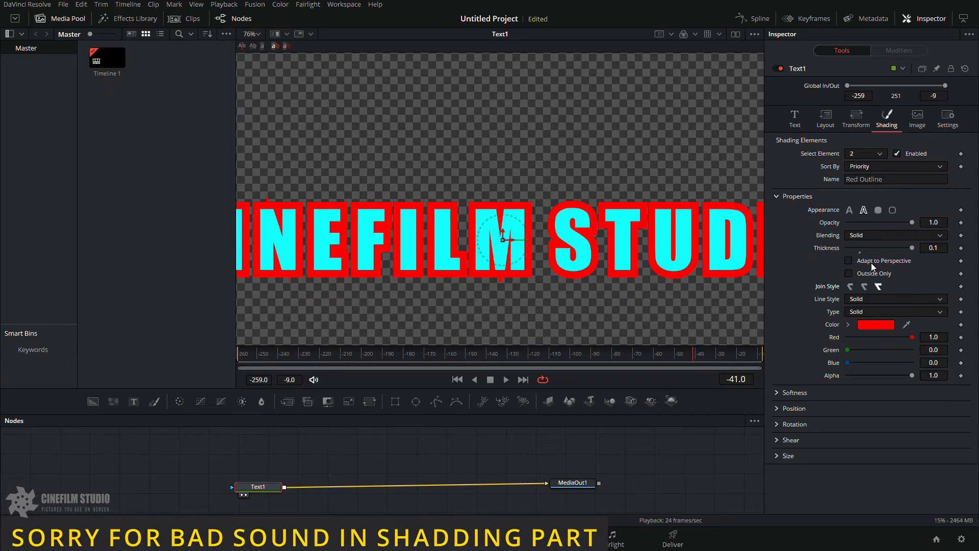
{"action": "left_click", "coordinate": [850, 287]}
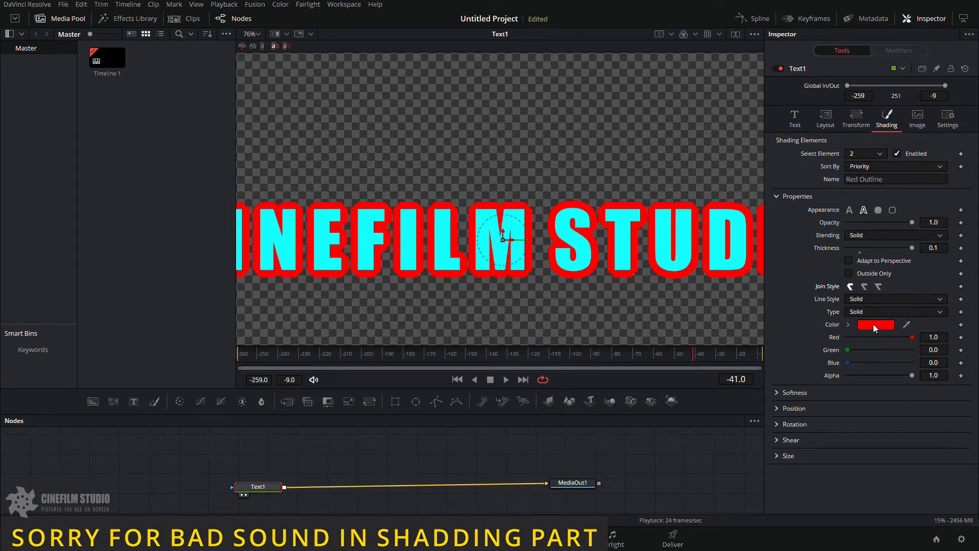
Step: Set the red outline's line style to Dash and reduce its thickness to 0.0323
{"action": "left_click", "coordinate": [877, 298]}
{"action": "left_click", "coordinate": [866, 324]}
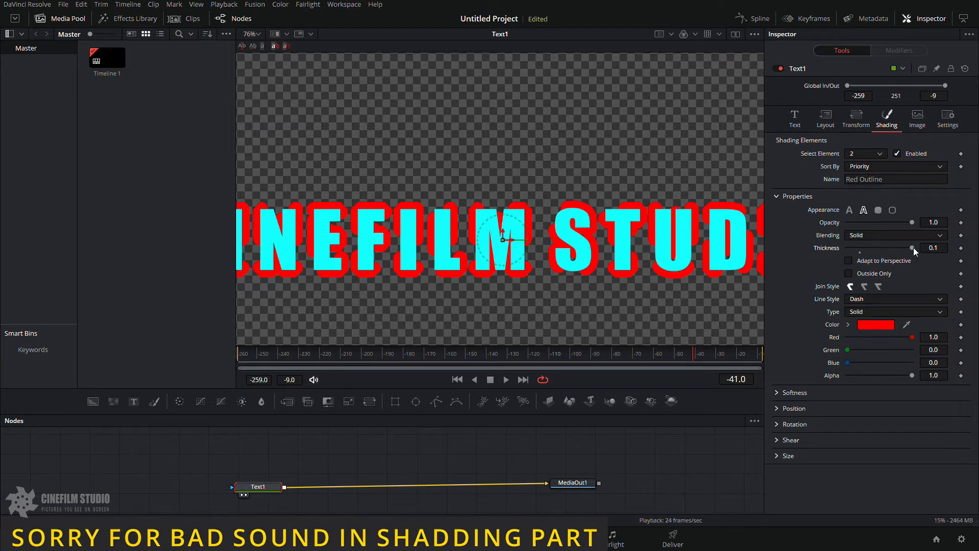
{"action": "left_click_drag", "start_coordinate": [911, 249], "coordinate": [865, 250]}
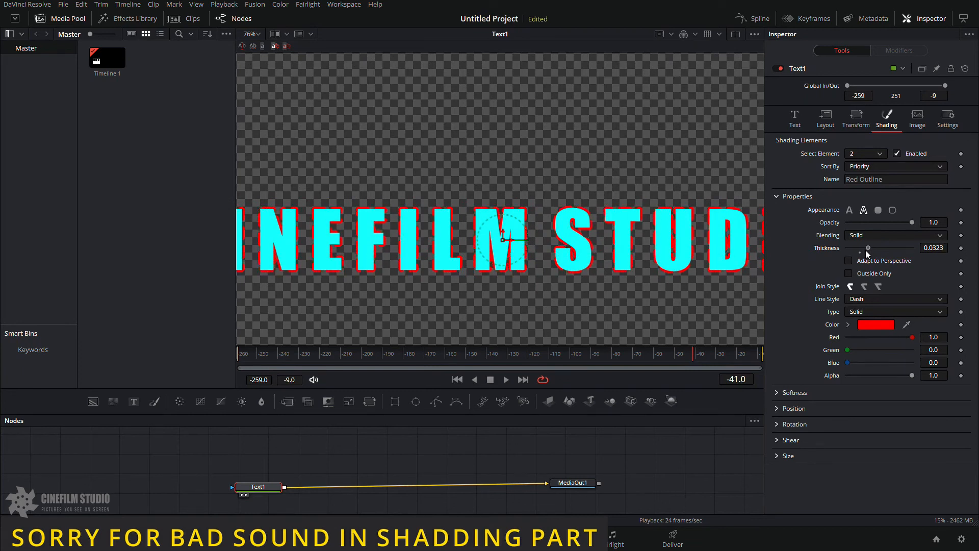
{"action": "scroll", "coordinate": [658, 290], "scroll_direction": "down", "scroll_amount": 2}
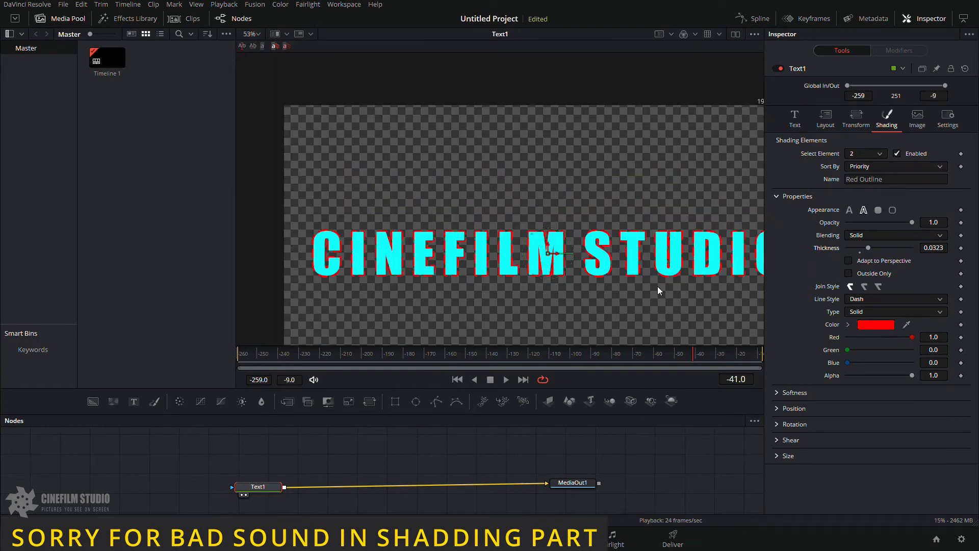
{"action": "scroll", "coordinate": [657, 286], "scroll_direction": "down", "scroll_amount": 2}
{"action": "left_click_drag", "start_coordinate": [669, 301], "coordinate": [595, 259]}
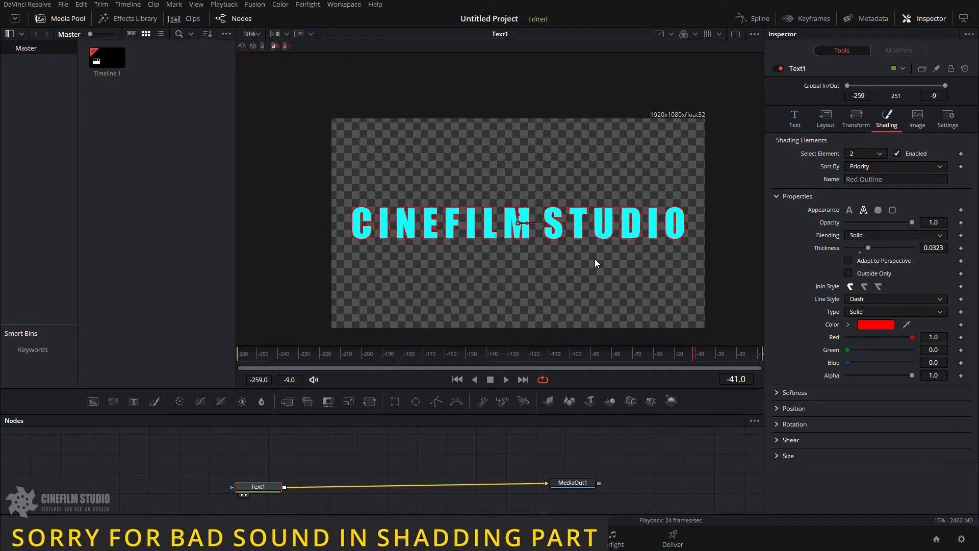
Step: Try keyframing the red outline's thickness from 0.0 to 0.0465 at frame -139, and play back the animation
{"action": "left_click_drag", "start_coordinate": [868, 248], "coordinate": [846, 248]}
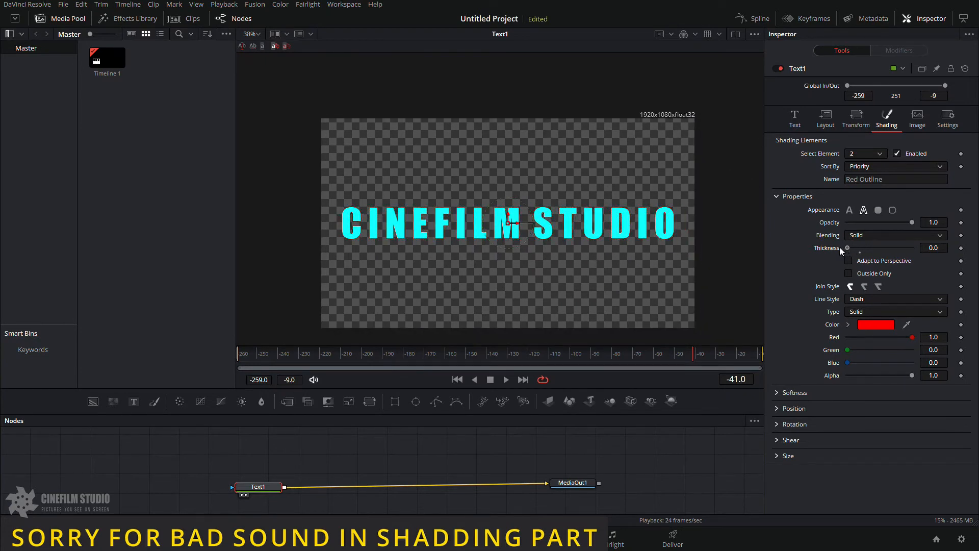
{"action": "left_click", "coordinate": [418, 354]}
{"action": "left_click", "coordinate": [961, 248]}
{"action": "left_click_drag", "start_coordinate": [460, 355], "coordinate": [488, 360]}
{"action": "left_click_drag", "start_coordinate": [849, 246], "coordinate": [878, 251]}
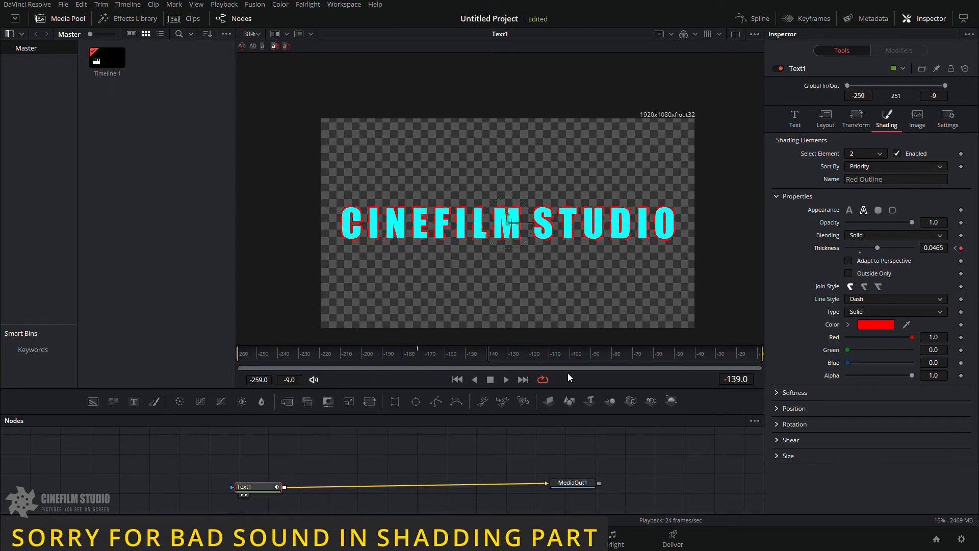
{"action": "left_click_drag", "start_coordinate": [445, 358], "coordinate": [406, 351]}
{"action": "key", "text": "space"}
{"action": "key", "text": "space"}
{"action": "key", "text": "ctrl+z"}
{"action": "key", "text": "ctrl+z"}
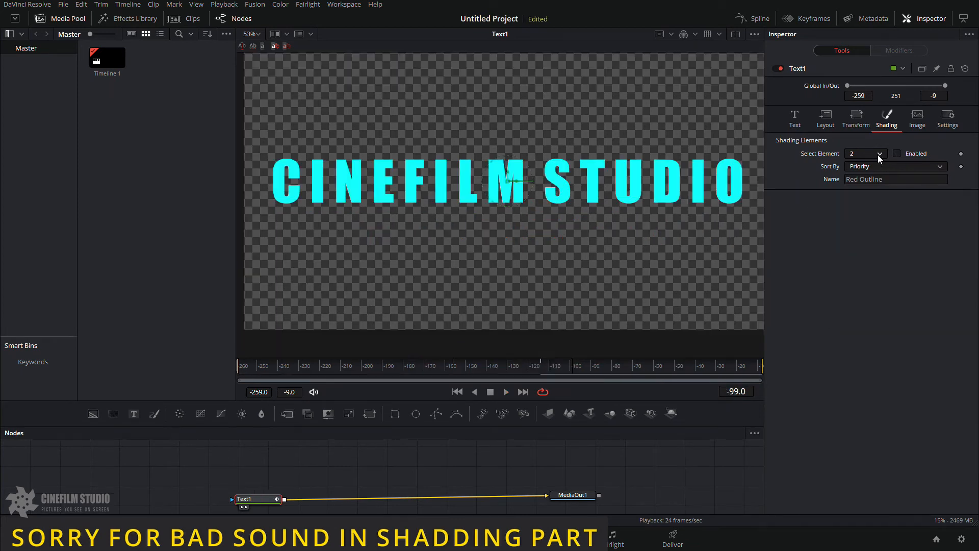
Step: Enable shading element 3, Black Shadow, on the title and inspect the shadow up close
{"action": "left_click", "coordinate": [878, 155]}
{"action": "left_click", "coordinate": [874, 188]}
{"action": "left_click", "coordinate": [896, 154]}
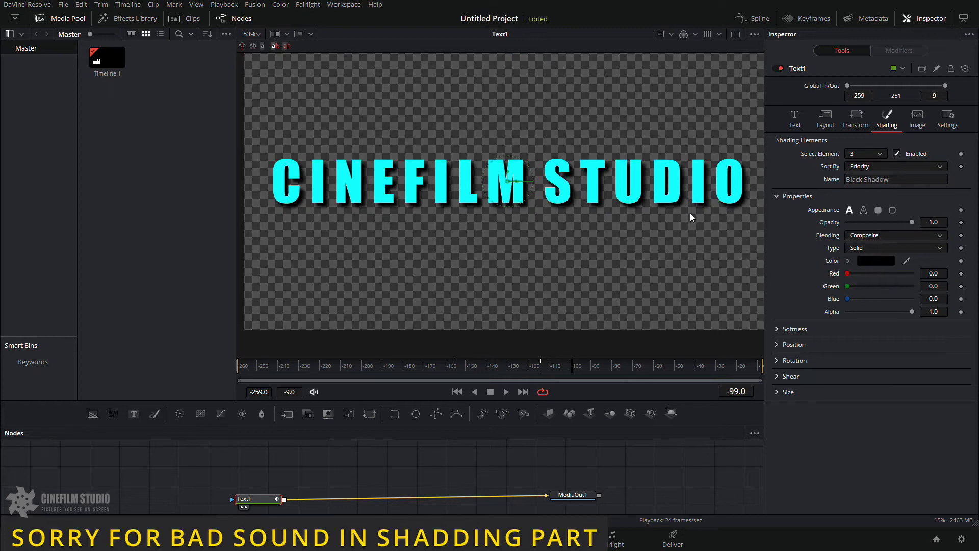
{"action": "scroll", "coordinate": [641, 213], "scroll_direction": "up", "scroll_amount": 10}
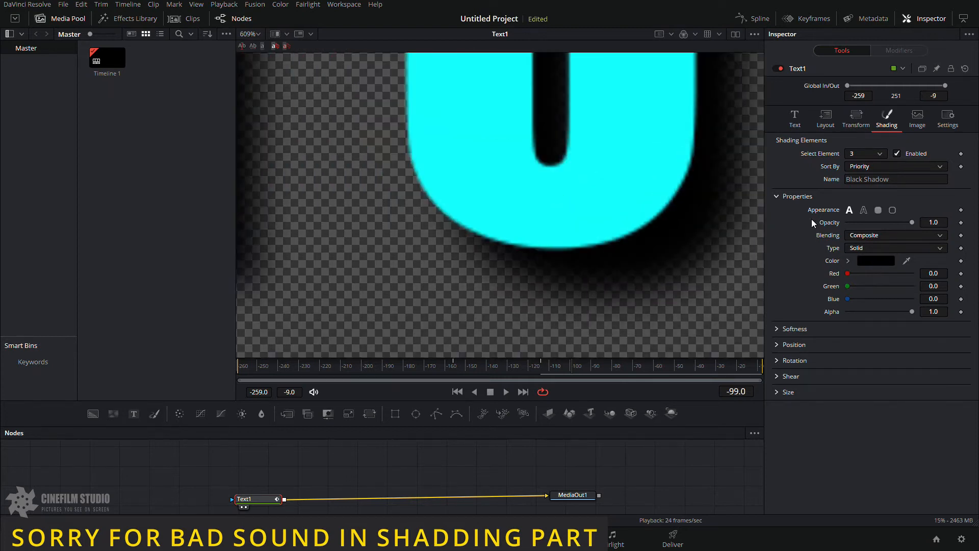
Step: Change the shadow's color to red and lower its opacity to 0.622
{"action": "left_click", "coordinate": [879, 265]}
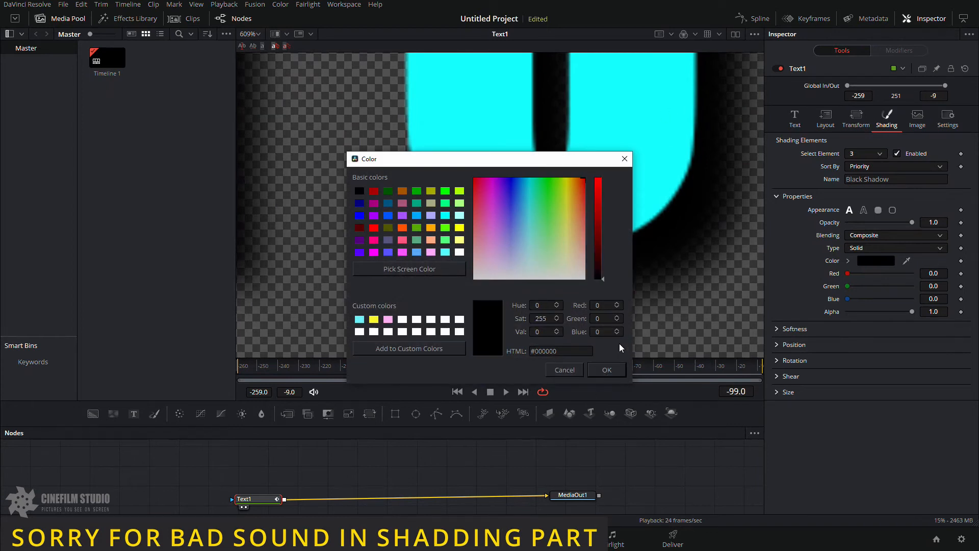
{"action": "left_click", "coordinate": [608, 368]}
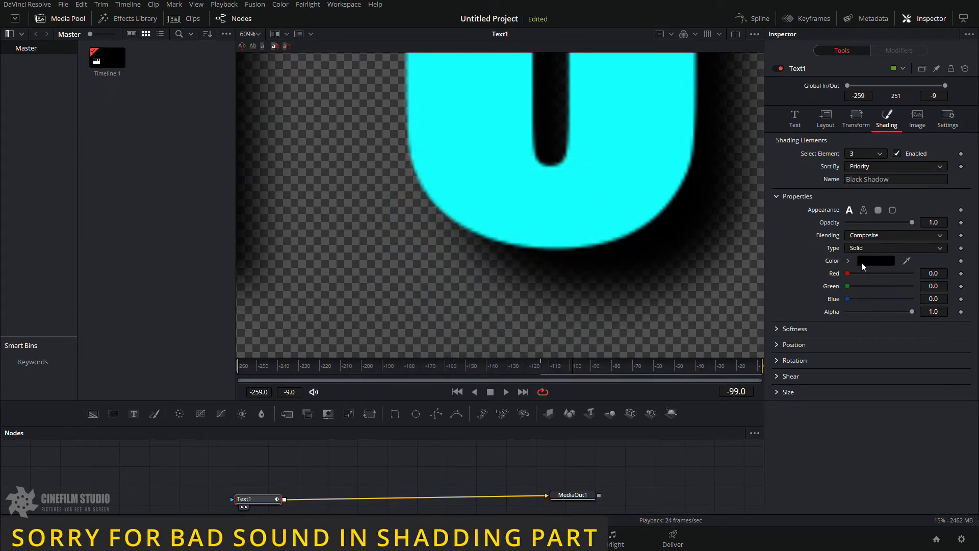
{"action": "left_click", "coordinate": [862, 262]}
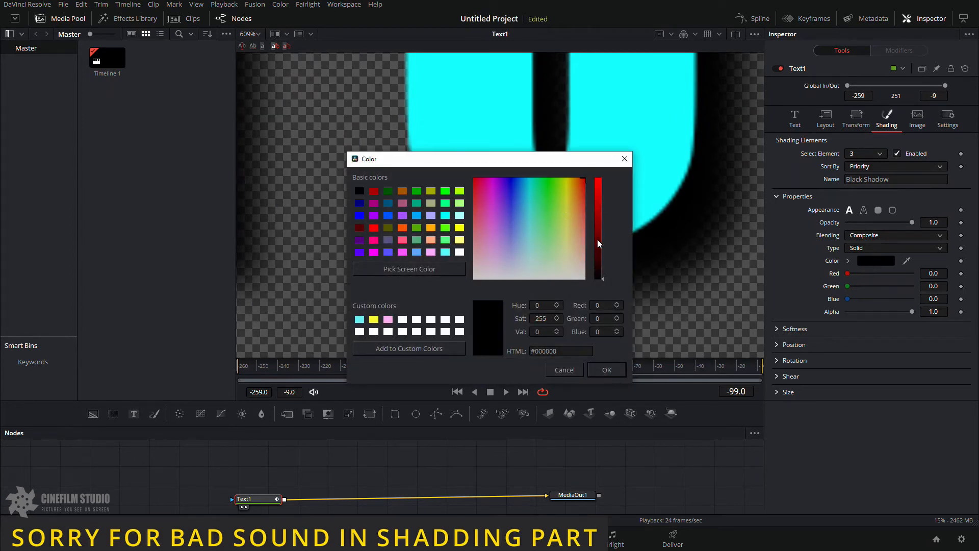
{"action": "left_click_drag", "start_coordinate": [598, 240], "coordinate": [599, 176]}
{"action": "left_click", "coordinate": [615, 374]}
{"action": "scroll", "coordinate": [616, 228], "scroll_direction": "down", "scroll_amount": 5}
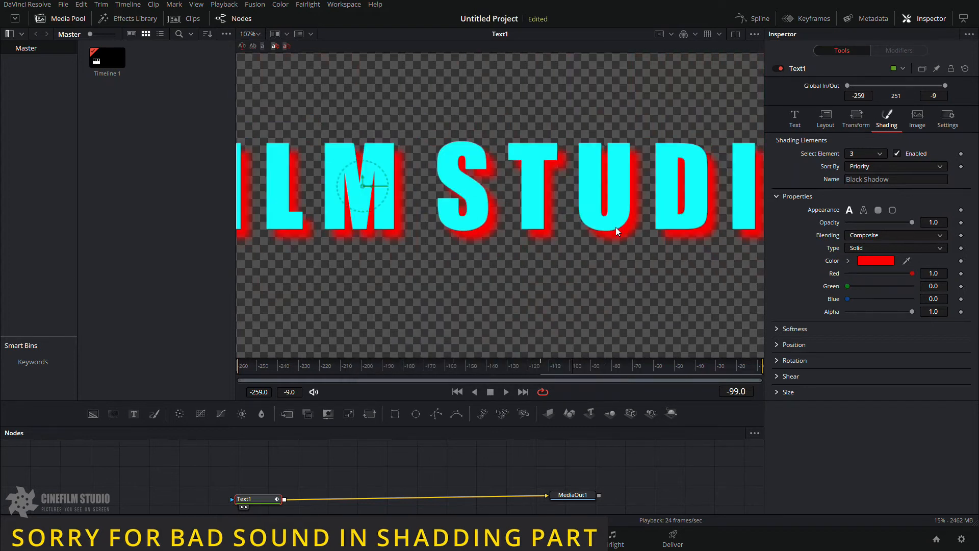
{"action": "scroll", "coordinate": [617, 227], "scroll_direction": "down", "scroll_amount": 3}
{"action": "scroll", "coordinate": [616, 227], "scroll_direction": "up", "scroll_amount": 2}
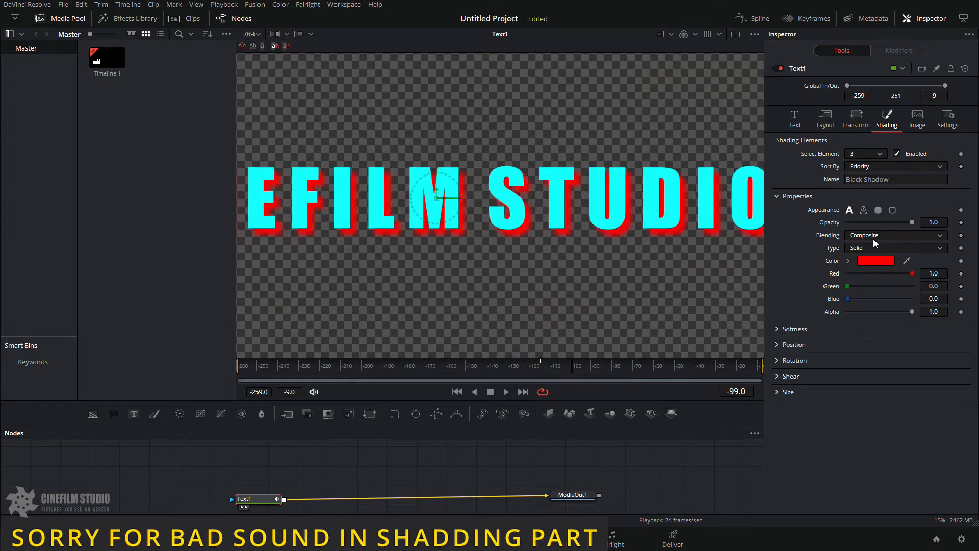
{"action": "mouse_move", "coordinate": [911, 222]}
{"action": "left_mouse_down"}
{"action": "mouse_move", "coordinate": [857, 224]}
{"action": "mouse_move", "coordinate": [892, 227]}
{"action": "left_mouse_up"}
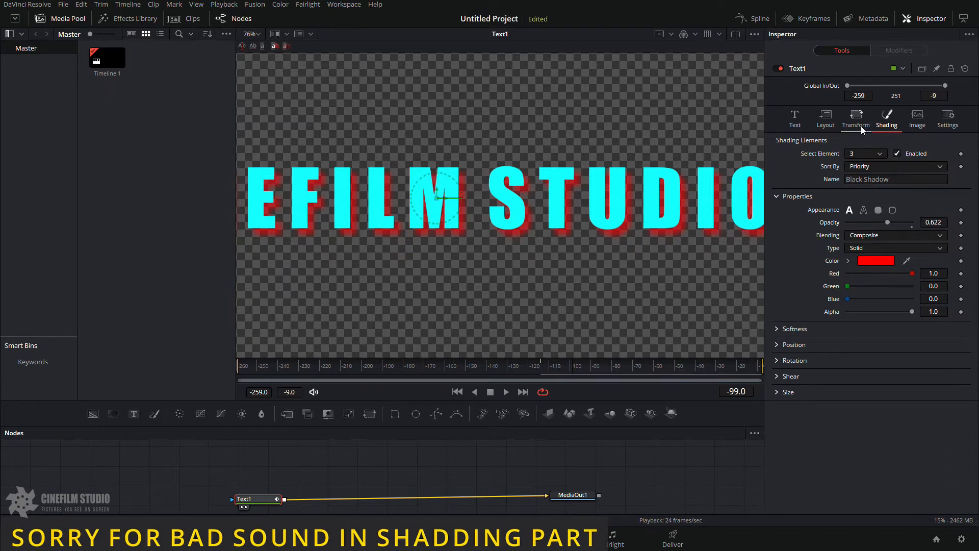
Step: Enable shading element 4, Blue Border, and disable shading element 3, Black Shadow
{"action": "left_click", "coordinate": [864, 154]}
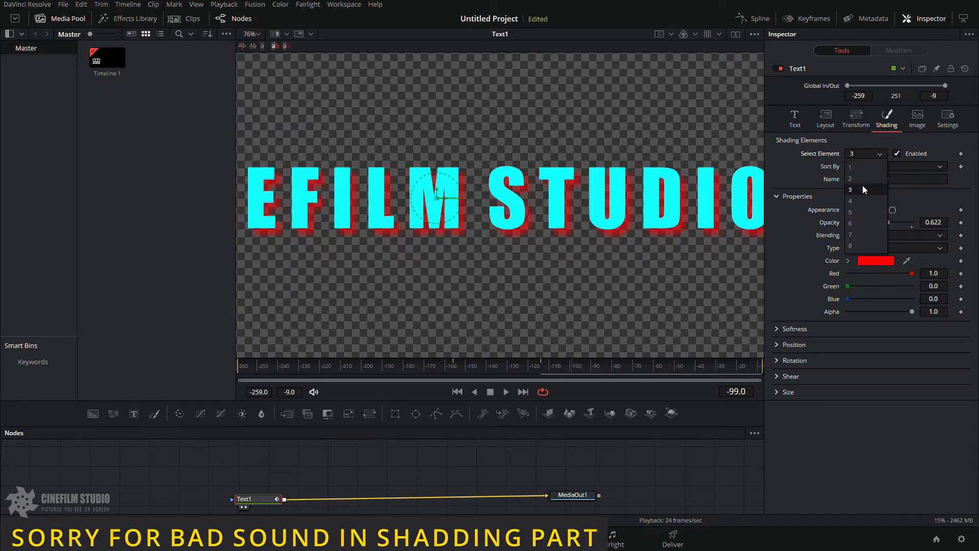
{"action": "left_click", "coordinate": [860, 201]}
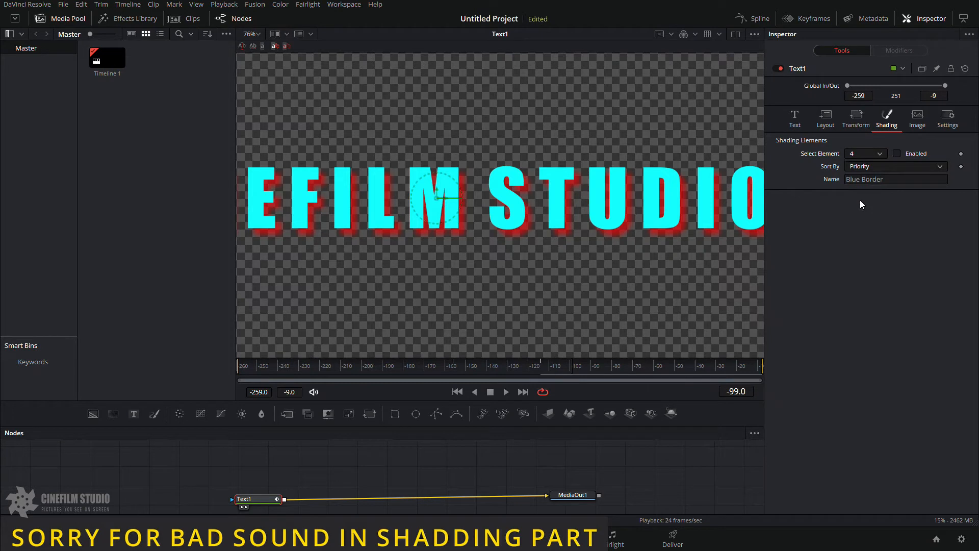
{"action": "left_click", "coordinate": [896, 153]}
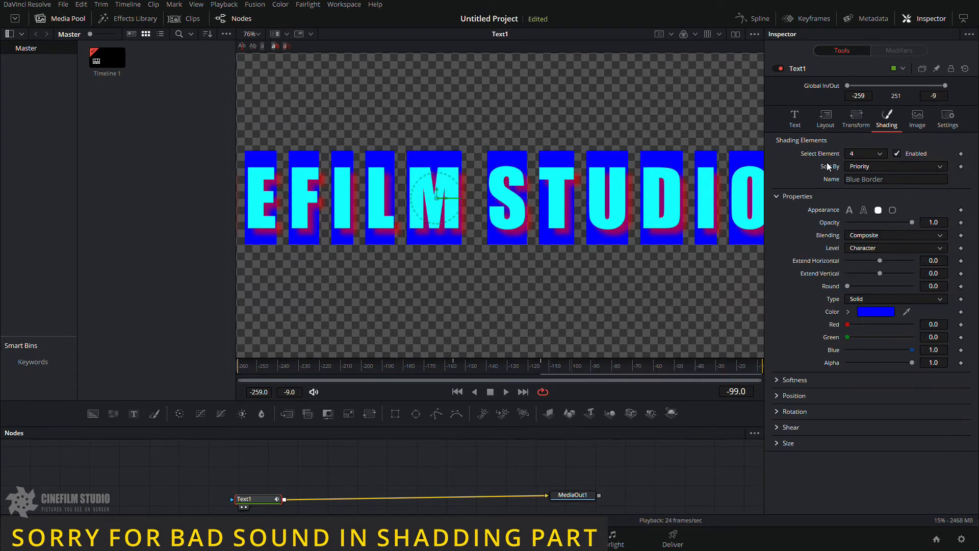
{"action": "left_click", "coordinate": [873, 155]}
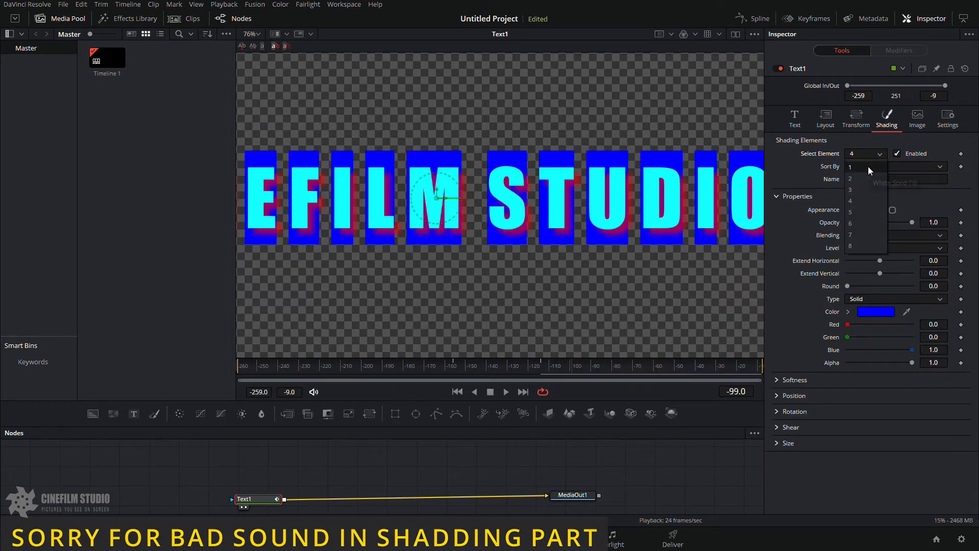
{"action": "left_click", "coordinate": [858, 190]}
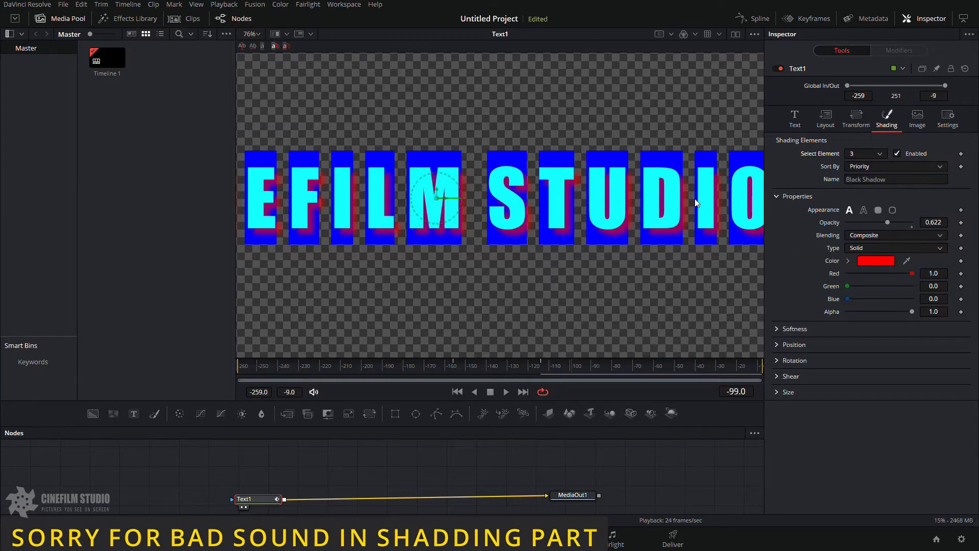
{"action": "left_click", "coordinate": [897, 153]}
Step: Extend shading element 4, Blue Border, horizontally by 0.54 so the letter backgrounds join into one bar
{"action": "left_click", "coordinate": [879, 154]}
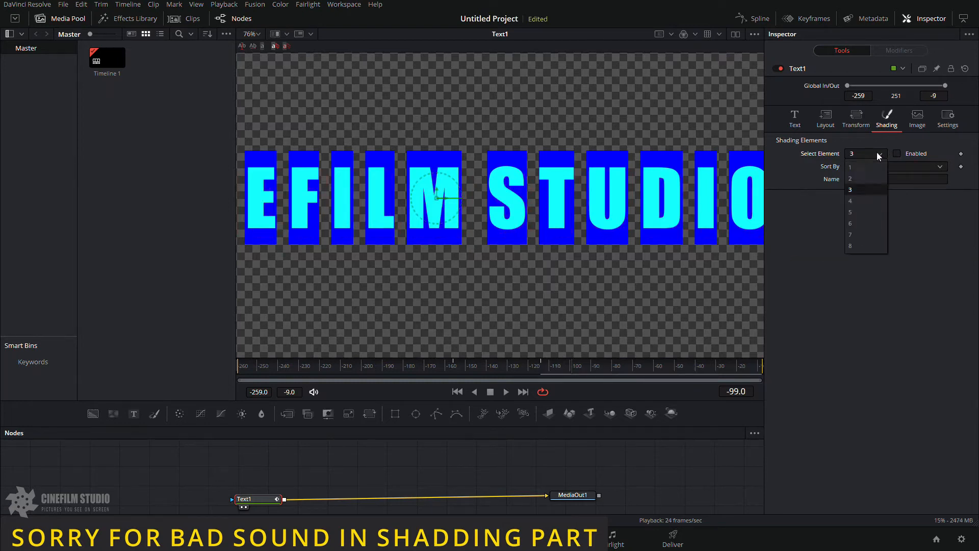
{"action": "left_click", "coordinate": [859, 201]}
{"action": "scroll", "coordinate": [648, 253], "scroll_direction": "down", "scroll_amount": 2}
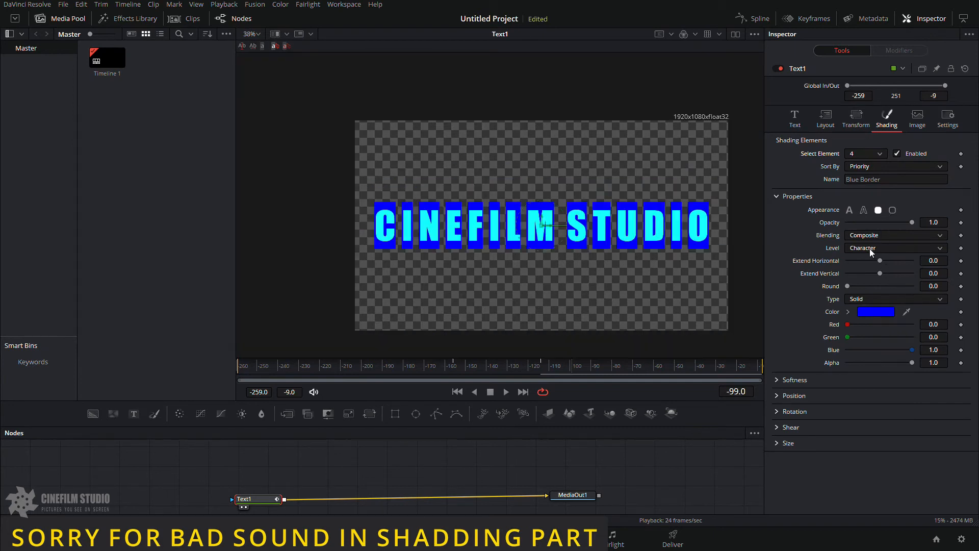
{"action": "left_click_drag", "start_coordinate": [880, 260], "coordinate": [889, 260]}
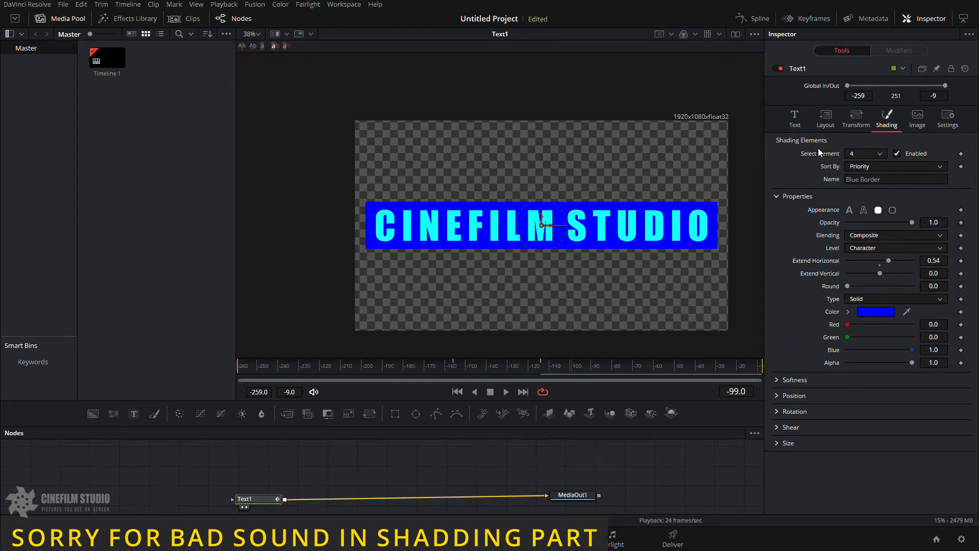
Step: Add a second line reading FILM STUDIO beneath the CINEFILM STUDIO title text
{"action": "left_click", "coordinate": [796, 116]}
{"action": "left_click", "coordinate": [854, 159]}
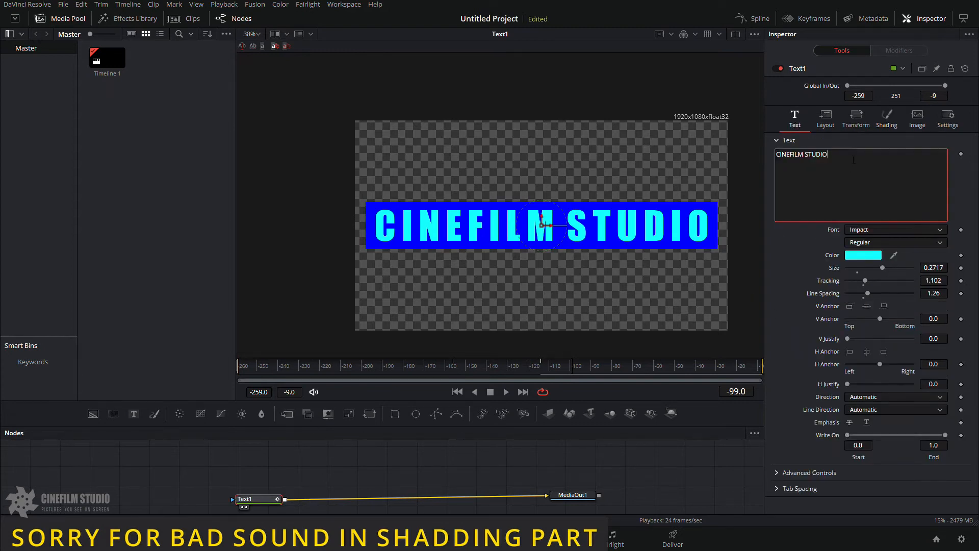
{"action": "key", "text": "Return"}
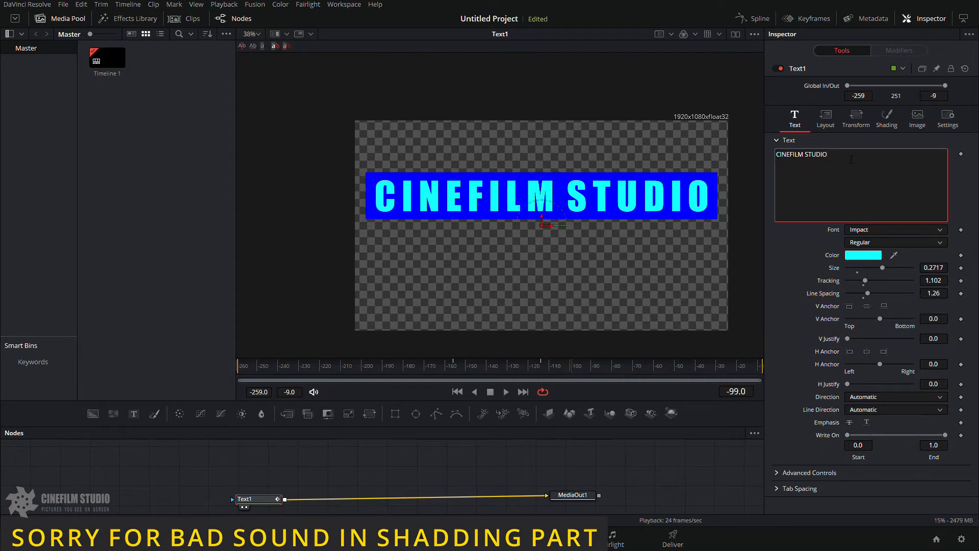
{"action": "type", "text": "HKH"}
{"action": "key", "text": "BackSpace"}
{"action": "key", "text": "BackSpace"}
{"action": "key", "text": "BackSpace"}
{"action": "key", "text": "BackSpace"}
{"action": "type", "text": "FILM STU"}
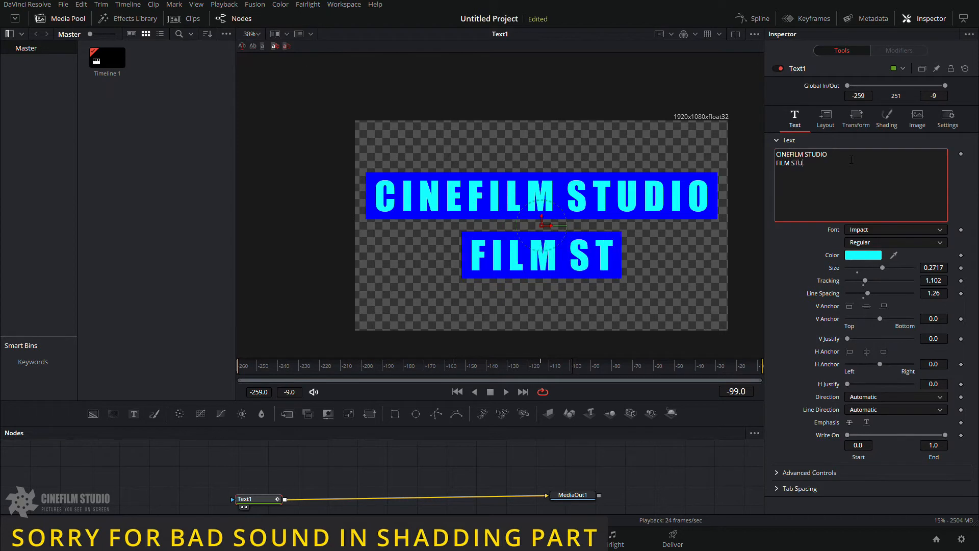
{"action": "type", "text": "DIO"}
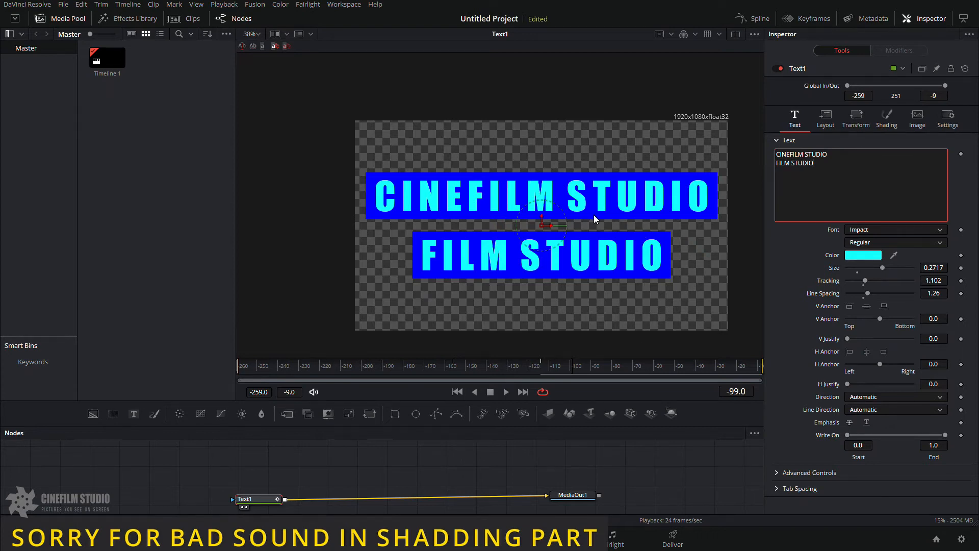
Step: Change the color of shading element 4, Blue Border, to yellow (#fbff00)
{"action": "left_click", "coordinate": [888, 118]}
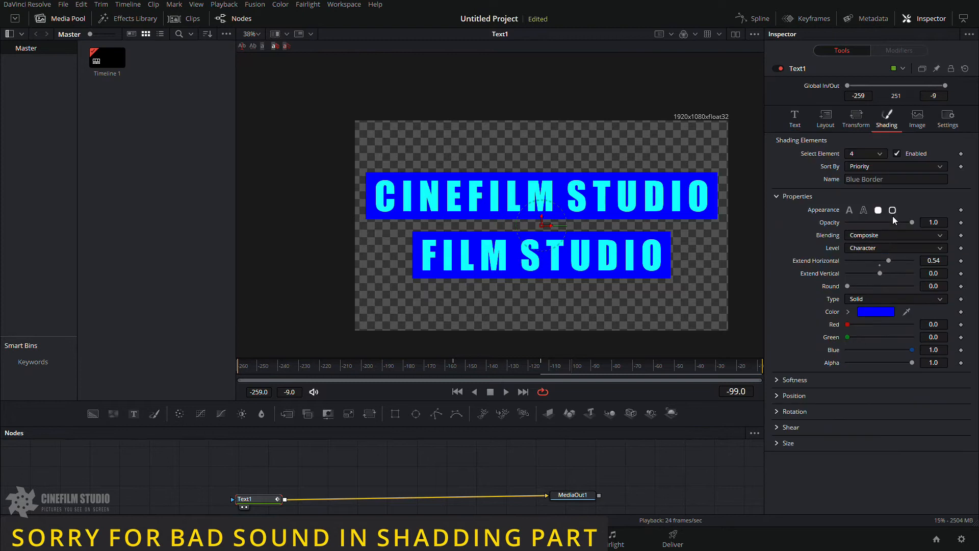
{"action": "left_click", "coordinate": [889, 312]}
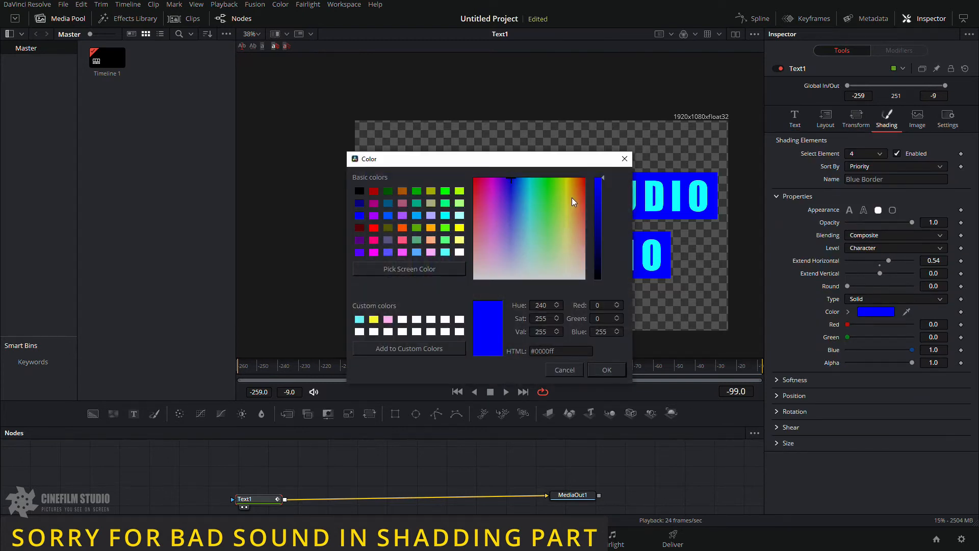
{"action": "left_click_drag", "start_coordinate": [571, 197], "coordinate": [566, 177]}
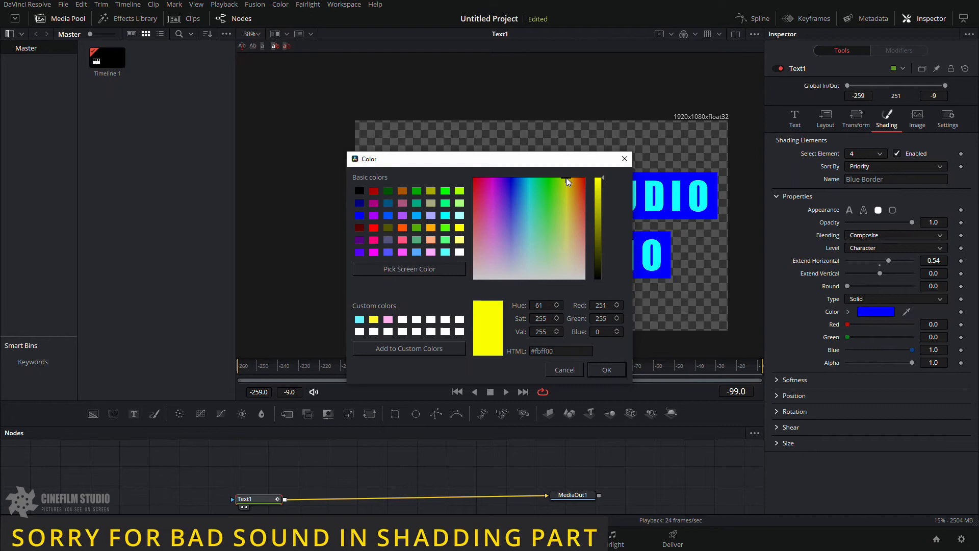
{"action": "left_click", "coordinate": [608, 371]}
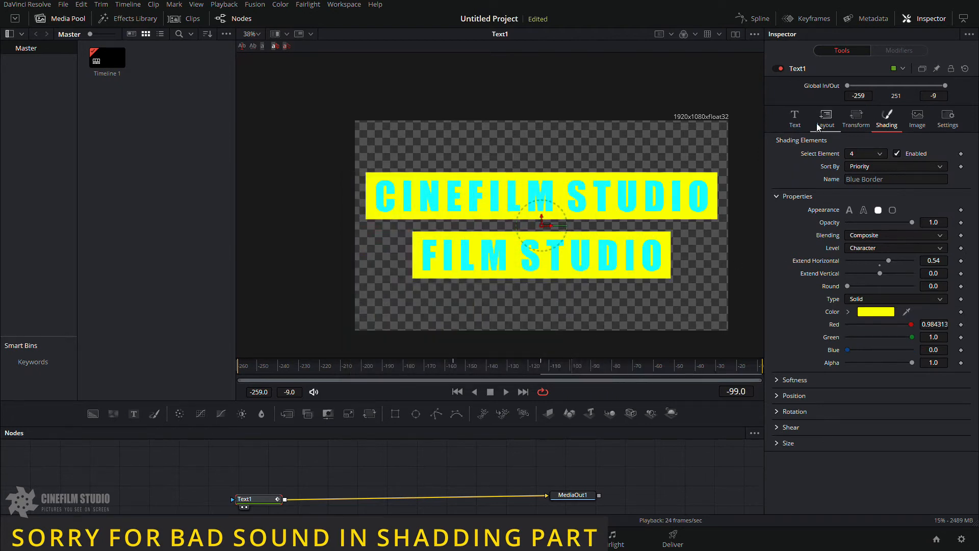
Step: Change the title text's color to red (#ff0004)
{"action": "left_click", "coordinate": [795, 118]}
{"action": "left_click", "coordinate": [874, 256]}
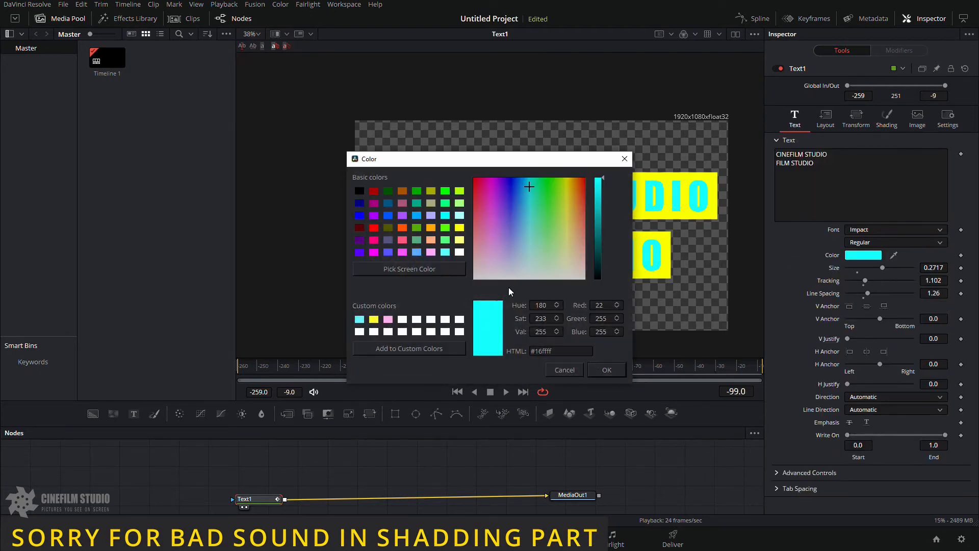
{"action": "left_click_drag", "start_coordinate": [527, 240], "coordinate": [439, 179]}
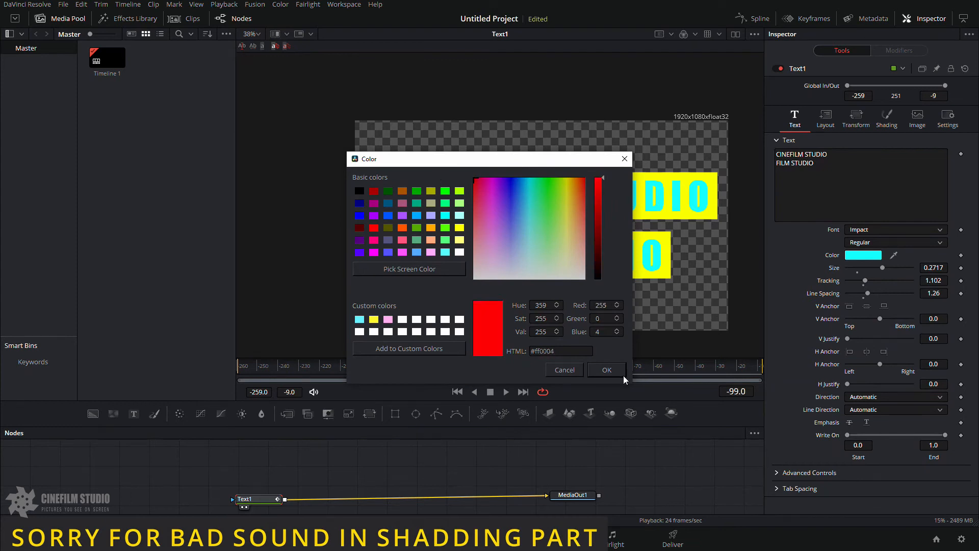
{"action": "left_click", "coordinate": [607, 370]}
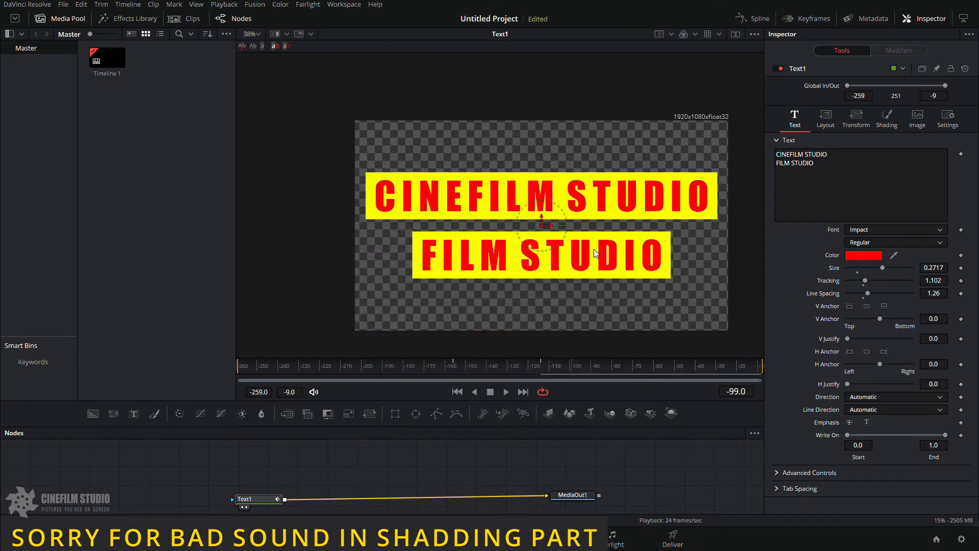
Step: Enable shading element 5 with its default solid white fill
{"action": "left_click", "coordinate": [897, 123]}
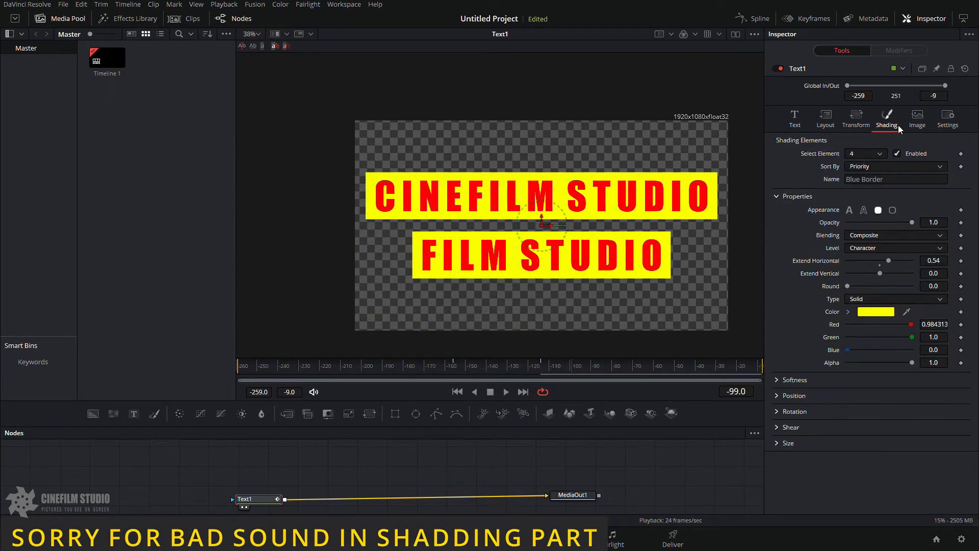
{"action": "left_click", "coordinate": [880, 154]}
{"action": "left_click", "coordinate": [863, 212]}
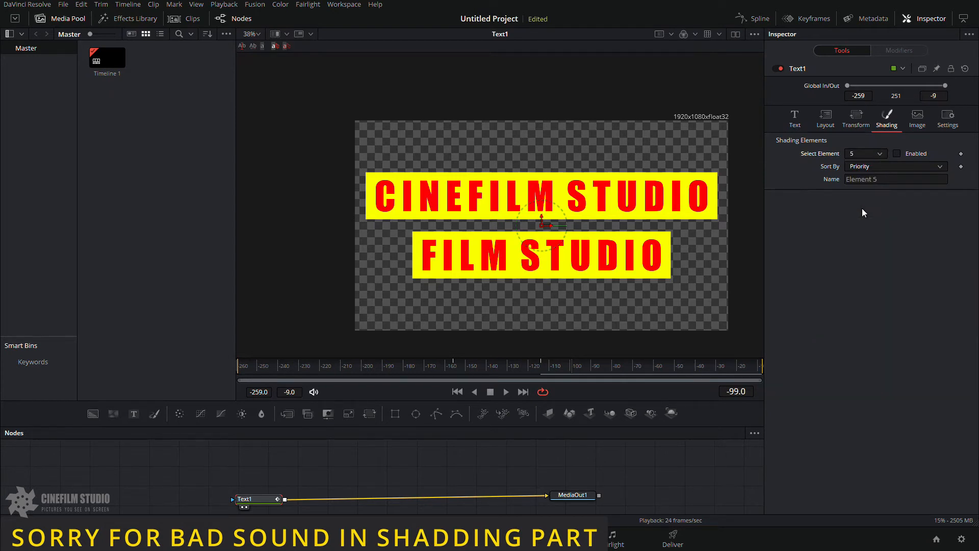
{"action": "left_click", "coordinate": [898, 153]}
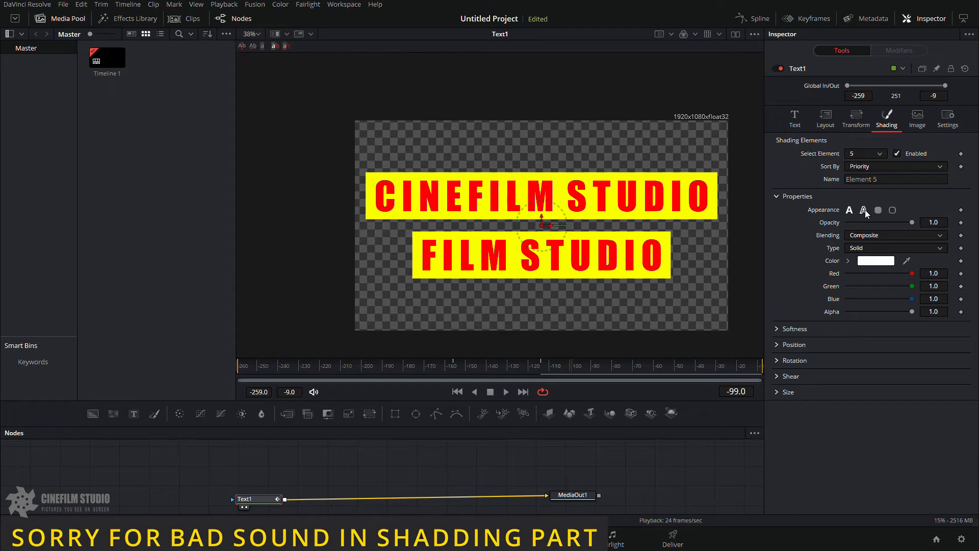
{"action": "left_click", "coordinate": [873, 154]}
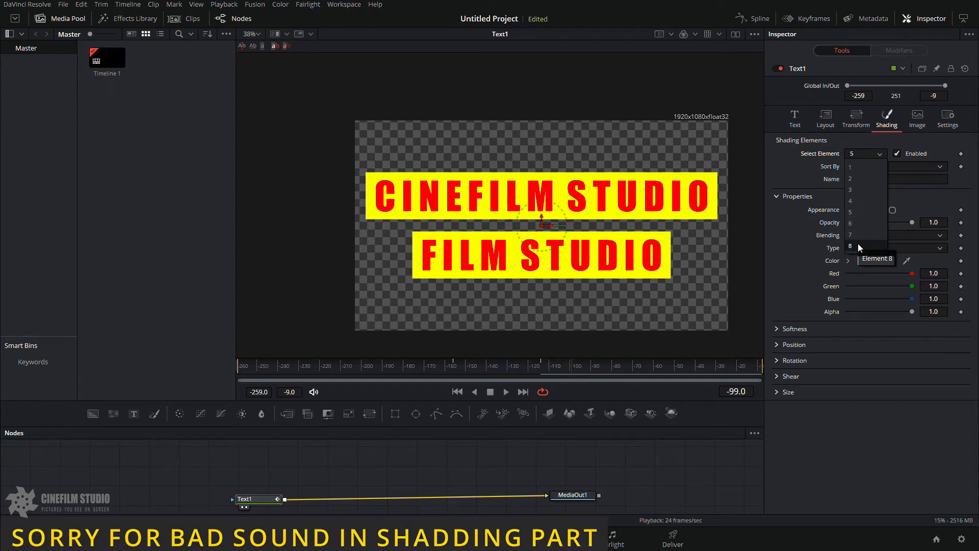
{"action": "left_click", "coordinate": [965, 192]}
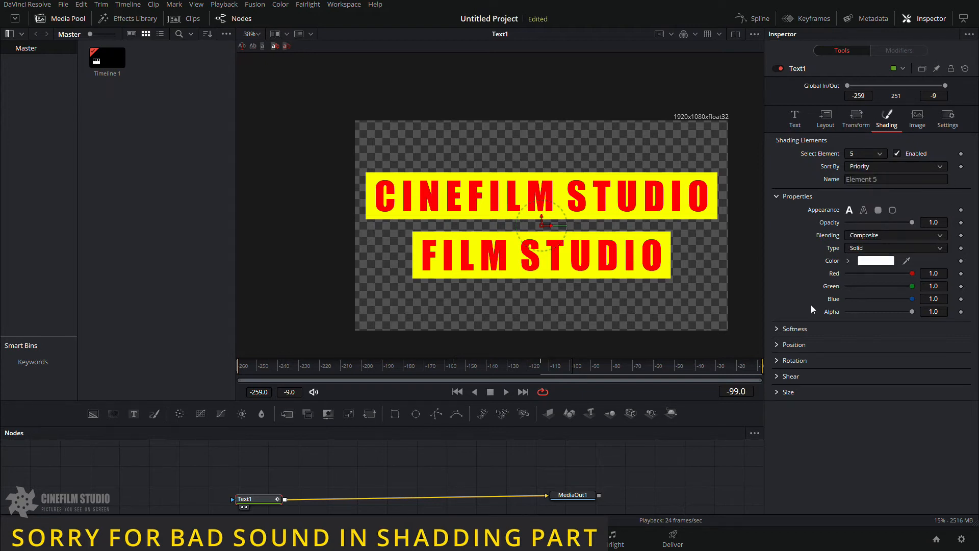
Step: Soften shading element 4, Blue Border, by 20.0 in X and Y, with glow 0.346 and blend 0.307
{"action": "left_click", "coordinate": [779, 329]}
{"action": "left_click", "coordinate": [880, 154]}
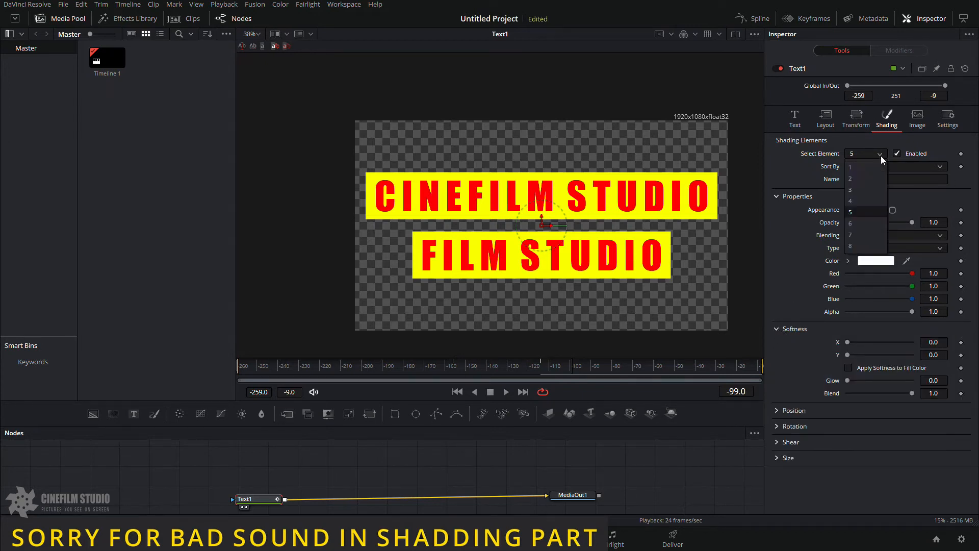
{"action": "left_click", "coordinate": [865, 201]}
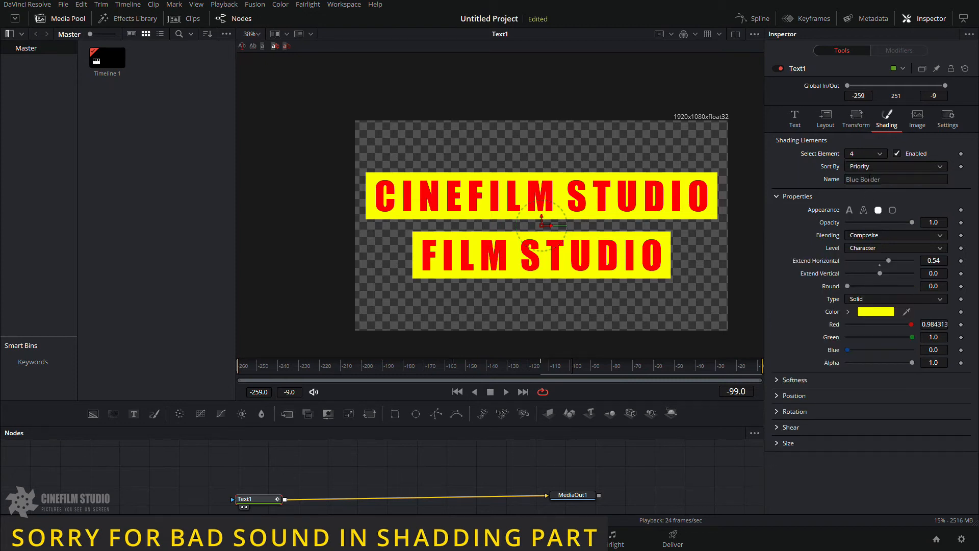
{"action": "left_click", "coordinate": [777, 379]}
{"action": "left_click_drag", "start_coordinate": [848, 393], "coordinate": [918, 393]}
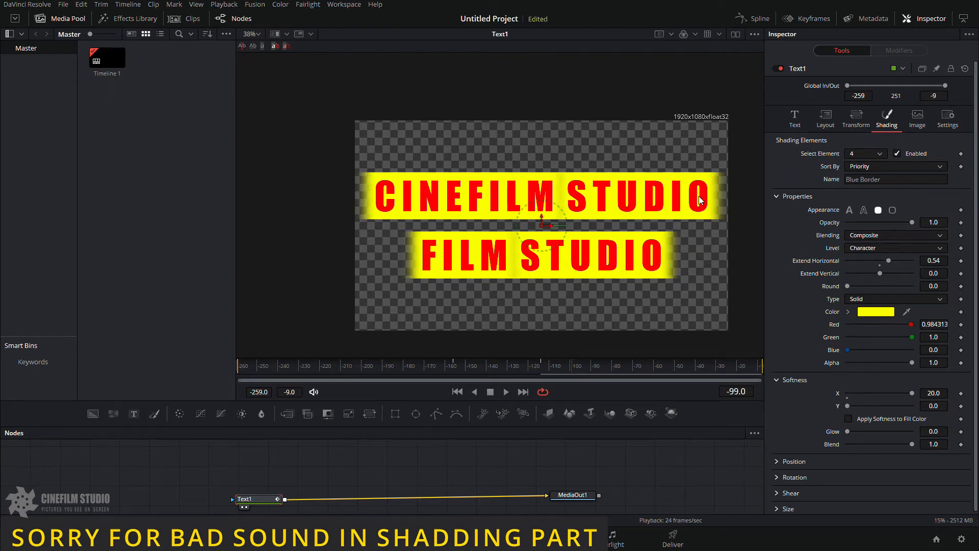
{"action": "left_click_drag", "start_coordinate": [848, 406], "coordinate": [909, 406]}
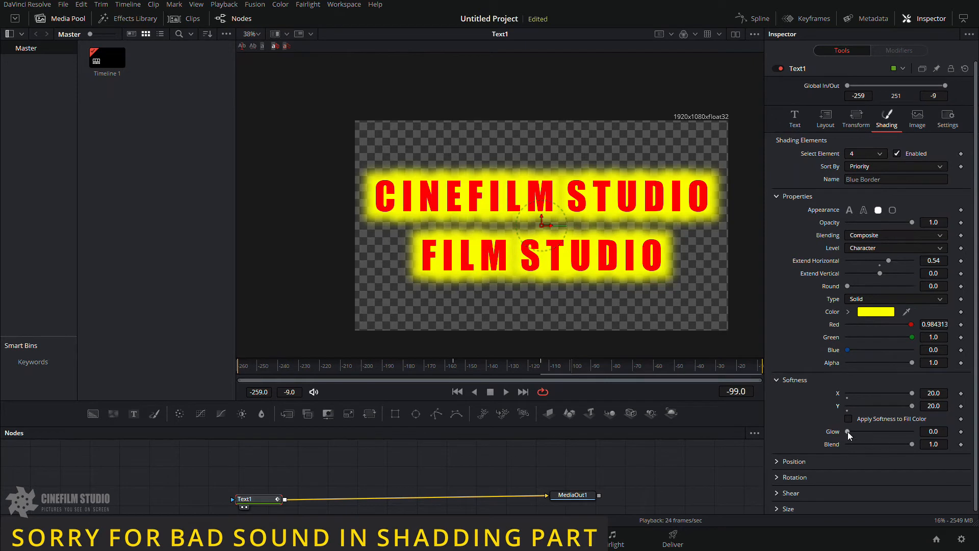
{"action": "left_click_drag", "start_coordinate": [848, 432], "coordinate": [867, 446]}
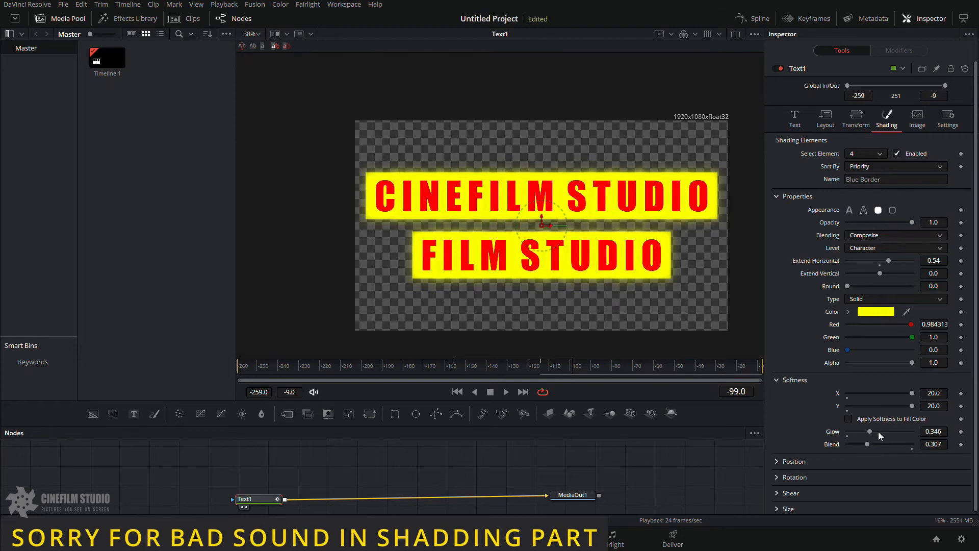
Step: Raise the Blue Border shading element's glow to 0.441 and its position priority to 5.12
{"action": "left_click", "coordinate": [879, 432]}
{"action": "left_click", "coordinate": [776, 462]}
{"action": "scroll", "coordinate": [897, 445], "scroll_direction": "down", "scroll_amount": 2}
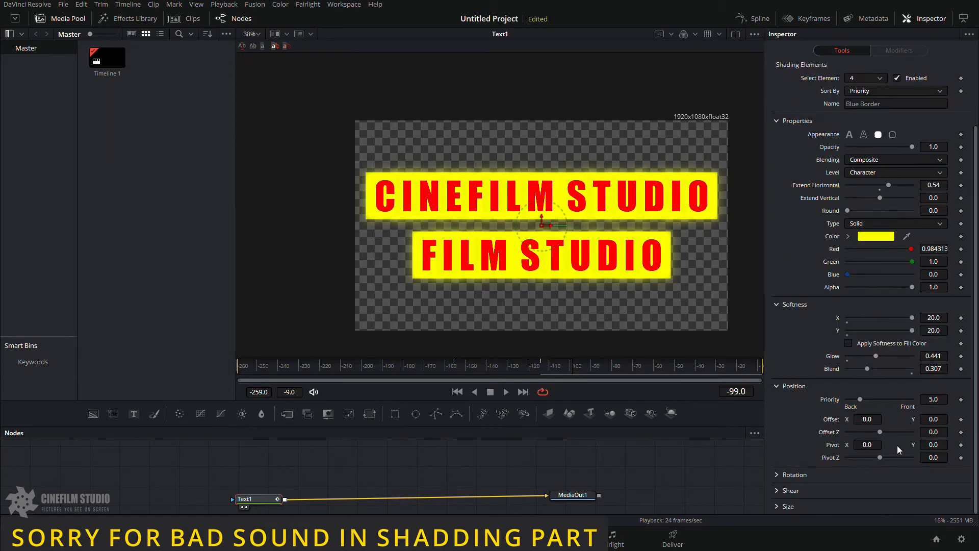
{"action": "mouse_move", "coordinate": [860, 403]}
{"action": "left_mouse_down"}
{"action": "mouse_move", "coordinate": [886, 402]}
{"action": "mouse_move", "coordinate": [859, 403]}
{"action": "left_mouse_up"}
Step: Rotate the yellow border element around the X axis to 159.1
{"action": "left_click", "coordinate": [781, 475]}
{"action": "scroll", "coordinate": [826, 459], "scroll_direction": "down", "scroll_amount": 1}
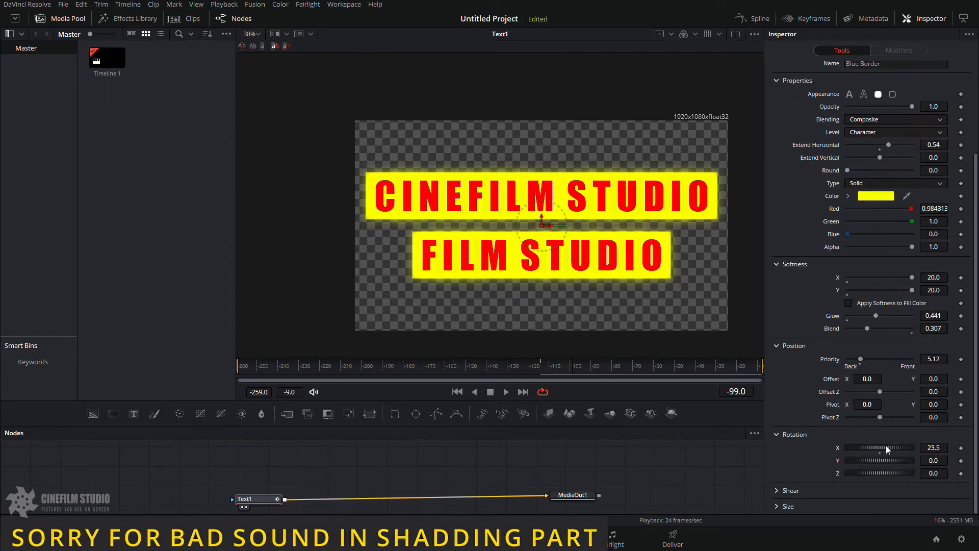
{"action": "mouse_move", "coordinate": [887, 449]}
{"action": "left_mouse_down"}
{"action": "mouse_move", "coordinate": [923, 449]}
{"action": "mouse_move", "coordinate": [901, 446]}
{"action": "left_mouse_up"}
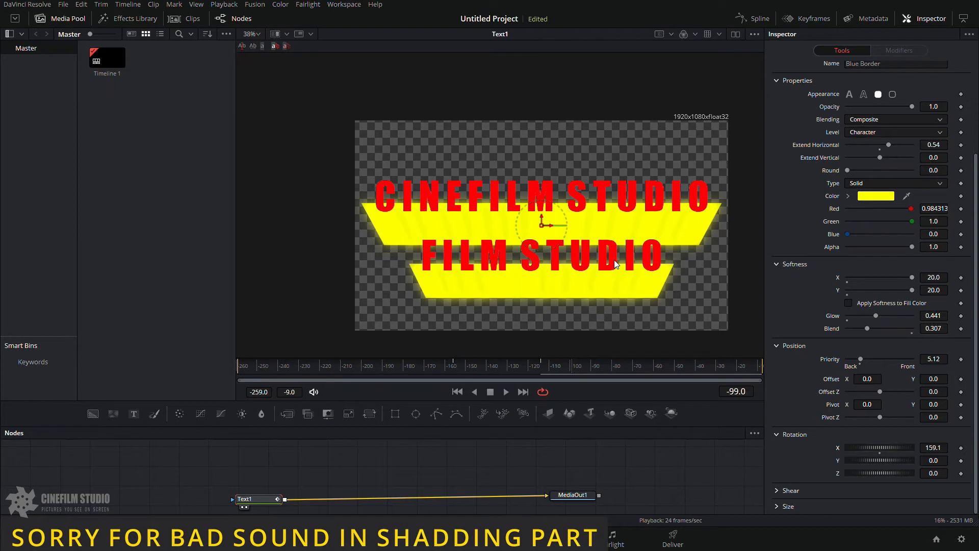
{"action": "scroll", "coordinate": [850, 183], "scroll_direction": "up", "scroll_amount": 5}
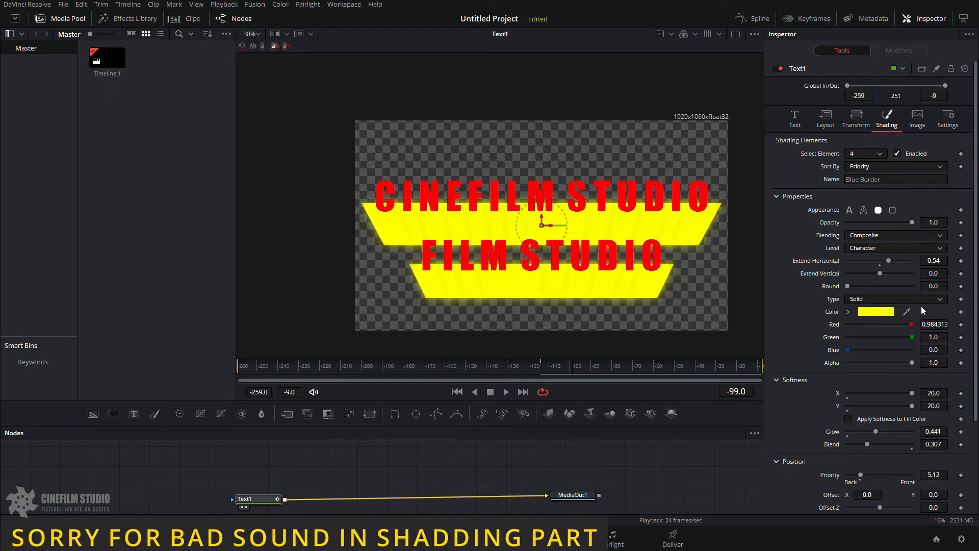
Step: Shear the yellow border element slightly so its shape slants behind the text
{"action": "scroll", "coordinate": [917, 381], "scroll_direction": "down", "scroll_amount": 3}
{"action": "left_click", "coordinate": [777, 491]}
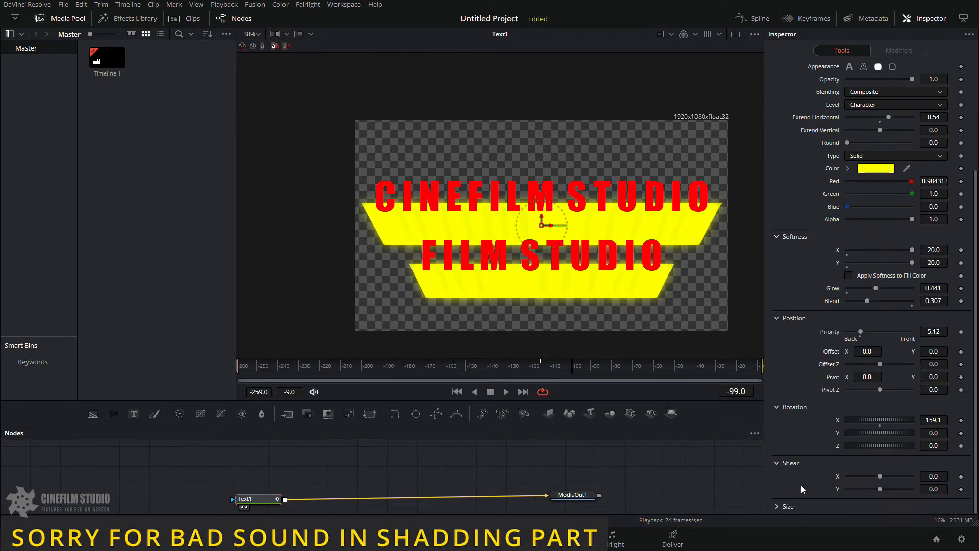
{"action": "mouse_move", "coordinate": [881, 476]}
{"action": "left_mouse_down"}
{"action": "mouse_move", "coordinate": [896, 475]}
{"action": "mouse_move", "coordinate": [884, 489]}
{"action": "left_mouse_up"}
{"action": "scroll", "coordinate": [918, 203], "scroll_direction": "up", "scroll_amount": 5}
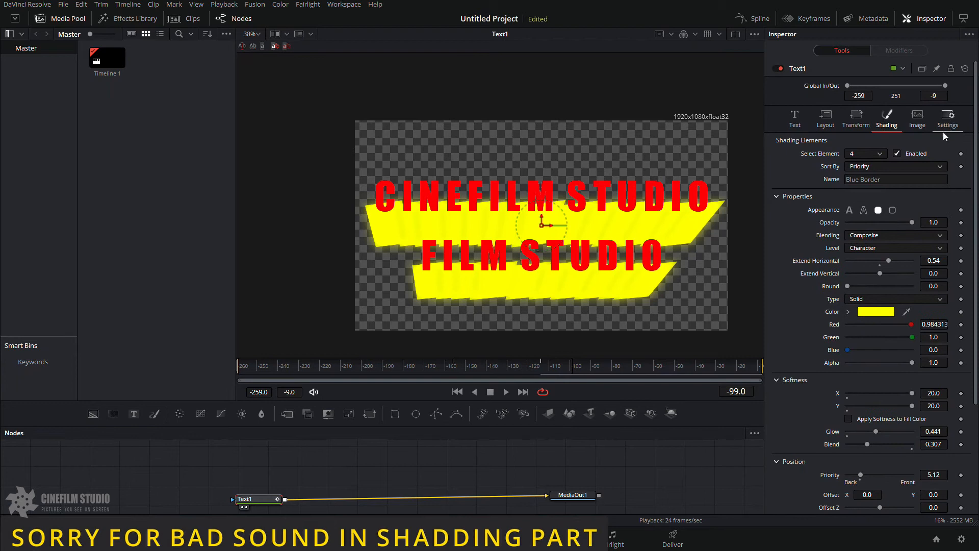
Step: Disable shading element 4 of the Text1 node to remove the yellow border
{"action": "left_click", "coordinate": [916, 128]}
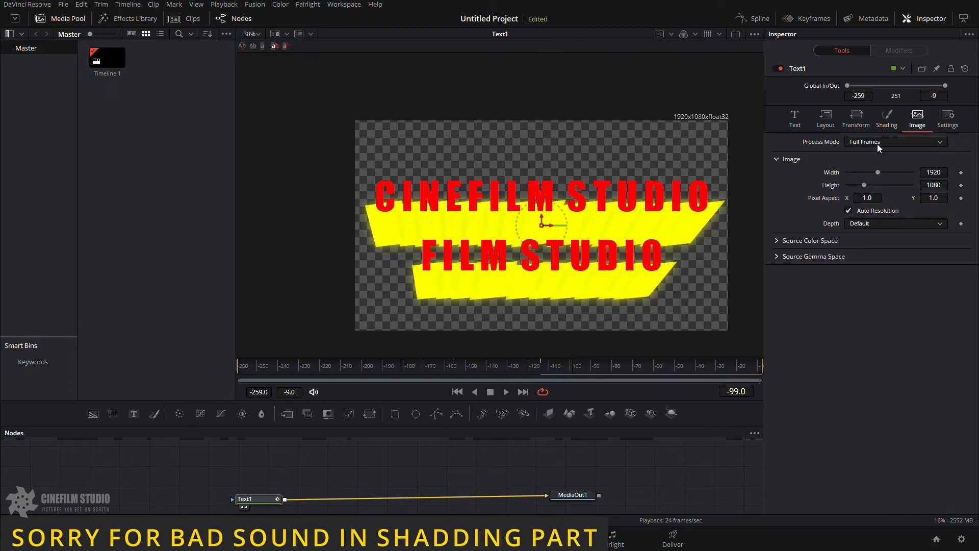
{"action": "left_click", "coordinate": [885, 127]}
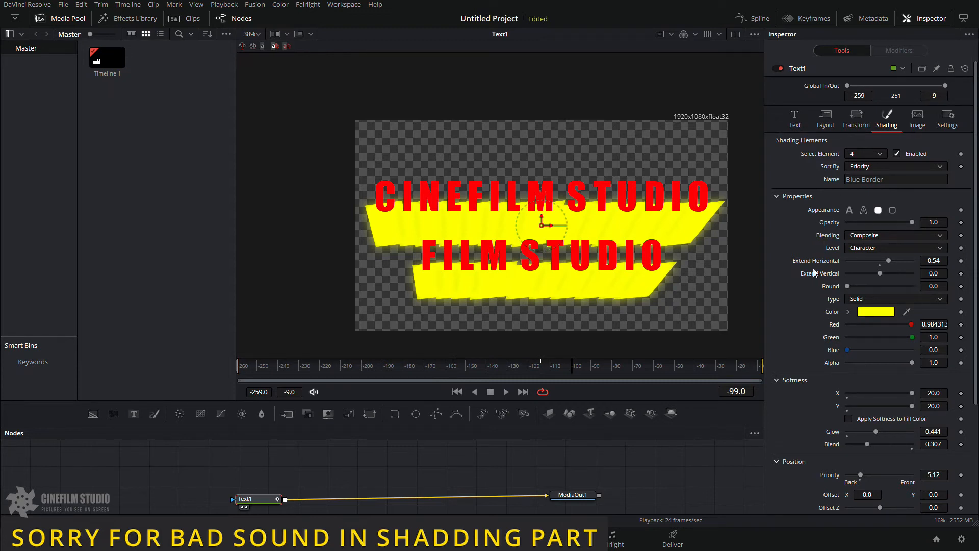
{"action": "left_click_drag", "start_coordinate": [264, 499], "coordinate": [252, 497]}
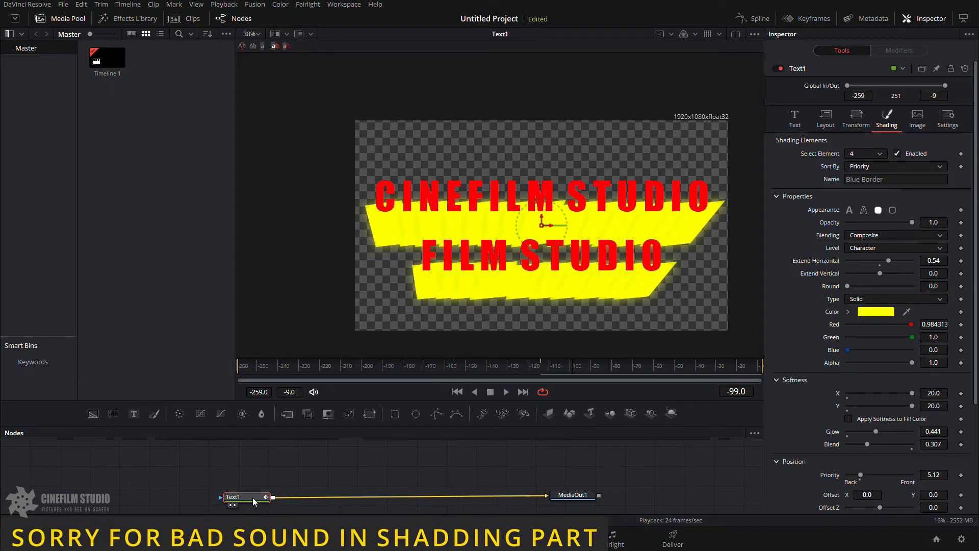
{"action": "left_click", "coordinate": [903, 154]}
{"action": "left_click", "coordinate": [880, 154]}
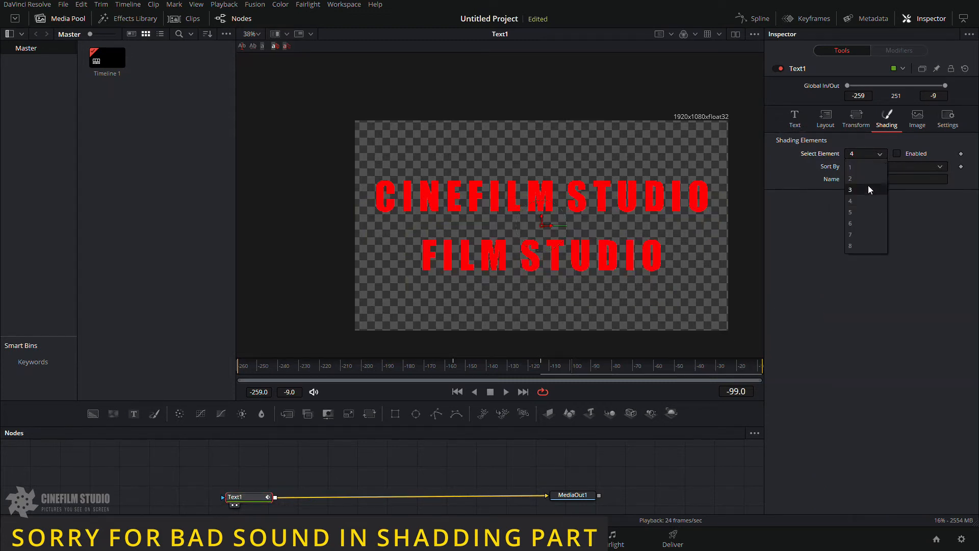
{"action": "left_click", "coordinate": [855, 137]}
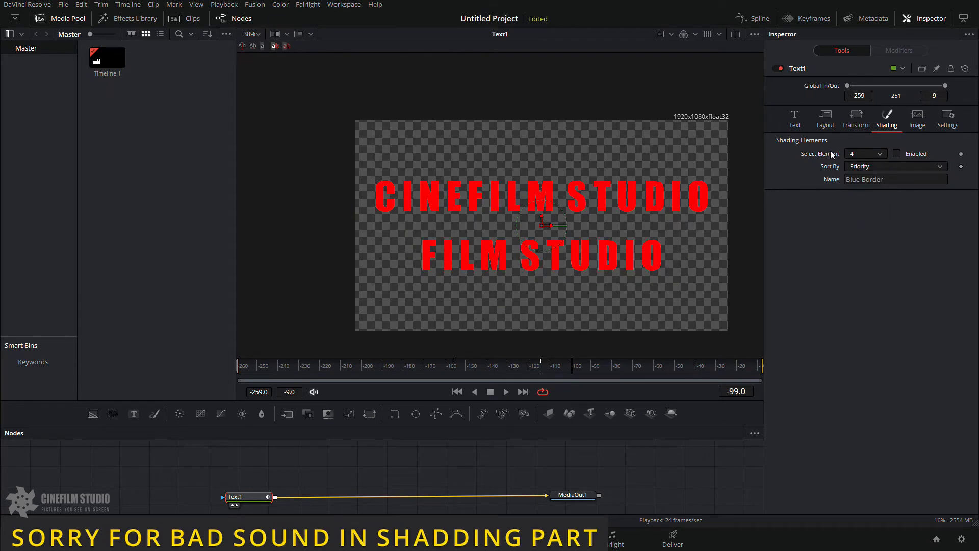
Step: Switch to shading element 1 and change its fill type from Solid to Image
{"action": "left_click", "coordinate": [870, 155]}
{"action": "left_click", "coordinate": [868, 167]}
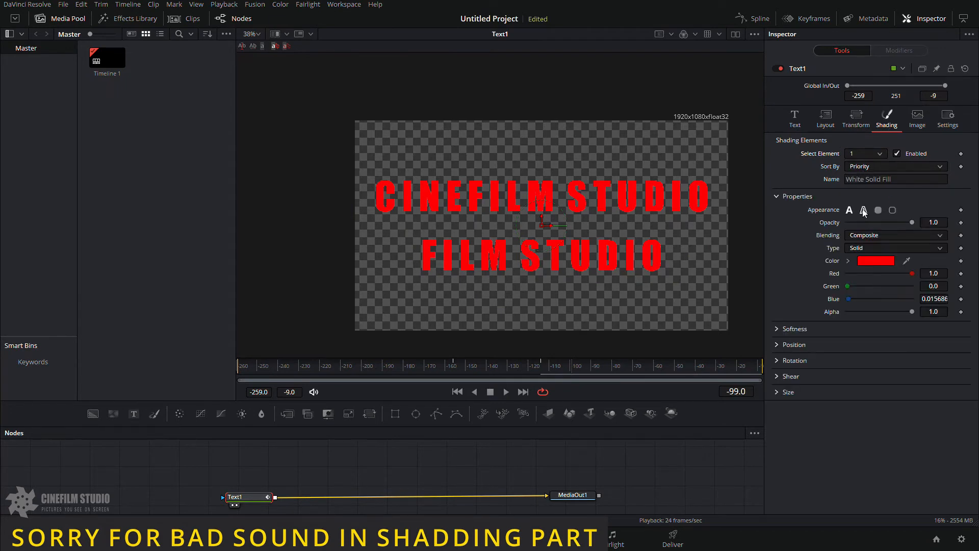
{"action": "left_click", "coordinate": [867, 248]}
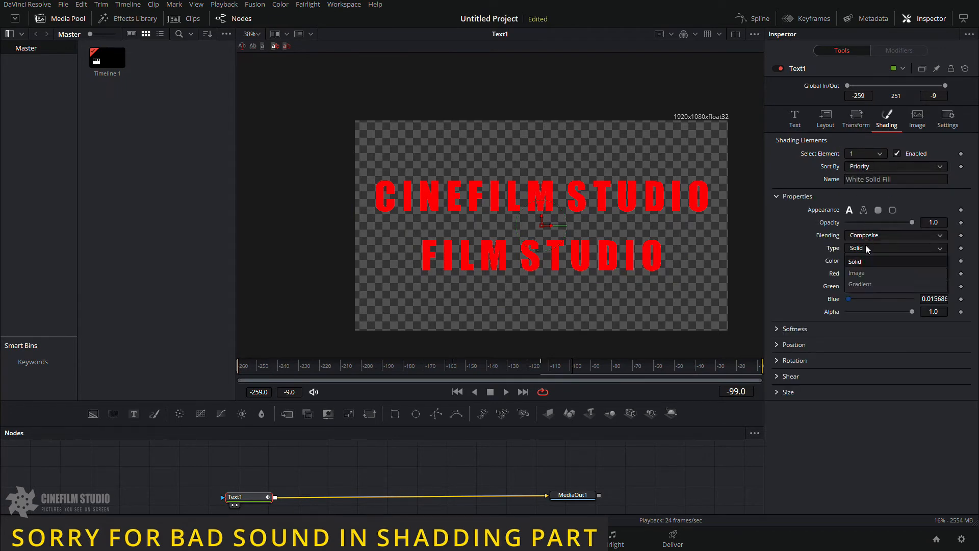
{"action": "left_click", "coordinate": [876, 212]}
{"action": "left_click_drag", "start_coordinate": [244, 502], "coordinate": [235, 501]}
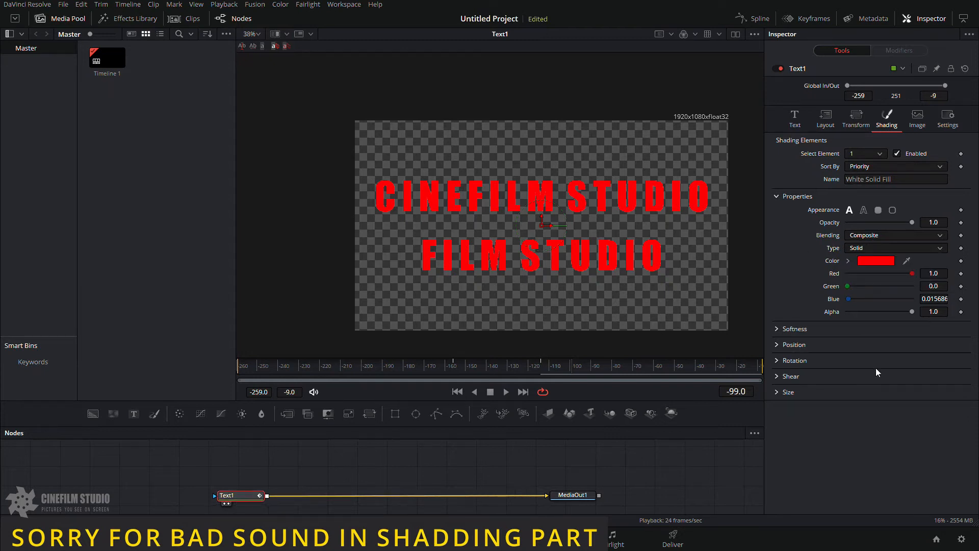
{"action": "left_click", "coordinate": [892, 247]}
{"action": "left_click", "coordinate": [867, 274]}
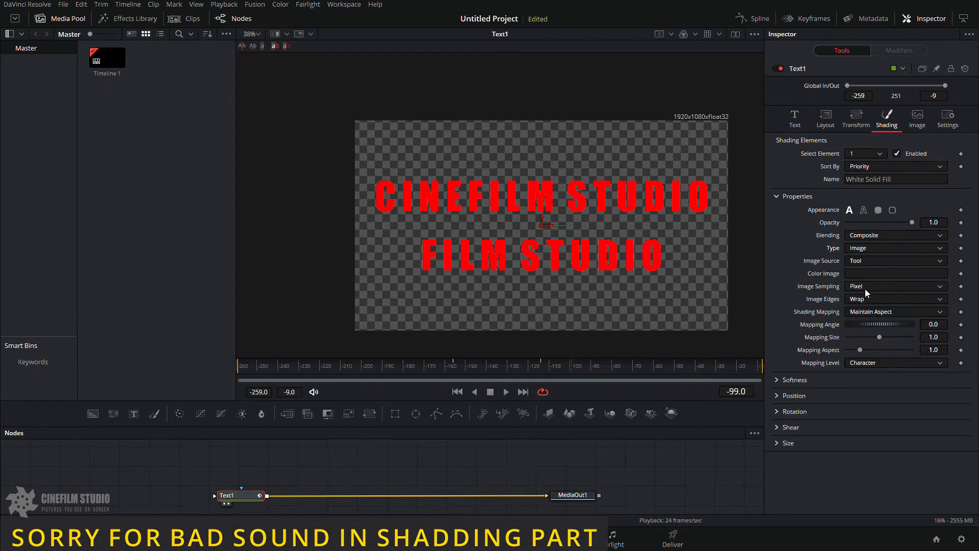
Step: Set the image source to Clip, load hollywood-md.png from the website pictures folder, and inspect the textured letters up close
{"action": "left_click", "coordinate": [868, 258]}
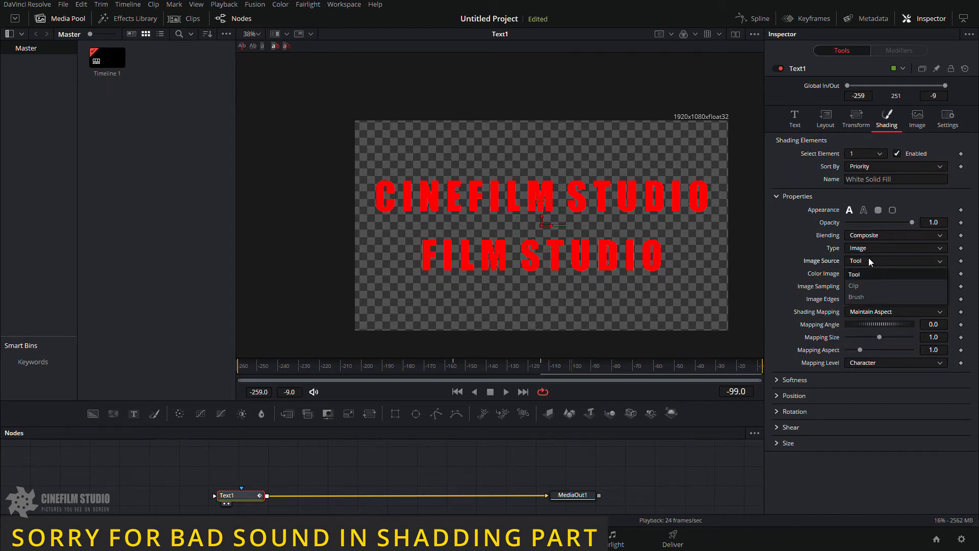
{"action": "left_click", "coordinate": [864, 287]}
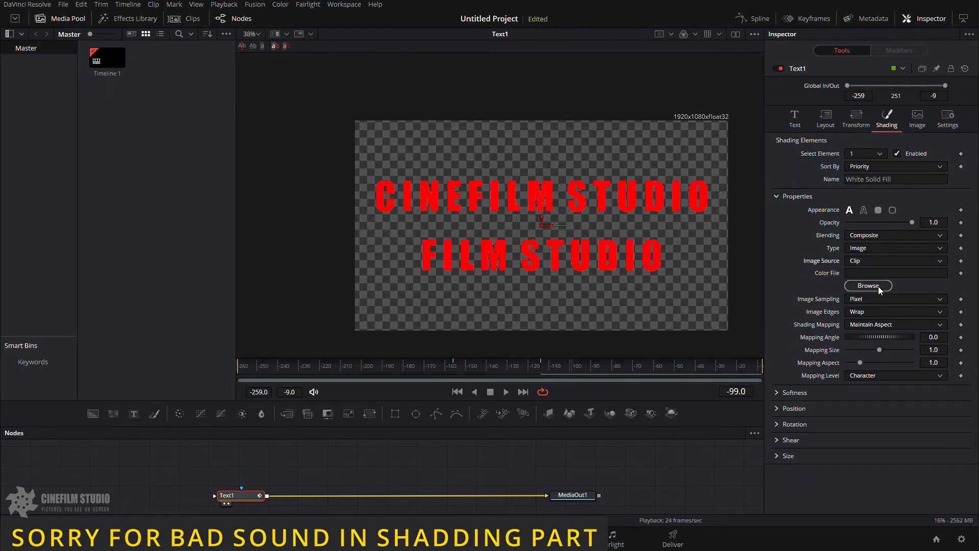
{"action": "left_click", "coordinate": [869, 286]}
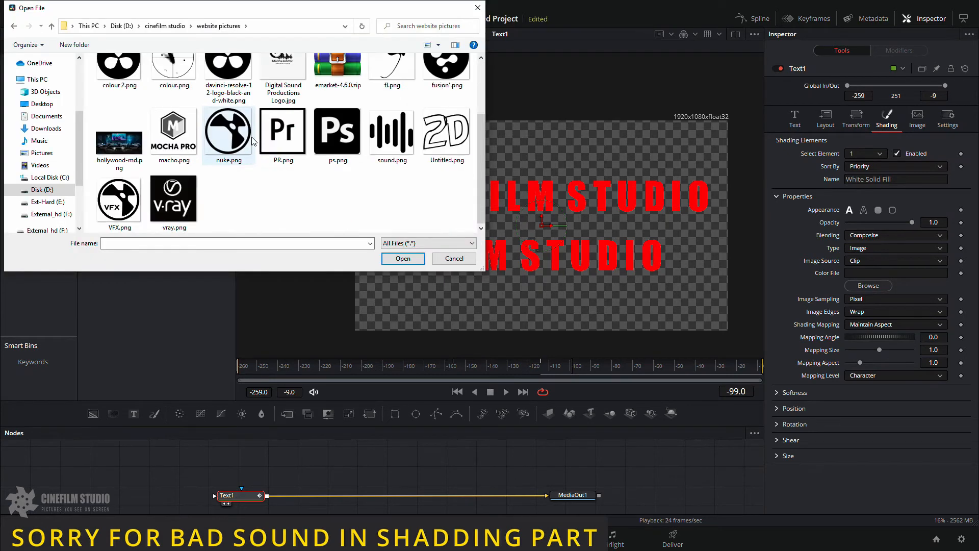
{"action": "left_click", "coordinate": [129, 150]}
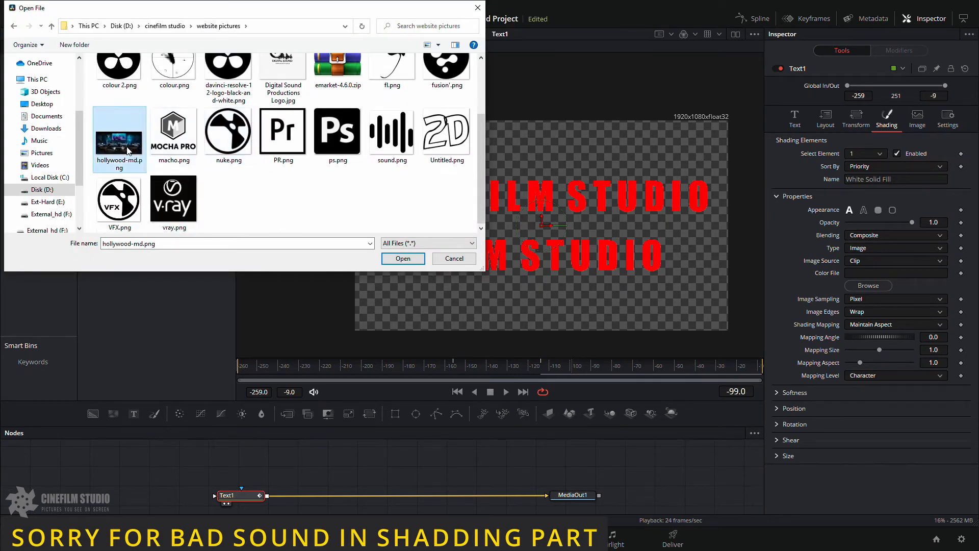
{"action": "double_click", "coordinate": [123, 144]}
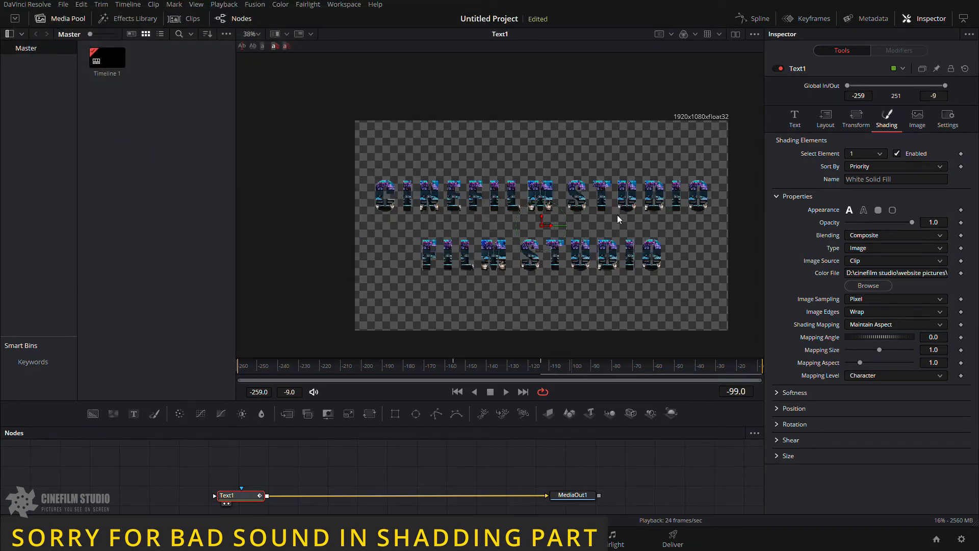
{"action": "scroll", "coordinate": [617, 218], "scroll_direction": "up", "scroll_amount": 8}
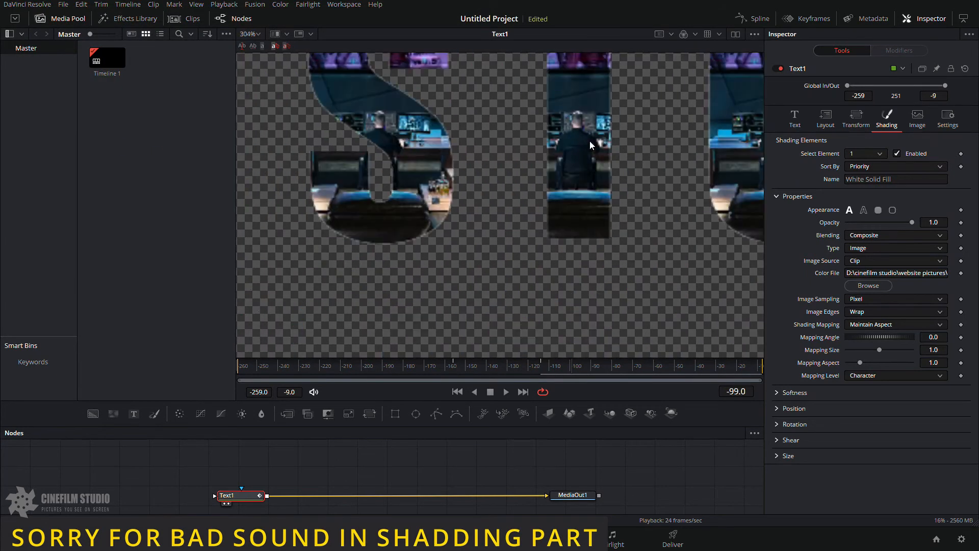
{"action": "scroll", "coordinate": [590, 140], "scroll_direction": "down", "scroll_amount": 8}
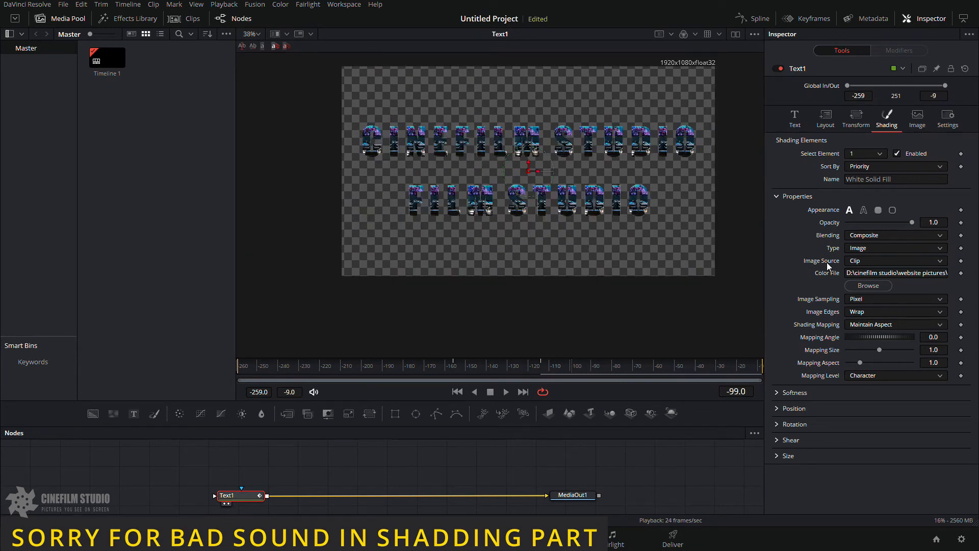
{"action": "left_click", "coordinate": [872, 247]}
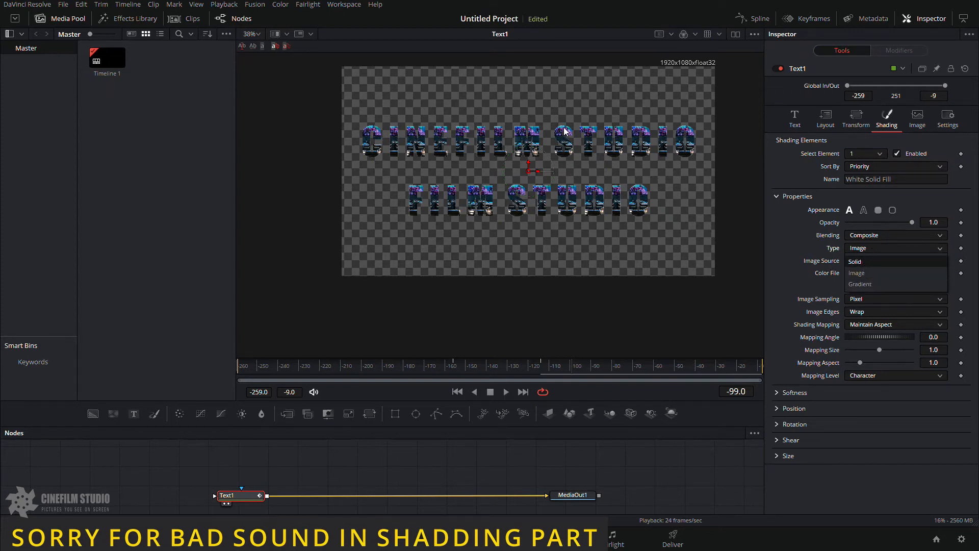
{"action": "mouse_move", "coordinate": [241, 496]}
{"action": "left_mouse_down"}
{"action": "mouse_move", "coordinate": [264, 496]}
{"action": "mouse_move", "coordinate": [255, 500]}
{"action": "left_mouse_up"}
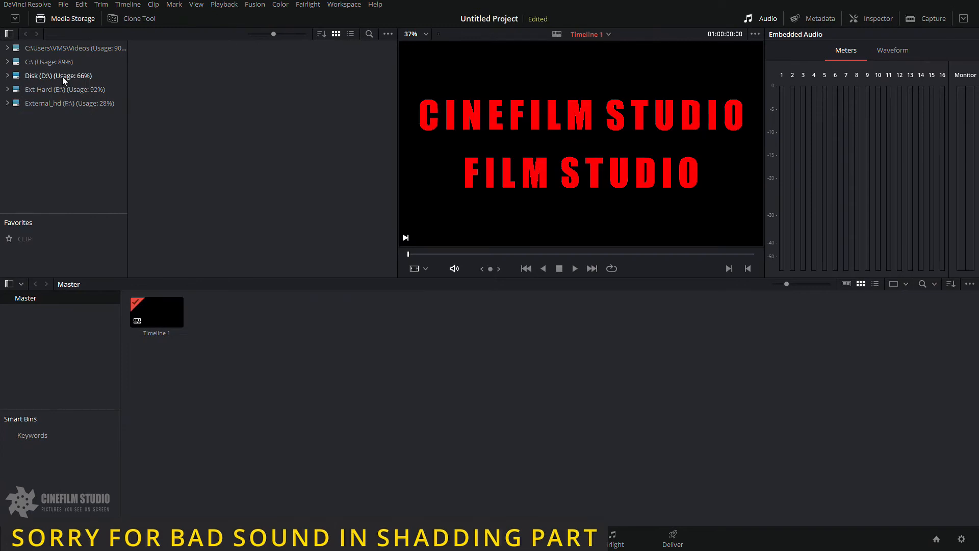
Step: Import hollywood-md.png from the website pictures folder within cinefilm studio on disk D and add it to the Fusion node graph
{"action": "double_click", "coordinate": [62, 76]}
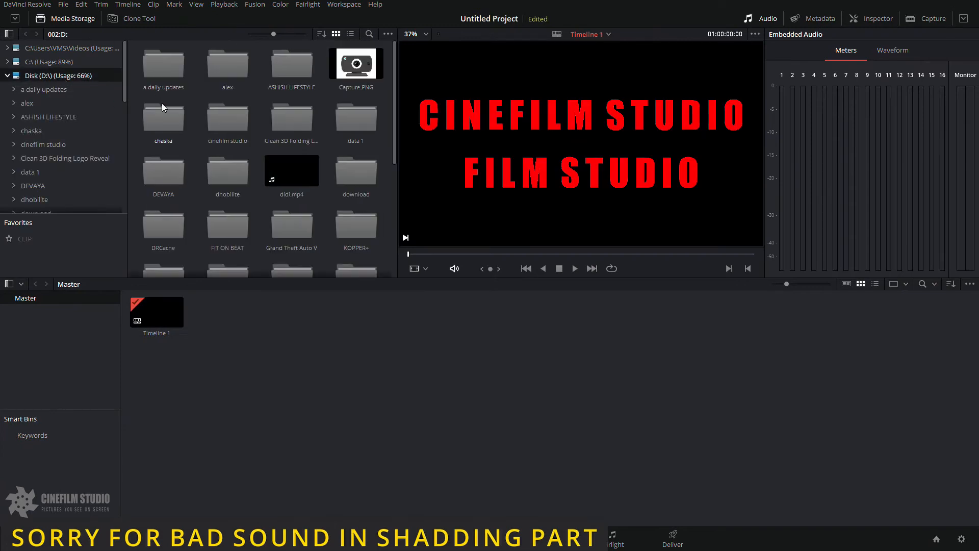
{"action": "double_click", "coordinate": [224, 118]}
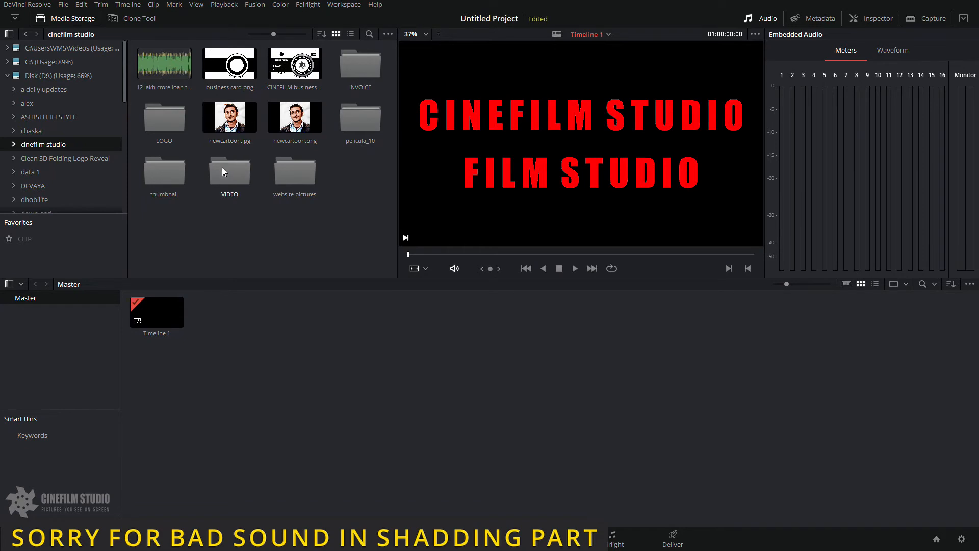
{"action": "double_click", "coordinate": [295, 174]}
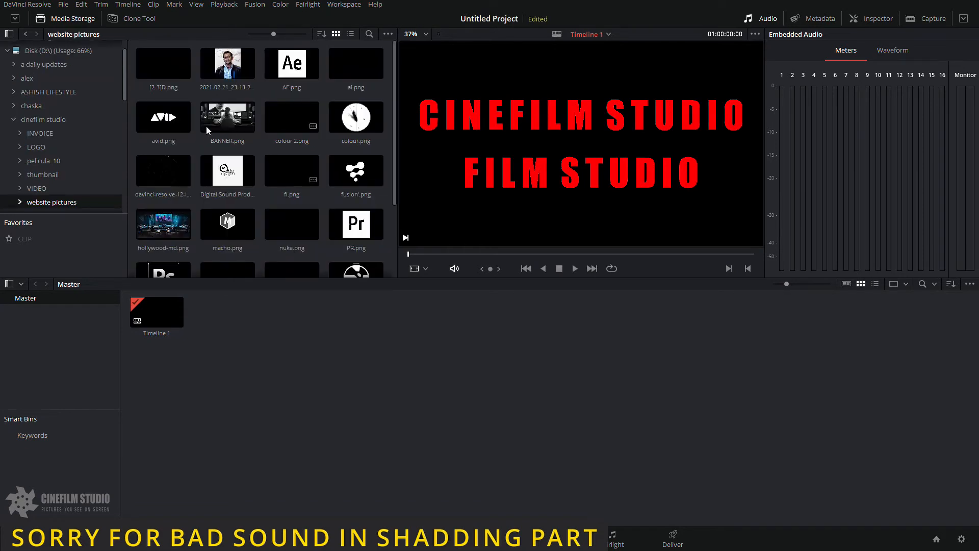
{"action": "scroll", "coordinate": [226, 119], "scroll_direction": "down", "scroll_amount": 2}
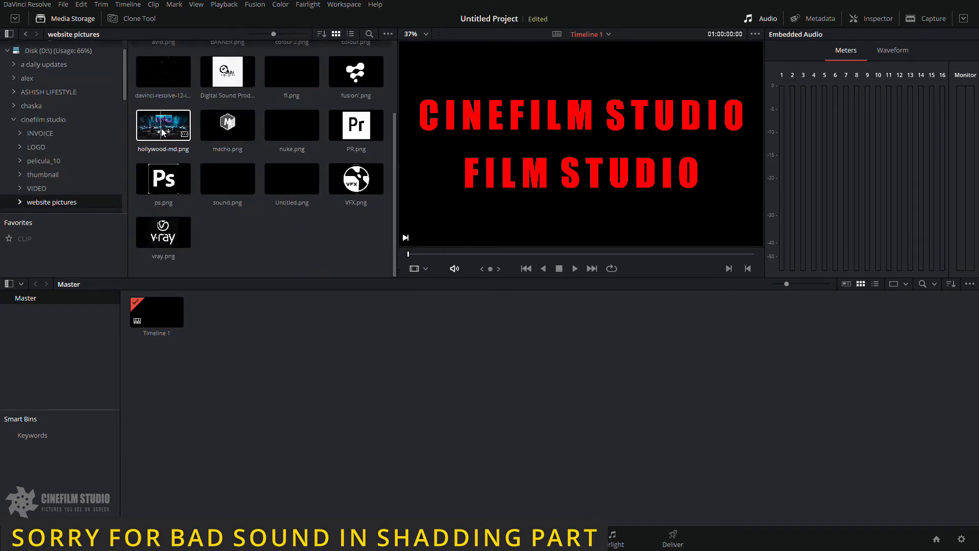
{"action": "left_click_drag", "start_coordinate": [164, 124], "coordinate": [316, 357]}
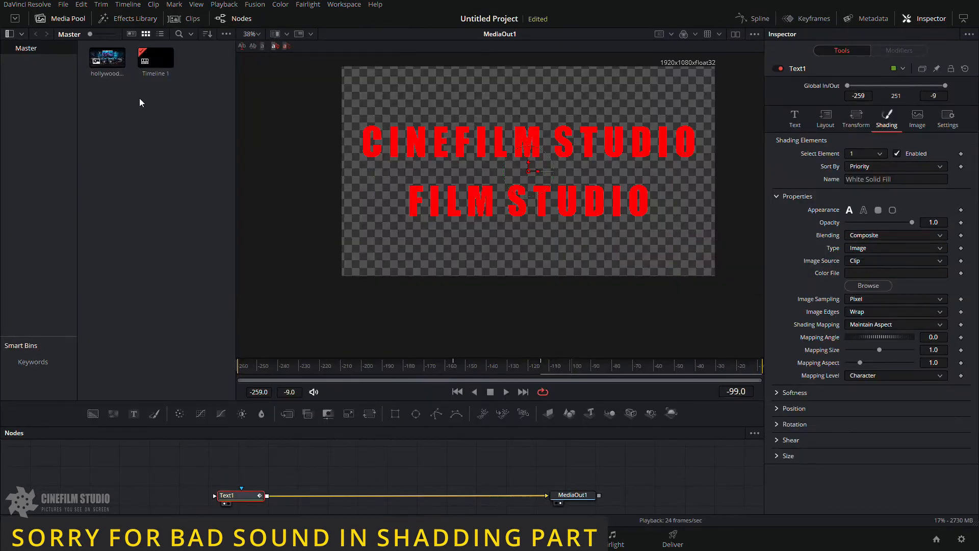
{"action": "left_click_drag", "start_coordinate": [107, 58], "coordinate": [284, 466]}
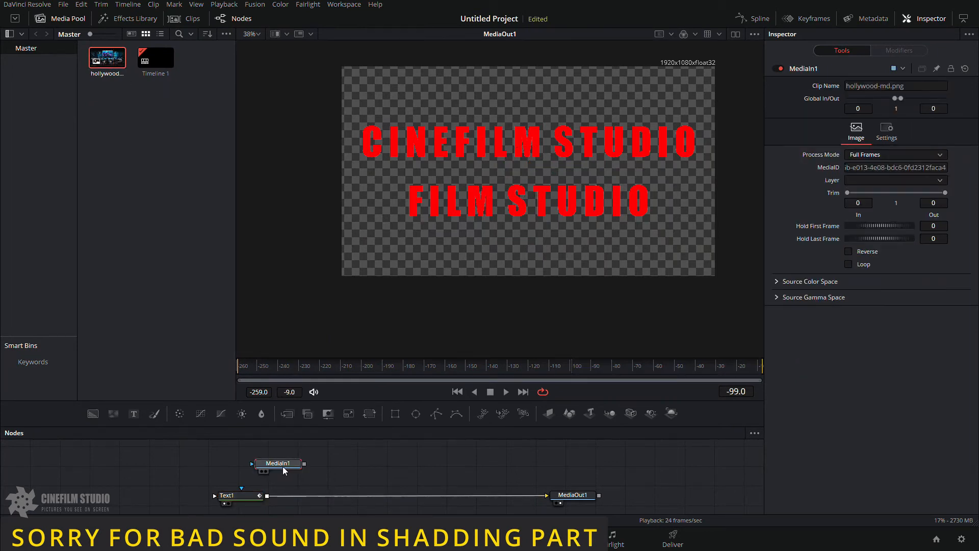
Step: Preview the MediaIn1 node in dual viewers, and return to a single viewer showing MediaOut1
{"action": "left_click", "coordinate": [736, 34]}
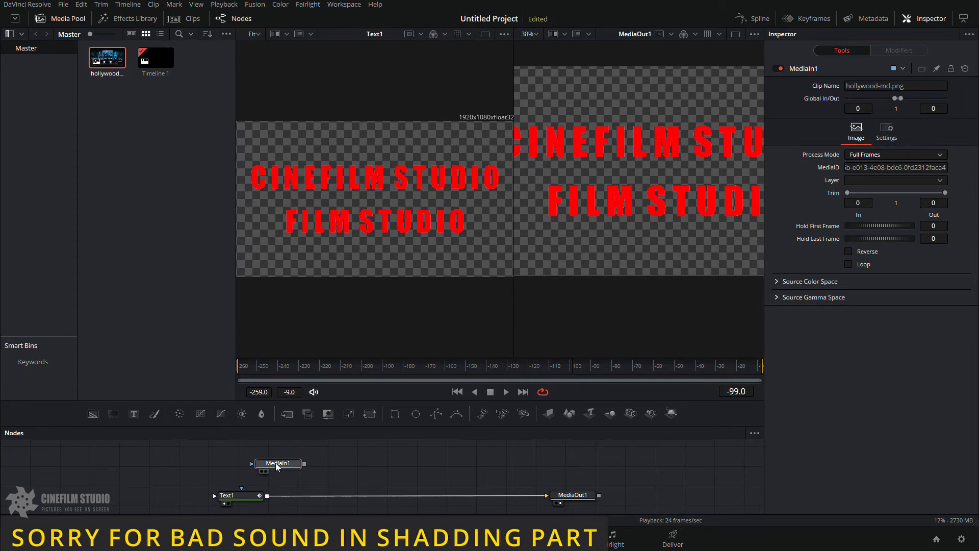
{"action": "key", "text": "1"}
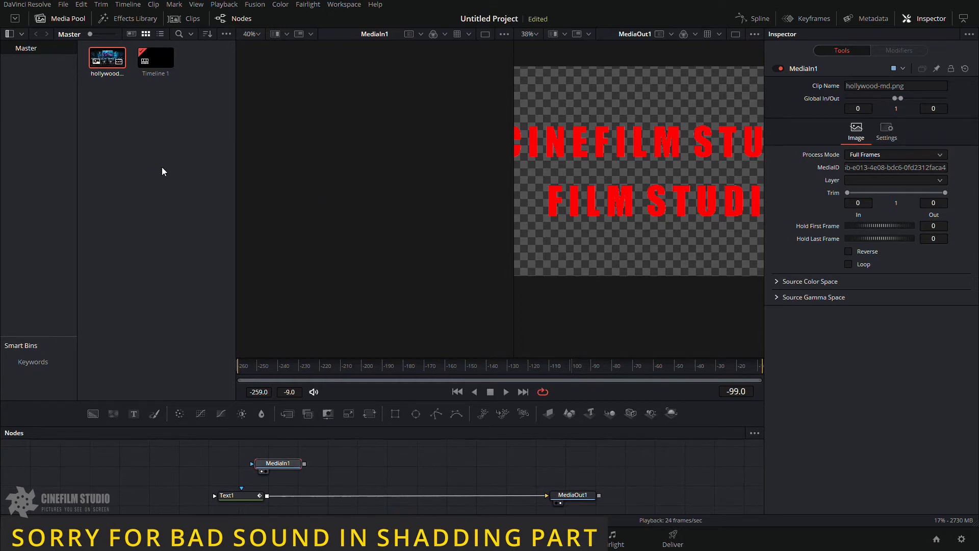
{"action": "left_click_drag", "start_coordinate": [286, 465], "coordinate": [557, 262]}
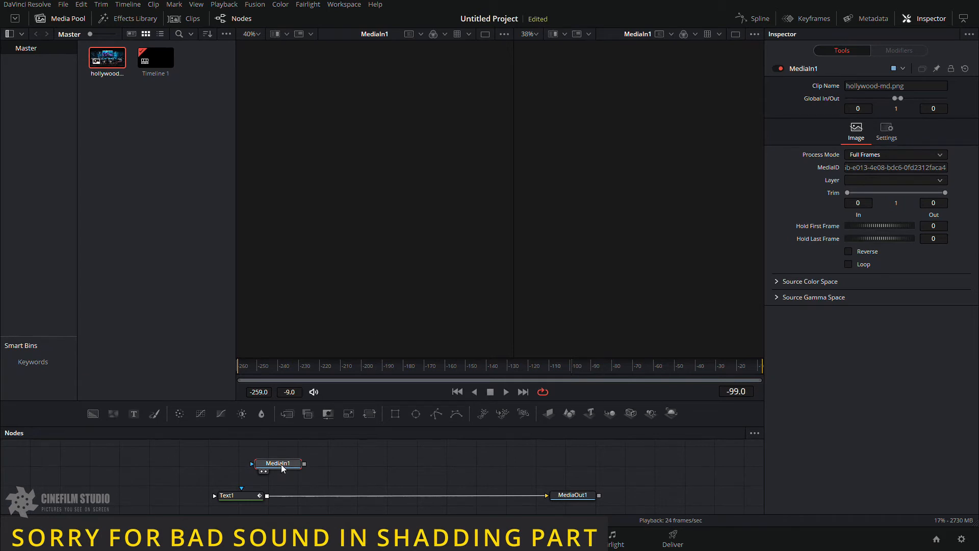
{"action": "key", "text": "1"}
{"action": "left_click", "coordinate": [735, 35]}
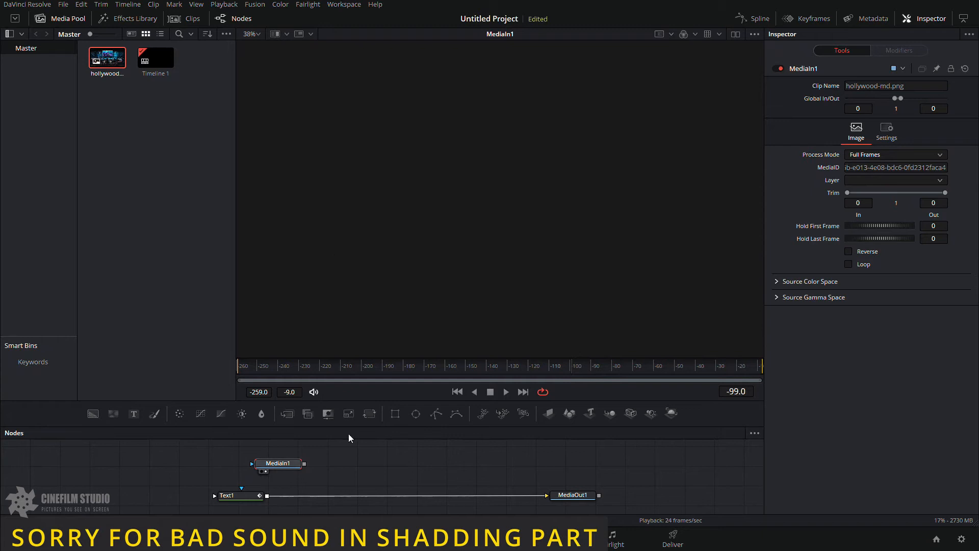
{"action": "left_click", "coordinate": [561, 503]}
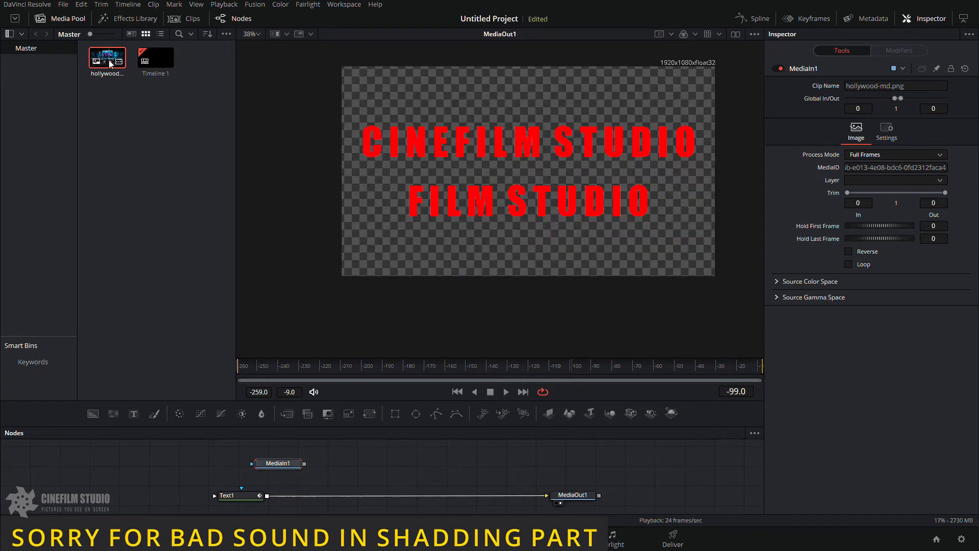
Step: Try hollywood-md.png on the timeline track above the Fusion composition, delete the clip, and return to the composition on the Fusion page
{"action": "left_click", "coordinate": [429, 538]}
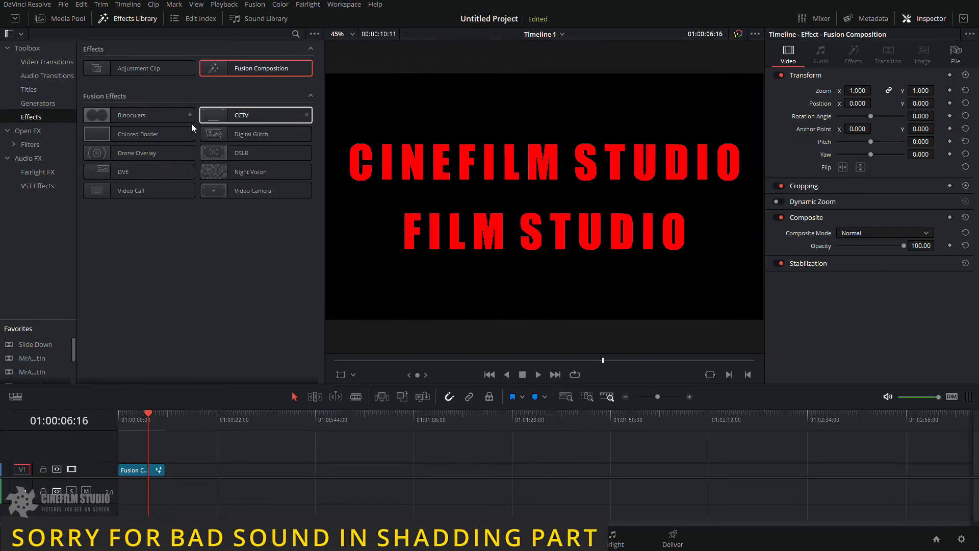
{"action": "left_click", "coordinate": [63, 19]}
{"action": "left_click_drag", "start_coordinate": [133, 67], "coordinate": [258, 457]}
{"action": "left_click_drag", "start_coordinate": [265, 414], "coordinate": [262, 416]}
{"action": "double_click", "coordinate": [266, 460]}
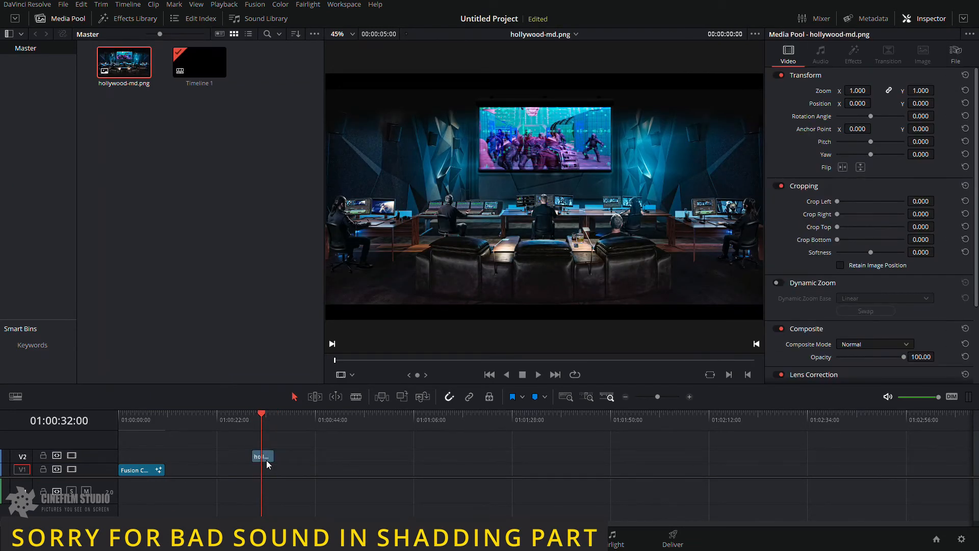
{"action": "key", "text": "Delete"}
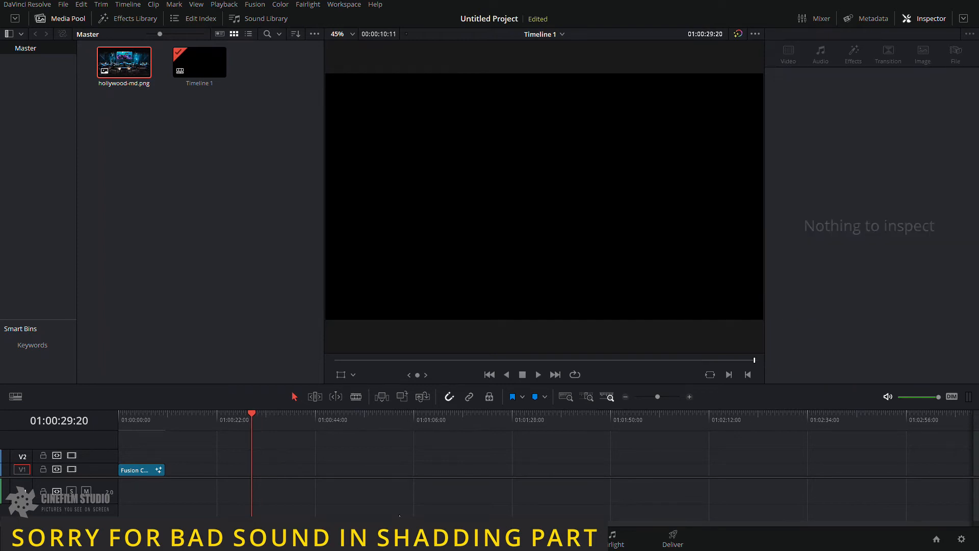
{"action": "left_click_drag", "start_coordinate": [152, 424], "coordinate": [148, 424]}
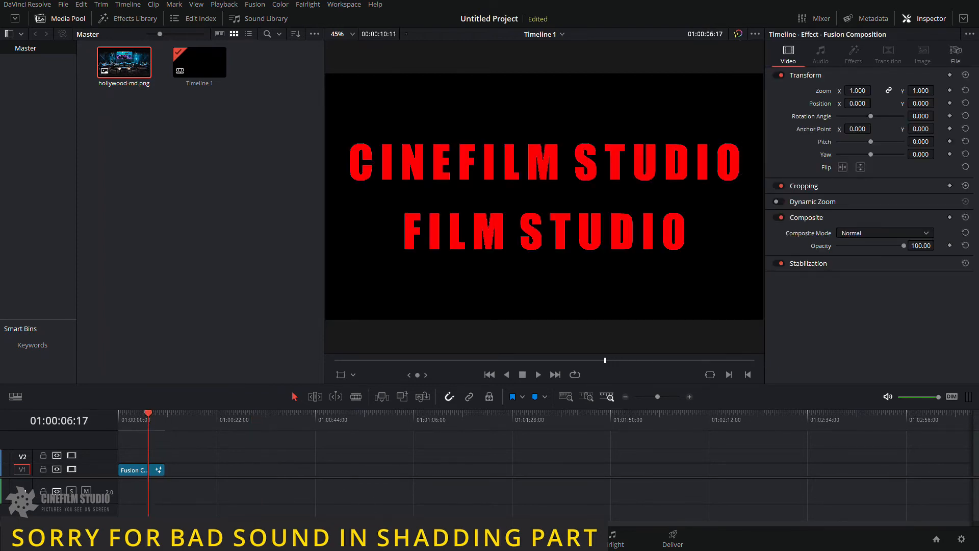
{"action": "left_click", "coordinate": [489, 538]}
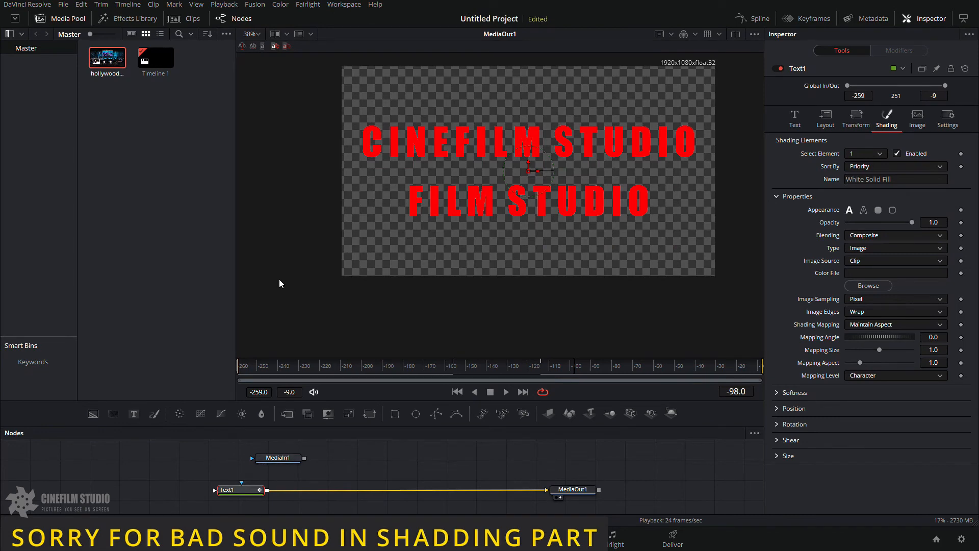
{"action": "left_click", "coordinate": [918, 18]}
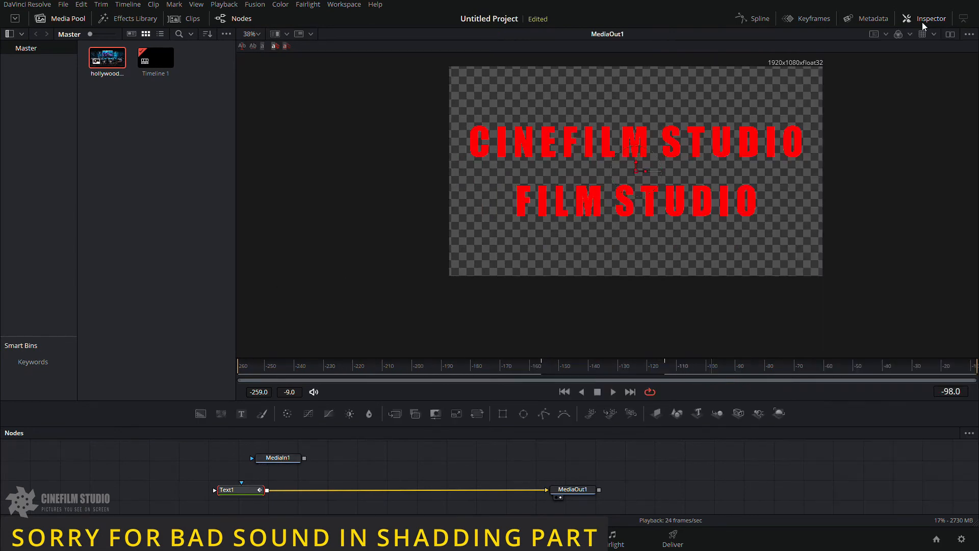
{"action": "left_click", "coordinate": [918, 19]}
{"action": "left_click", "coordinate": [964, 19]}
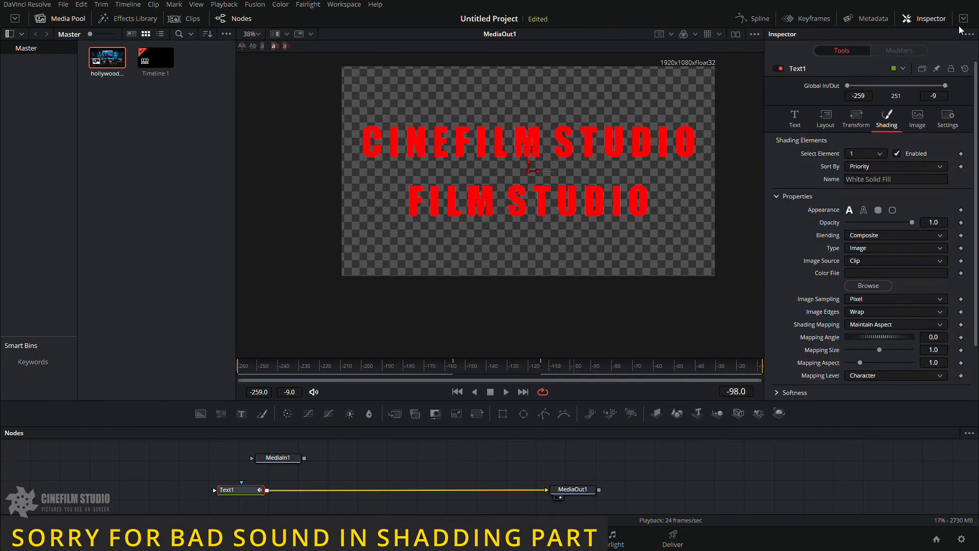
{"action": "left_click", "coordinate": [963, 18]}
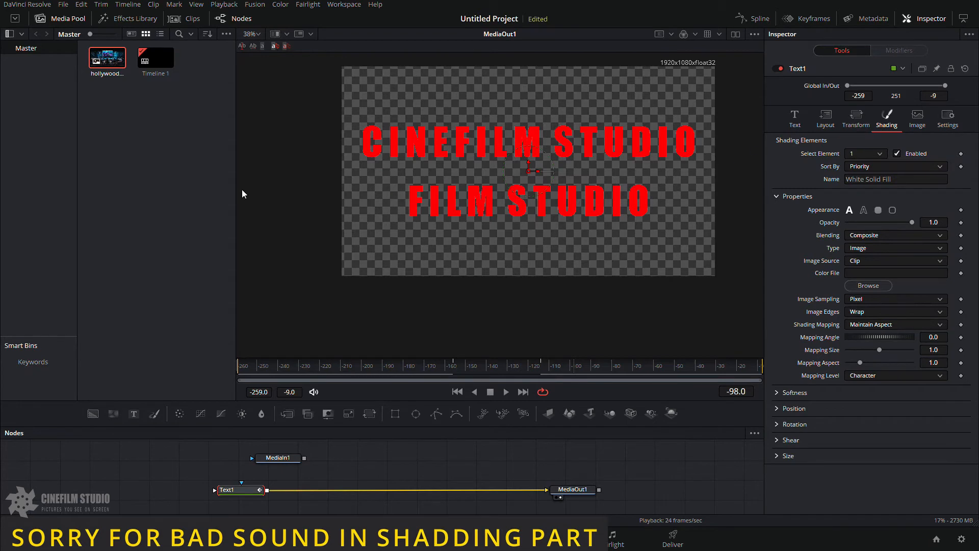
Step: Select the MediaIn1 node, split the display into dual viewers, and check the empty viewer's channel and region options
{"action": "left_click", "coordinate": [278, 458]}
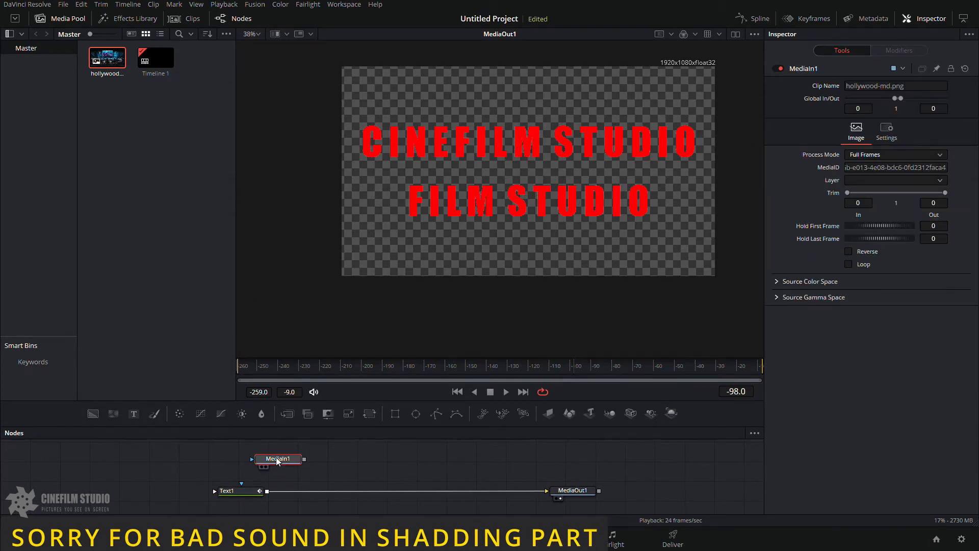
{"action": "left_click", "coordinate": [736, 34]}
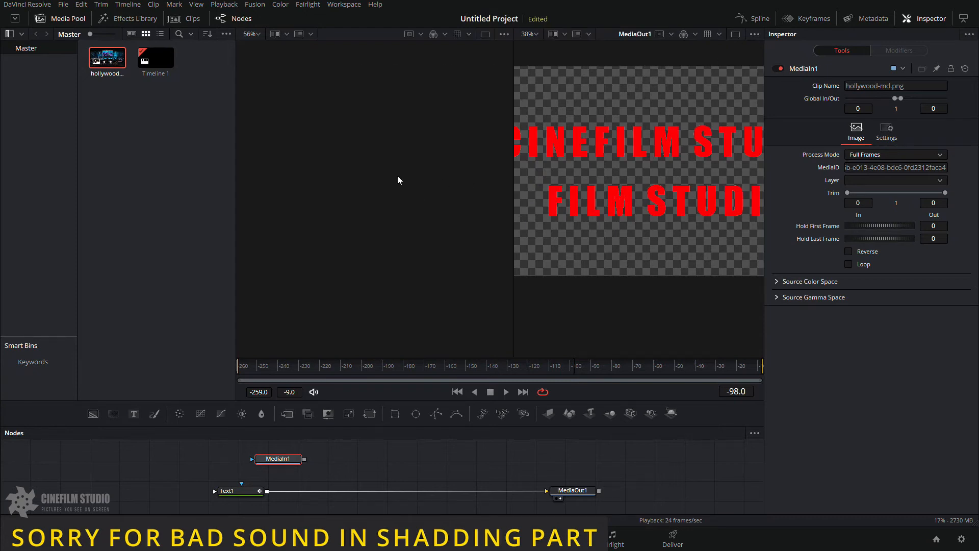
{"action": "left_click", "coordinate": [444, 36]}
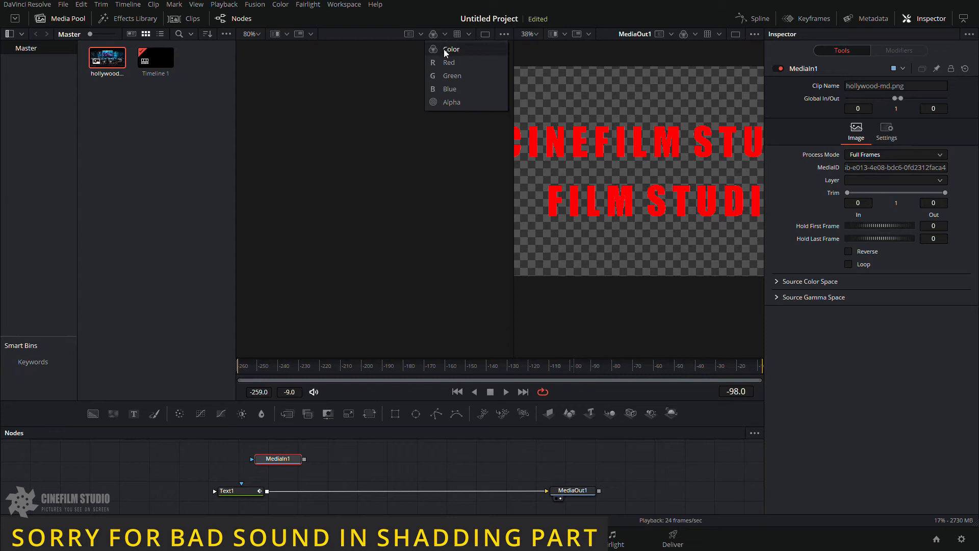
{"action": "left_click", "coordinate": [443, 49]}
{"action": "left_click", "coordinate": [424, 35]}
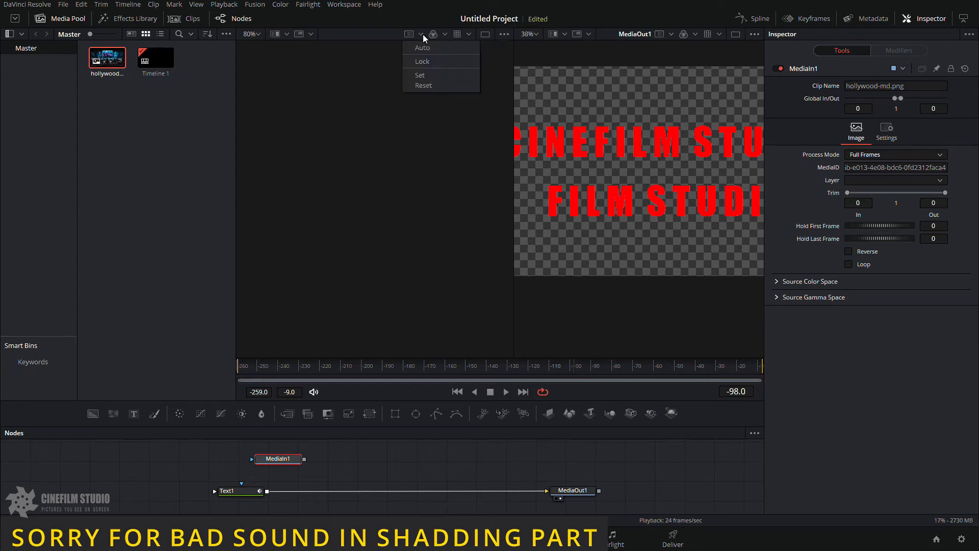
{"action": "left_click", "coordinate": [467, 34]}
{"action": "left_click", "coordinate": [380, 96]}
Step: Show the MediaIn1 node in the first viewer at Fit zoom and shrink the MediaOut1 view for comparison
{"action": "mouse_move", "coordinate": [277, 463]}
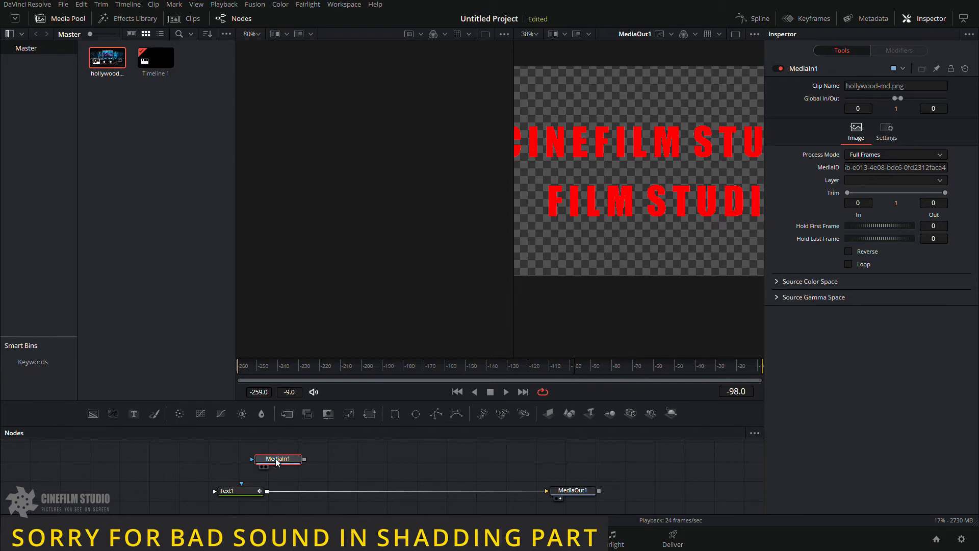
{"action": "key", "text": "1"}
{"action": "scroll", "coordinate": [351, 247], "scroll_direction": "up", "scroll_amount": 4}
{"action": "scroll", "coordinate": [364, 216], "scroll_direction": "down", "scroll_amount": 3}
{"action": "left_click", "coordinate": [251, 34]}
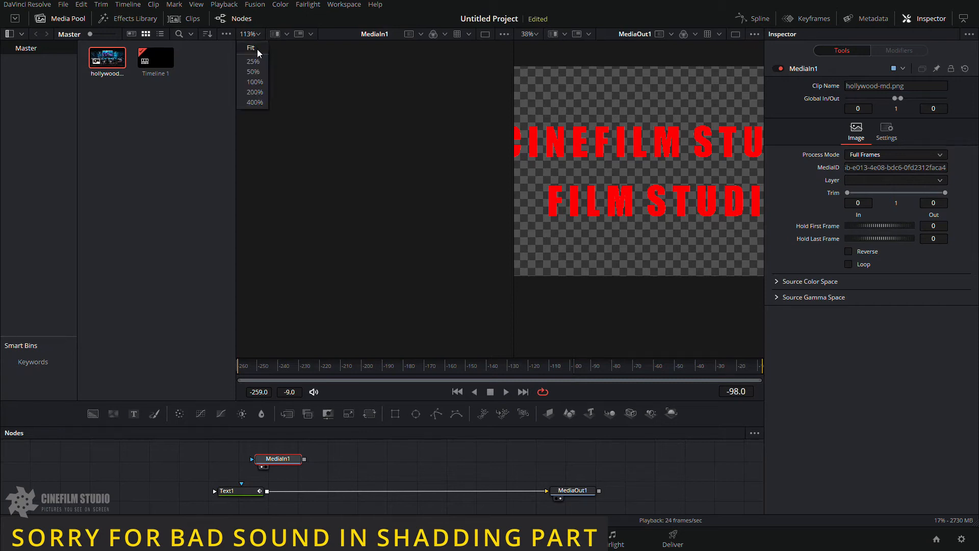
{"action": "left_click", "coordinate": [257, 49]}
{"action": "scroll", "coordinate": [653, 179], "scroll_direction": "down", "scroll_amount": 4}
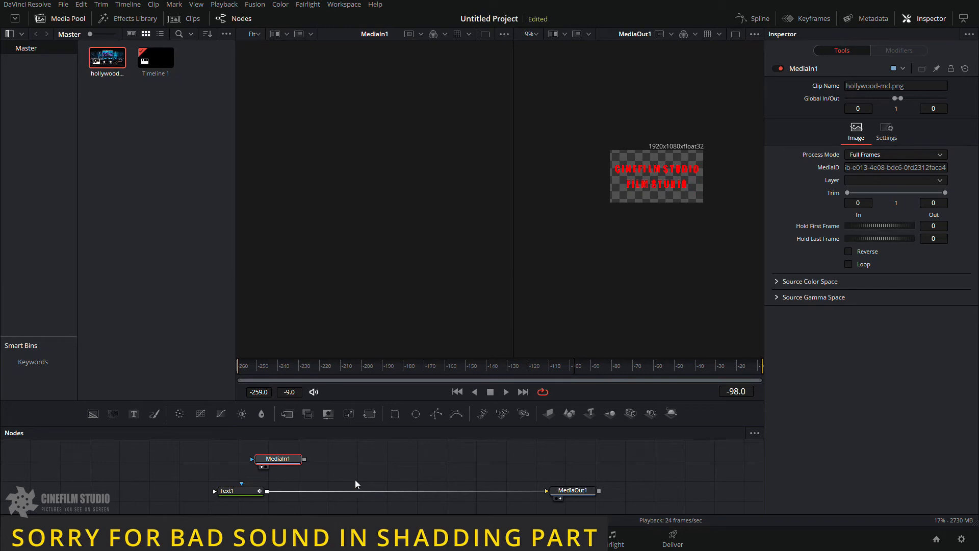
Step: Add a Background node merged with MediaIn1, preview Merge1 in the first viewer, and disconnect MediaIn1 from the merge
{"action": "key", "text": "shift+space"}
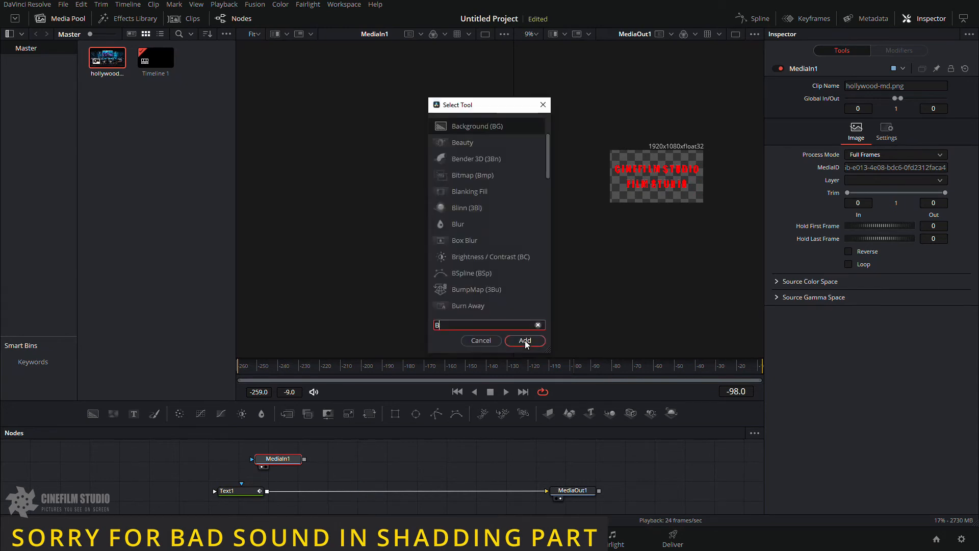
{"action": "left_click", "coordinate": [525, 341]}
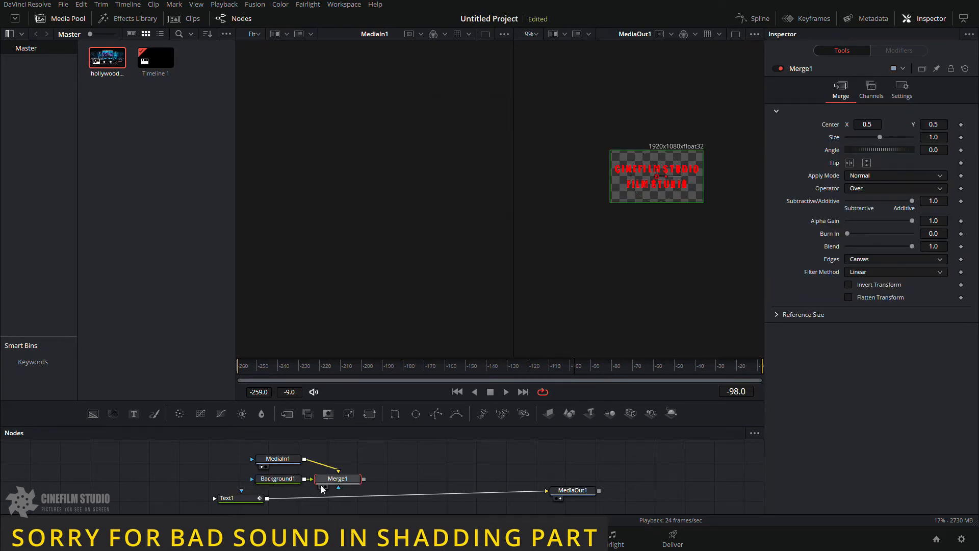
{"action": "left_click_drag", "start_coordinate": [322, 482], "coordinate": [394, 237]}
{"action": "mouse_move", "coordinate": [341, 469]}
{"action": "left_mouse_down"}
{"action": "mouse_move", "coordinate": [350, 439]}
{"action": "mouse_move", "coordinate": [340, 477]}
{"action": "left_mouse_up"}
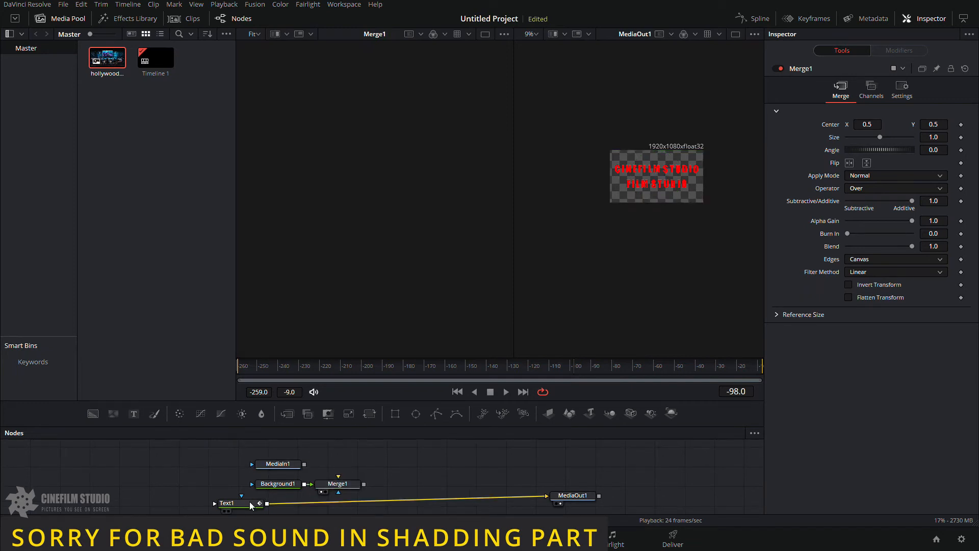
Step: Show Text1 in the first viewer, delete the MediaIn1, Background1 and Merge1 nodes, and reposition the Text1 node
{"action": "left_click_drag", "start_coordinate": [250, 504], "coordinate": [340, 318]}
{"action": "left_click_drag", "start_coordinate": [244, 442], "coordinate": [359, 496]}
{"action": "key", "text": "Delete"}
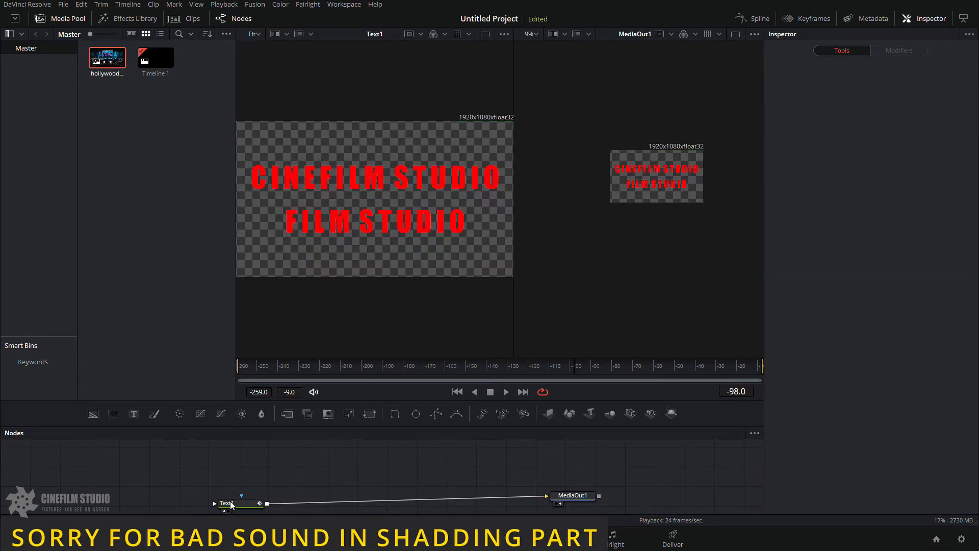
{"action": "left_click_drag", "start_coordinate": [231, 501], "coordinate": [320, 484]}
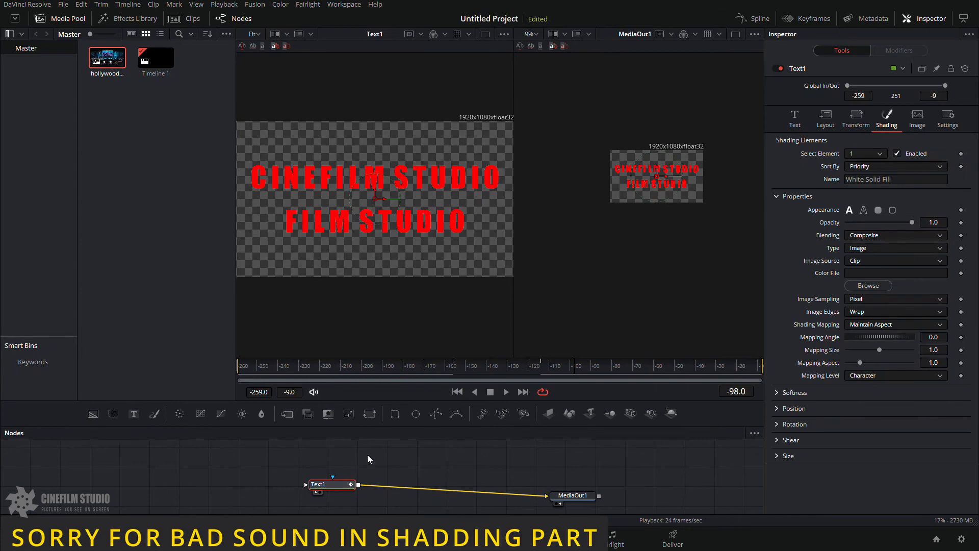
{"action": "left_click_drag", "start_coordinate": [312, 485], "coordinate": [251, 485]}
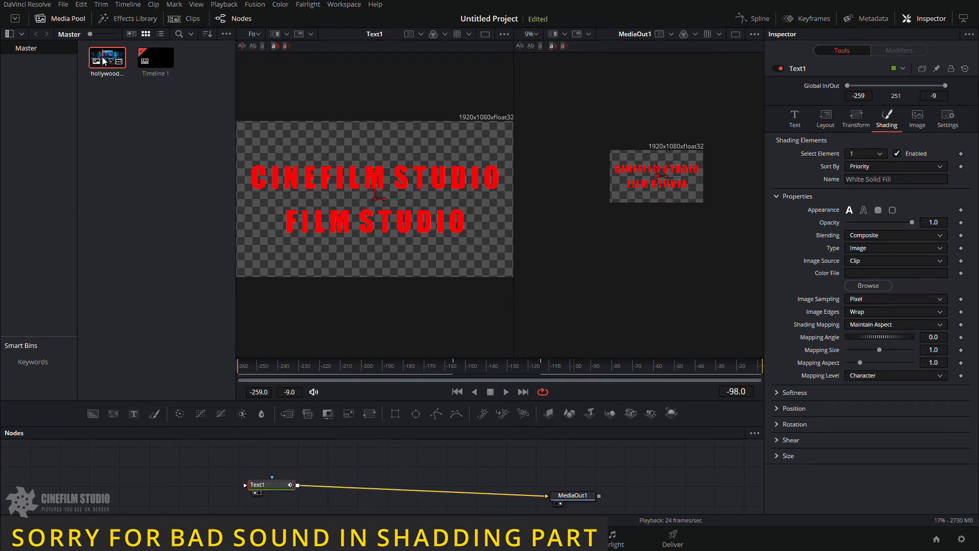
Step: Step back through the edit history to remove the hollywood-md.png import and its extra nodes, keeping Text1's fill as Image with source Clip
{"action": "key", "text": "ctrl+z"}
{"action": "key", "text": "ctrl+z"}
{"action": "key", "text": "ctrl+z"}
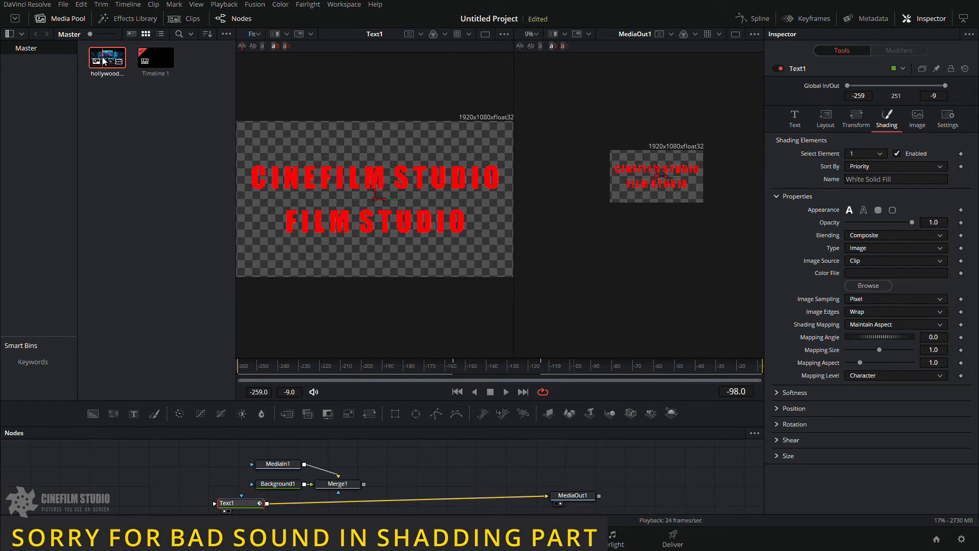
{"action": "key", "text": "ctrl+z"}
{"action": "key", "text": "ctrl+z"}
{"action": "key", "text": "ctrl+z"}
{"action": "key", "text": "ctrl+z"}
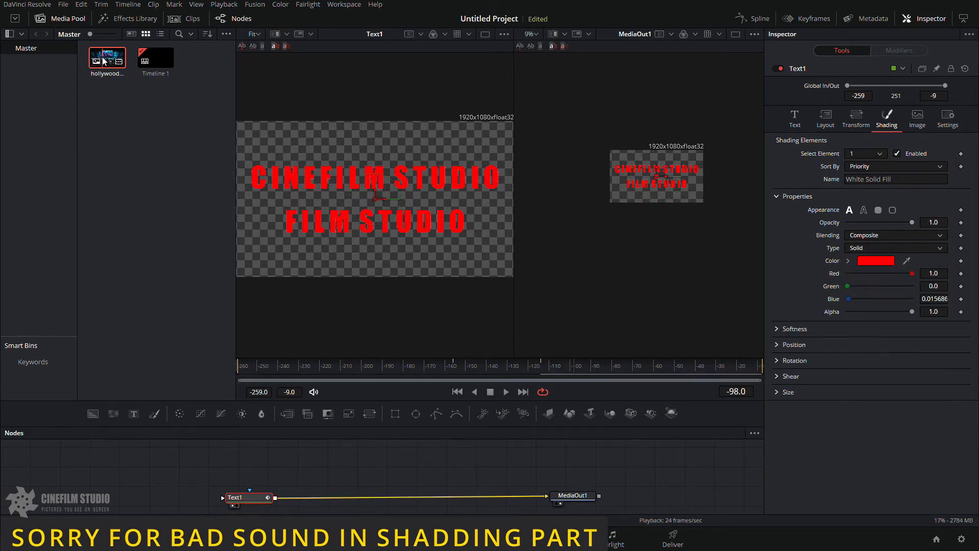
{"action": "key", "text": "ctrl+z"}
{"action": "key", "text": "ctrl+z"}
{"action": "key", "text": "ctrl+z"}
{"action": "key", "text": "ctrl+z"}
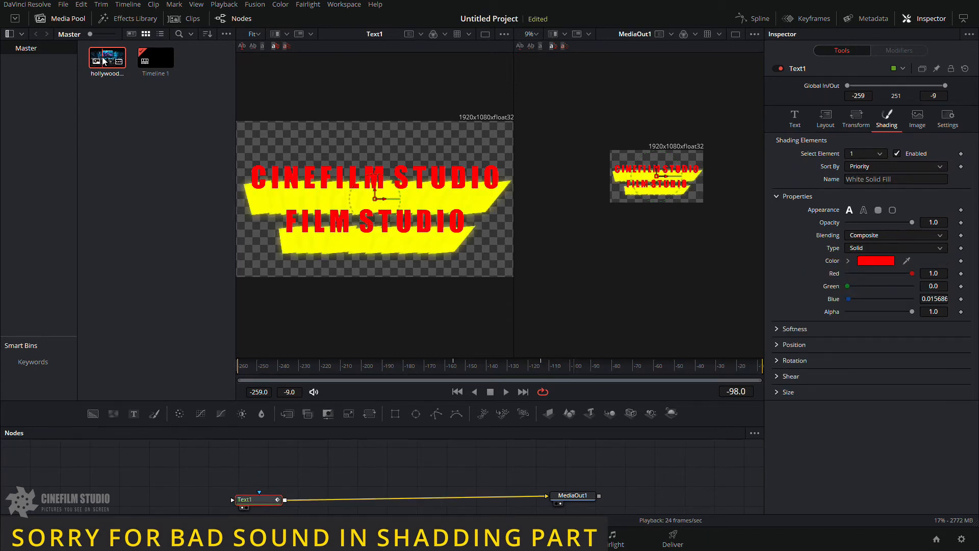
{"action": "key", "text": "ctrl+z"}
{"action": "key", "text": "ctrl+z"}
{"action": "key", "text": "ctrl+z"}
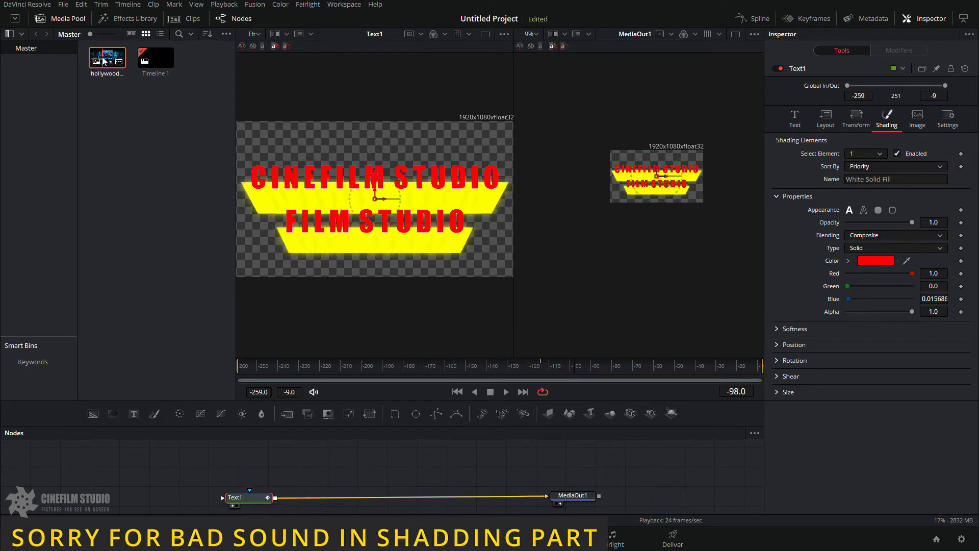
{"action": "key", "text": "ctrl+z"}
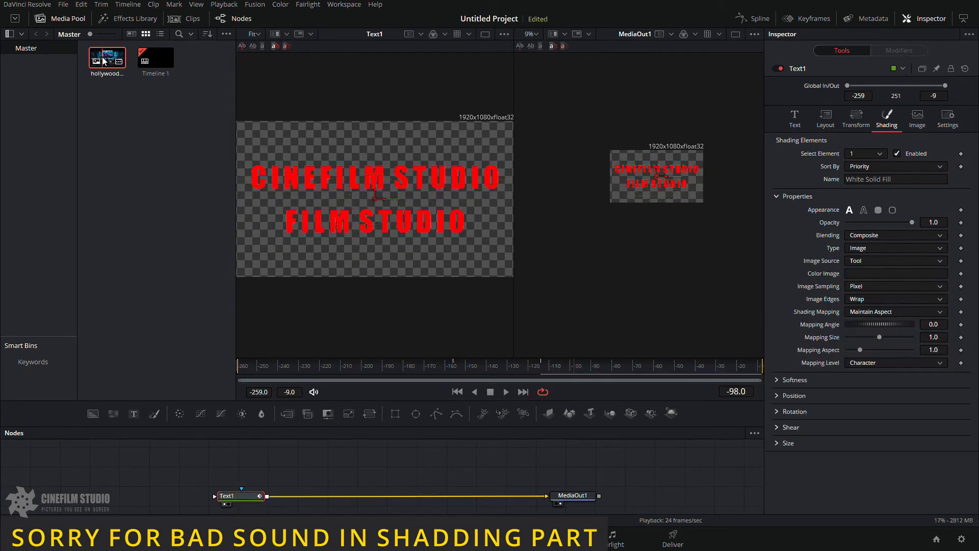
{"action": "key", "text": "ctrl+z"}
{"action": "key", "text": "ctrl+z"}
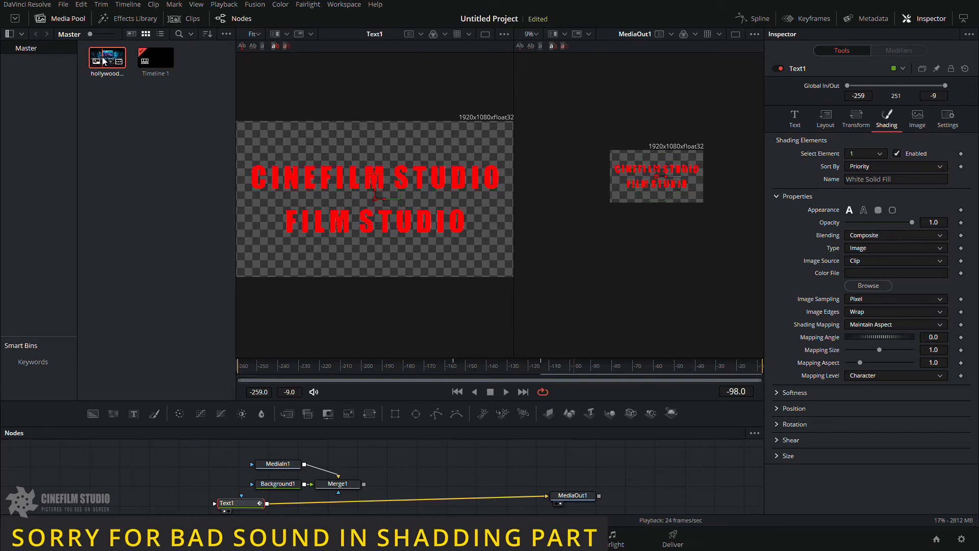
{"action": "key", "text": "ctrl+z"}
{"action": "key", "text": "ctrl+z"}
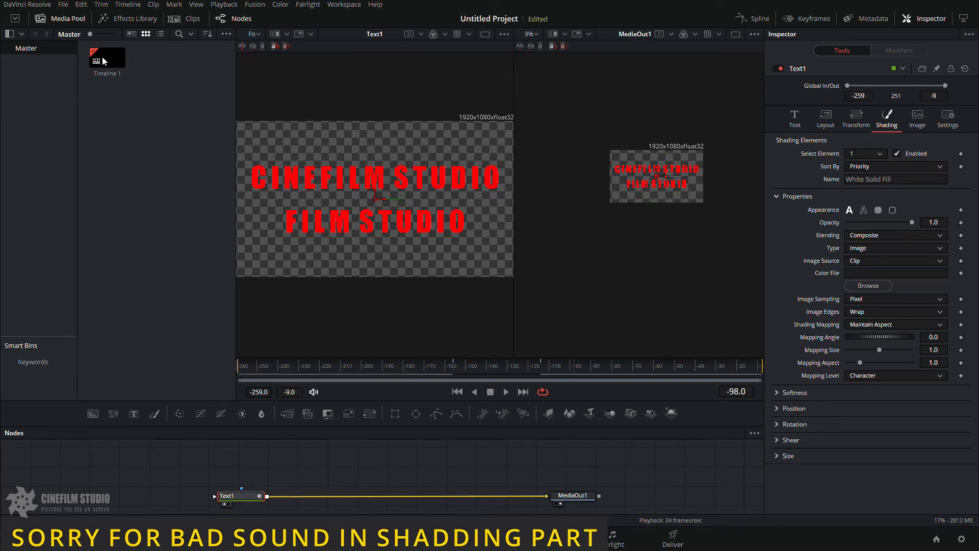
Step: Load hollywood-md.png from the website pictures folder as the color file of Text1's image fill
{"action": "left_click", "coordinate": [868, 286]}
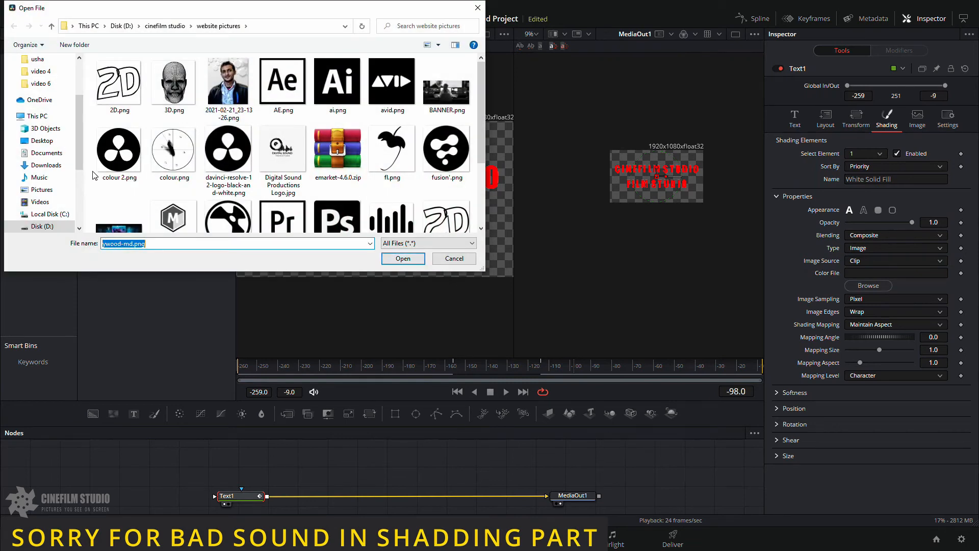
{"action": "scroll", "coordinate": [298, 173], "scroll_direction": "down", "scroll_amount": 1}
{"action": "double_click", "coordinate": [119, 202]}
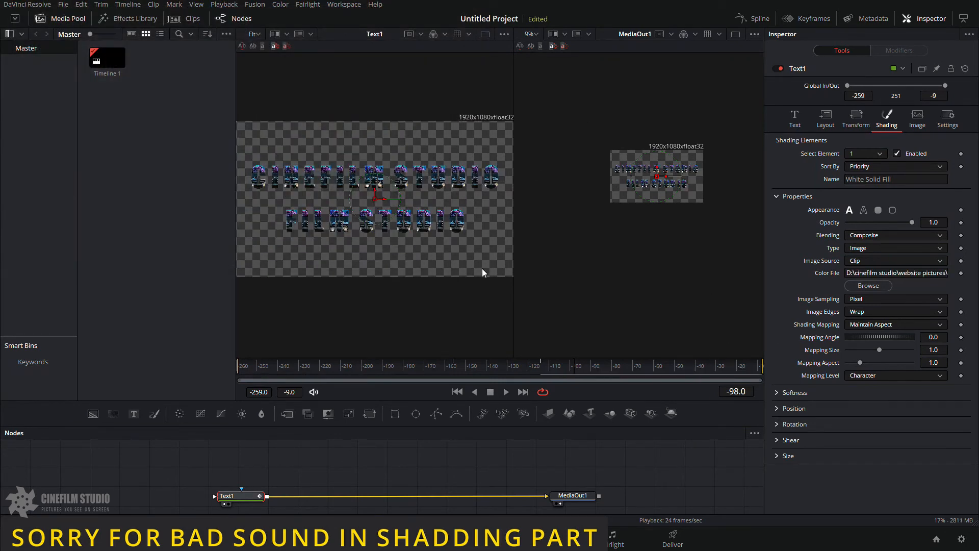
Step: Show Text1 in a single viewer and examine how the image fills the individual letters up close and at full frame
{"action": "key", "text": "2"}
{"action": "left_click", "coordinate": [736, 34]}
{"action": "scroll", "coordinate": [521, 209], "scroll_direction": "up", "scroll_amount": 10}
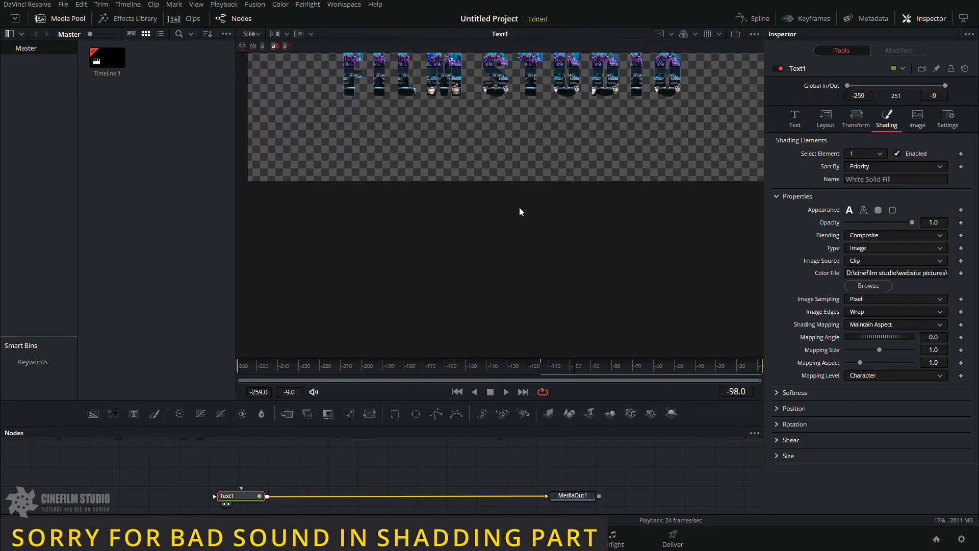
{"action": "scroll", "coordinate": [523, 212], "scroll_direction": "down", "scroll_amount": 3}
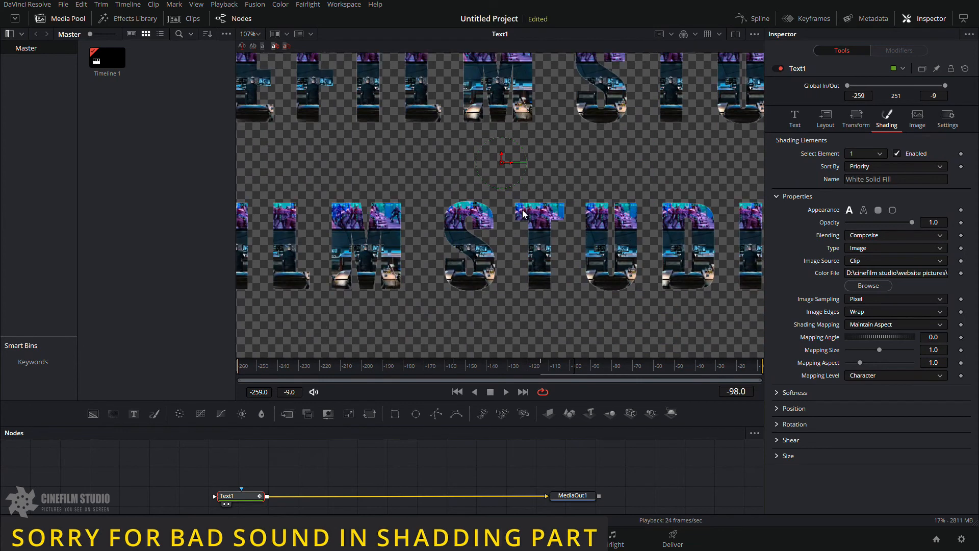
{"action": "scroll", "coordinate": [522, 213], "scroll_direction": "down", "scroll_amount": 6}
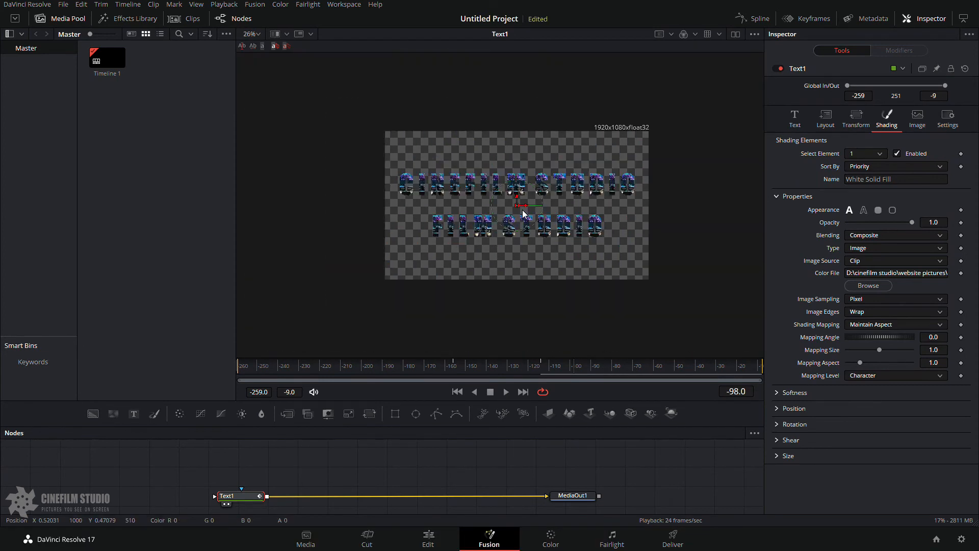
{"action": "scroll", "coordinate": [522, 213], "scroll_direction": "up", "scroll_amount": 1}
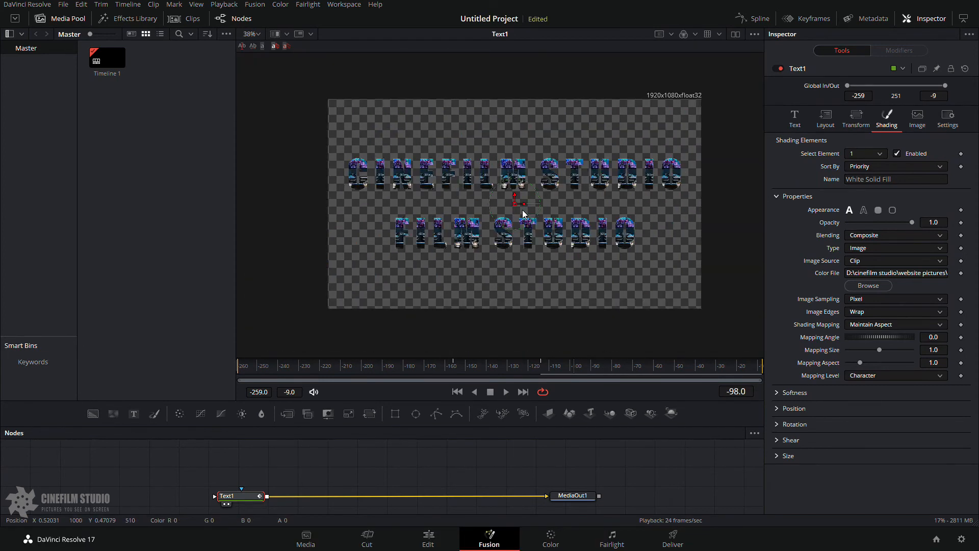
{"action": "left_click", "coordinate": [776, 397]}
{"action": "left_click", "coordinate": [775, 396]}
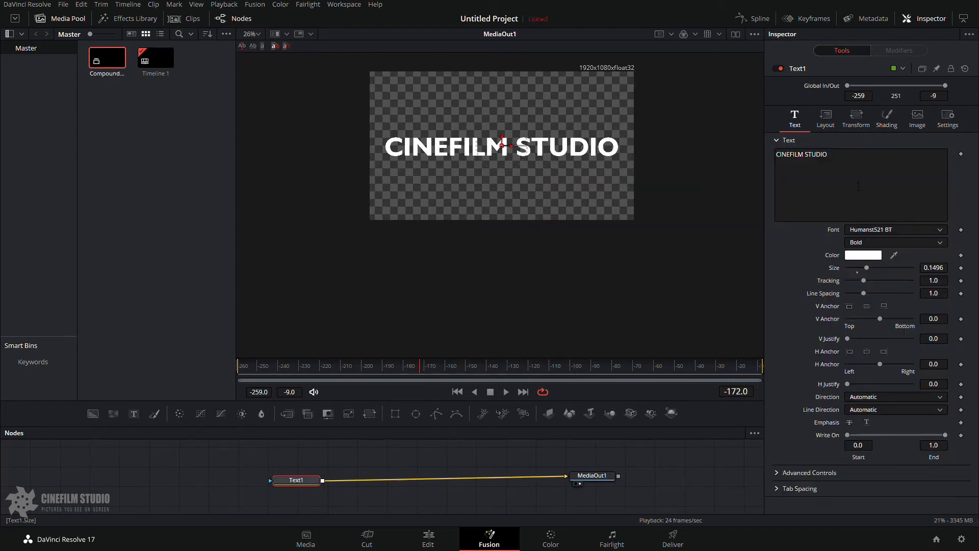
Step: Review the modifier and animation options offered for Text1's styled text without applying any
{"action": "right_click", "coordinate": [858, 186]}
{"action": "right_click", "coordinate": [824, 182]}
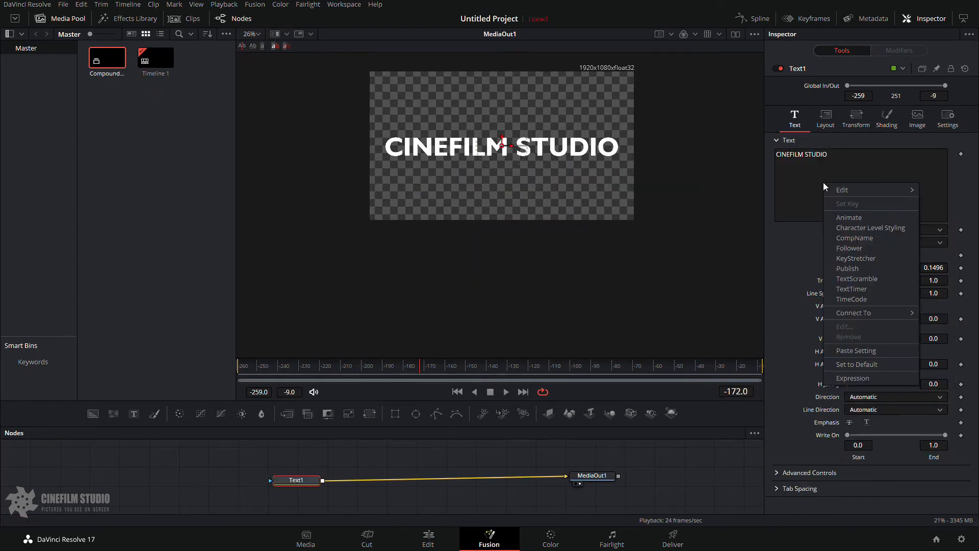
{"action": "right_click", "coordinate": [813, 176]}
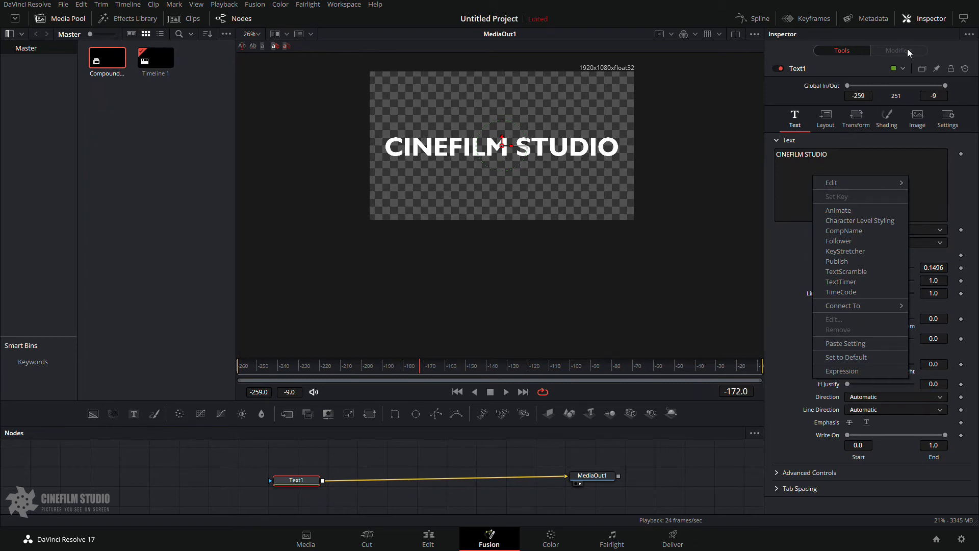
{"action": "right_click", "coordinate": [913, 152]}
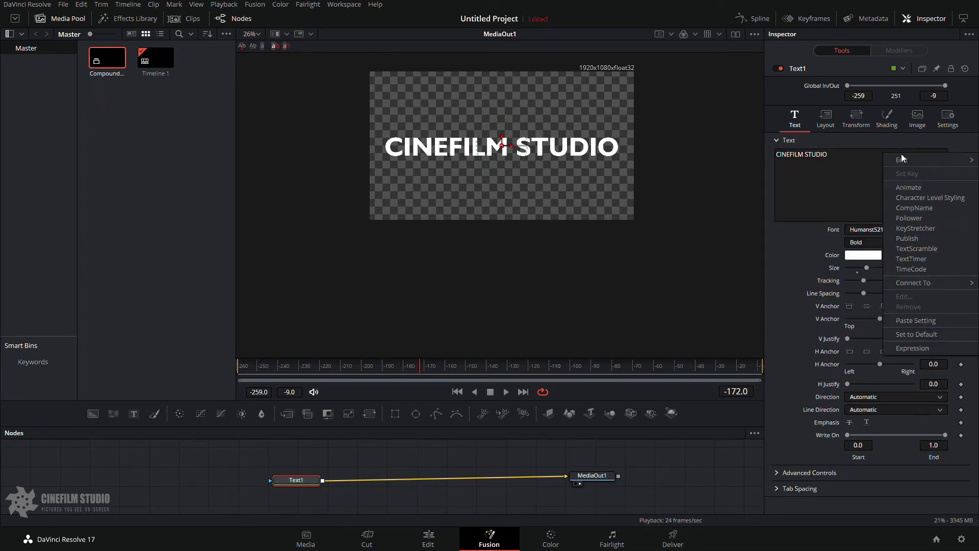
{"action": "right_click", "coordinate": [845, 170]}
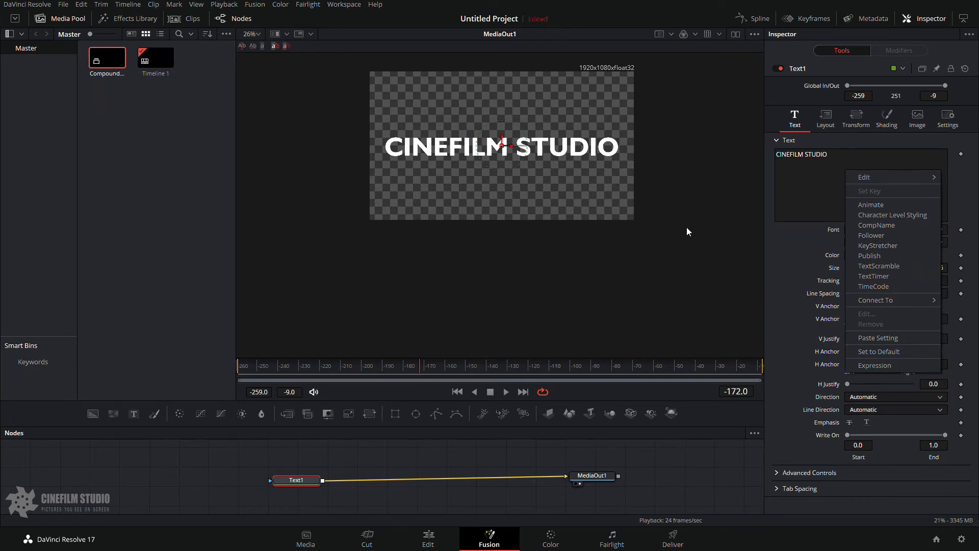
{"action": "left_click", "coordinate": [743, 229]}
Step: Try red #ff0000 as Text1's text color and undo the color change
{"action": "left_click", "coordinate": [863, 255]}
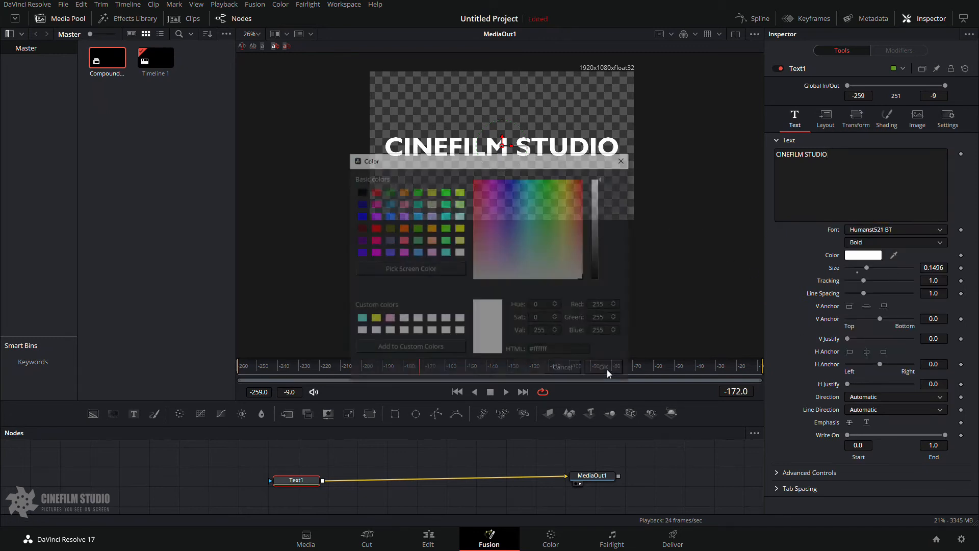
{"action": "left_click_drag", "start_coordinate": [546, 204], "coordinate": [685, 143]}
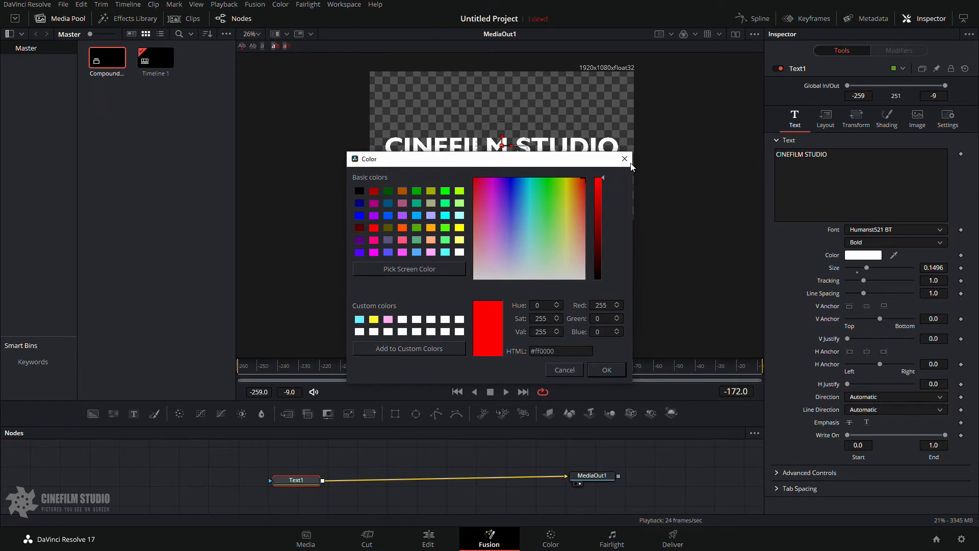
{"action": "left_click", "coordinate": [579, 373]}
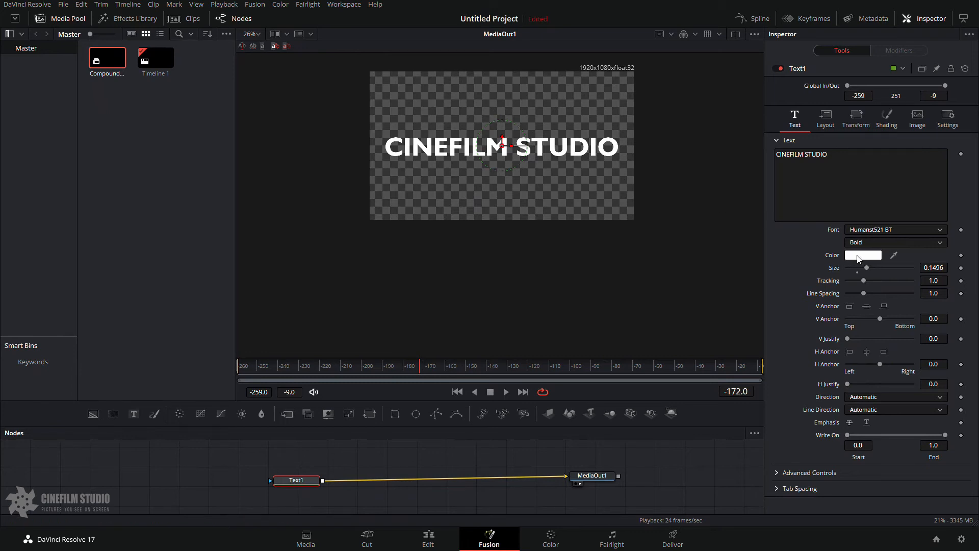
{"action": "left_click", "coordinate": [858, 256]}
{"action": "left_click_drag", "start_coordinate": [507, 247], "coordinate": [592, 188]}
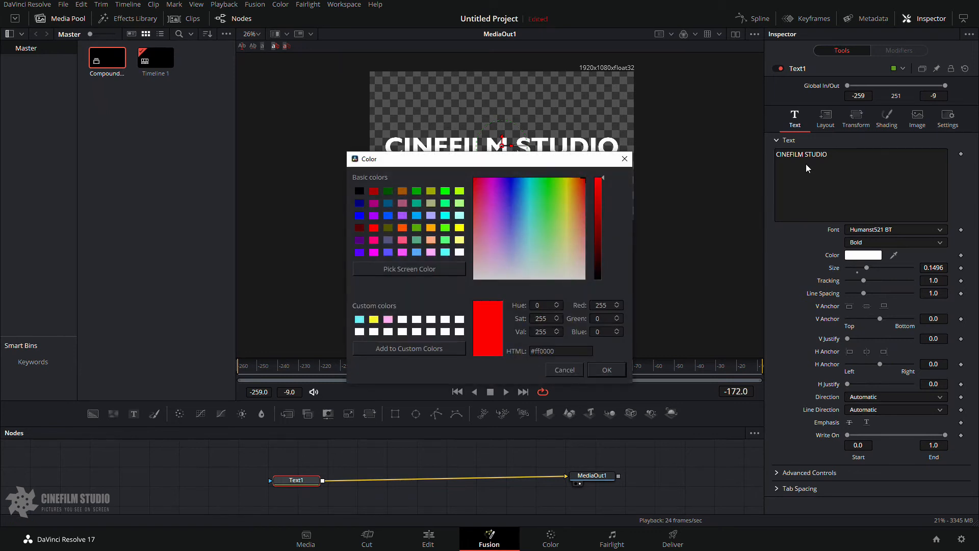
{"action": "key", "text": "Return"}
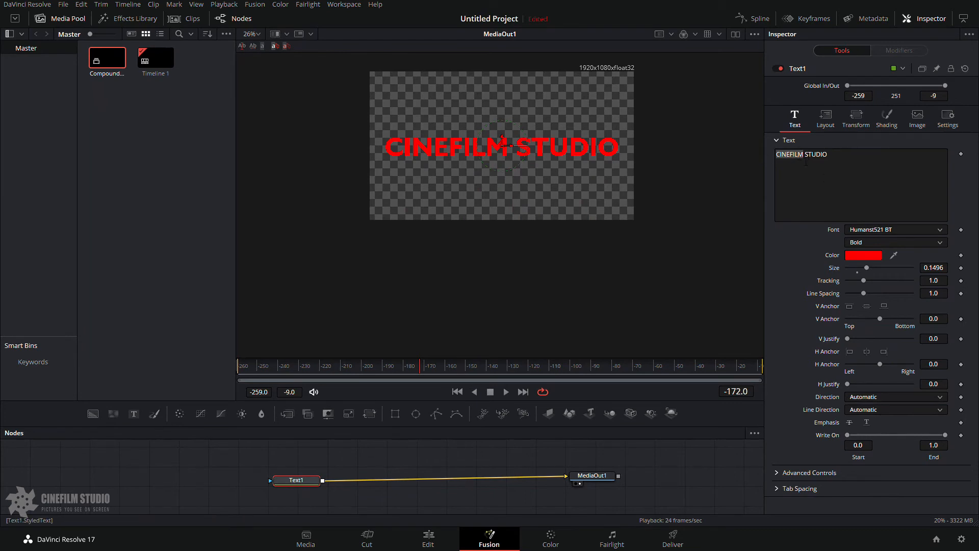
{"action": "key", "text": "ctrl+z"}
Step: Add the Character Level Styling modifier to Text1's text and look through its Text and Transform settings
{"action": "right_click", "coordinate": [820, 199]}
{"action": "left_click", "coordinate": [878, 249]}
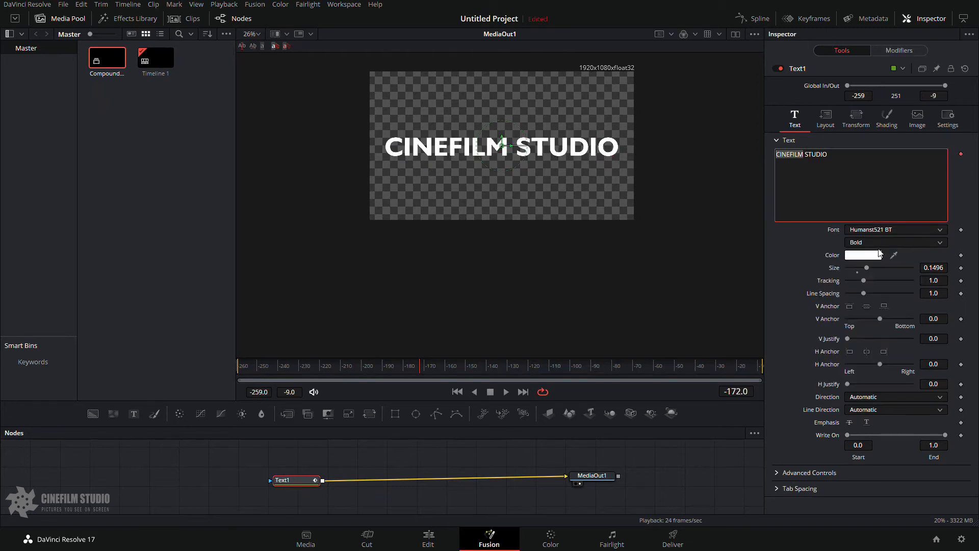
{"action": "left_click", "coordinate": [903, 52]}
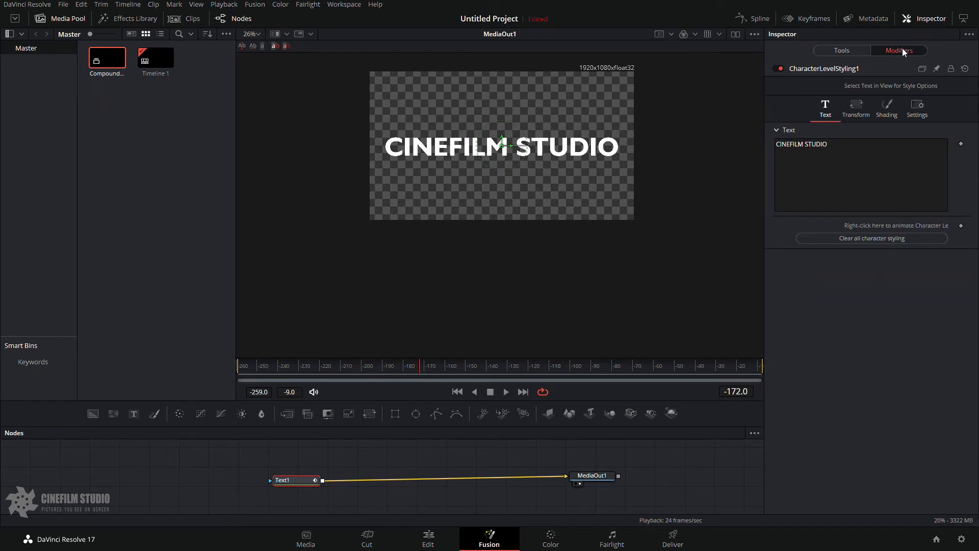
{"action": "left_click", "coordinate": [845, 51]}
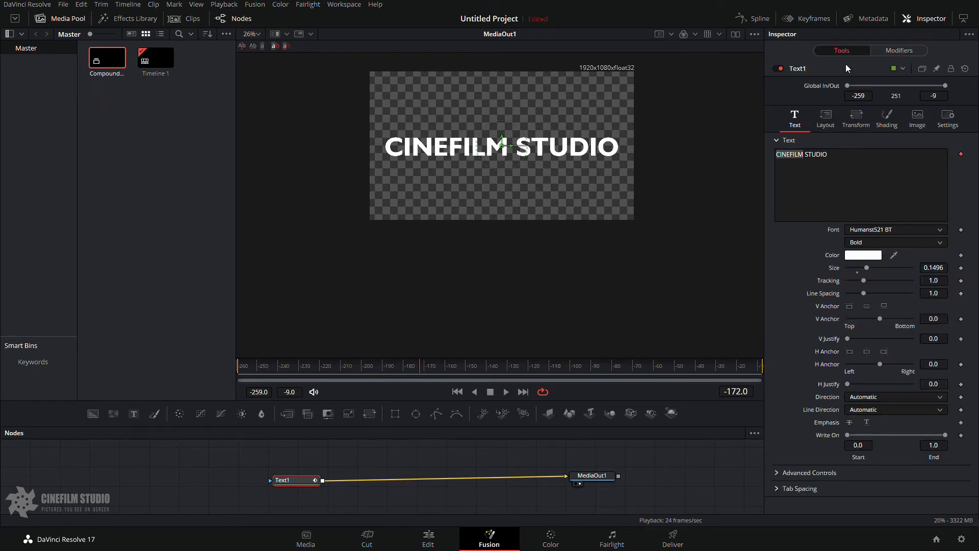
{"action": "left_click", "coordinate": [899, 51]}
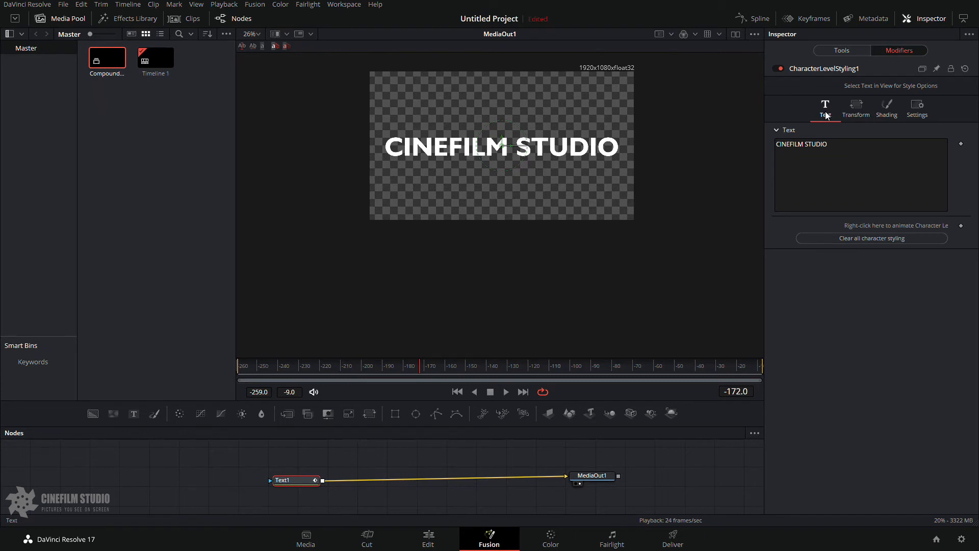
{"action": "left_click", "coordinate": [826, 159]}
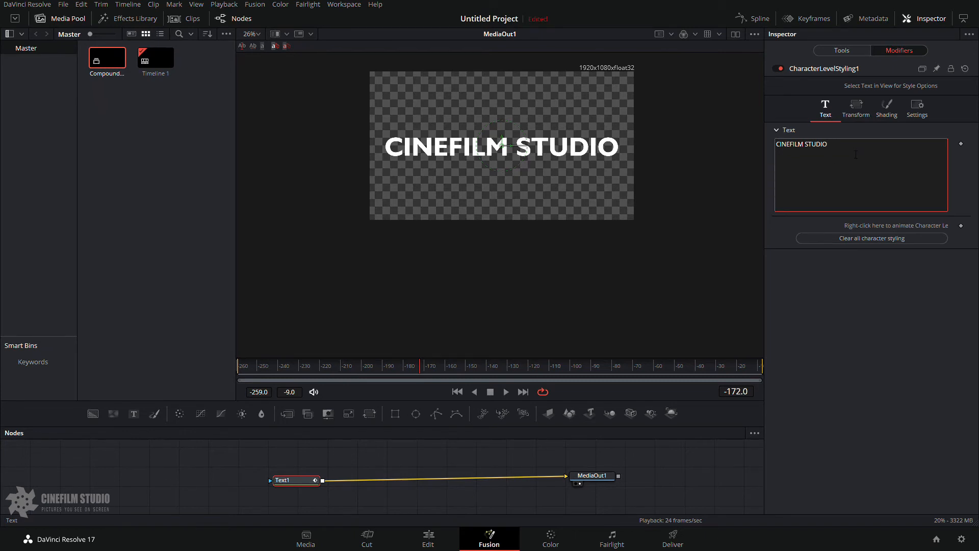
{"action": "left_click", "coordinate": [859, 108]}
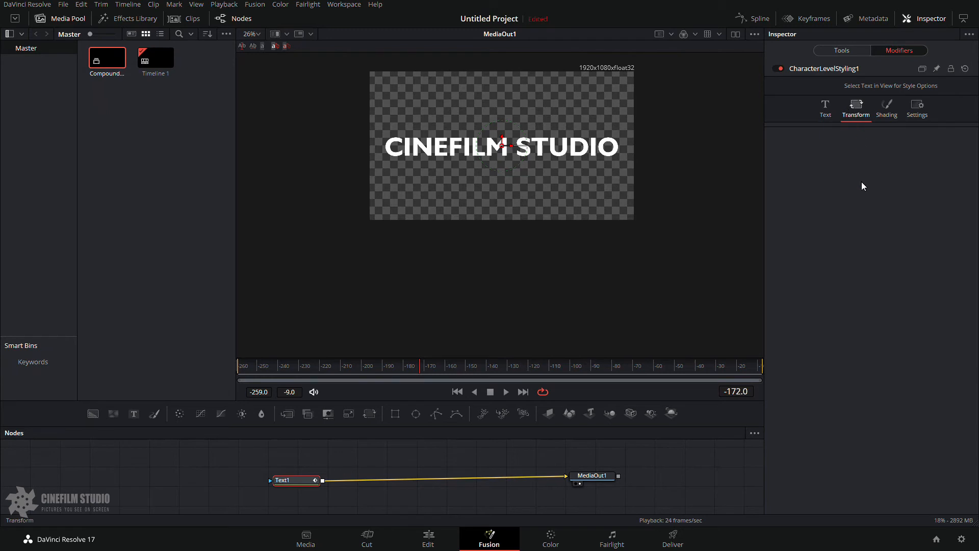
{"action": "left_click", "coordinate": [827, 117]}
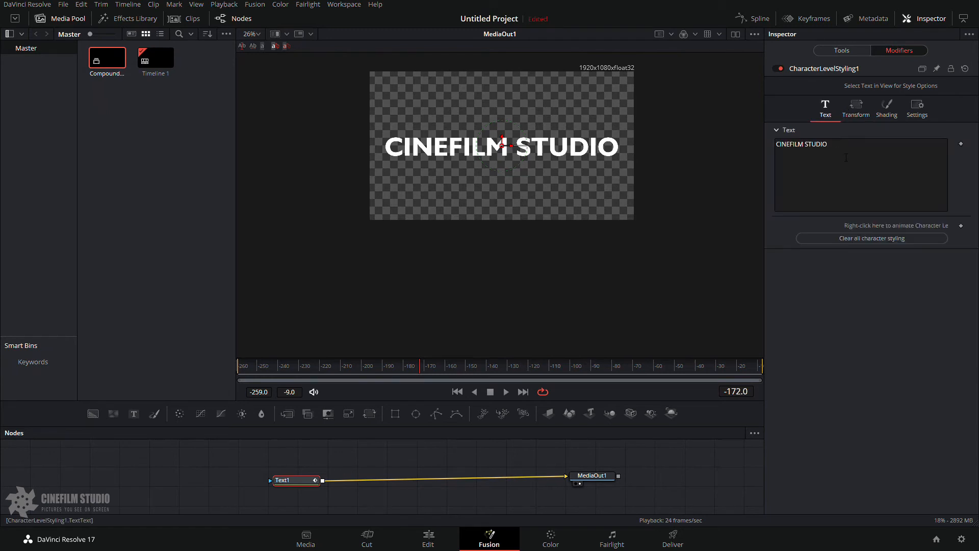
{"action": "left_click", "coordinate": [852, 108]}
{"action": "left_click", "coordinate": [828, 106]}
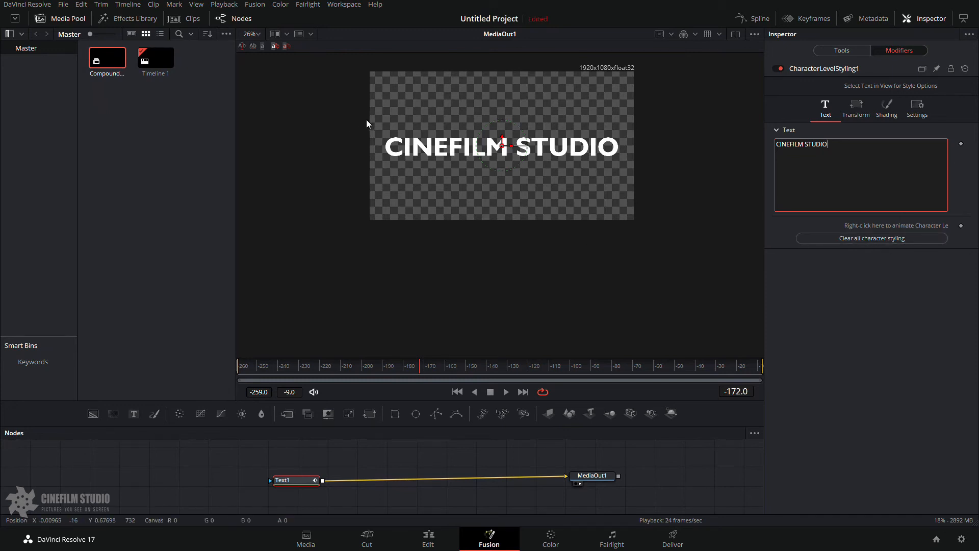
Step: Select the word CINEFILM in the viewer, try several fonts on it, and set its font to IRON MAN OF WAR 002 NCV
{"action": "left_click_drag", "start_coordinate": [366, 120], "coordinate": [512, 177]}
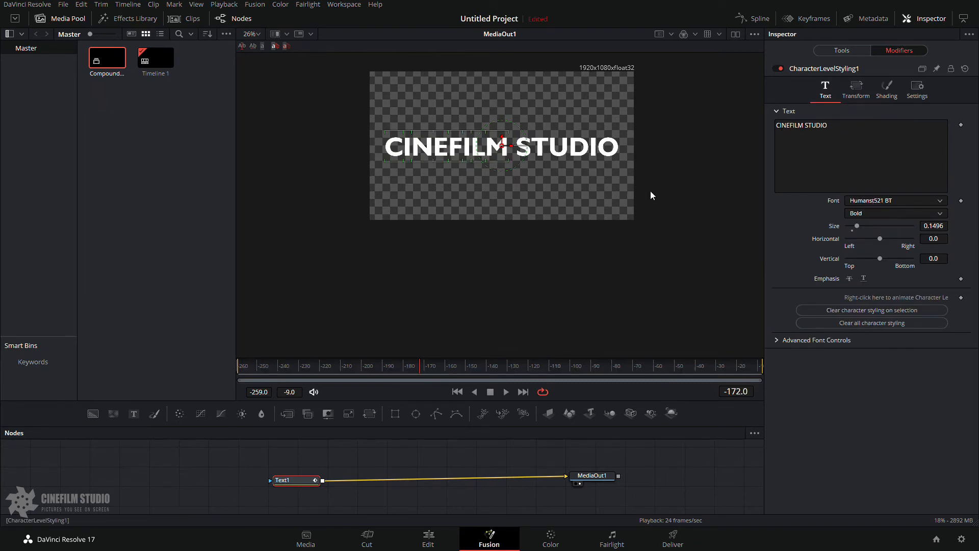
{"action": "left_click", "coordinate": [872, 203]}
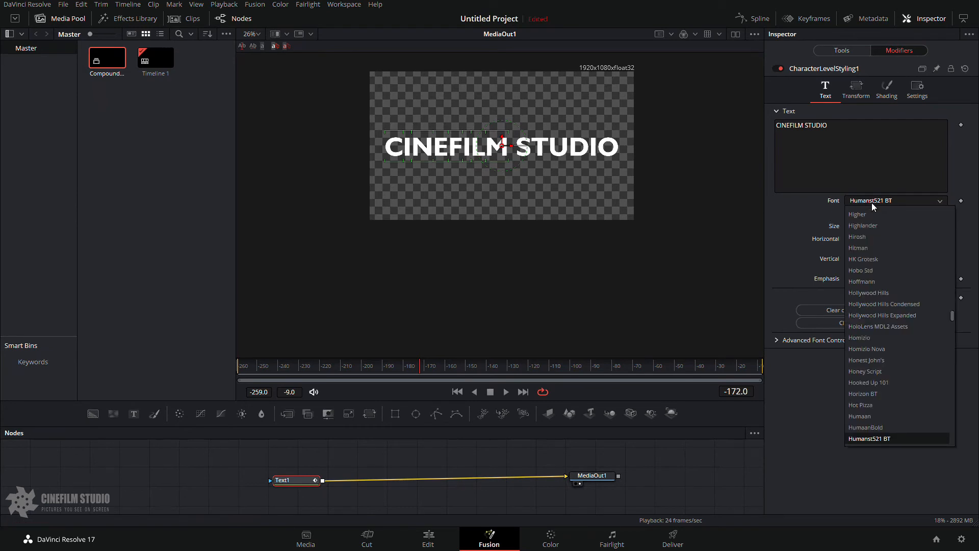
{"action": "key", "text": "i"}
{"action": "key", "text": "m"}
{"action": "key", "text": "o"}
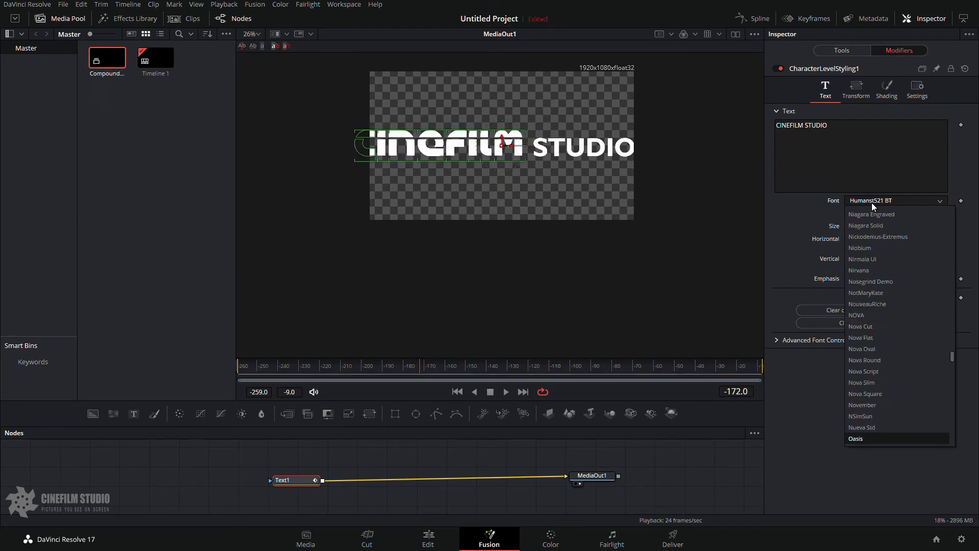
{"action": "key", "text": "i"}
{"action": "key", "text": "m"}
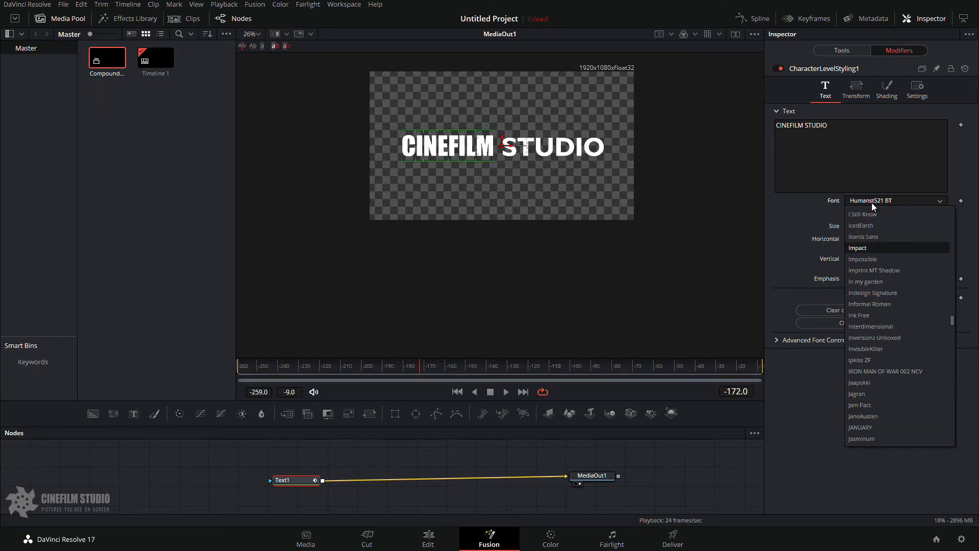
{"action": "key", "text": "Down"}
{"action": "key", "text": "Down"}
{"action": "key", "text": "Down"}
{"action": "key", "text": "Down"}
{"action": "key", "text": "Down"}
{"action": "key", "text": "Down"}
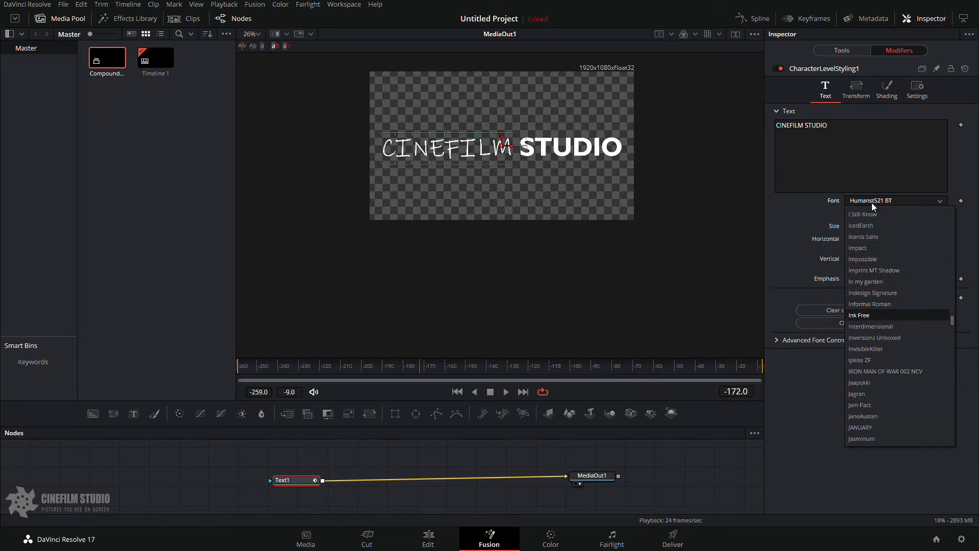
{"action": "key", "text": "Down"}
{"action": "key", "text": "Down"}
{"action": "key", "text": "Down"}
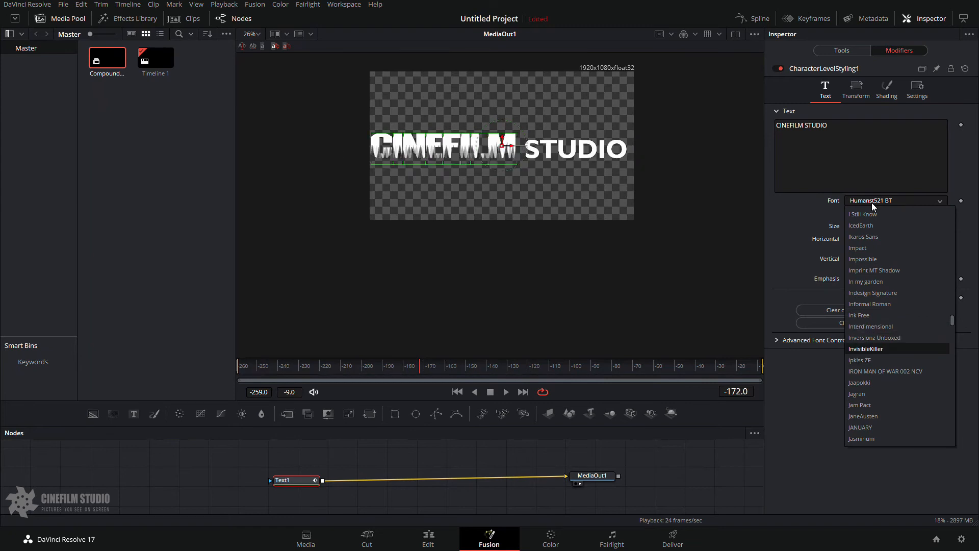
{"action": "key", "text": "Down"}
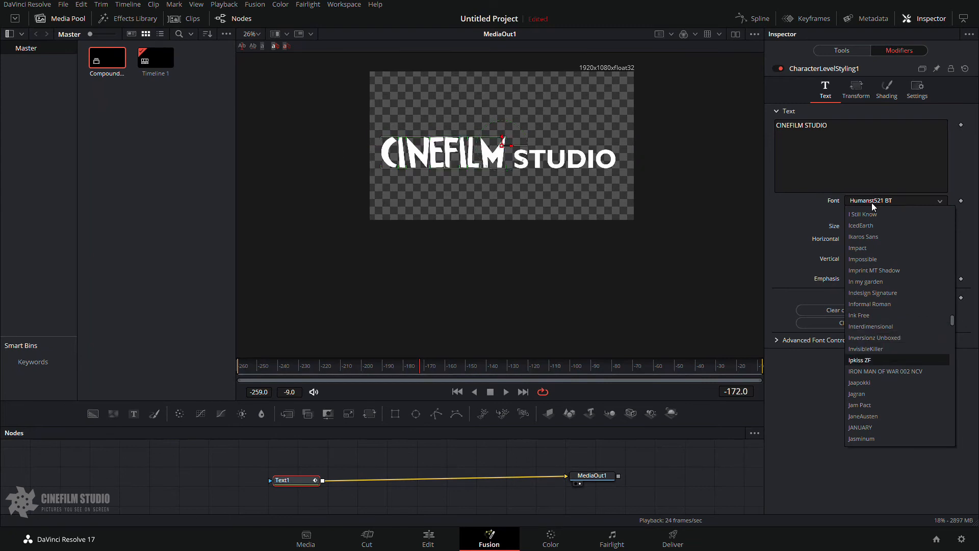
{"action": "key", "text": "Down"}
{"action": "key", "text": "Return"}
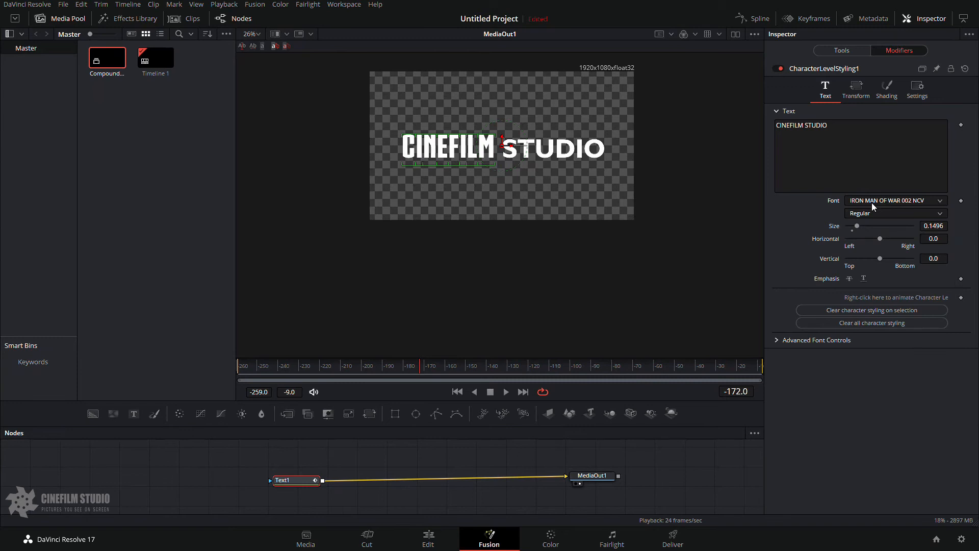
Step: Keep the word CINEFILM in the Regular style, enlarge it slightly, and deselect it
{"action": "left_click", "coordinate": [871, 213]}
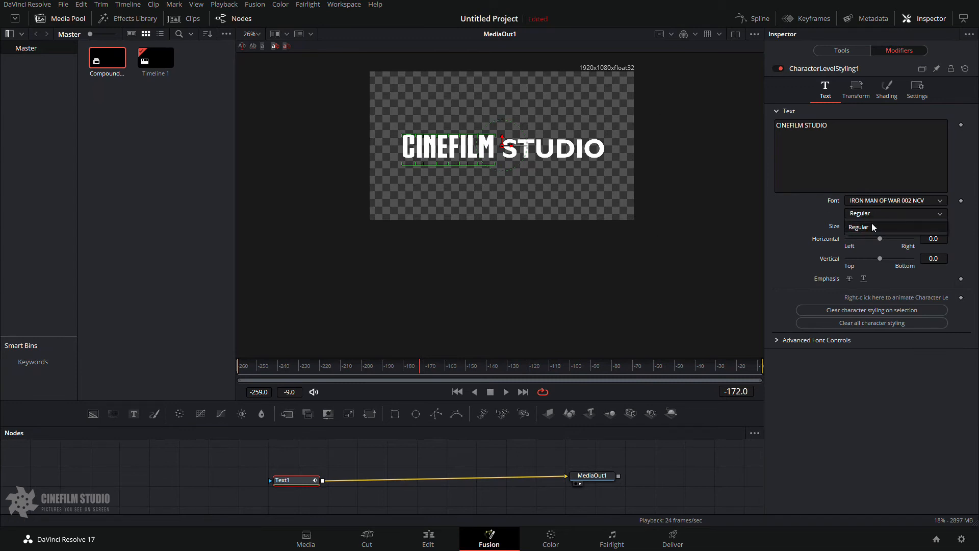
{"action": "left_click", "coordinate": [877, 227]}
{"action": "left_click_drag", "start_coordinate": [859, 226], "coordinate": [863, 225]}
{"action": "left_click", "coordinate": [509, 127]}
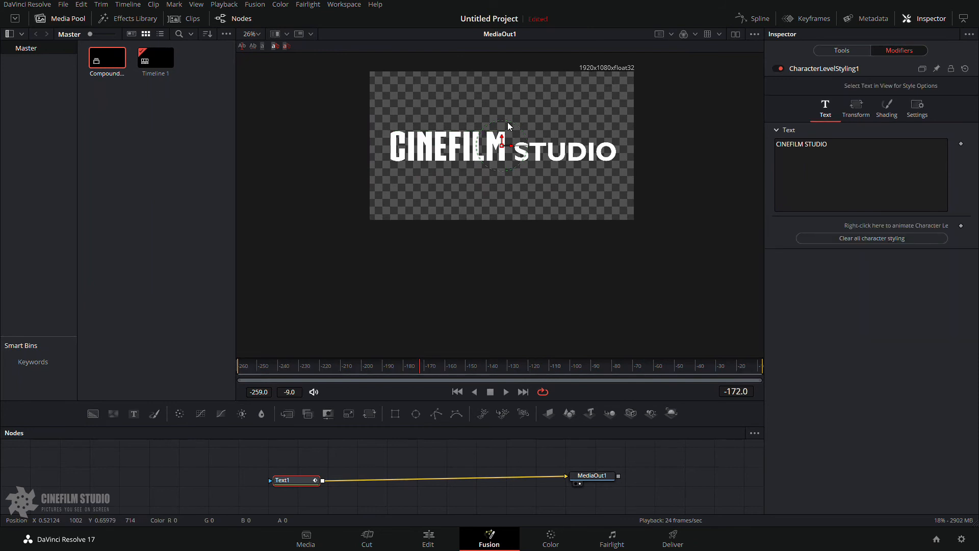
Step: Select the letter D of STUDIO in the viewer and set its font to Homizio Nova and its size to 0.26
{"action": "left_click_drag", "start_coordinate": [507, 121], "coordinate": [525, 159]}
{"action": "key", "text": "ctrl+z"}
{"action": "left_click_drag", "start_coordinate": [568, 130], "coordinate": [586, 168]}
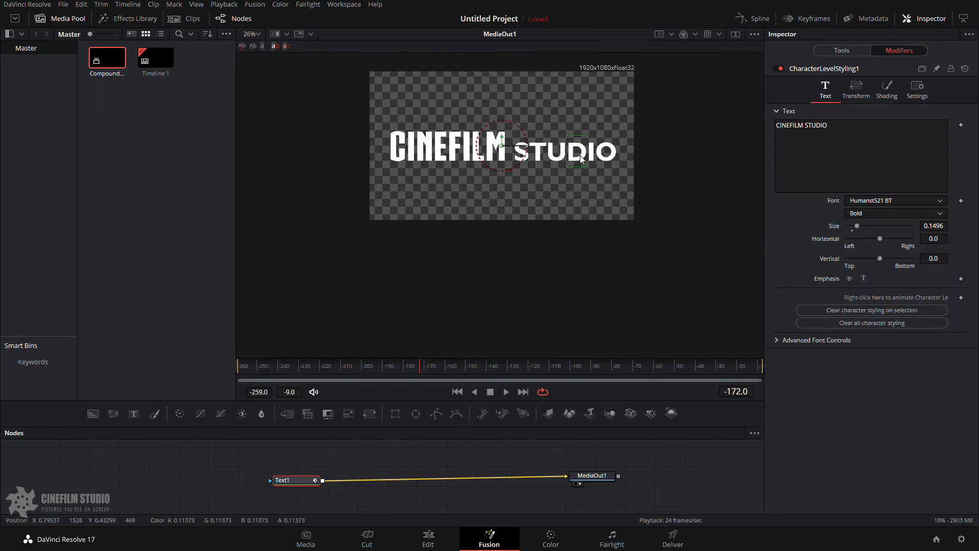
{"action": "left_click", "coordinate": [878, 200]}
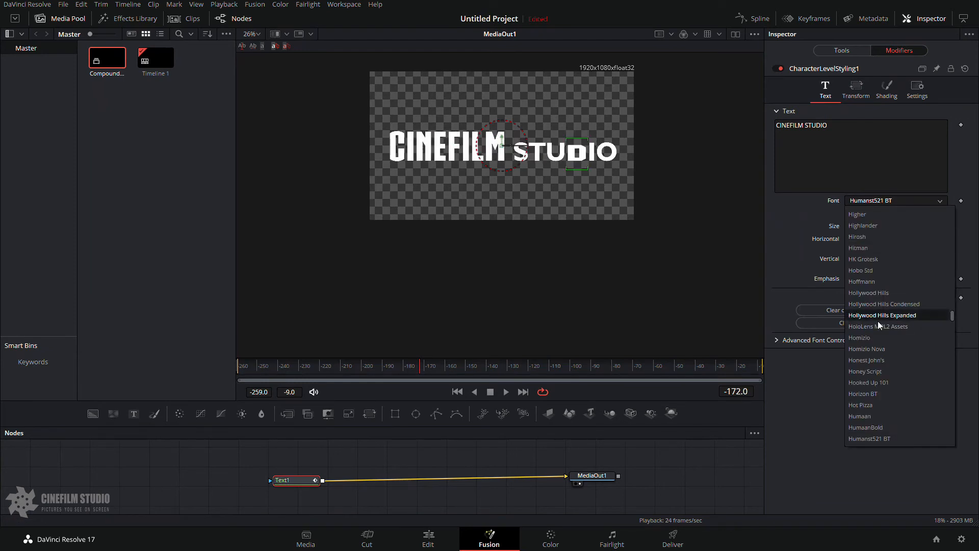
{"action": "left_click", "coordinate": [884, 348]}
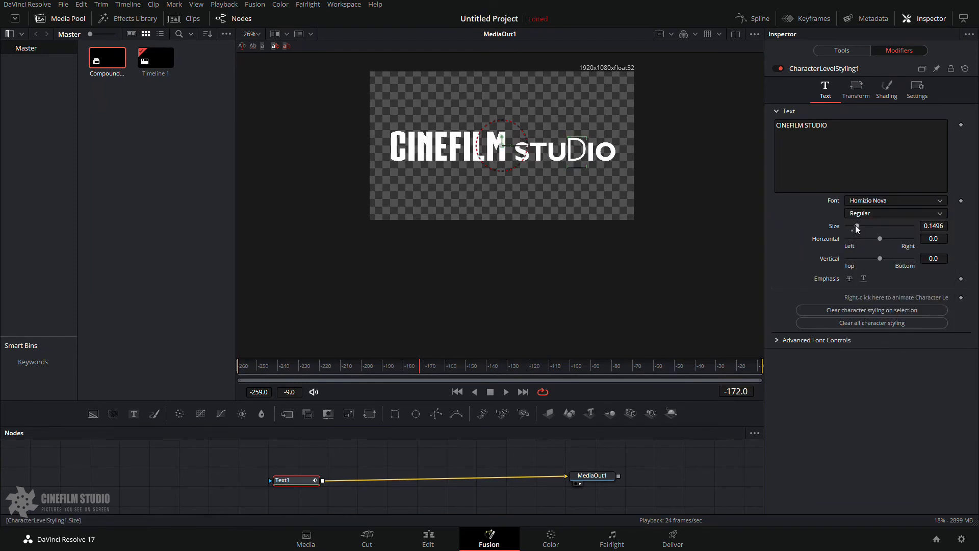
{"action": "left_click_drag", "start_coordinate": [856, 225], "coordinate": [862, 225]}
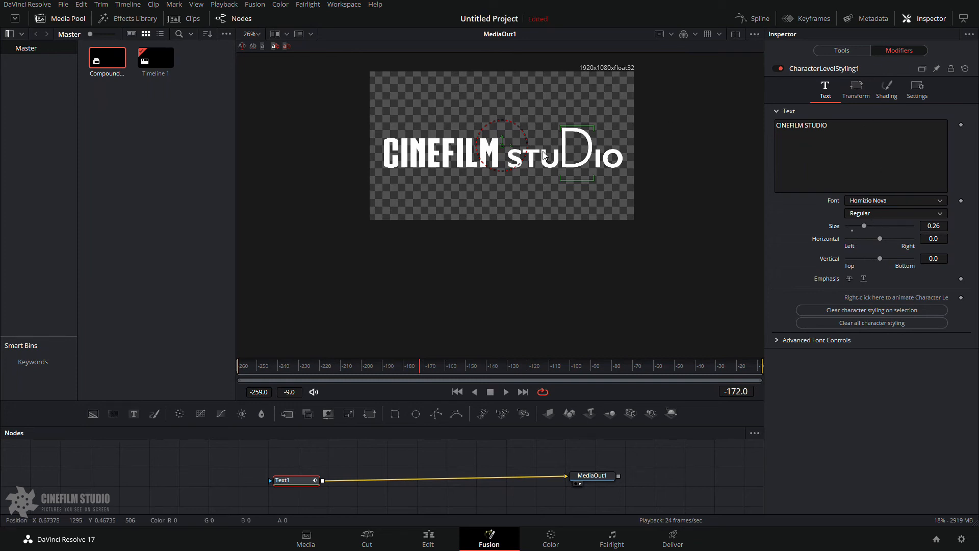
Step: Compare Text1's base text settings with the Character Level Styling modifier's Text, Transform and Shading settings
{"action": "left_click", "coordinate": [842, 51]}
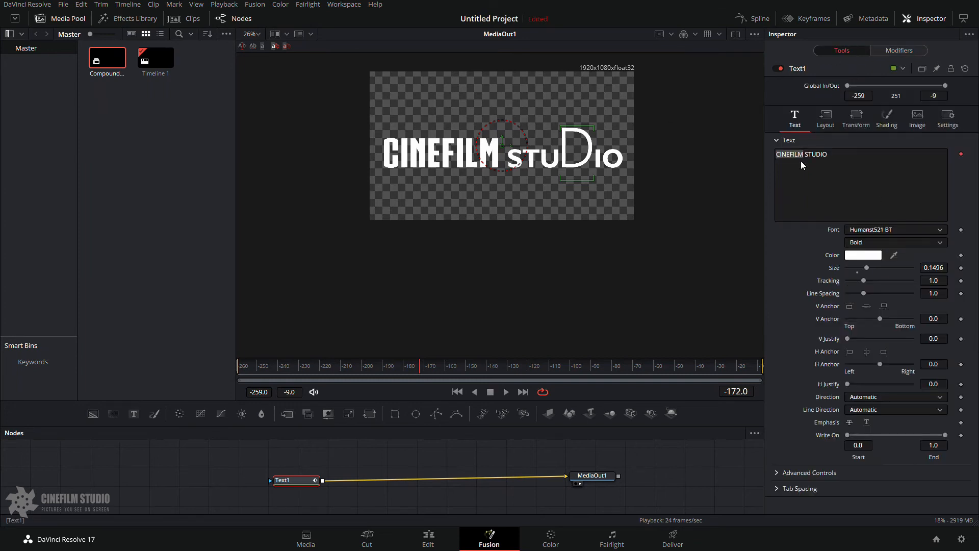
{"action": "left_click", "coordinate": [890, 51]}
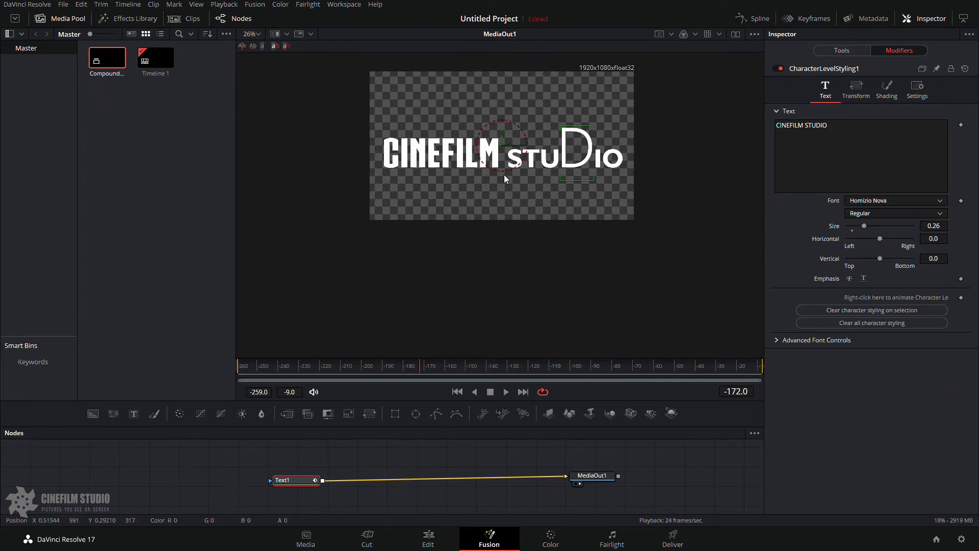
{"action": "left_click", "coordinate": [856, 87]}
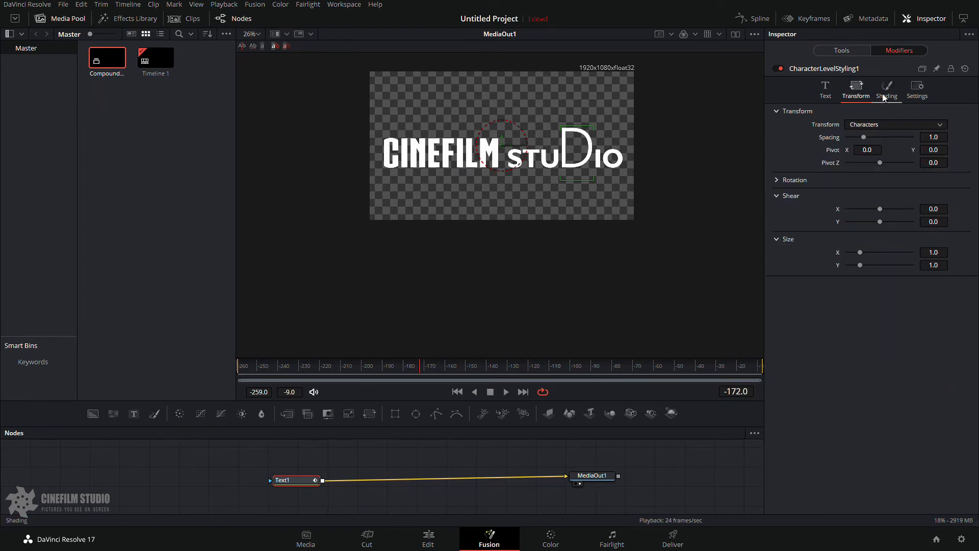
{"action": "left_click", "coordinate": [887, 92]}
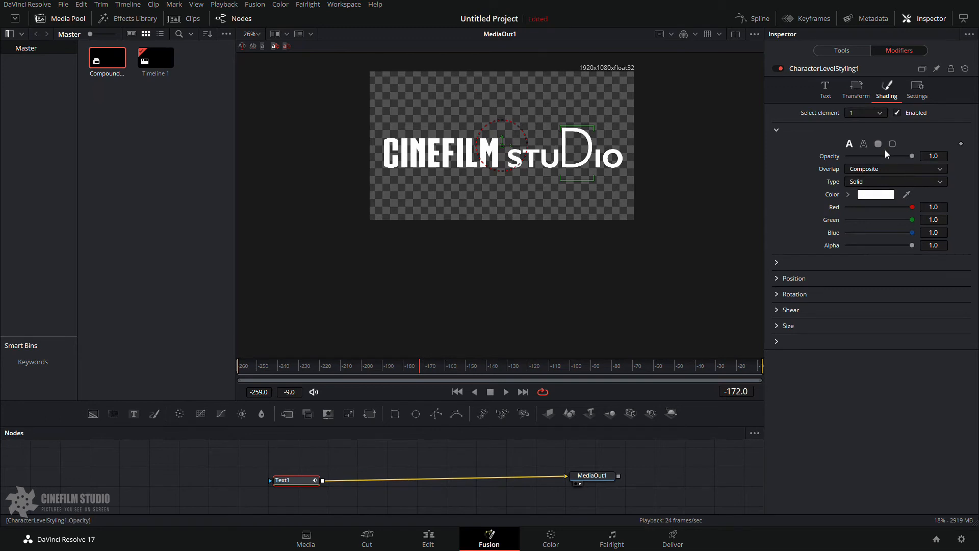
Step: Try the border shape and Solid overlap on the letter D, return to the text fill, and check the fill types
{"action": "left_click", "coordinate": [883, 171]}
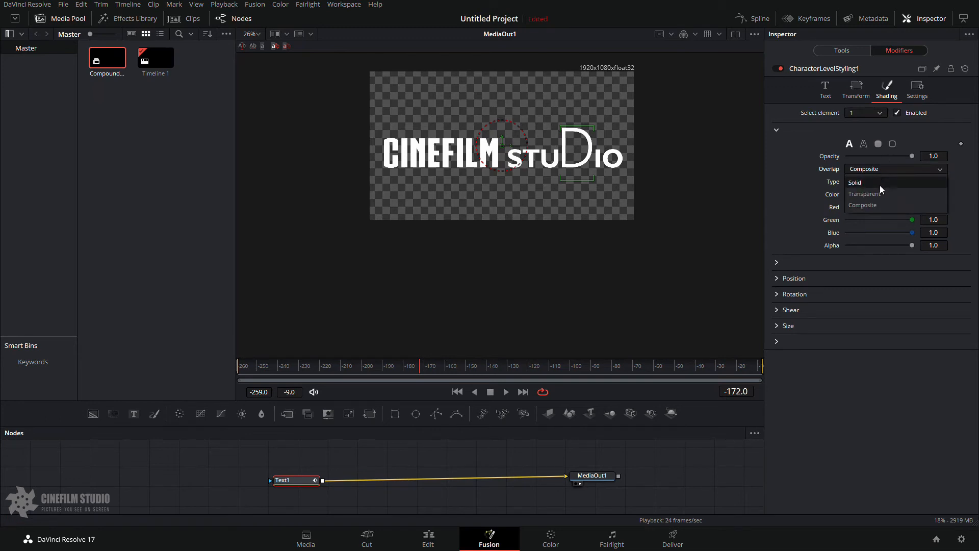
{"action": "left_click", "coordinate": [880, 186]}
{"action": "left_click", "coordinate": [892, 145]}
{"action": "left_click", "coordinate": [880, 170]}
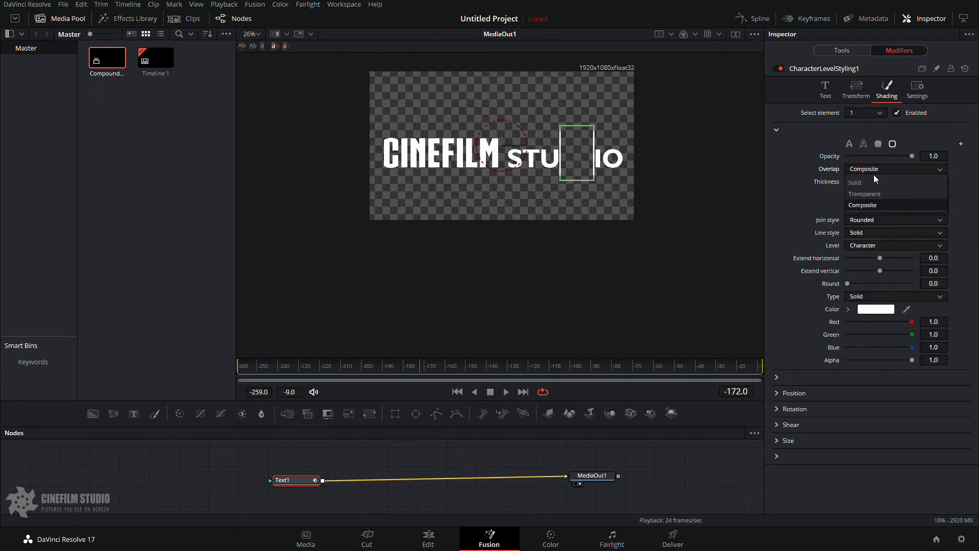
{"action": "left_click", "coordinate": [860, 184]}
{"action": "left_click", "coordinate": [880, 170]}
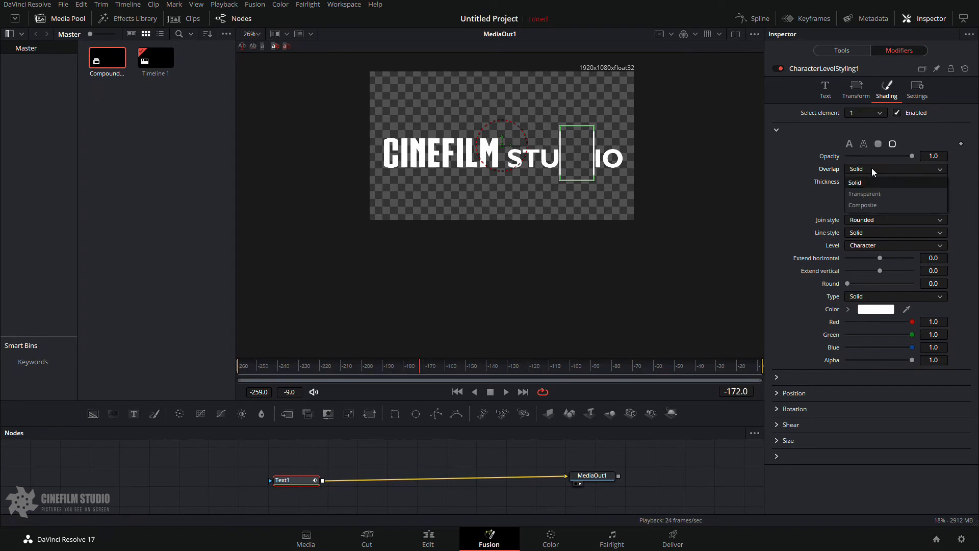
{"action": "left_click", "coordinate": [871, 168]}
{"action": "left_click", "coordinate": [850, 143]}
{"action": "left_click", "coordinate": [879, 181]}
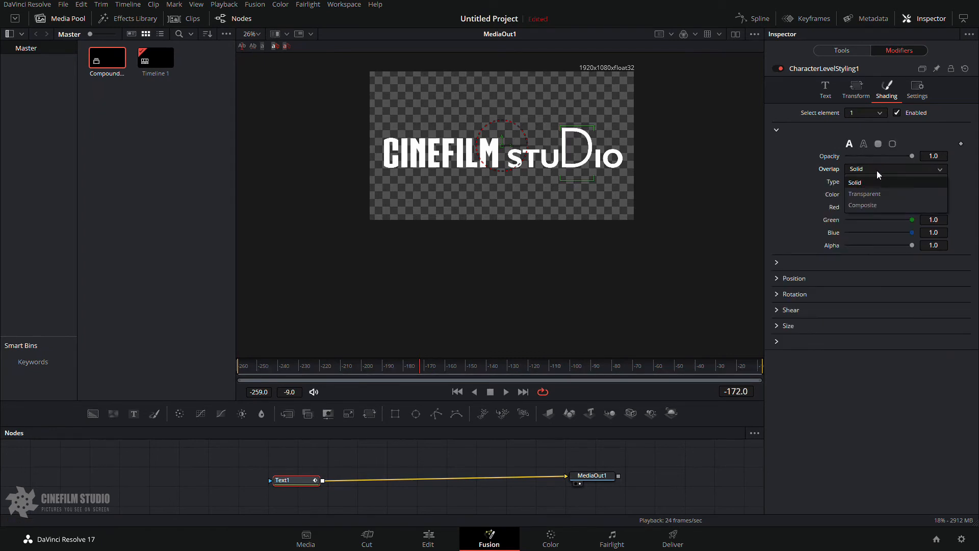
{"action": "left_click", "coordinate": [871, 189]}
{"action": "left_click", "coordinate": [872, 183]}
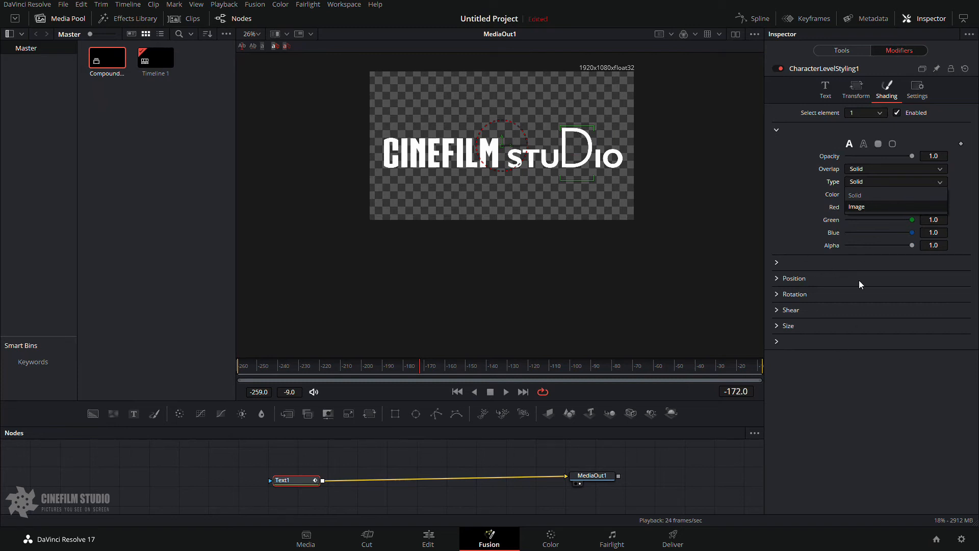
Step: Remove the CharacterLevelStyling1 modifier from Text1's text
{"action": "left_click", "coordinate": [826, 88]}
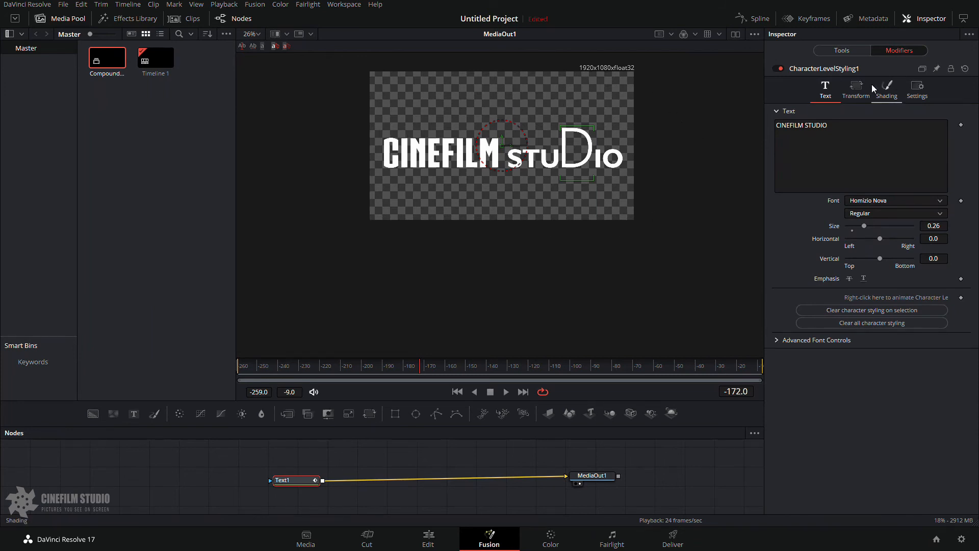
{"action": "left_click", "coordinate": [834, 47]}
{"action": "right_click", "coordinate": [826, 165]}
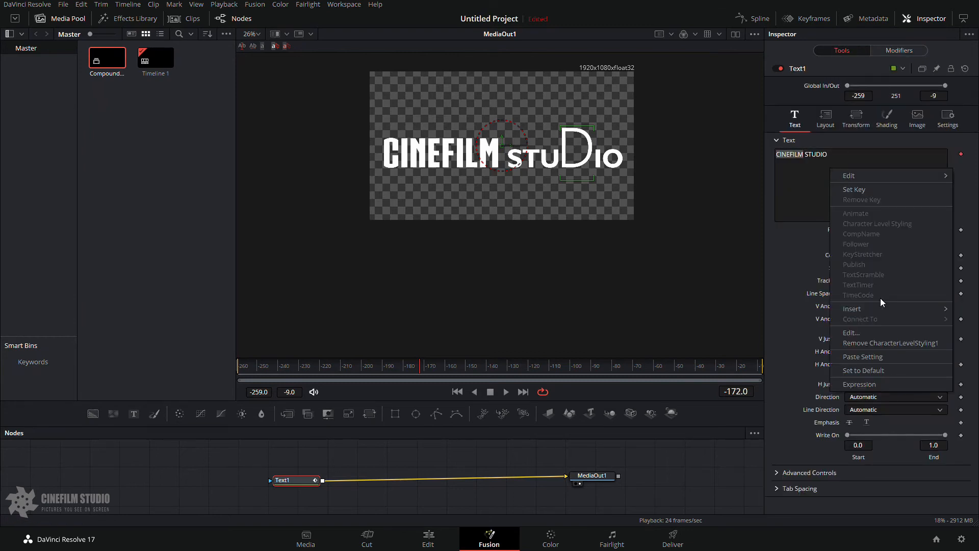
{"action": "left_click", "coordinate": [878, 343]}
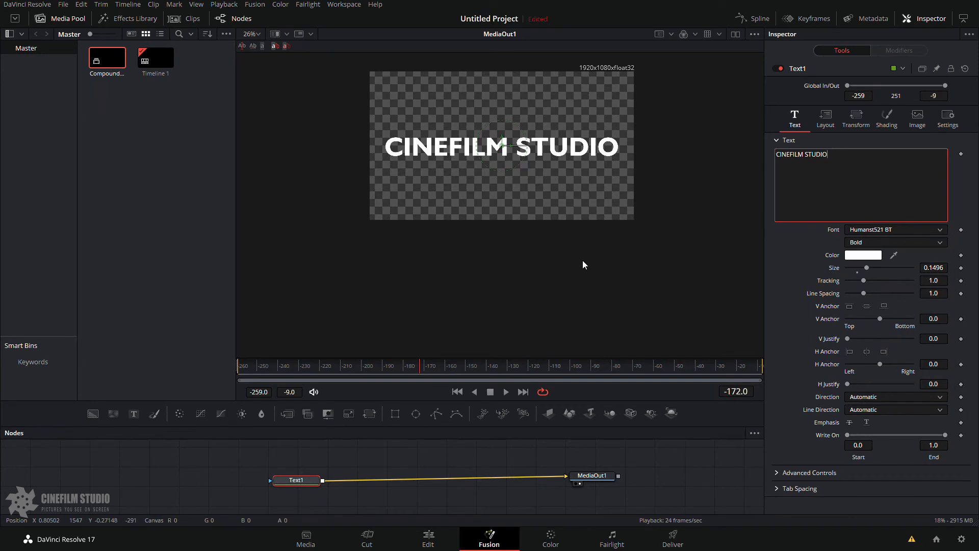
Step: Add the Follower modifier to Text1's text and look through its Shading, Transform and Text settings
{"action": "right_click", "coordinate": [851, 167]}
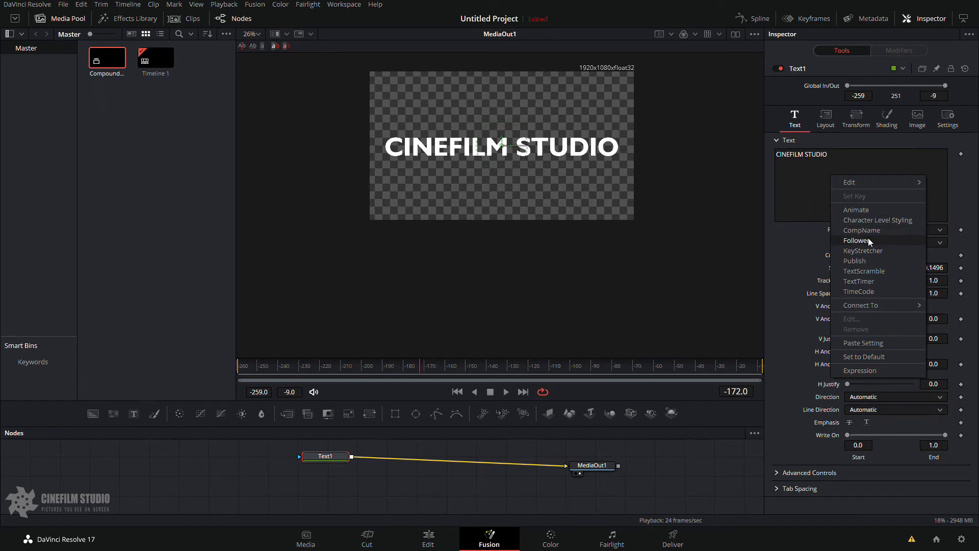
{"action": "left_click", "coordinate": [867, 240]}
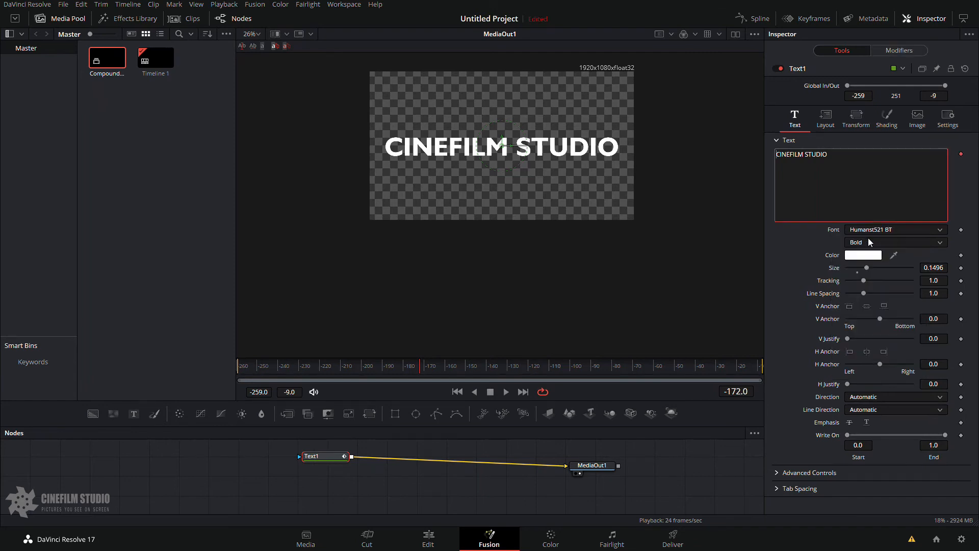
{"action": "left_click", "coordinate": [899, 50]}
{"action": "left_click", "coordinate": [857, 52]}
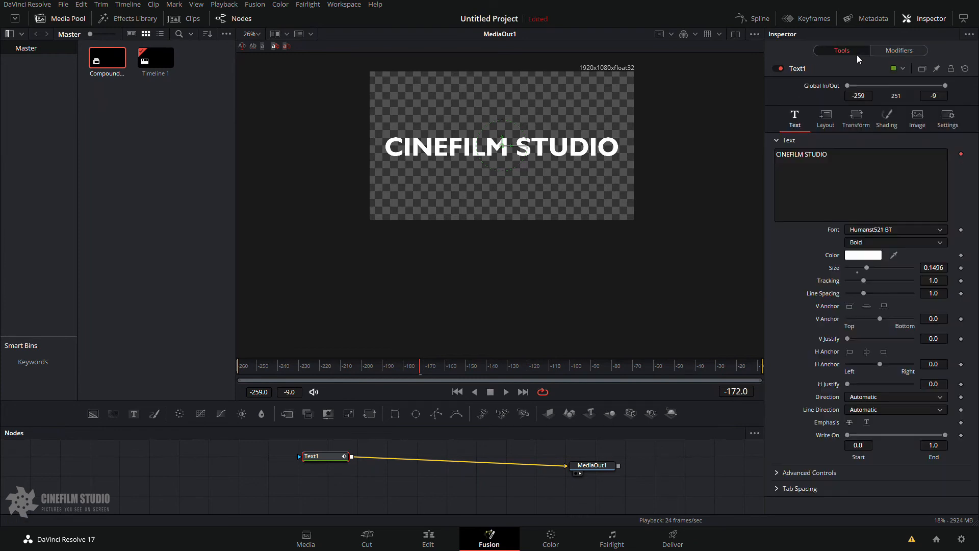
{"action": "right_click", "coordinate": [830, 190]}
{"action": "left_click", "coordinate": [900, 50]}
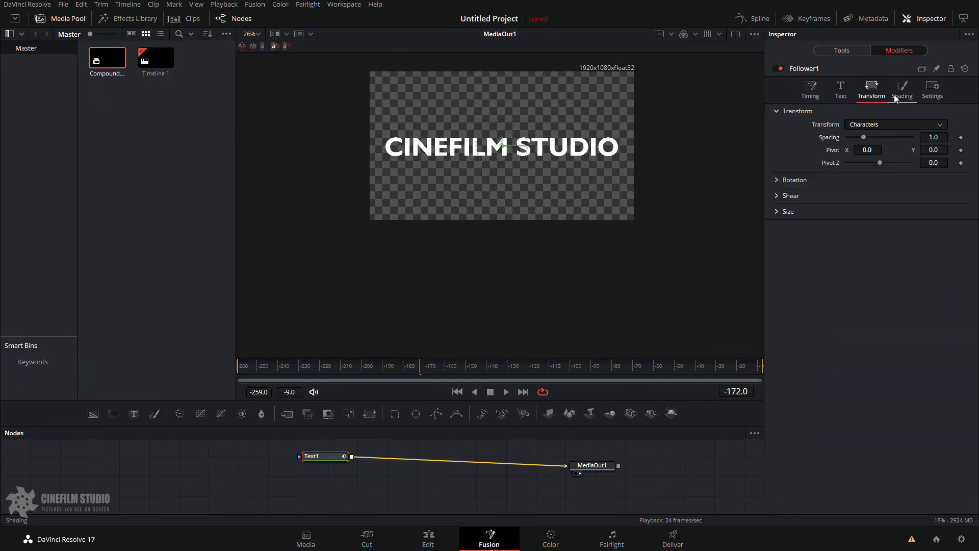
{"action": "left_click", "coordinate": [896, 94]}
{"action": "left_click", "coordinate": [873, 93]}
{"action": "left_click", "coordinate": [847, 95]}
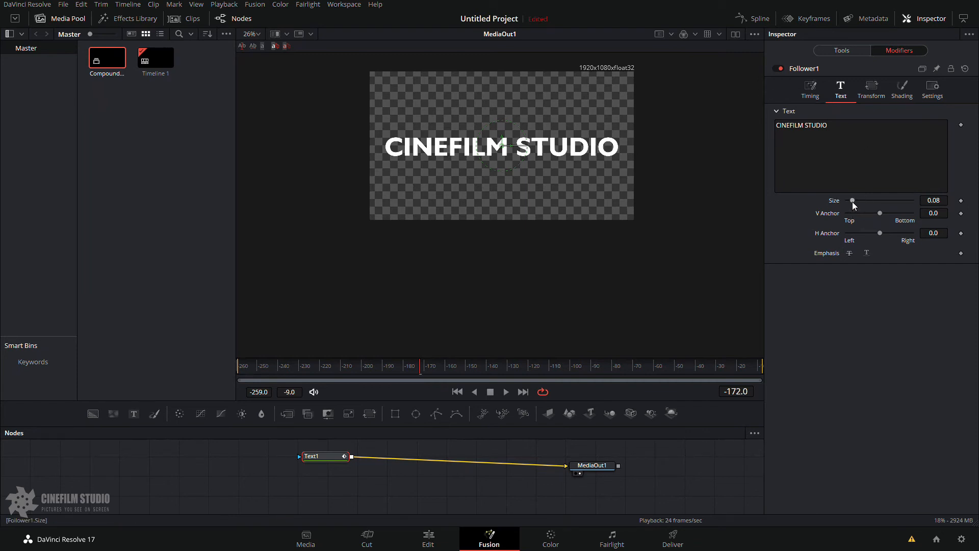
Step: Animate the Follower's text size with keyframes of 0.08 at frame -172 and 0.157 at frame -120
{"action": "left_click_drag", "start_coordinate": [852, 201], "coordinate": [860, 200]}
{"action": "key", "text": "ctrl+z"}
{"action": "left_click", "coordinate": [961, 201]}
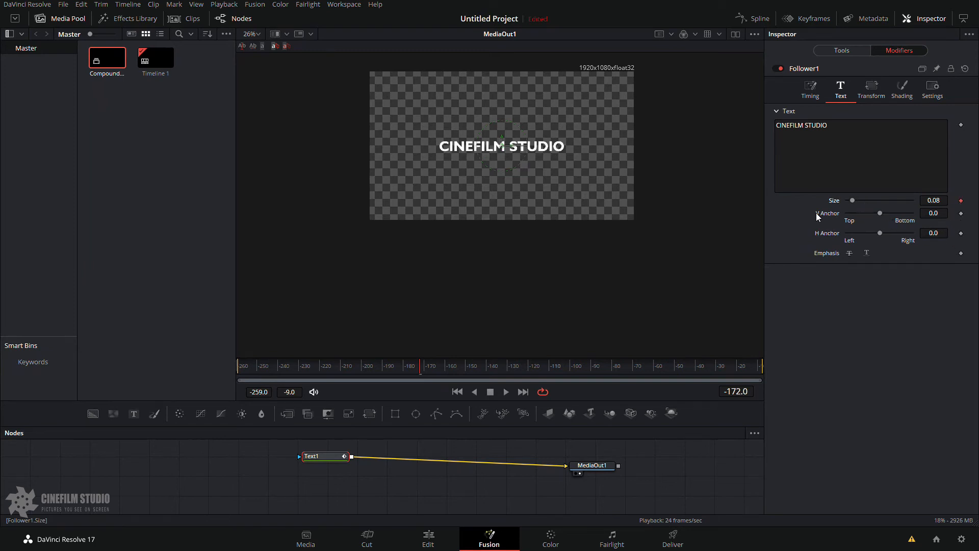
{"action": "left_click_drag", "start_coordinate": [448, 364], "coordinate": [483, 364]}
{"action": "left_click", "coordinate": [530, 370]}
{"action": "left_click_drag", "start_coordinate": [853, 200], "coordinate": [858, 200]}
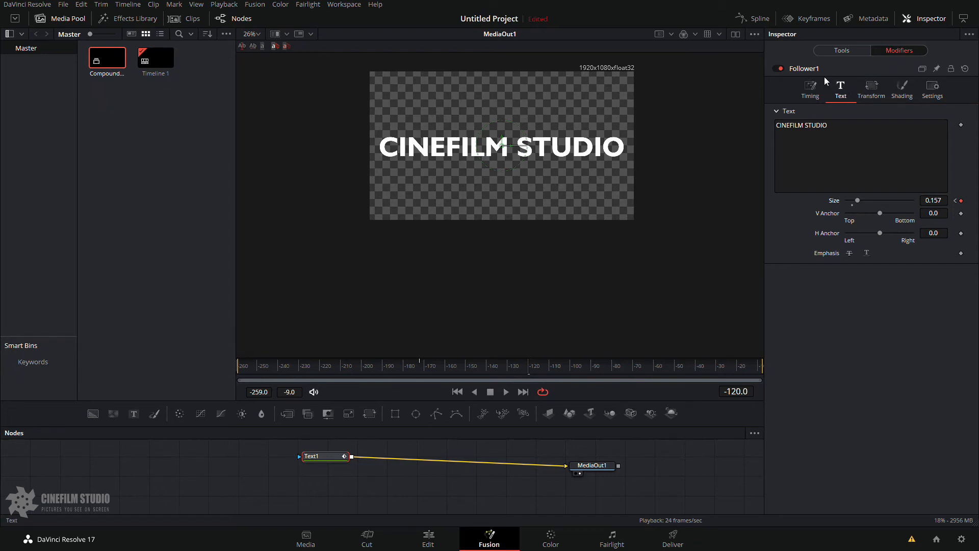
Step: Examine the Follower's Timing settings, including the available Order and Delay type options
{"action": "left_click", "coordinate": [853, 50]}
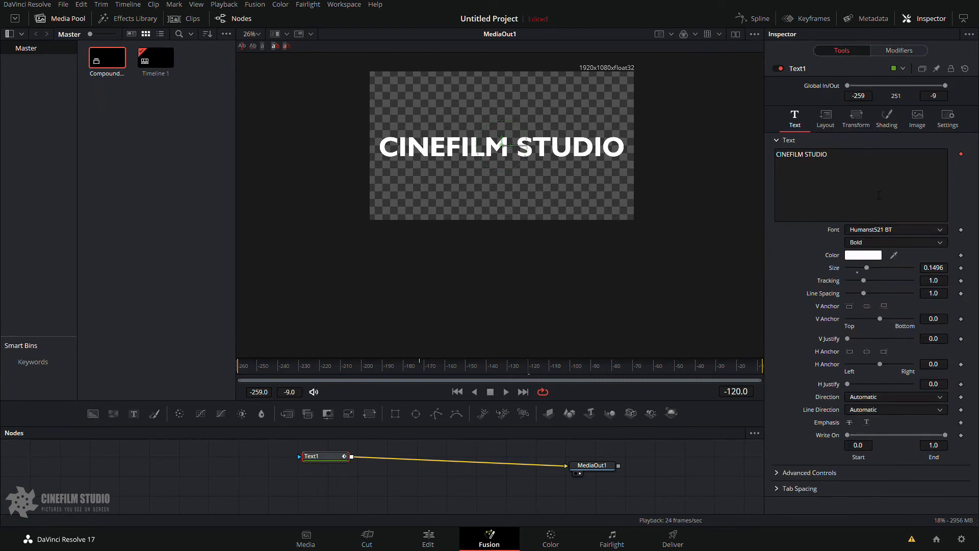
{"action": "left_click", "coordinate": [890, 51]}
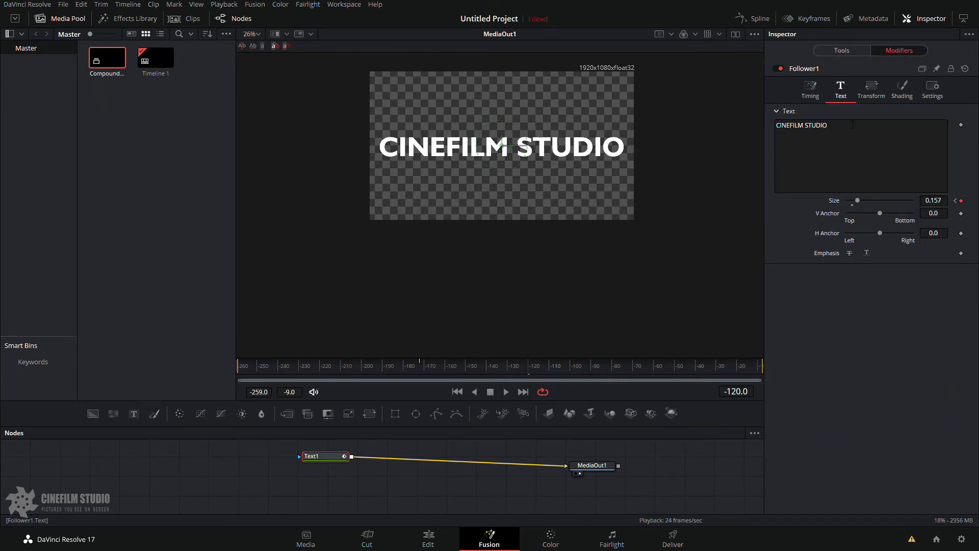
{"action": "left_click", "coordinate": [810, 92]}
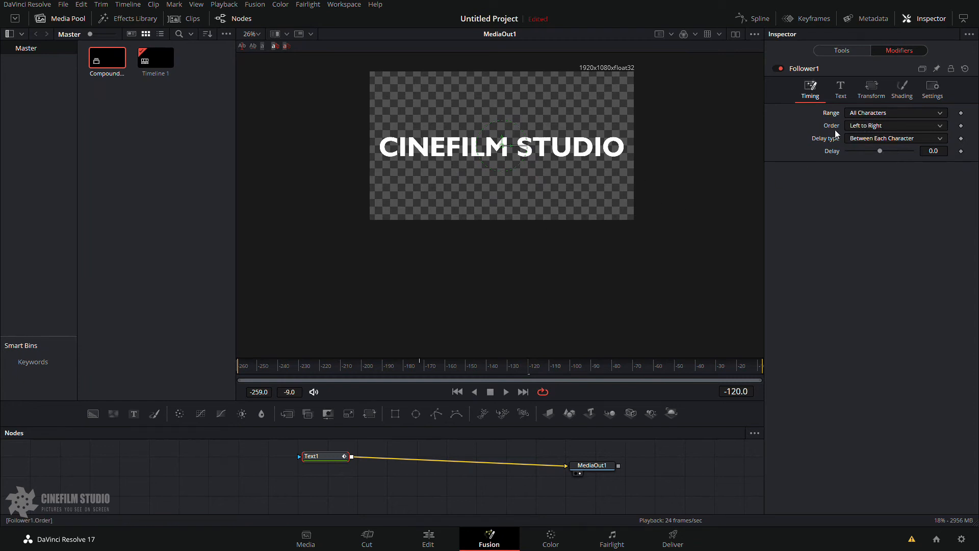
{"action": "left_click", "coordinate": [877, 128]}
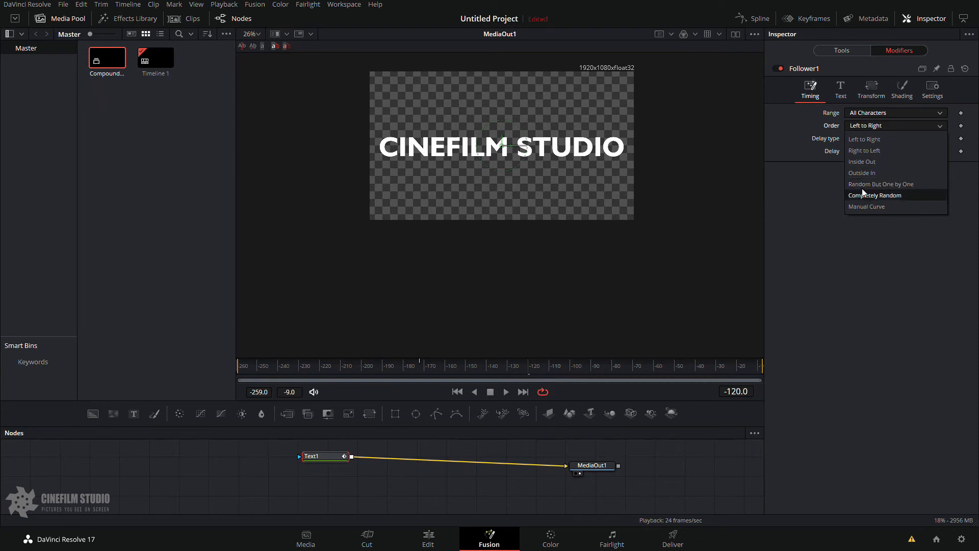
{"action": "left_click", "coordinate": [861, 127]}
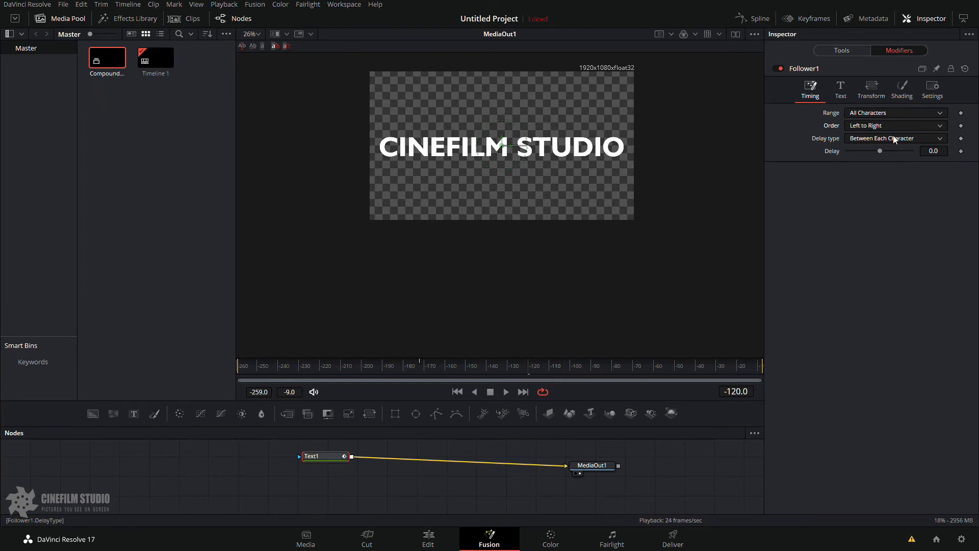
{"action": "left_click", "coordinate": [893, 138]}
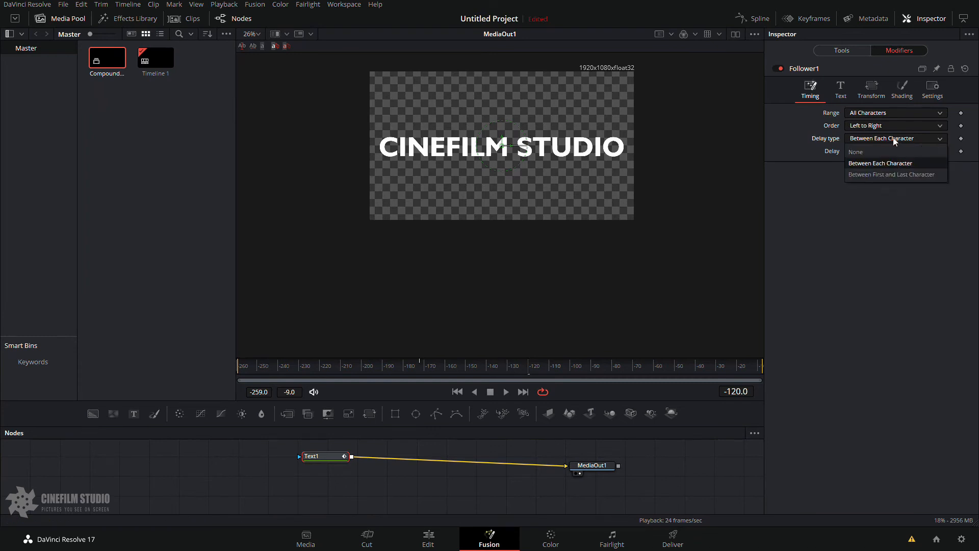
{"action": "left_click", "coordinate": [892, 138]}
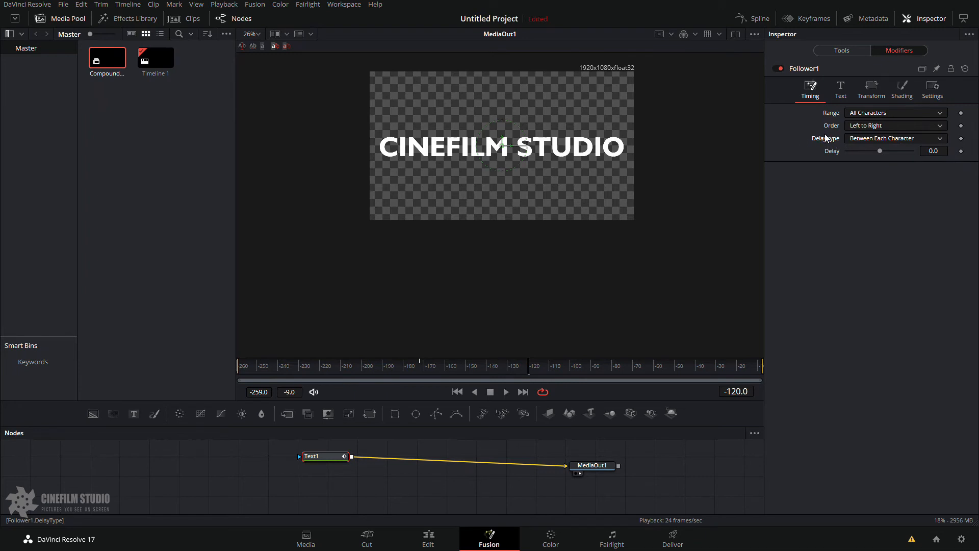
{"action": "left_click", "coordinate": [860, 139]}
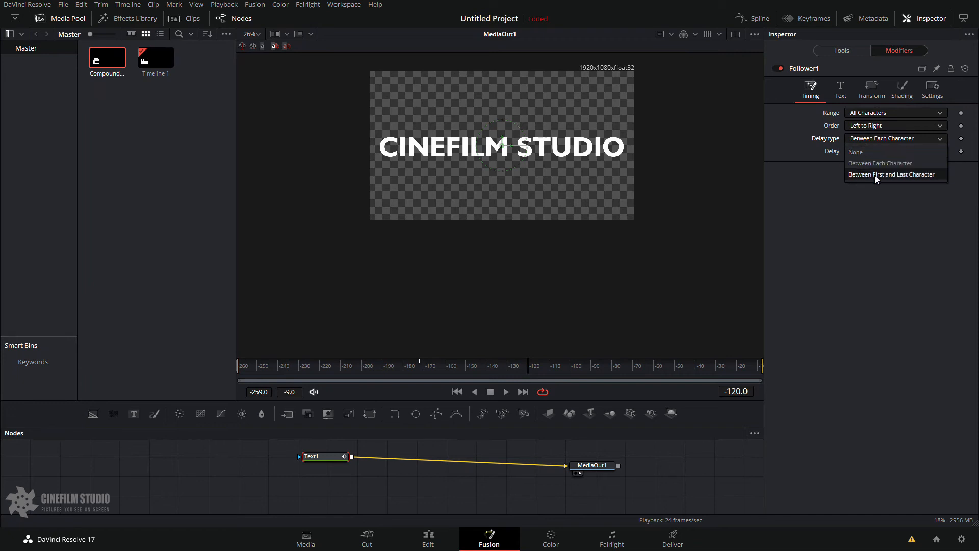
{"action": "left_click", "coordinate": [886, 135]}
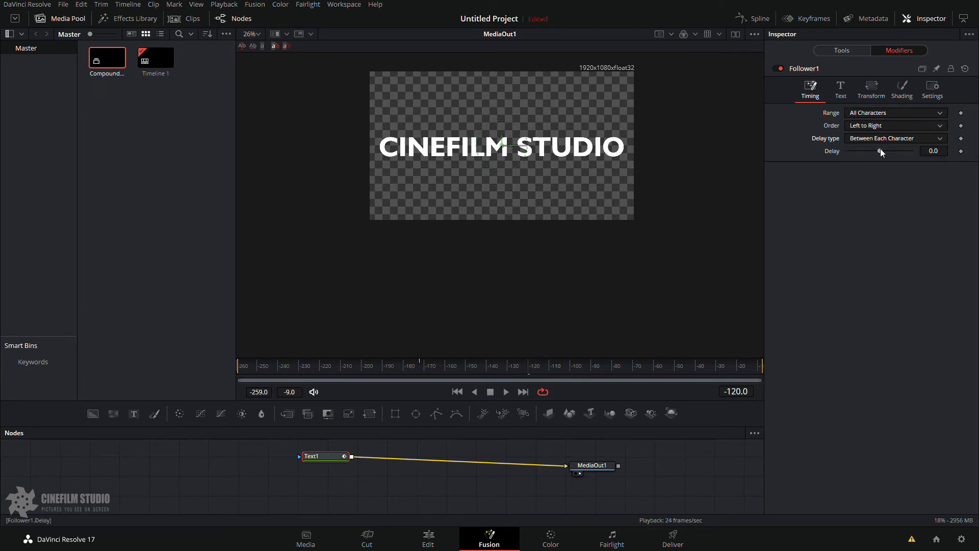
Step: Try a Follower delay of 5.2 between each character, scrub the animation, and review the keyframed text size
{"action": "left_click_drag", "start_coordinate": [880, 151], "coordinate": [887, 151]}
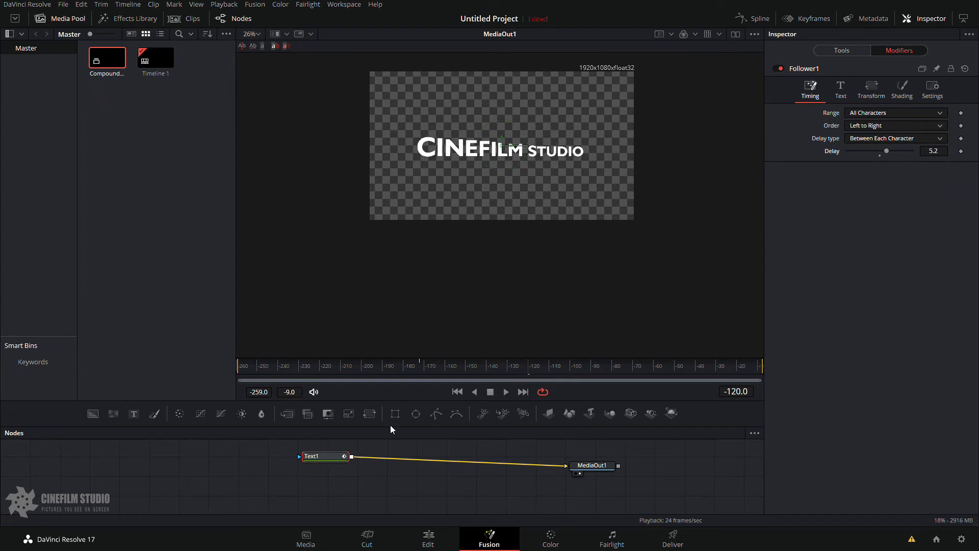
{"action": "mouse_move", "coordinate": [408, 368]}
{"action": "left_mouse_down"}
{"action": "mouse_move", "coordinate": [400, 369]}
{"action": "mouse_move", "coordinate": [414, 368]}
{"action": "left_mouse_up"}
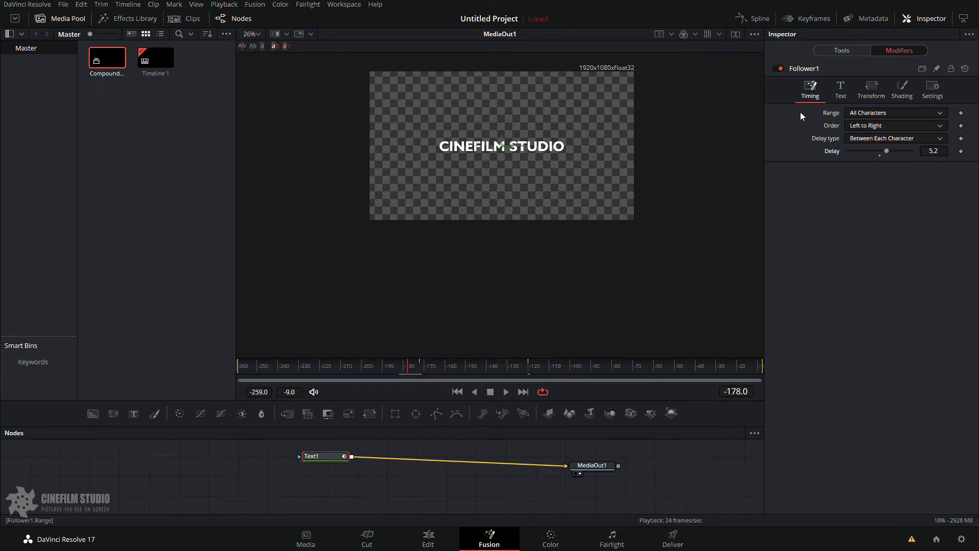
{"action": "left_click", "coordinate": [840, 91]}
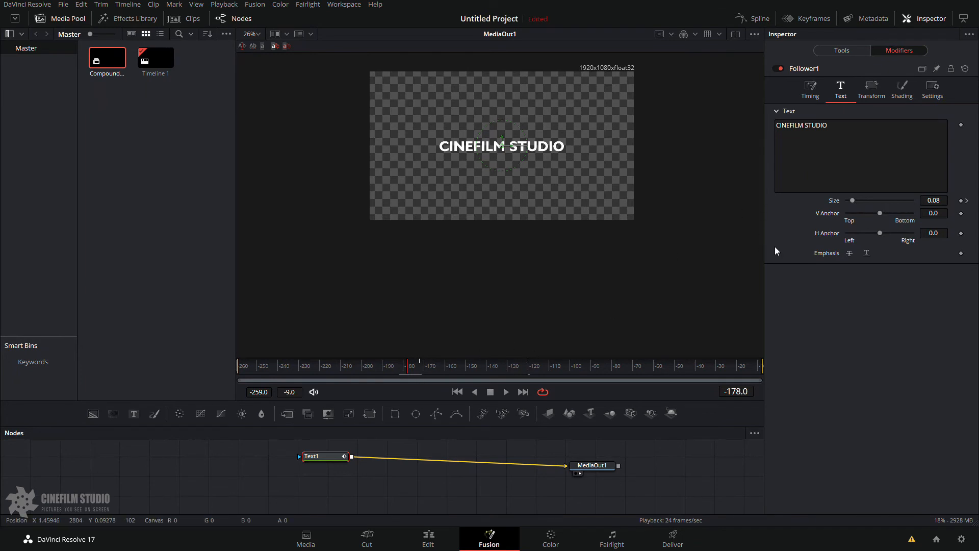
Step: Set the Follower's delay to 2.4 and play back and scrub the letter-by-letter size animation
{"action": "left_click", "coordinate": [812, 96]}
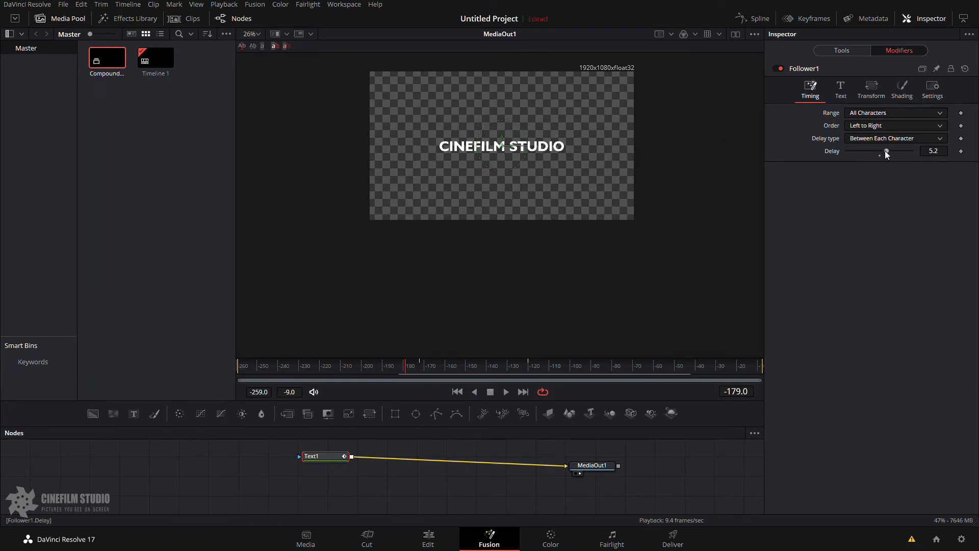
{"action": "left_click_drag", "start_coordinate": [884, 151], "coordinate": [882, 151]}
{"action": "key", "text": "space"}
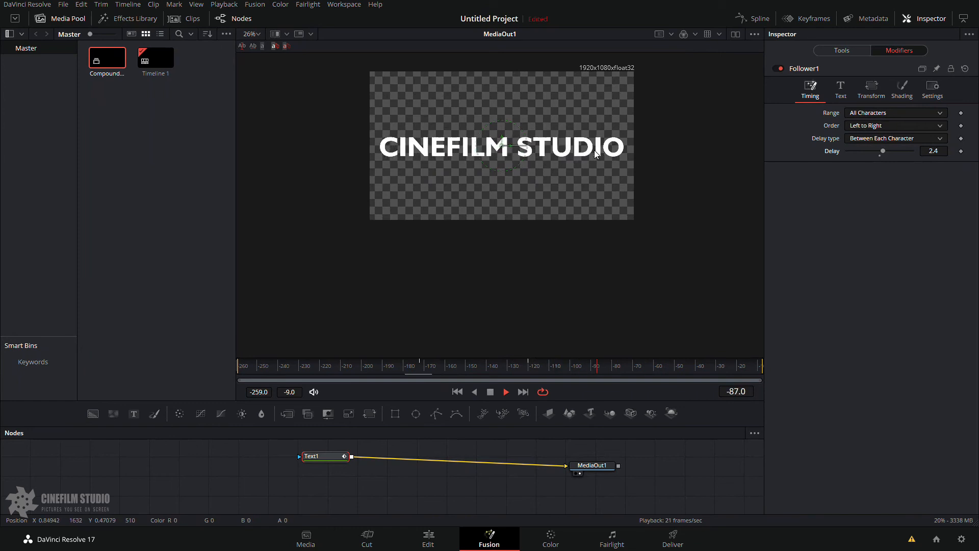
{"action": "key", "text": "space"}
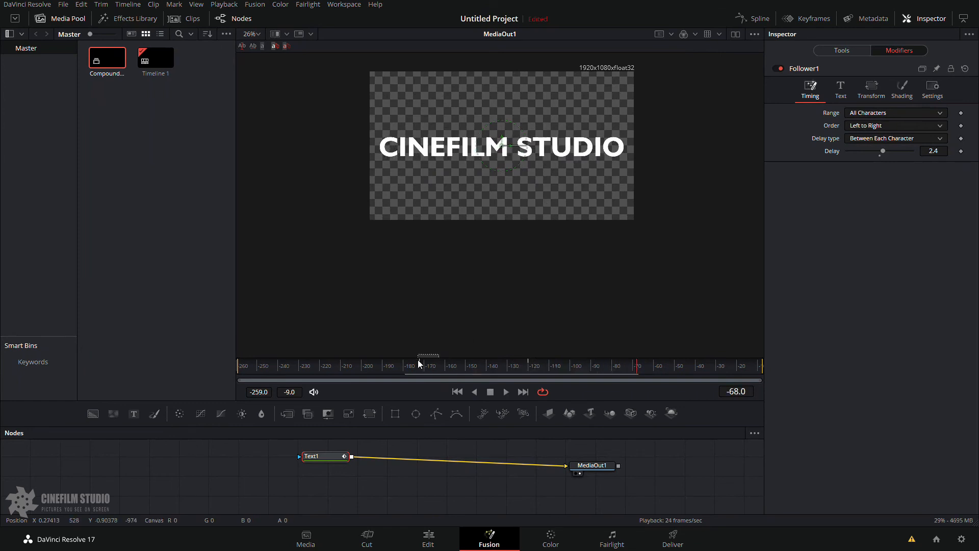
{"action": "left_click_drag", "start_coordinate": [430, 367], "coordinate": [421, 367]}
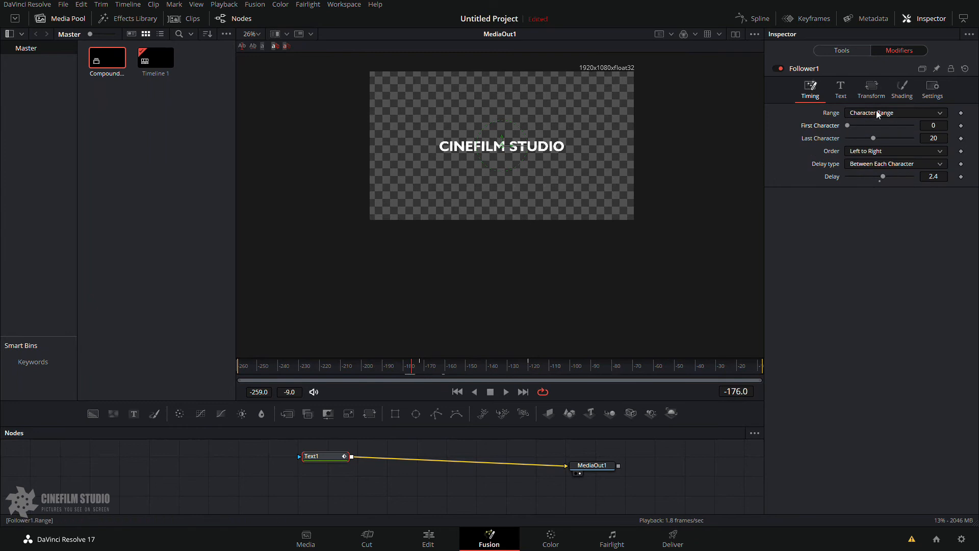
Step: Limit the Follower to a Character Range with first character 1 and last character 13, and play back the animation
{"action": "left_click", "coordinate": [876, 111]}
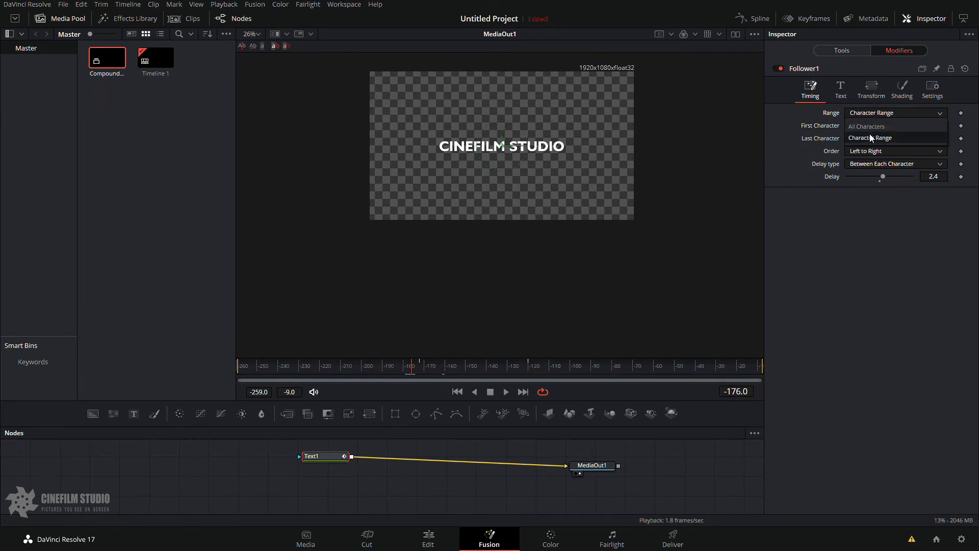
{"action": "left_click", "coordinate": [872, 137]}
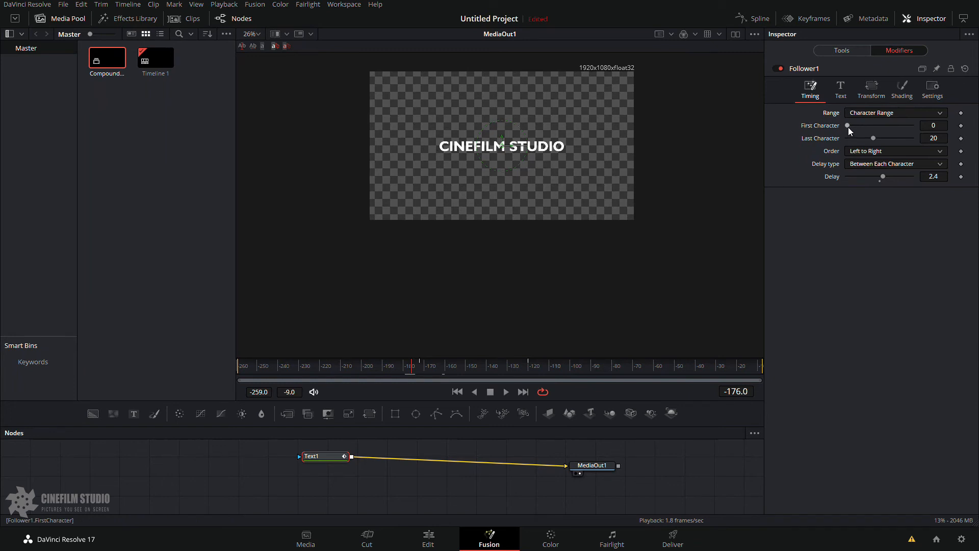
{"action": "left_click_drag", "start_coordinate": [850, 127], "coordinate": [852, 128]}
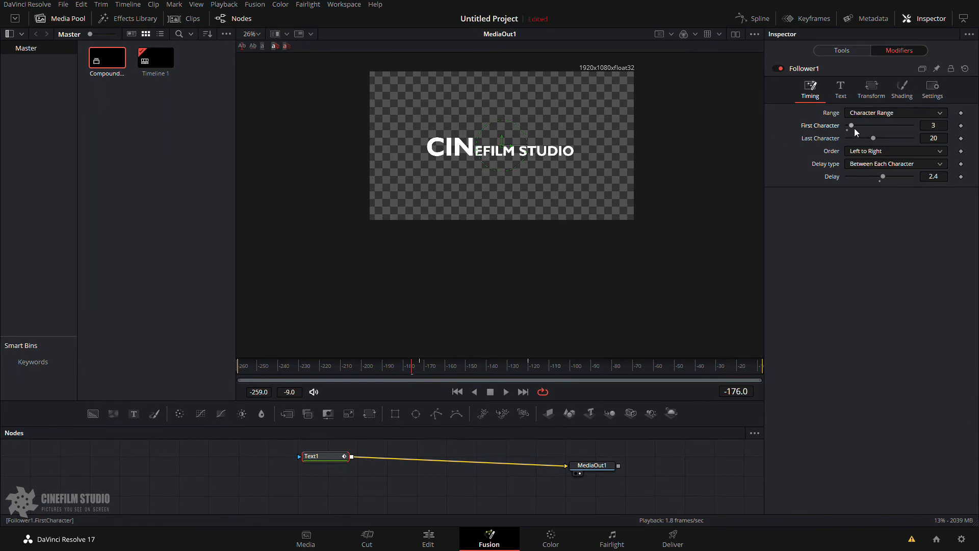
{"action": "left_click_drag", "start_coordinate": [852, 127], "coordinate": [850, 128]}
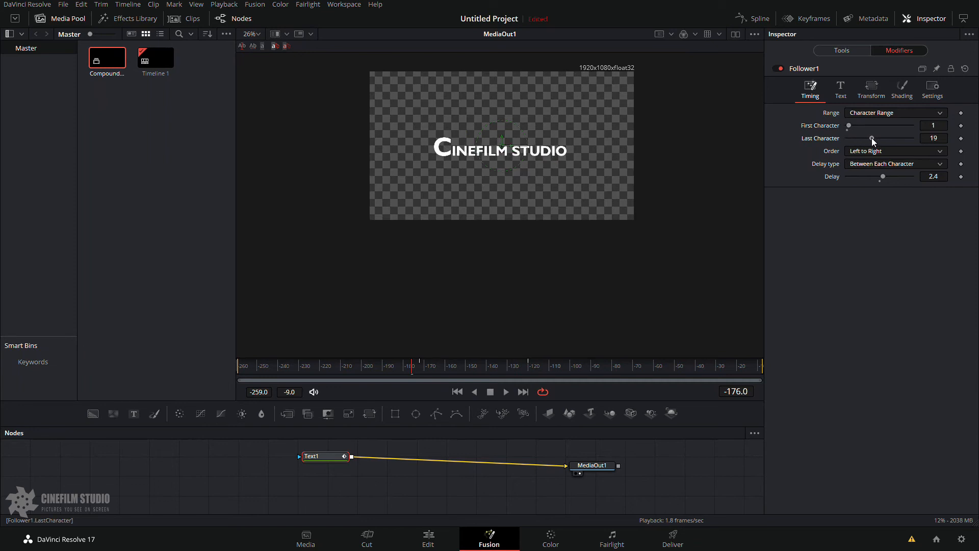
{"action": "mouse_move", "coordinate": [871, 138]}
{"action": "left_mouse_down"}
{"action": "mouse_move", "coordinate": [882, 139]}
{"action": "mouse_move", "coordinate": [865, 143]}
{"action": "left_mouse_up"}
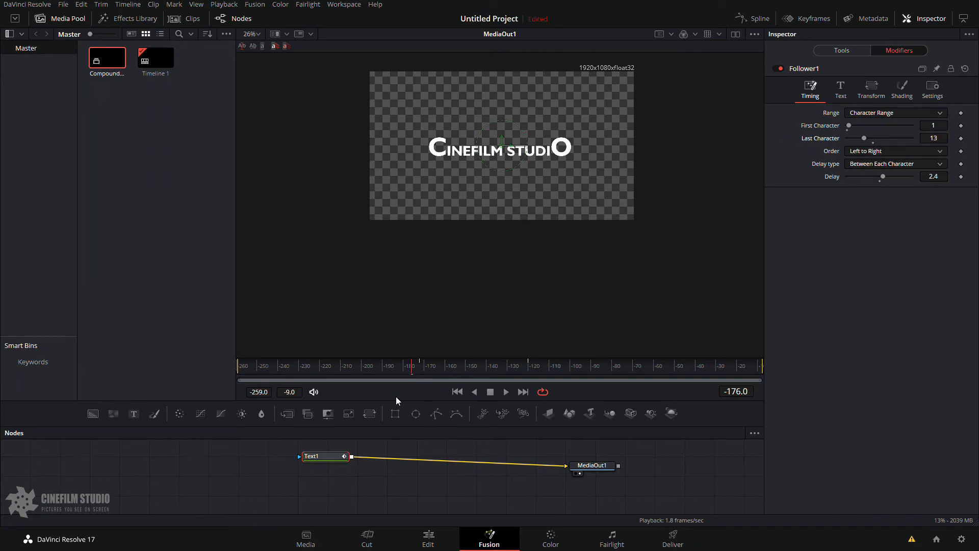
{"action": "key", "text": "space"}
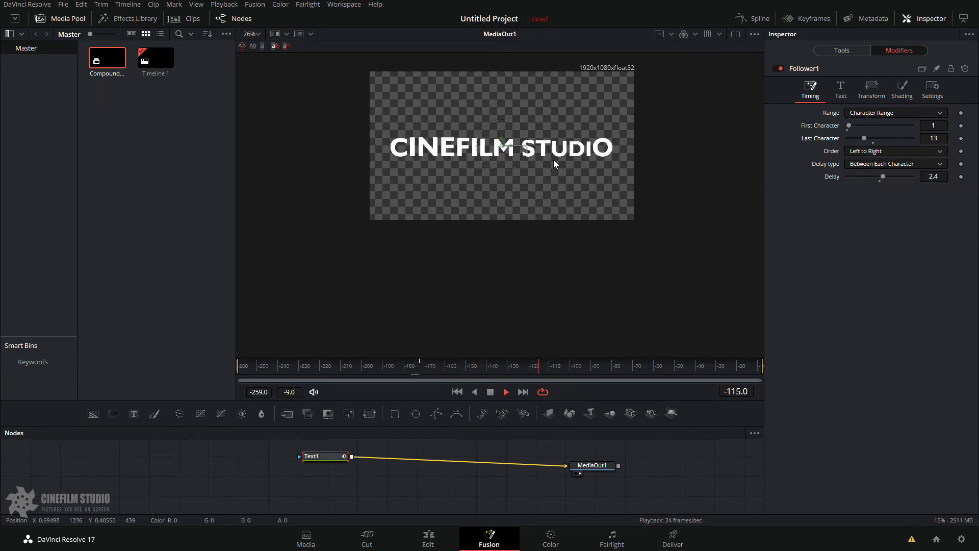
{"action": "key", "text": "space"}
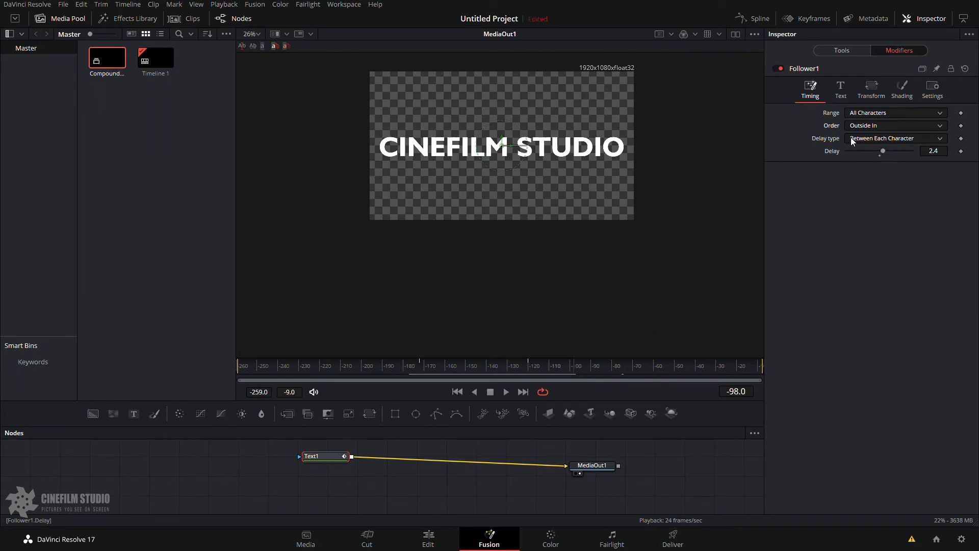
Step: Review the Follower's Text, Transform, Timing and Shading settings that can be animated per character
{"action": "left_click", "coordinate": [841, 91]}
{"action": "left_click", "coordinate": [867, 92]}
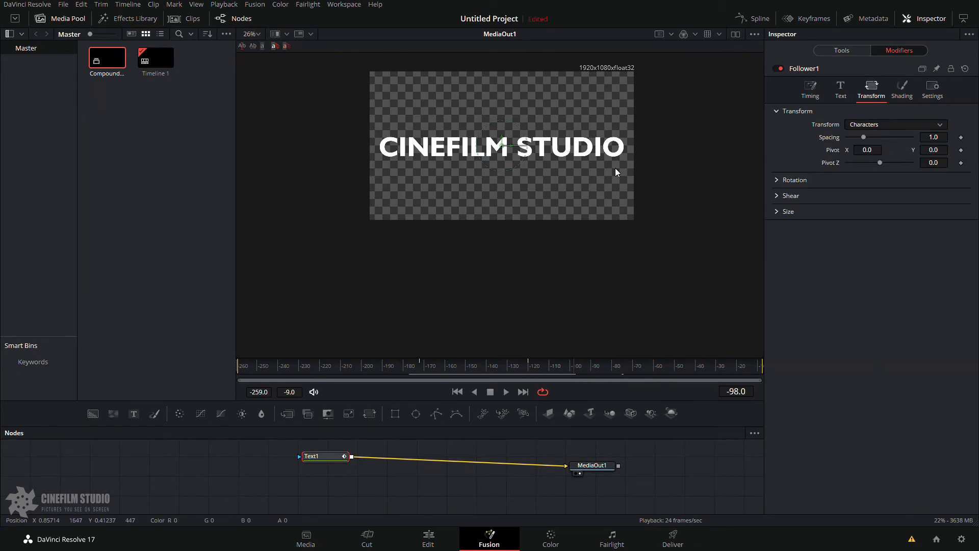
{"action": "left_click", "coordinate": [814, 88]}
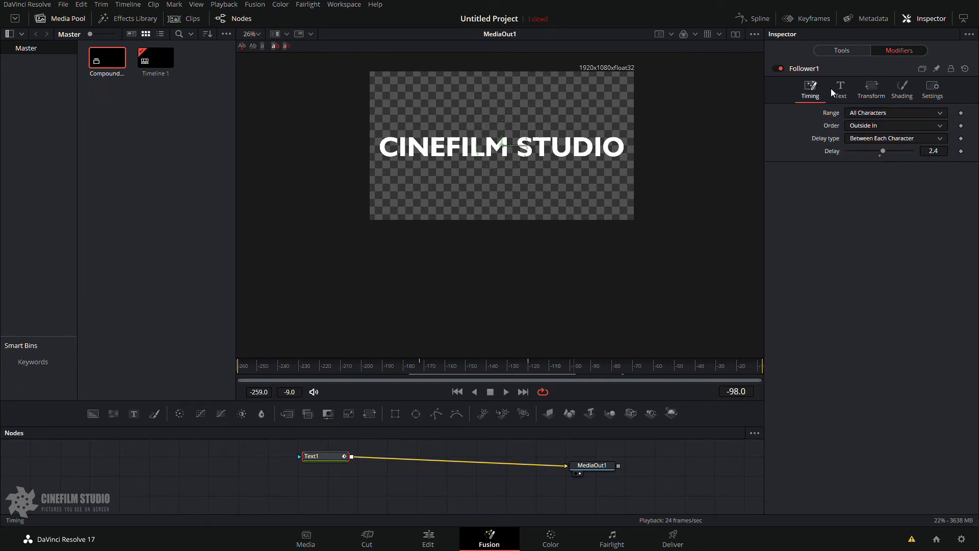
{"action": "left_click", "coordinate": [906, 98]}
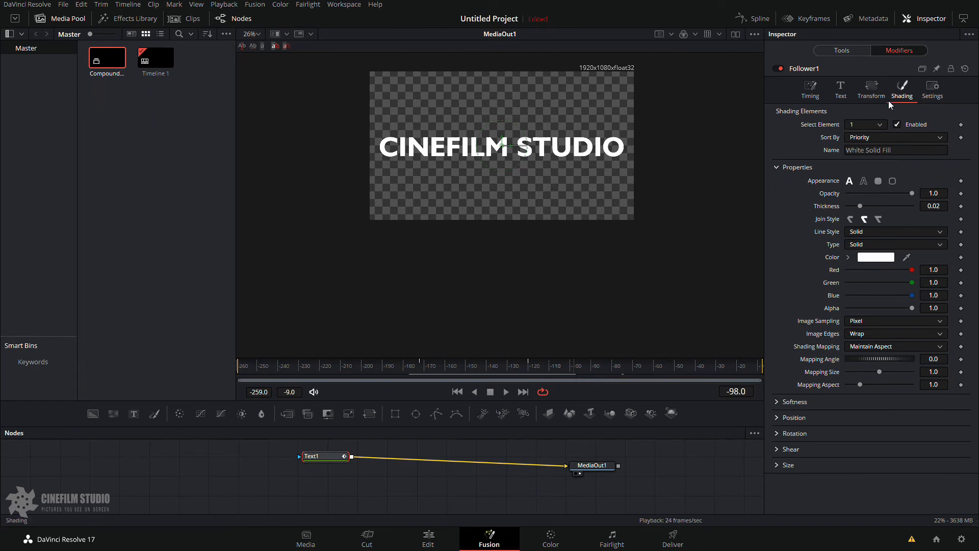
{"action": "left_click", "coordinate": [819, 87]}
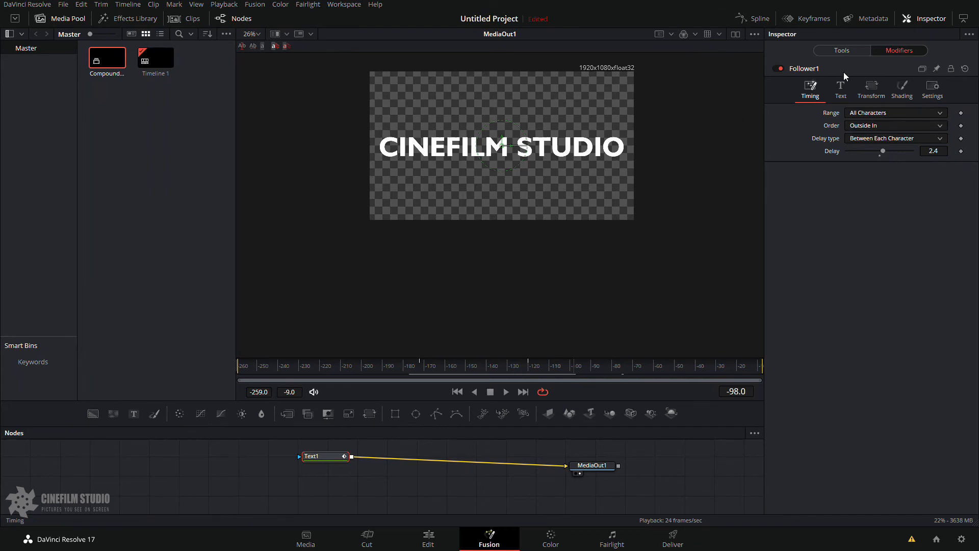
Step: Remove the Follower modifier from the title text and review the modifiers available for it
{"action": "left_click", "coordinate": [844, 50]}
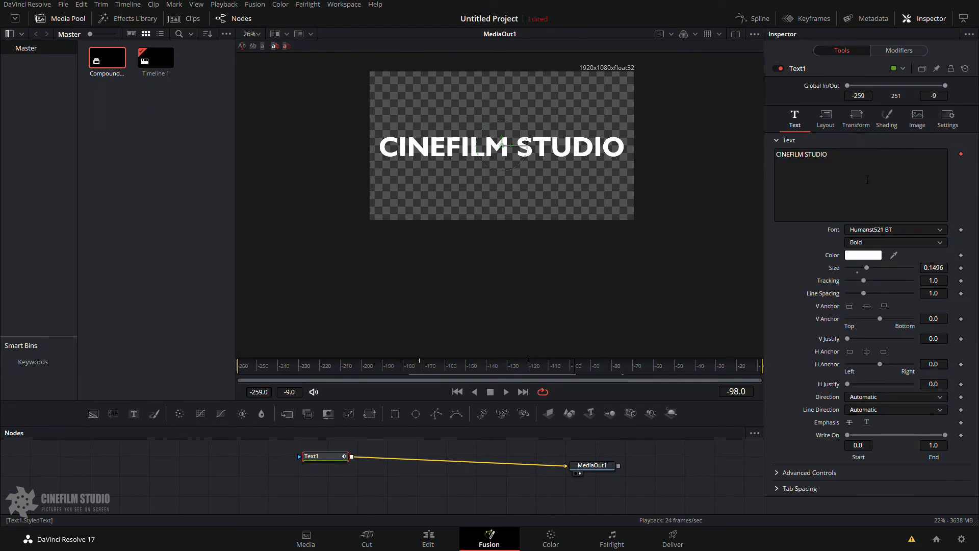
{"action": "right_click", "coordinate": [860, 183]}
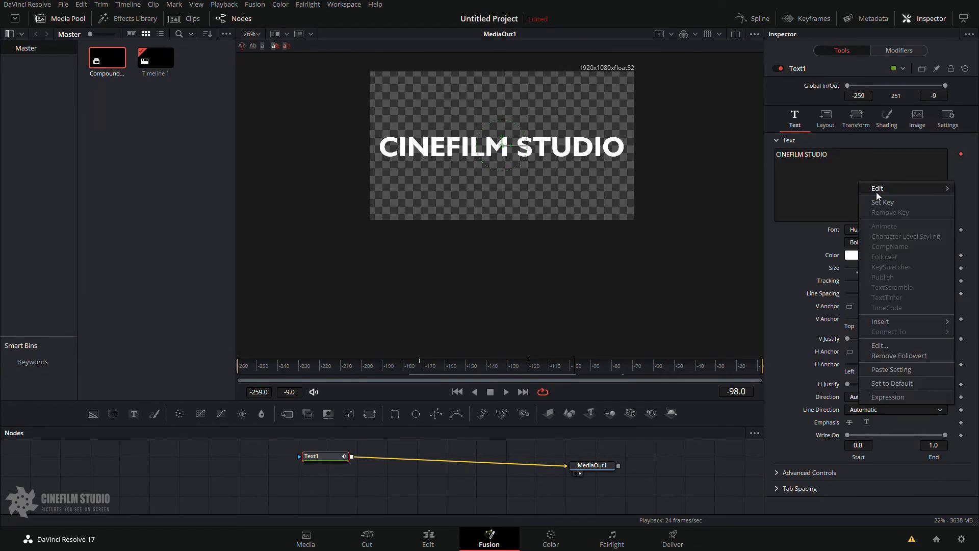
{"action": "left_click", "coordinate": [889, 358]}
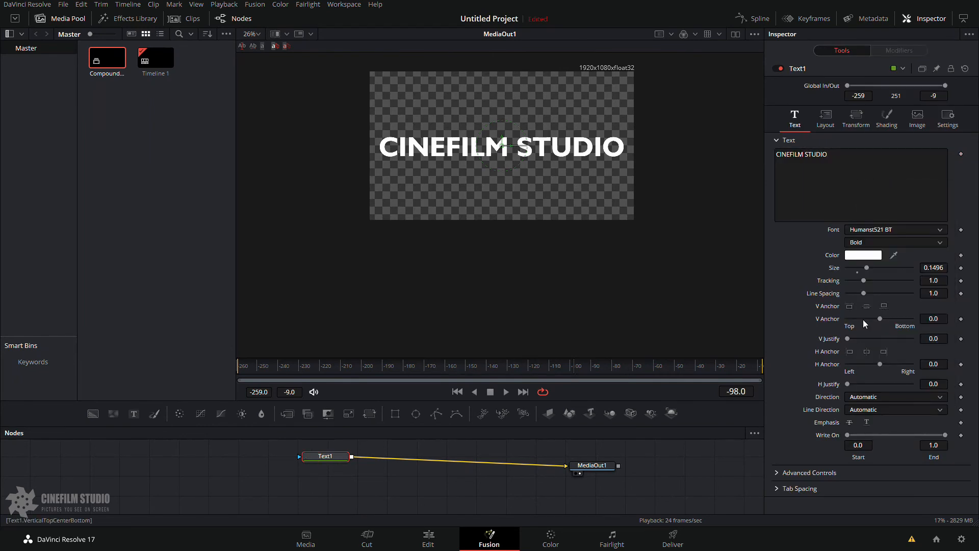
{"action": "left_click_drag", "start_coordinate": [333, 462], "coordinate": [332, 478]}
{"action": "left_click", "coordinate": [844, 204]}
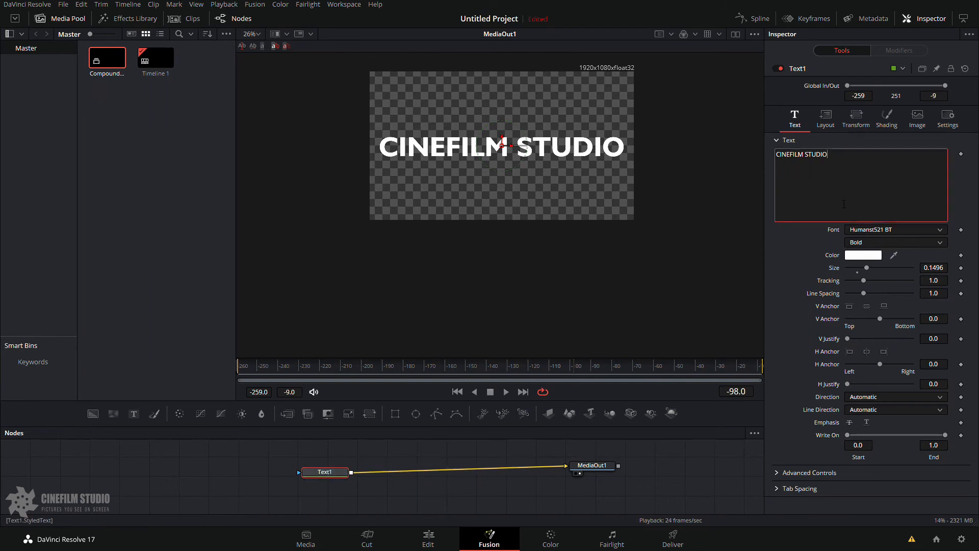
{"action": "right_click", "coordinate": [844, 199]}
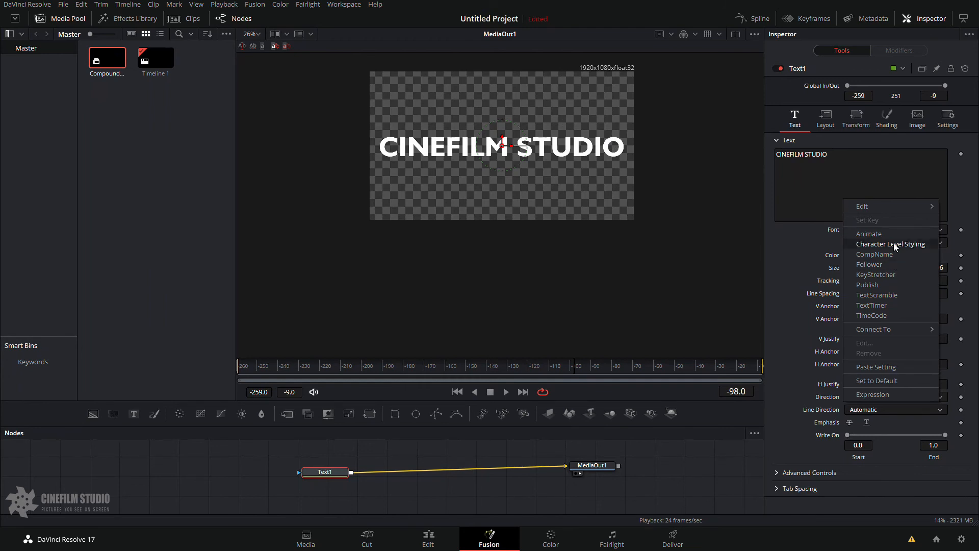
{"action": "left_click", "coordinate": [302, 87]}
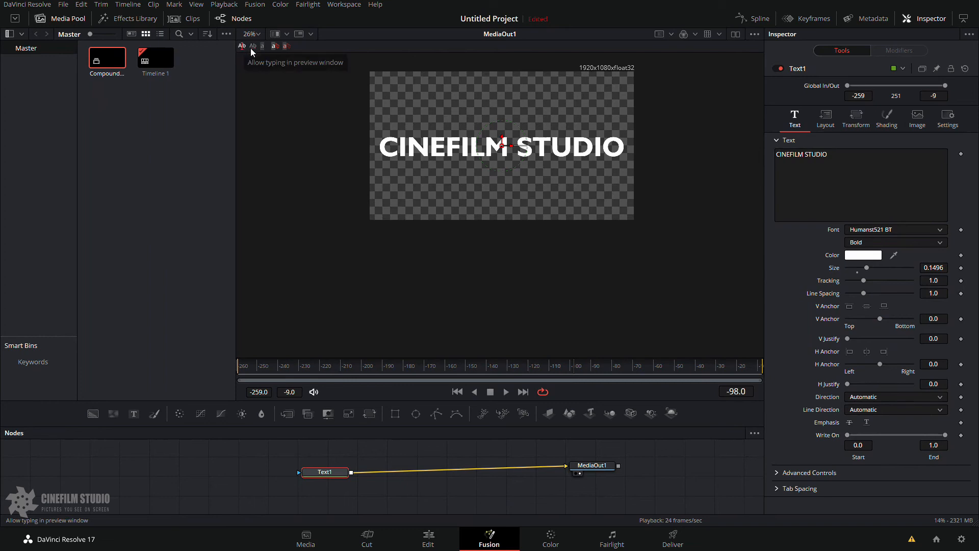
Step: Allow typing in the preview, turn on manual kerning, and move the letters N, E and F above the title
{"action": "left_click", "coordinate": [246, 47]}
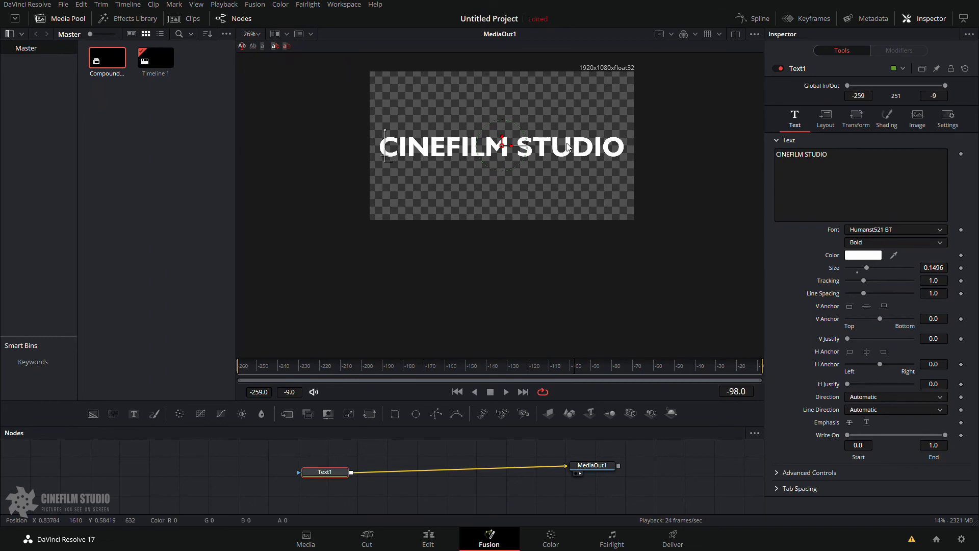
{"action": "left_click", "coordinate": [251, 48]}
{"action": "left_click_drag", "start_coordinate": [423, 153], "coordinate": [457, 113]}
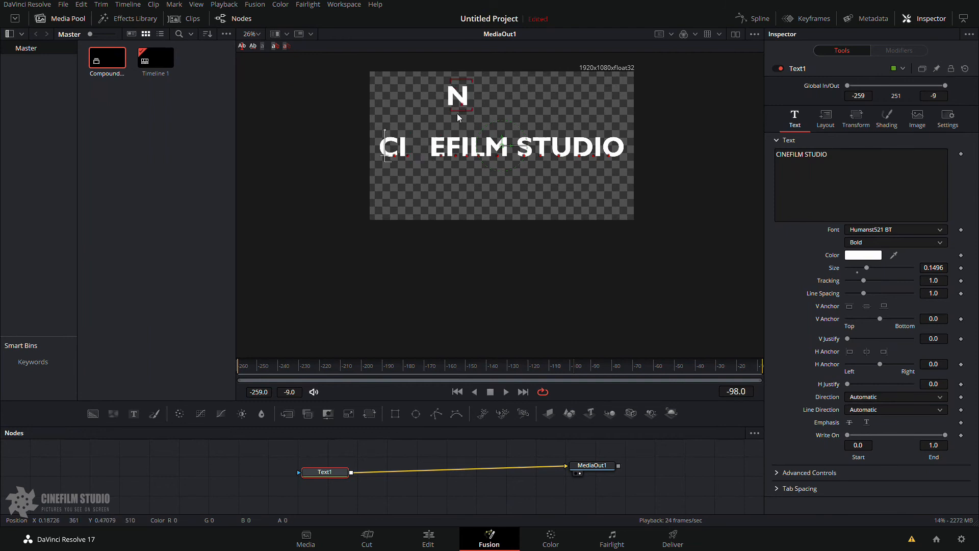
{"action": "left_click_drag", "start_coordinate": [442, 154], "coordinate": [411, 105]}
{"action": "left_click_drag", "start_coordinate": [455, 154], "coordinate": [495, 104]}
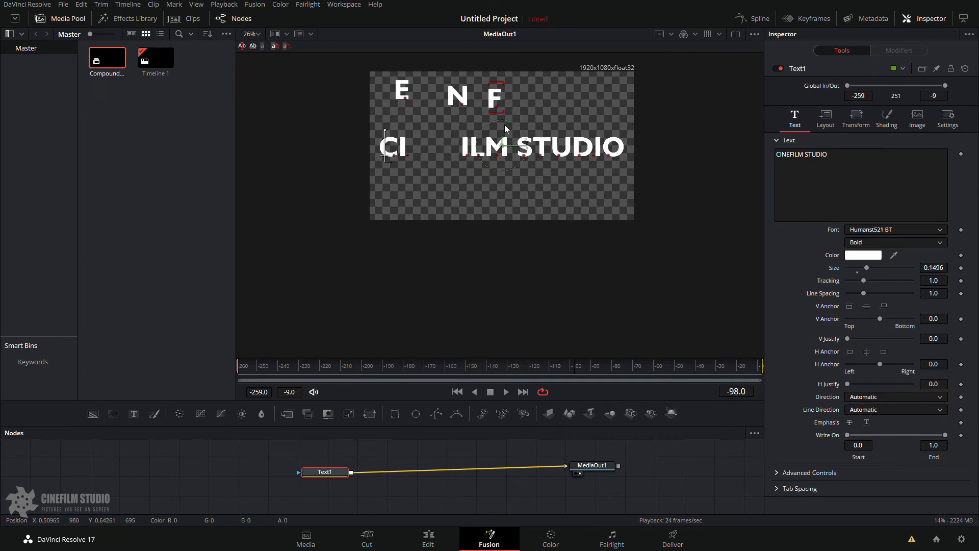
Step: Undo the moves of the letters N, E and F
{"action": "key", "text": "ctrl+z"}
{"action": "key", "text": "ctrl+z"}
{"action": "key", "text": "ctrl+z"}
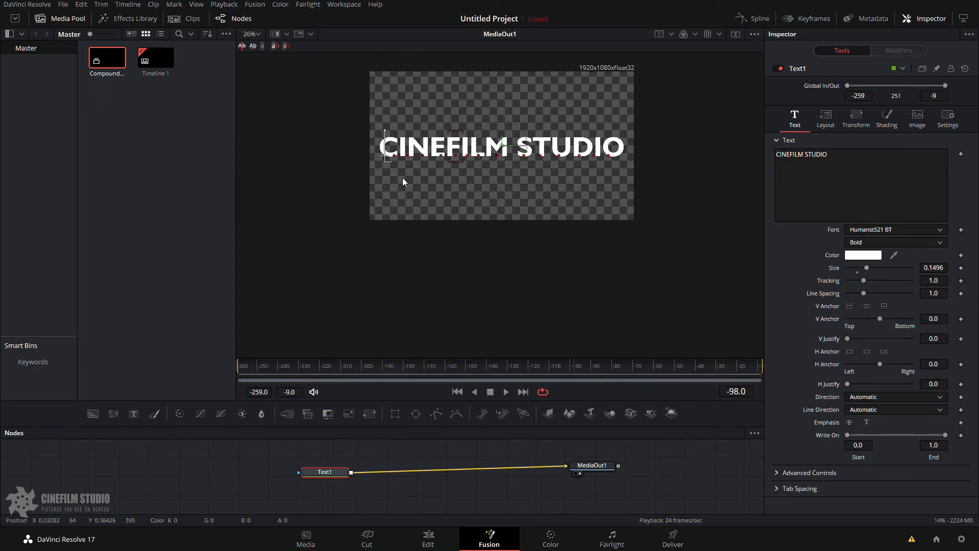
Step: Publish the text's Size parameter and reset its value to 0.08
{"action": "right_click", "coordinate": [839, 176]}
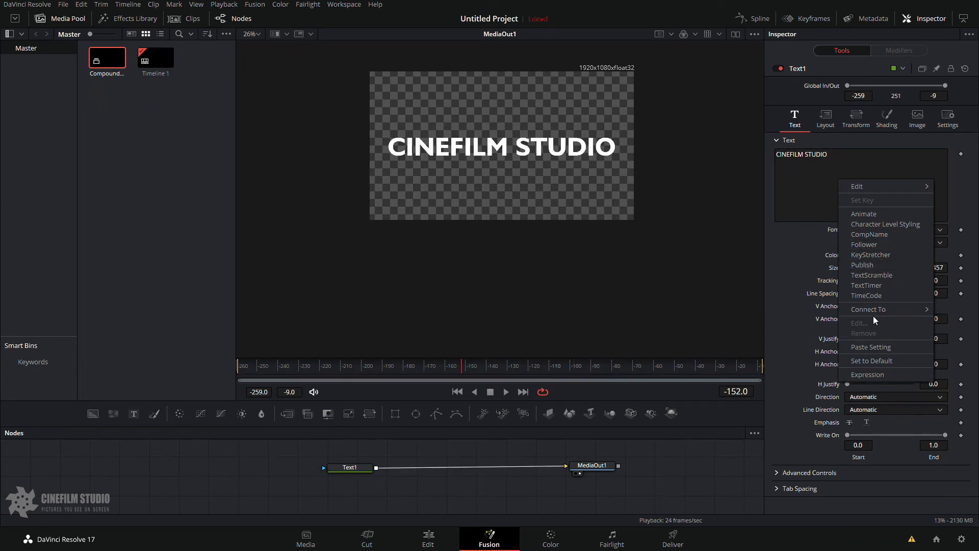
{"action": "left_click", "coordinate": [852, 244]}
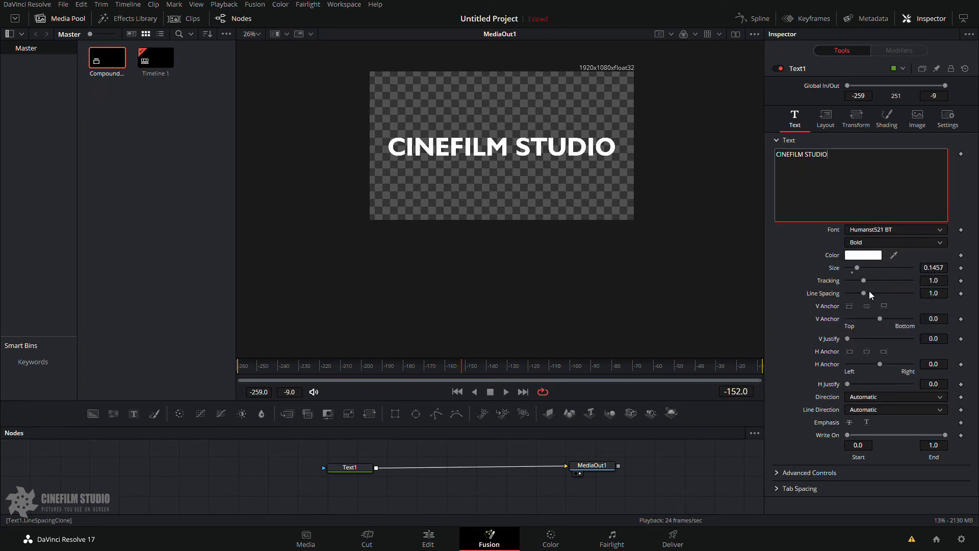
{"action": "left_click", "coordinate": [879, 317]}
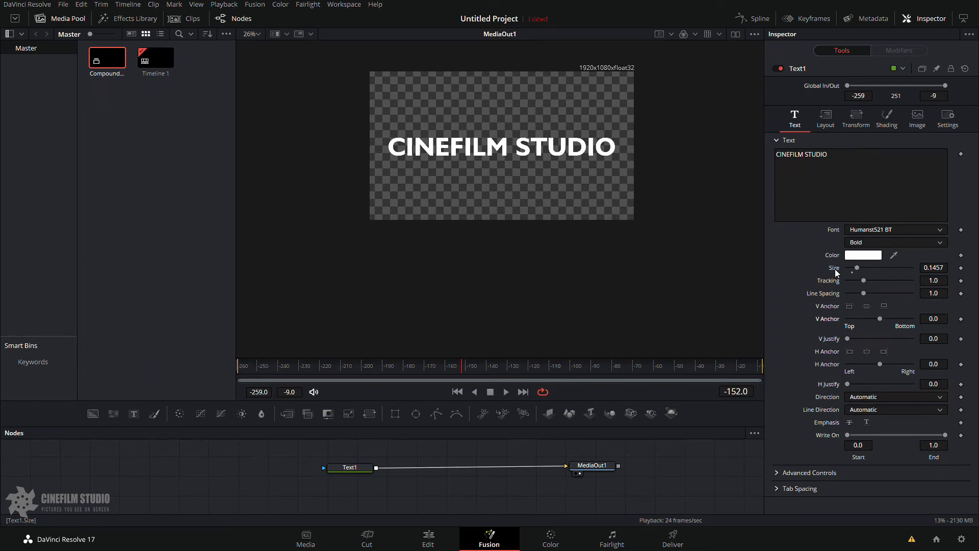
{"action": "right_click", "coordinate": [828, 321]}
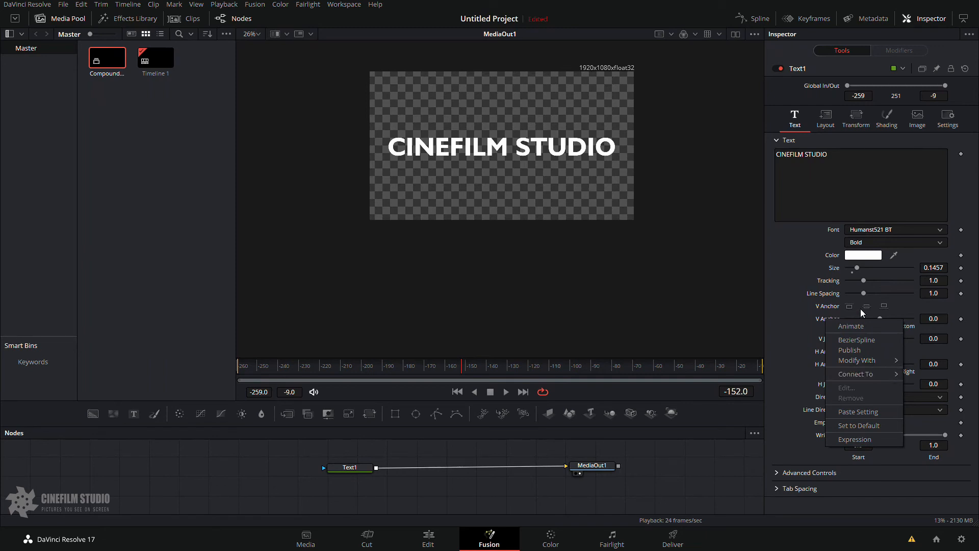
{"action": "right_click", "coordinate": [839, 273]}
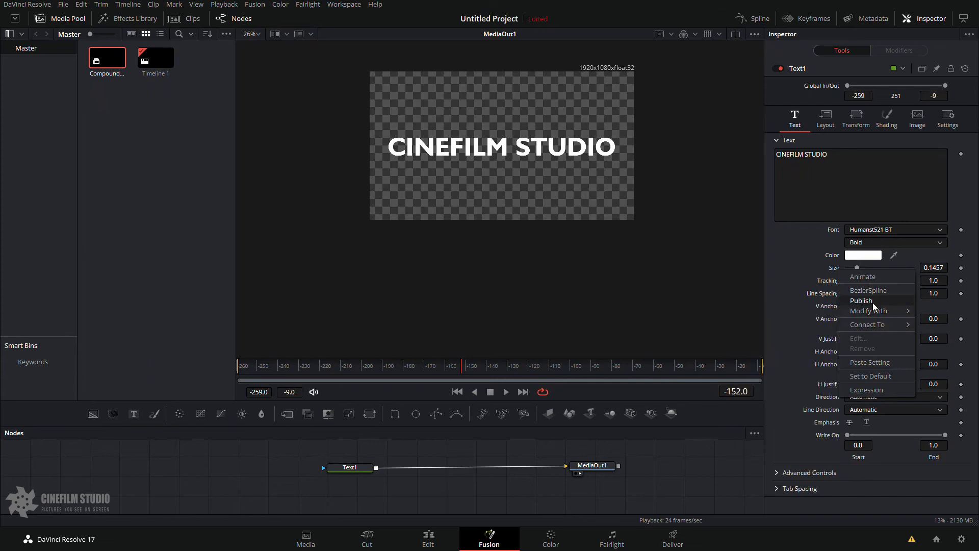
{"action": "left_click", "coordinate": [873, 303]}
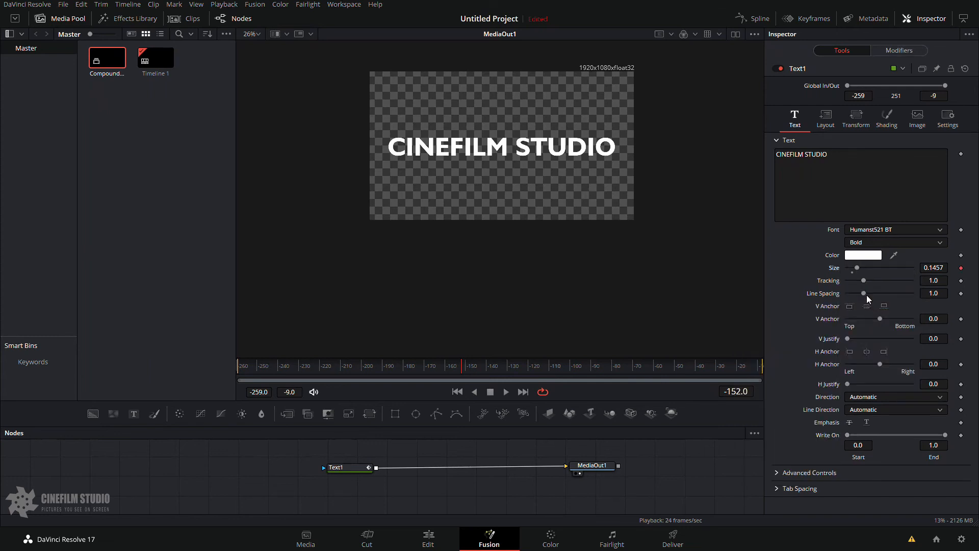
{"action": "double_click", "coordinate": [858, 268]}
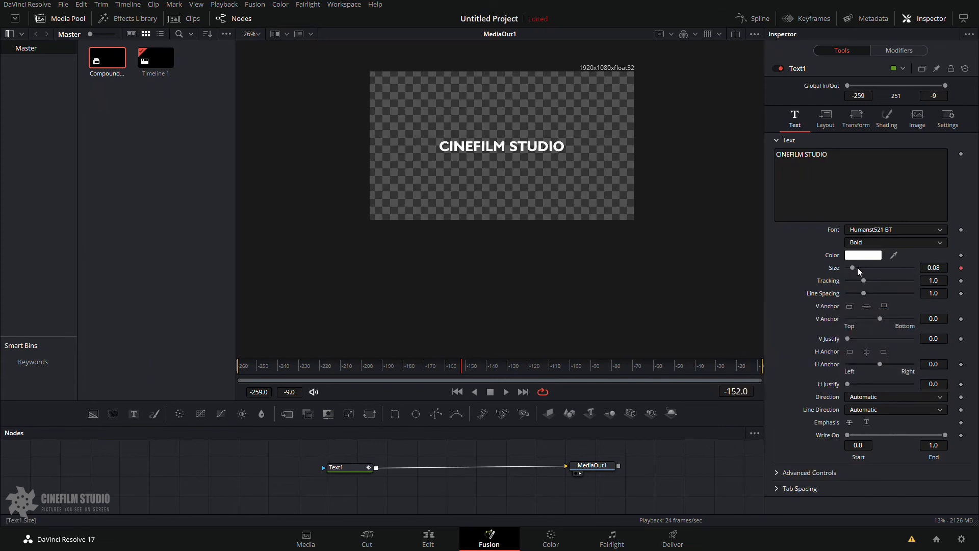
Step: Connect the V Anchor to Text1's published Size and try linked values of 0.134 and 0.14
{"action": "right_click", "coordinate": [835, 323]}
{"action": "mouse_move", "coordinate": [863, 375]}
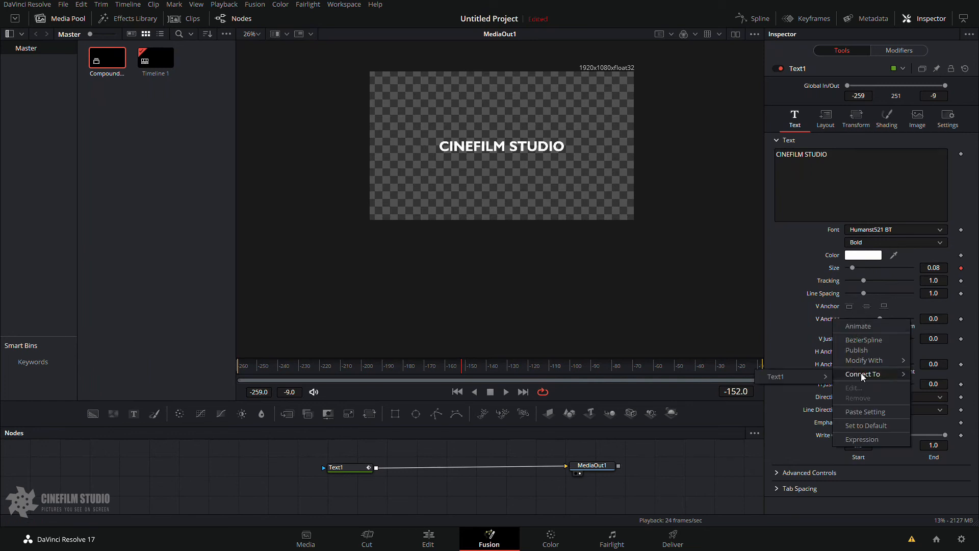
{"action": "mouse_move", "coordinate": [802, 381]}
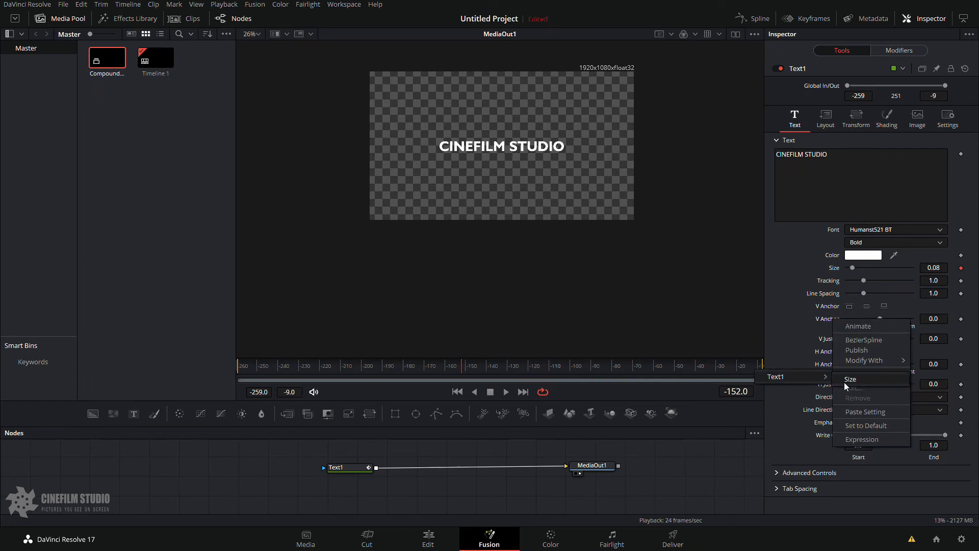
{"action": "left_click", "coordinate": [851, 379]}
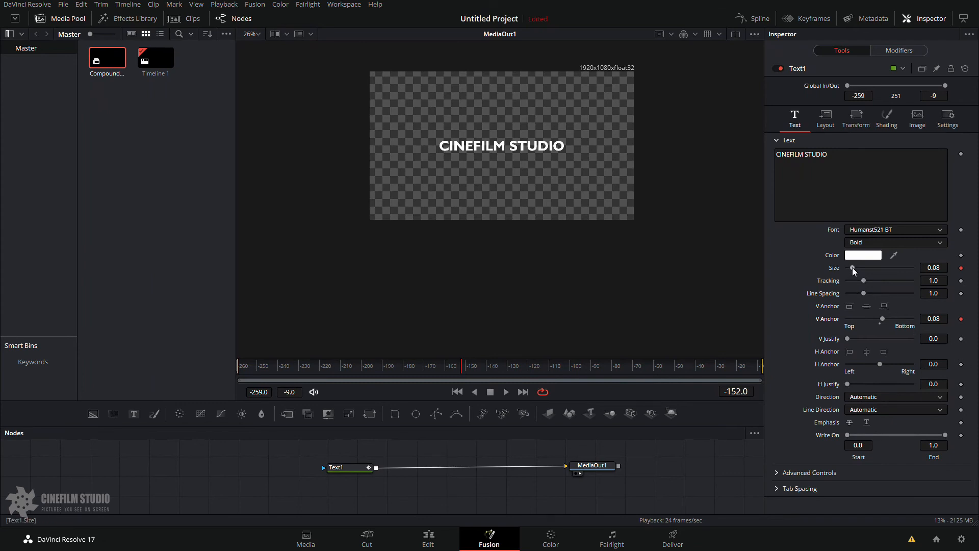
{"action": "left_click_drag", "start_coordinate": [854, 271], "coordinate": [858, 271]}
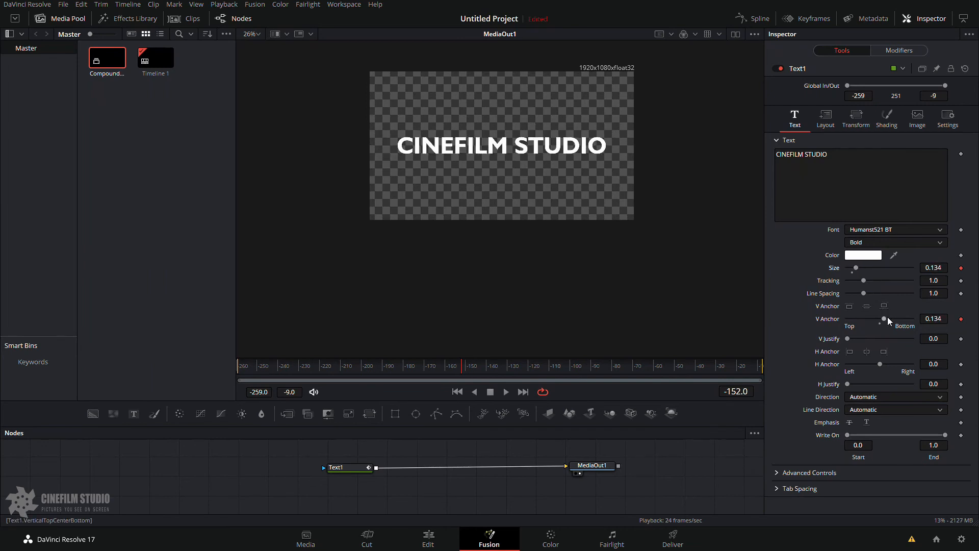
{"action": "left_click_drag", "start_coordinate": [888, 320], "coordinate": [885, 320]}
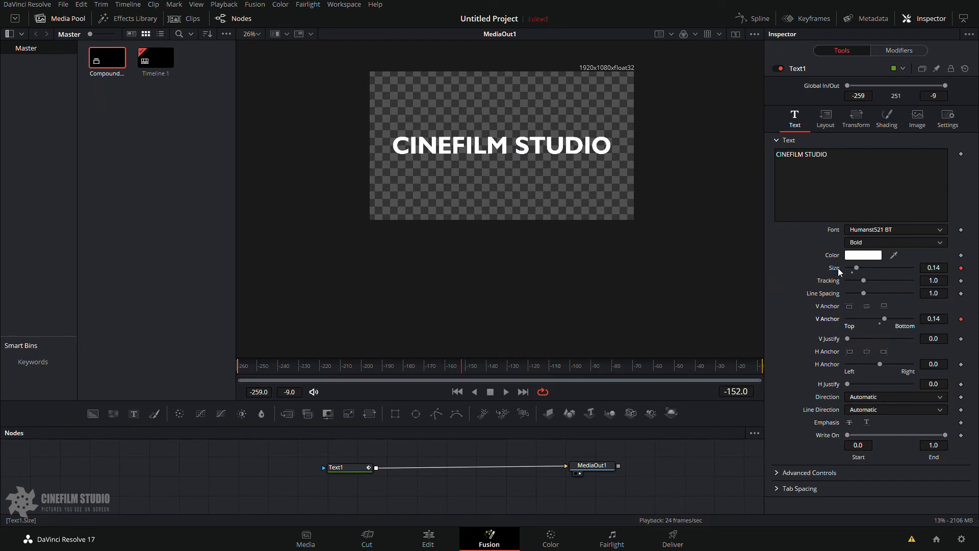
Step: Apply the TextScramble modifier to Text1's styled text, open its controls and select the Text1 node
{"action": "left_click", "coordinate": [813, 177]}
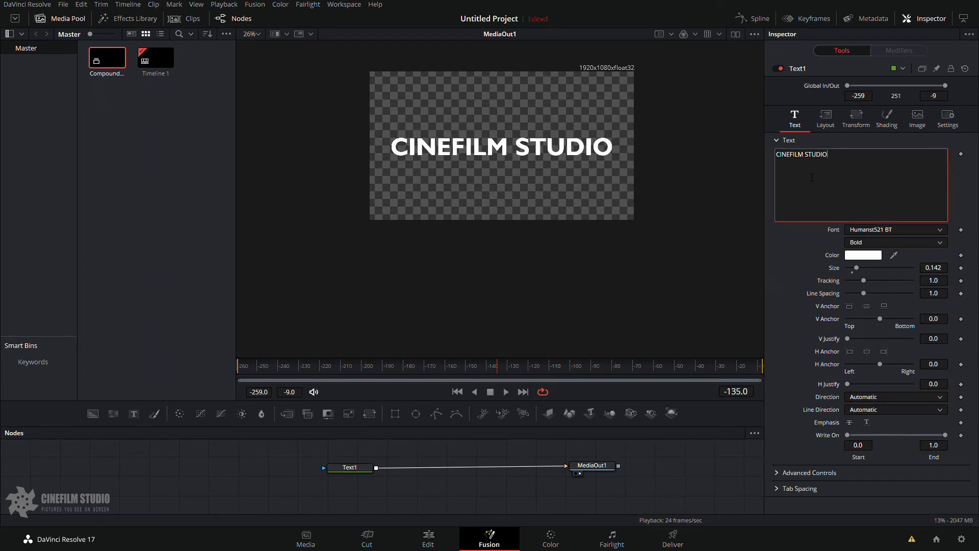
{"action": "right_click", "coordinate": [812, 177]}
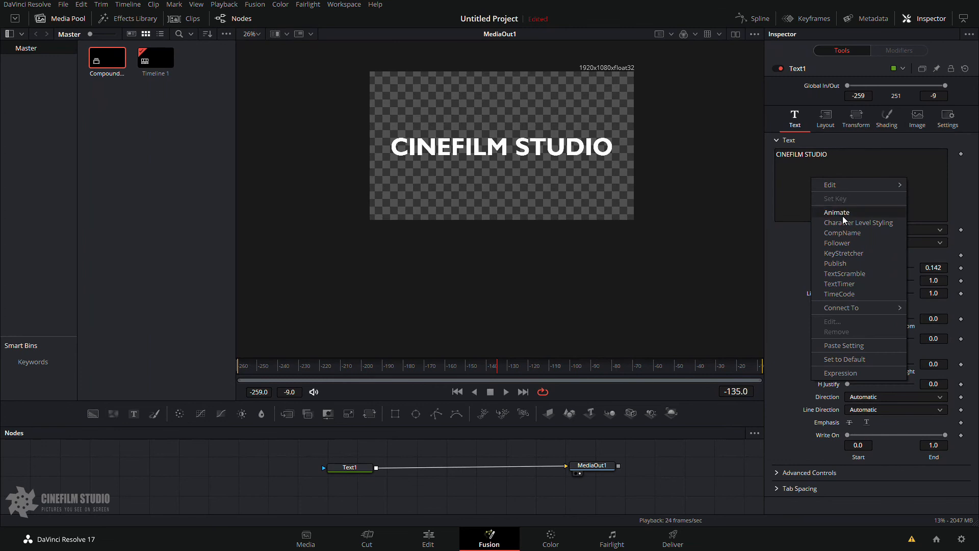
{"action": "left_click", "coordinate": [852, 275]}
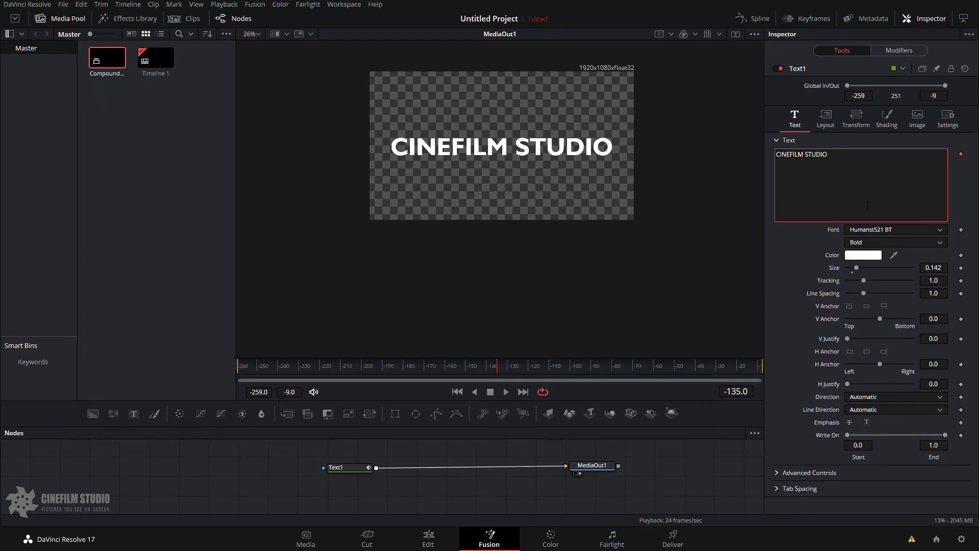
{"action": "left_click", "coordinate": [896, 50]}
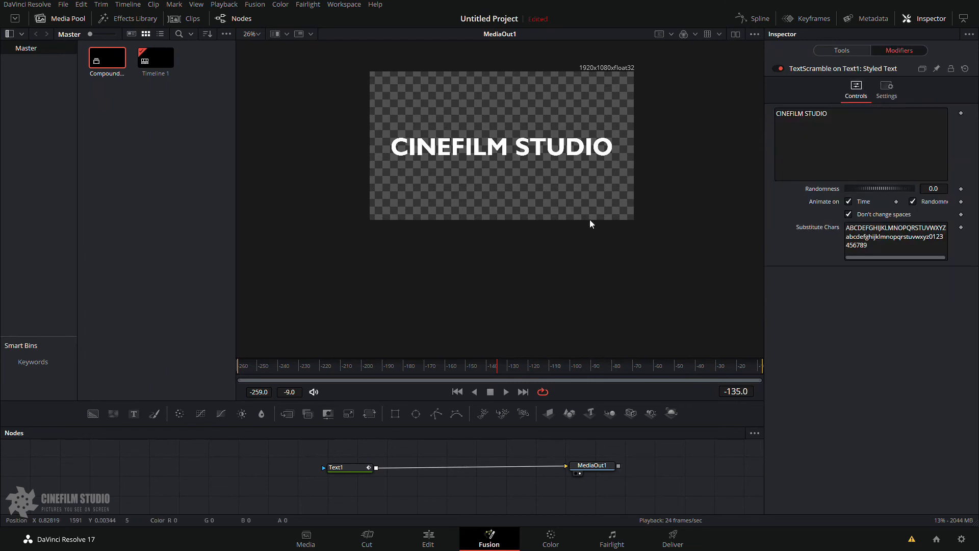
{"action": "left_click_drag", "start_coordinate": [368, 462], "coordinate": [351, 466]}
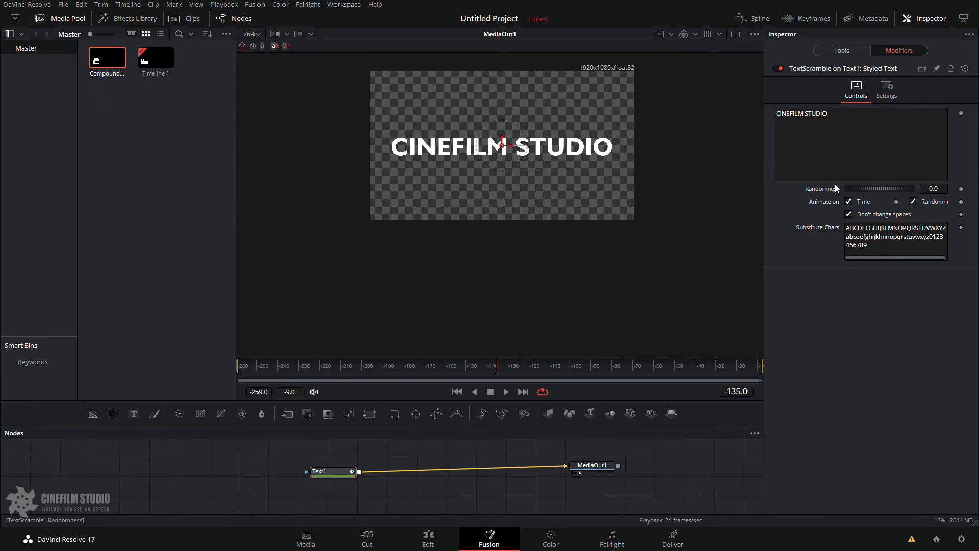
Step: Keyframe the scramble's Randomness at 0.0 around frame -200 and at 1.428 on the first frame, -259
{"action": "left_click", "coordinate": [334, 367]}
{"action": "left_click_drag", "start_coordinate": [342, 369], "coordinate": [362, 367]}
{"action": "left_click", "coordinate": [962, 189]}
{"action": "left_click_drag", "start_coordinate": [302, 366], "coordinate": [164, 378]}
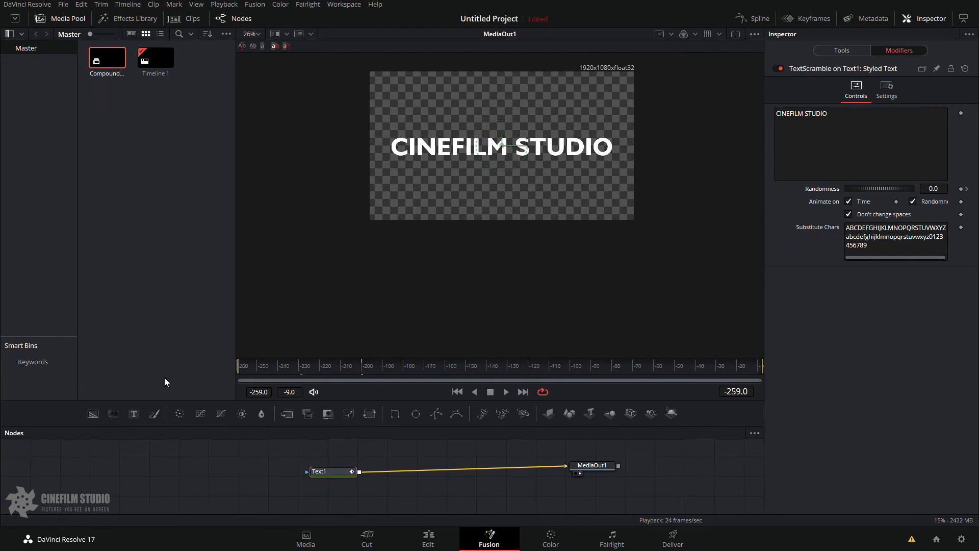
{"action": "left_click_drag", "start_coordinate": [878, 187], "coordinate": [940, 188]}
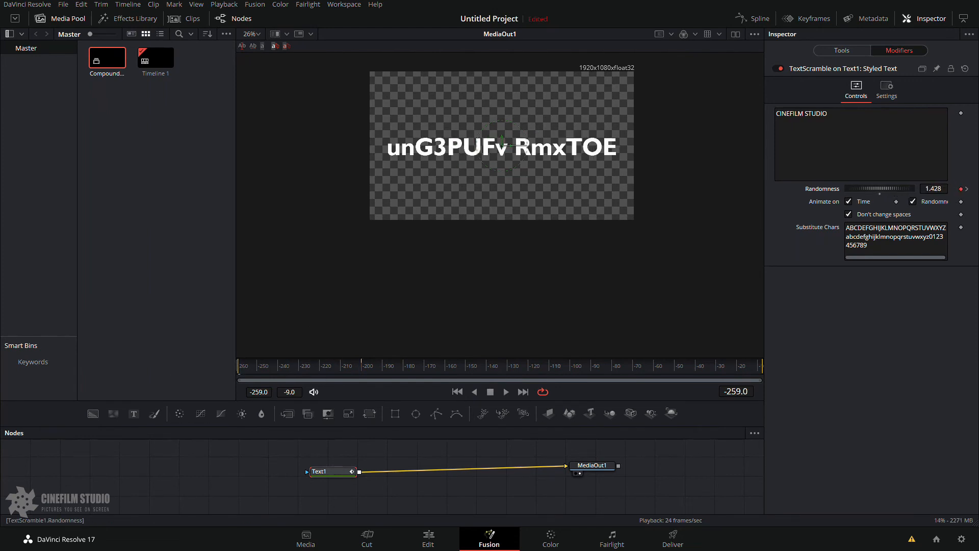
Step: Play back the scramble animation to review how the title resolves, and stop the playback
{"action": "key", "text": "space"}
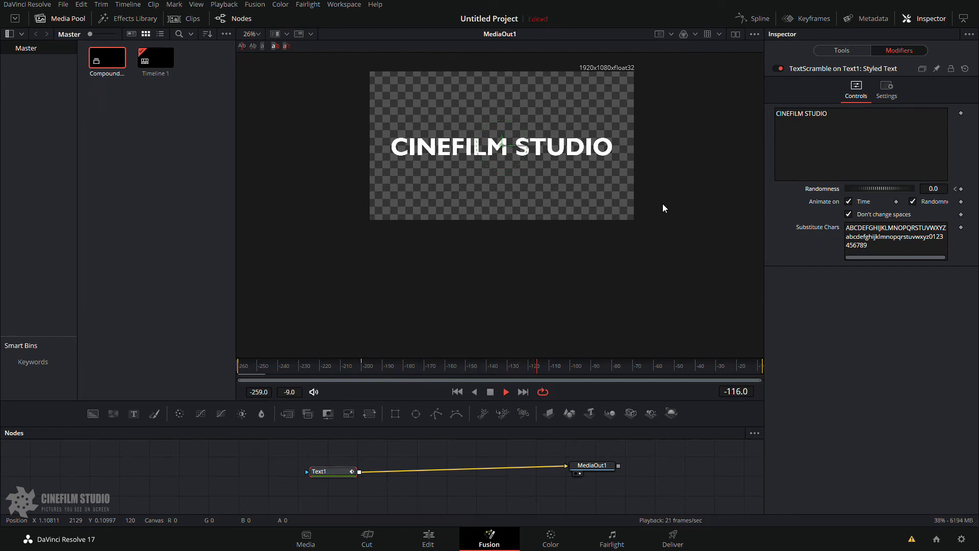
{"action": "key", "text": "space"}
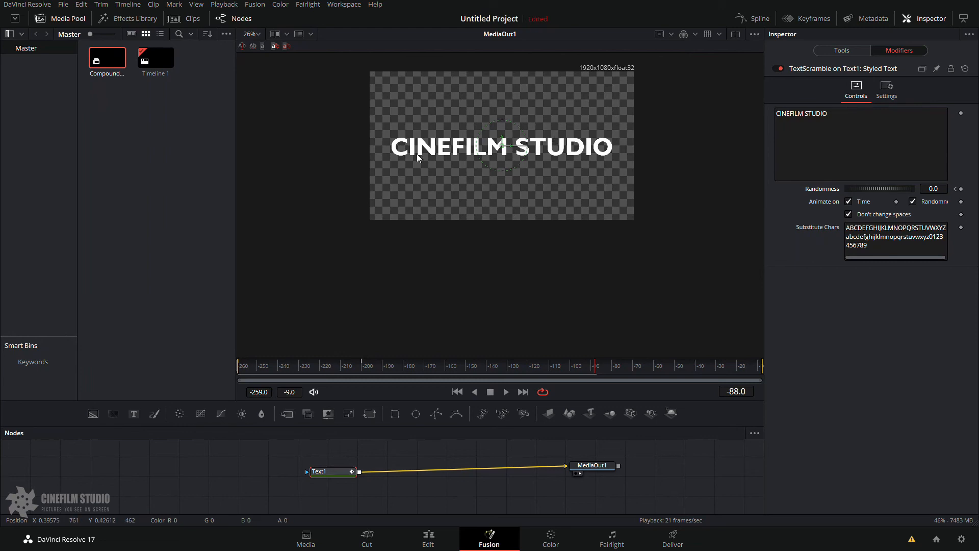
{"action": "scroll", "coordinate": [360, 339], "scroll_direction": "up", "scroll_amount": 2}
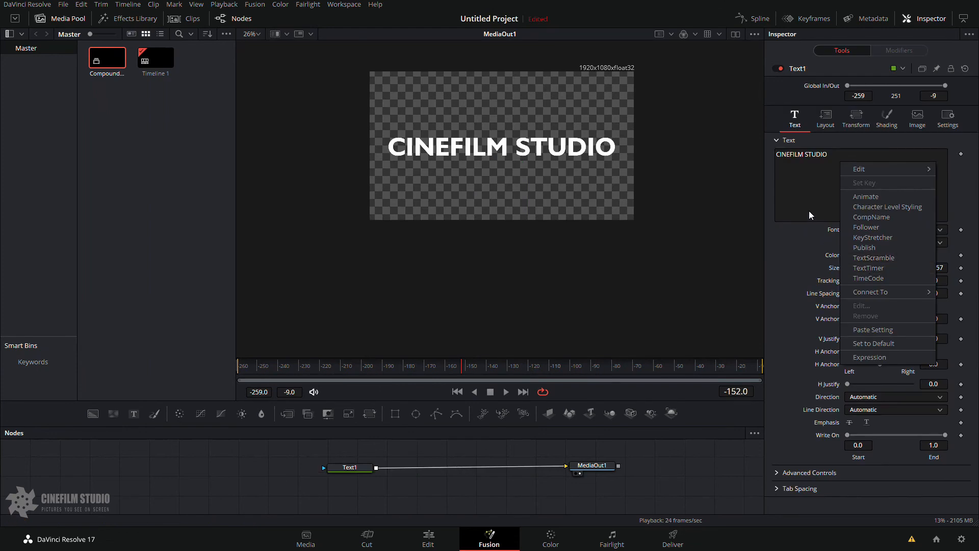
Step: Apply the TextTimer modifier to the CINEFILM STUDIO text and open the modifier's controls
{"action": "left_click", "coordinate": [806, 196]}
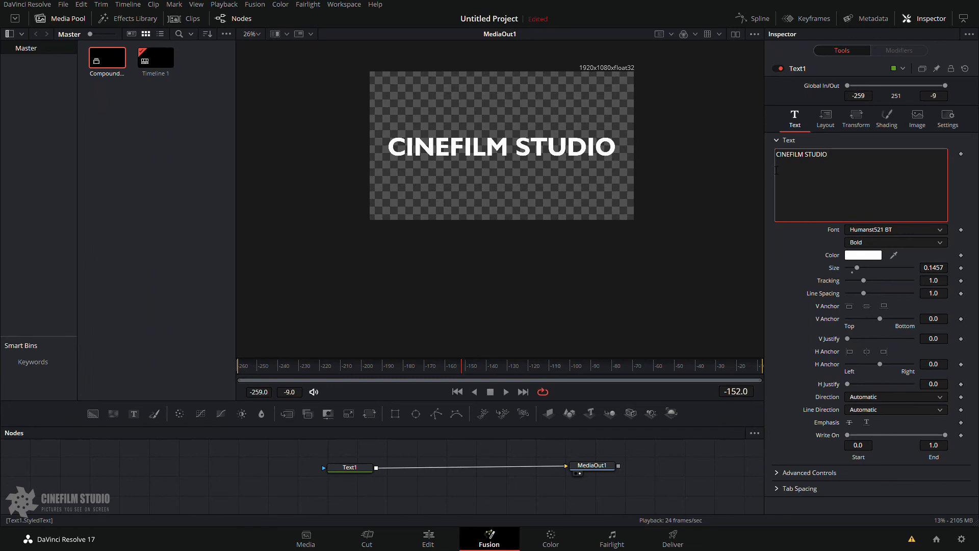
{"action": "left_click", "coordinate": [798, 160]}
{"action": "right_click", "coordinate": [825, 180]}
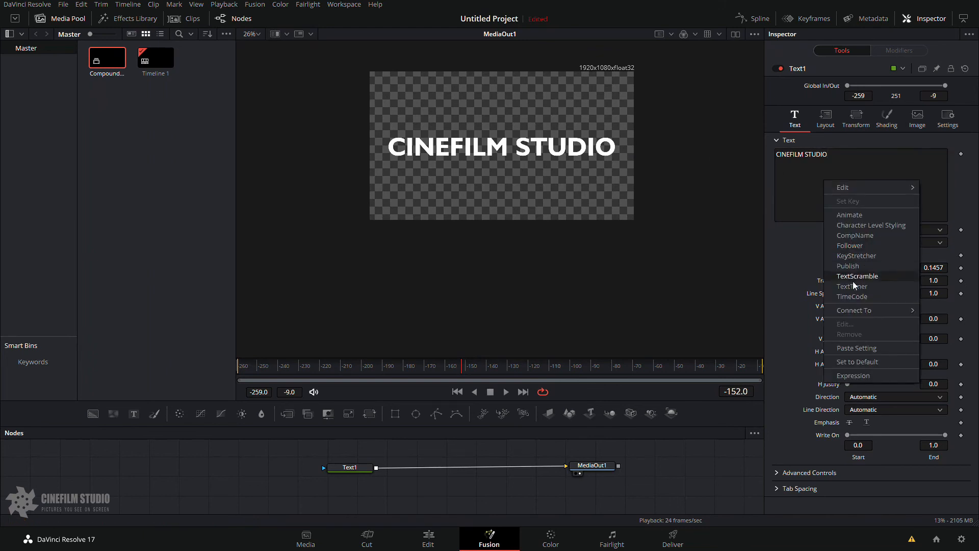
{"action": "left_click", "coordinate": [858, 292]}
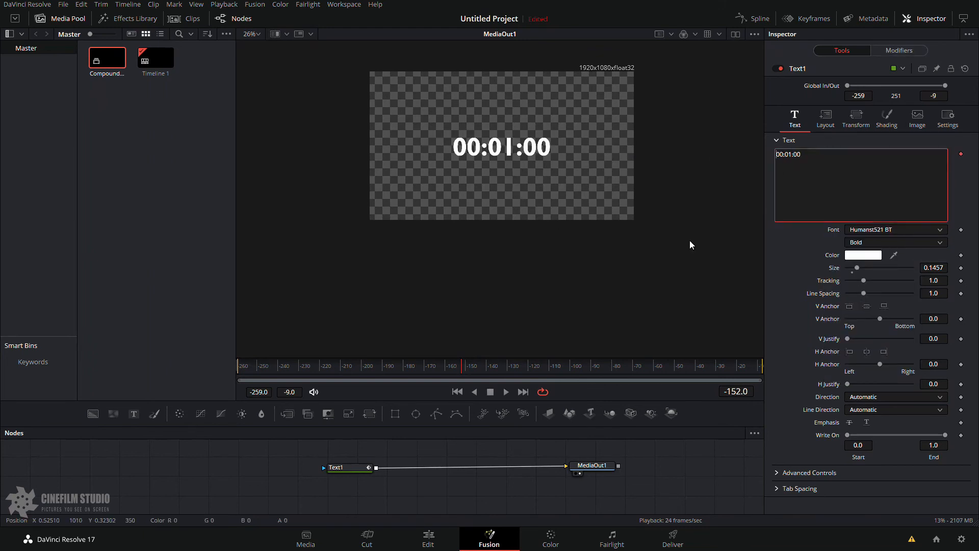
{"action": "left_click", "coordinate": [893, 54]}
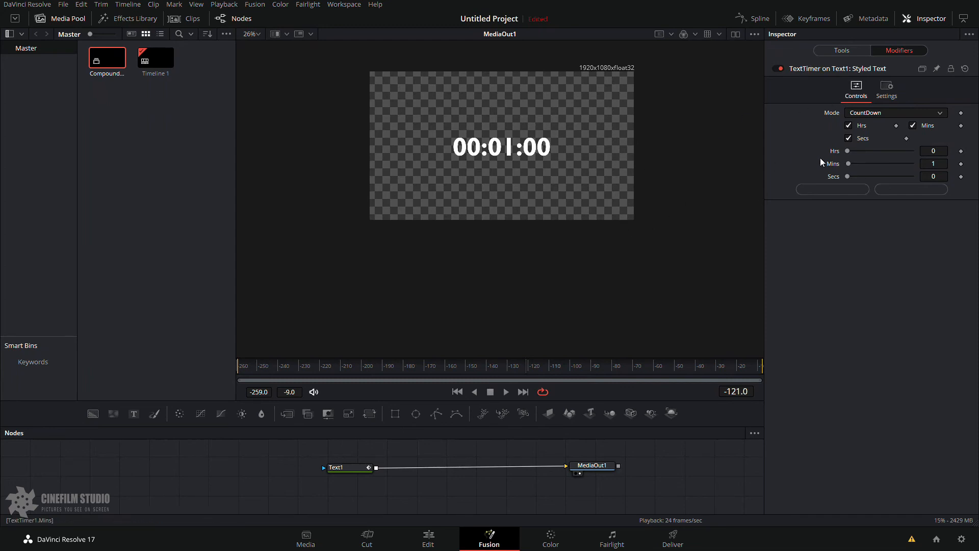
Step: Go to frame -259, try the text timer's Timer and Clock modes, and return it to CountDown
{"action": "left_click_drag", "start_coordinate": [529, 366], "coordinate": [241, 397]}
{"action": "left_click", "coordinate": [869, 114]}
{"action": "left_click", "coordinate": [862, 137]}
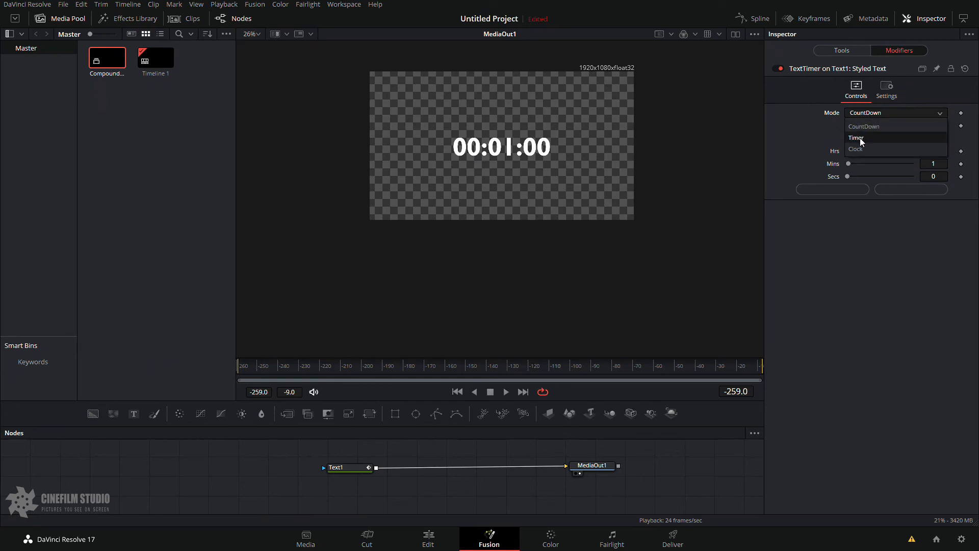
{"action": "left_click", "coordinate": [881, 113]}
{"action": "left_click", "coordinate": [863, 149]}
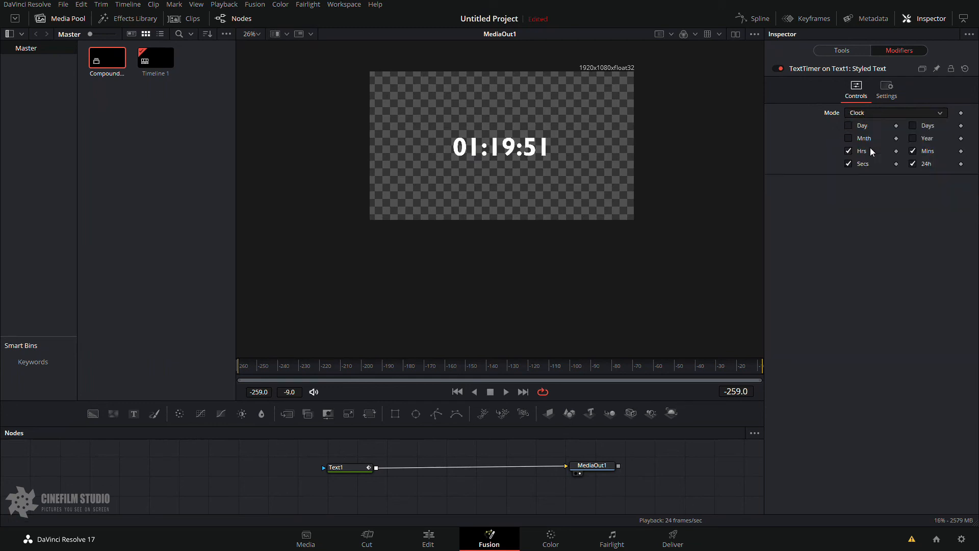
{"action": "left_click", "coordinate": [881, 114]}
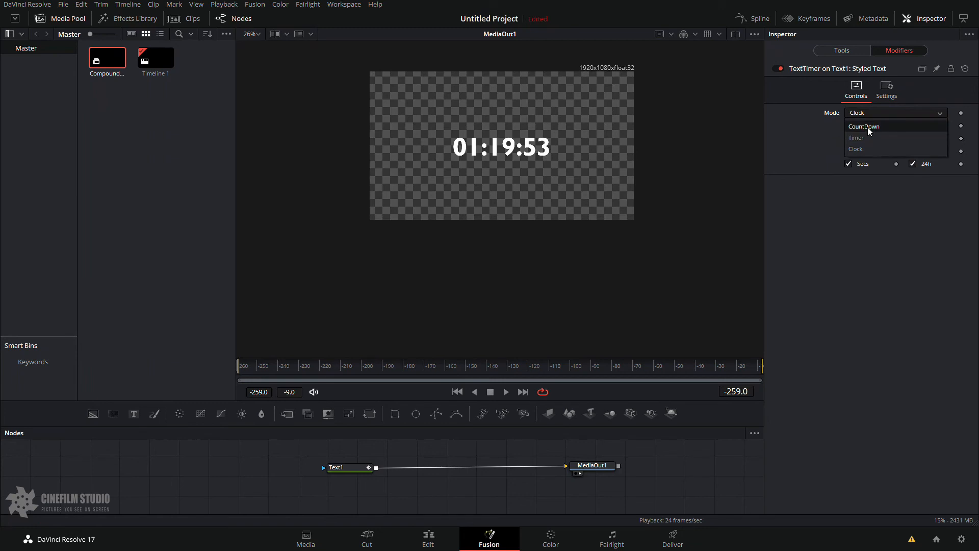
{"action": "left_click", "coordinate": [868, 128]}
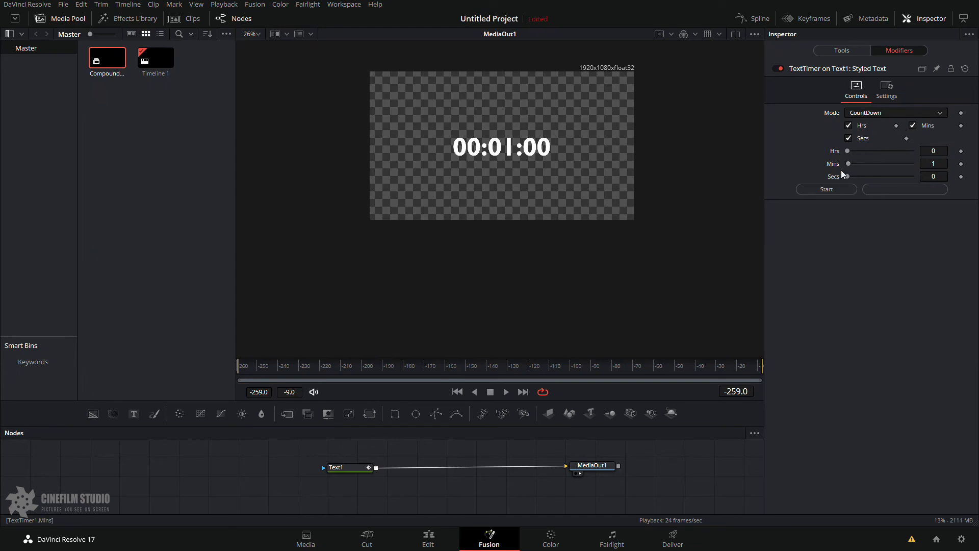
Step: Set the countdown to 0 minutes and 59 seconds, and run and stop it during playback
{"action": "left_click_drag", "start_coordinate": [849, 167], "coordinate": [833, 164]}
{"action": "left_click_drag", "start_coordinate": [847, 177], "coordinate": [914, 177]}
{"action": "key", "text": "space"}
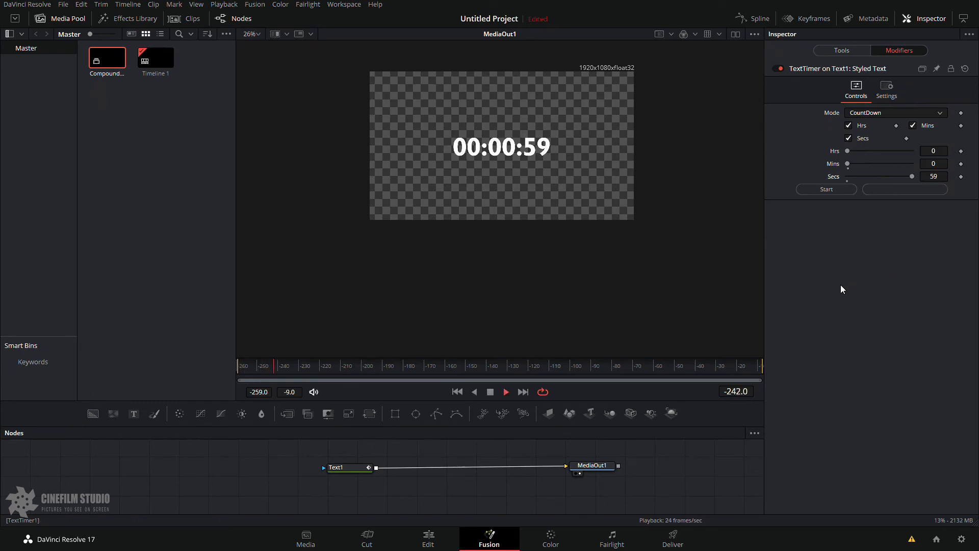
{"action": "left_click", "coordinate": [831, 189]}
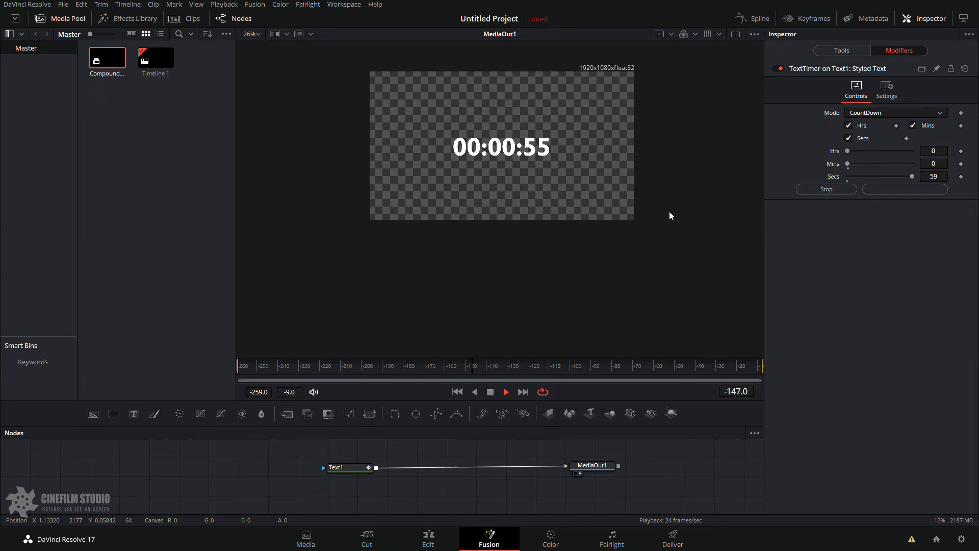
{"action": "left_click", "coordinate": [827, 189]}
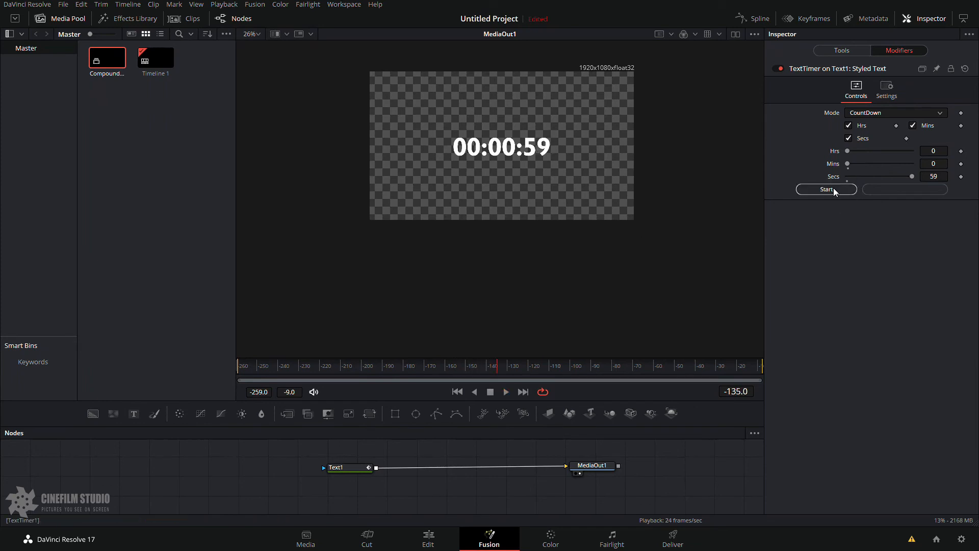
Step: Switch the text timer to Timer mode and set its seconds to 0
{"action": "left_click", "coordinate": [886, 112]}
{"action": "left_click", "coordinate": [875, 142]}
{"action": "left_click_drag", "start_coordinate": [912, 176], "coordinate": [760, 203]}
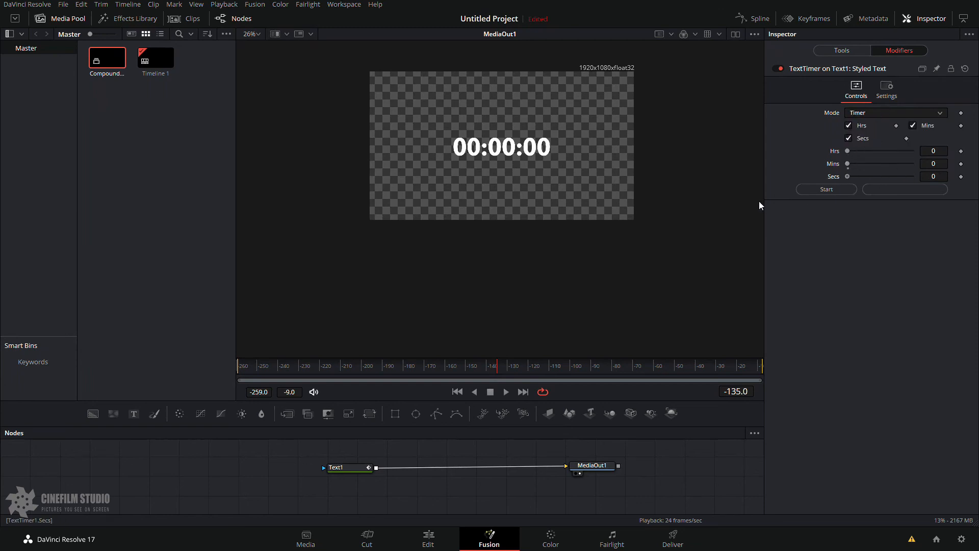
Step: Switch the text timer to Clock mode and toggle the Day, Mnth, Year and Days displays on and off again
{"action": "left_click", "coordinate": [877, 114]}
{"action": "left_click", "coordinate": [859, 149]}
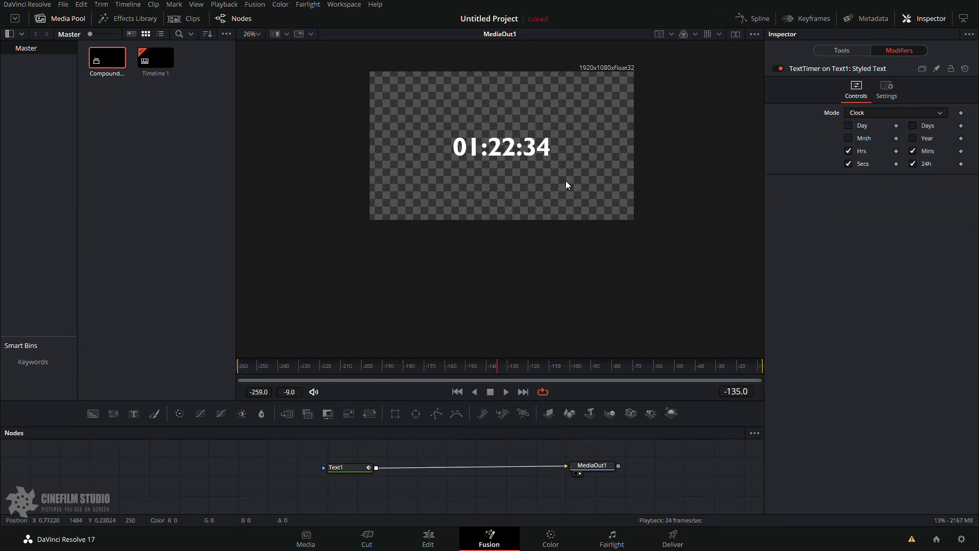
{"action": "left_click", "coordinate": [849, 126]}
{"action": "left_click", "coordinate": [849, 139]}
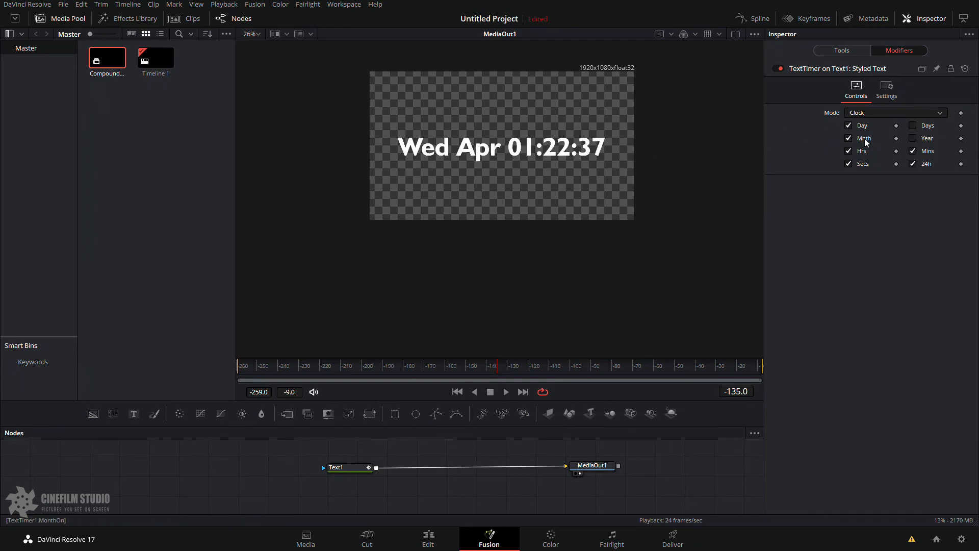
{"action": "left_click", "coordinate": [913, 139]}
{"action": "left_click", "coordinate": [913, 125]}
{"action": "left_click", "coordinate": [913, 126]}
{"action": "left_click", "coordinate": [913, 139]}
{"action": "left_click", "coordinate": [849, 138]}
{"action": "left_click", "coordinate": [849, 125]}
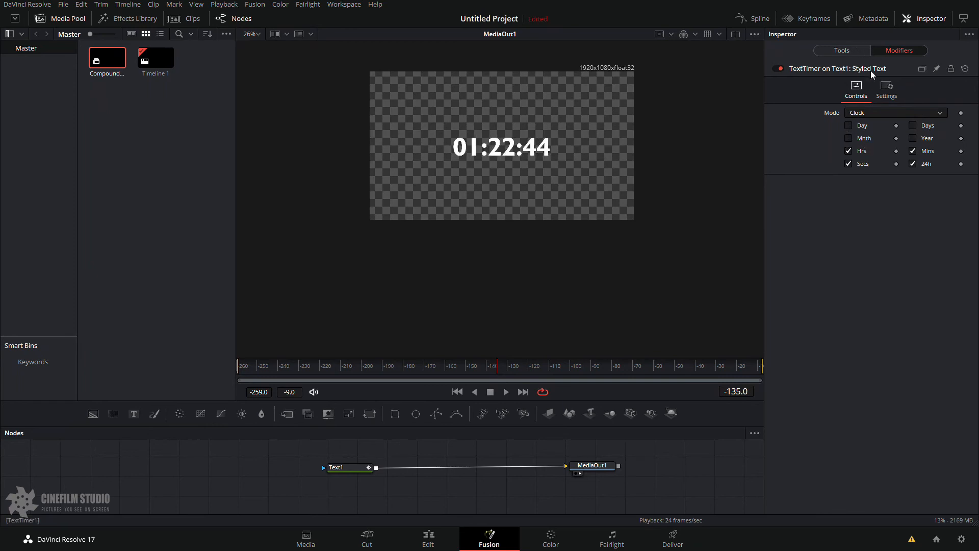
Step: Disable and reset the TextTimer modifier, and remove it from Text1's styled text
{"action": "left_click", "coordinate": [781, 69]}
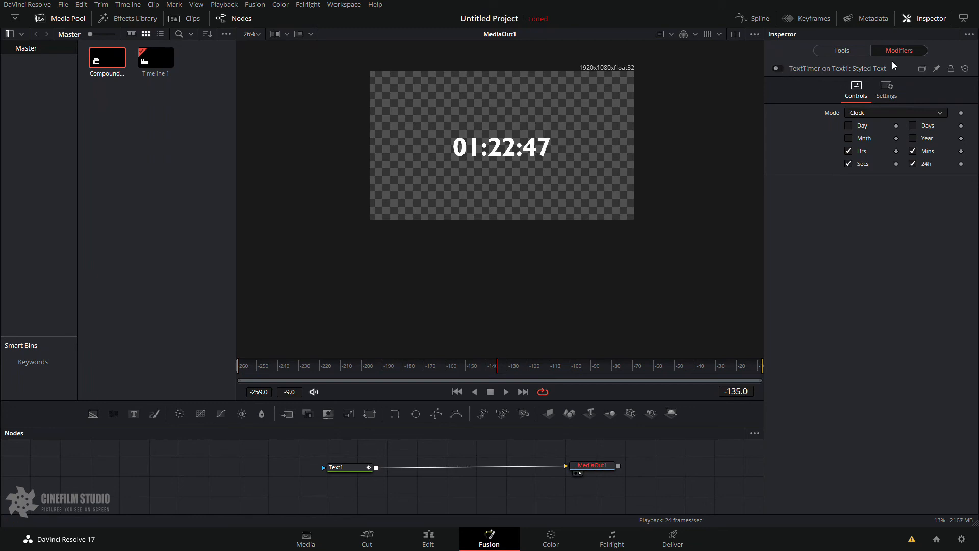
{"action": "left_click", "coordinate": [965, 69]}
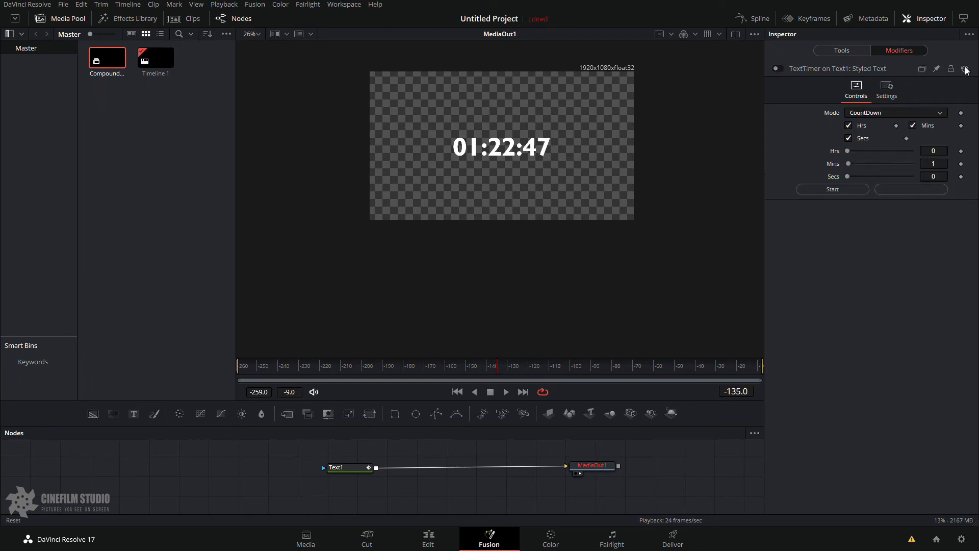
{"action": "left_click", "coordinate": [848, 52]}
{"action": "right_click", "coordinate": [853, 183]}
{"action": "left_click", "coordinate": [889, 357]}
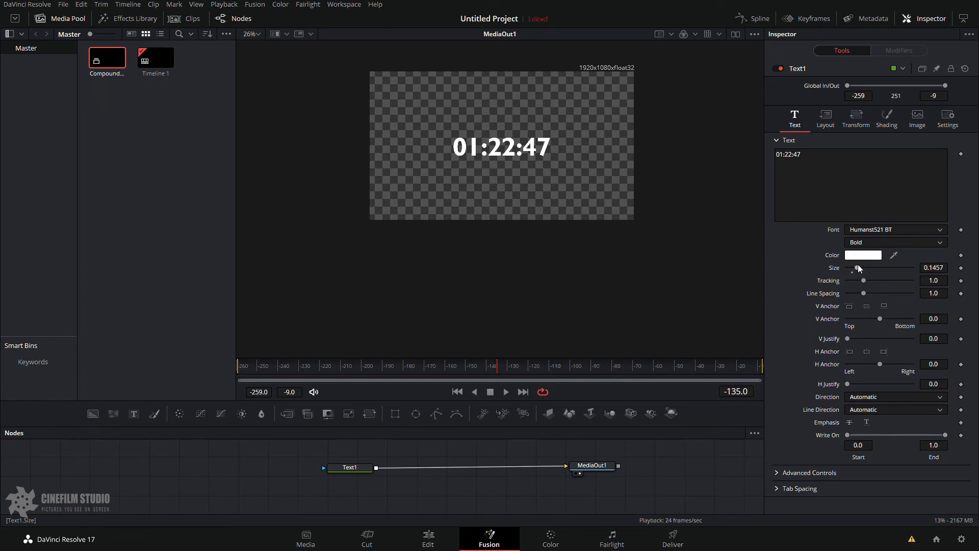
Step: Replace the clock text with CINEFILM STUDIO and set its size to 0.142
{"action": "left_click_drag", "start_coordinate": [858, 268], "coordinate": [863, 266]}
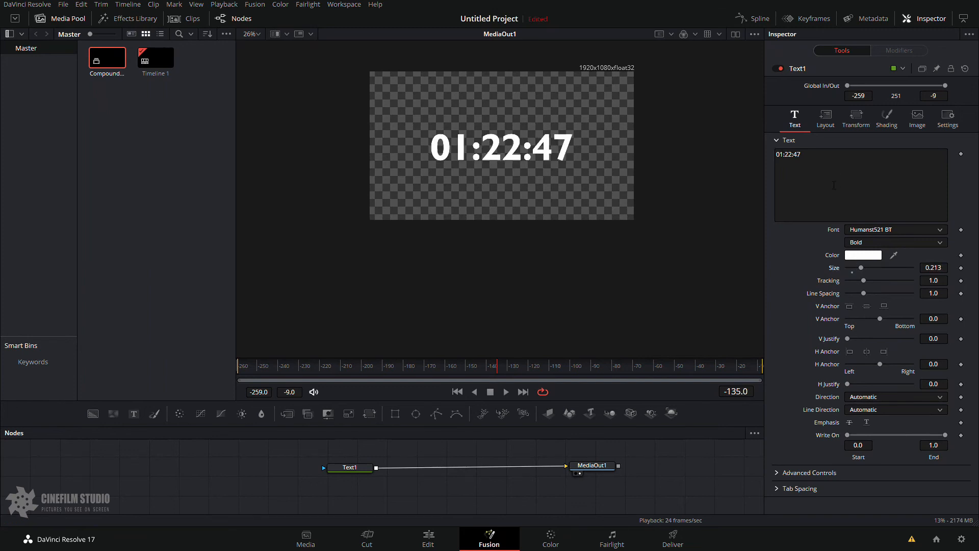
{"action": "double_click", "coordinate": [833, 164]}
{"action": "triple_click", "coordinate": [833, 164]}
{"action": "type", "text": "C"}
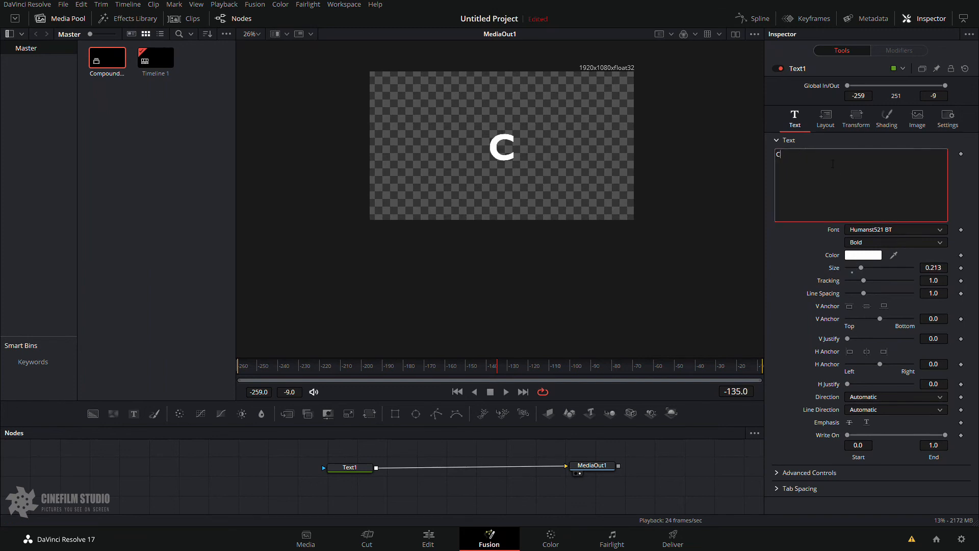
{"action": "type", "text": "INEFIL"}
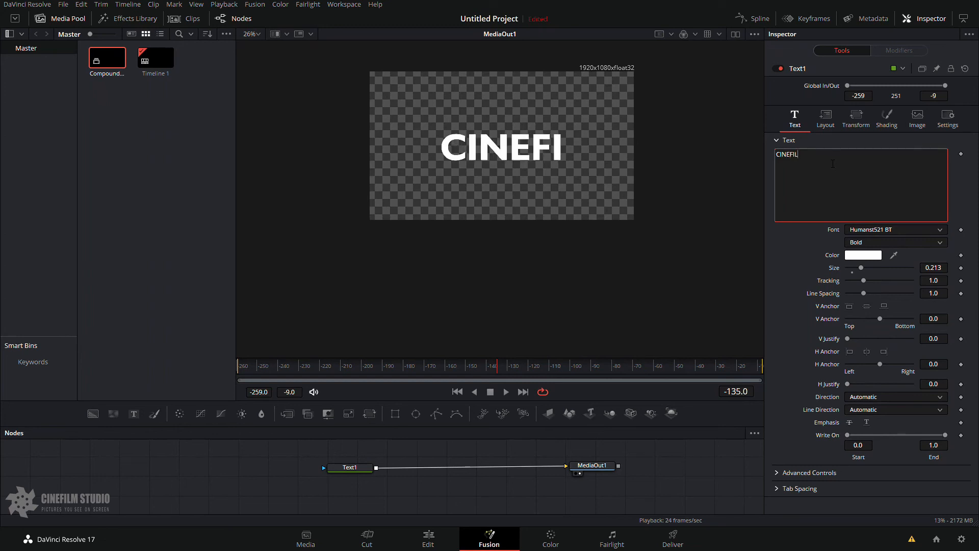
{"action": "type", "text": "M STUDIO"}
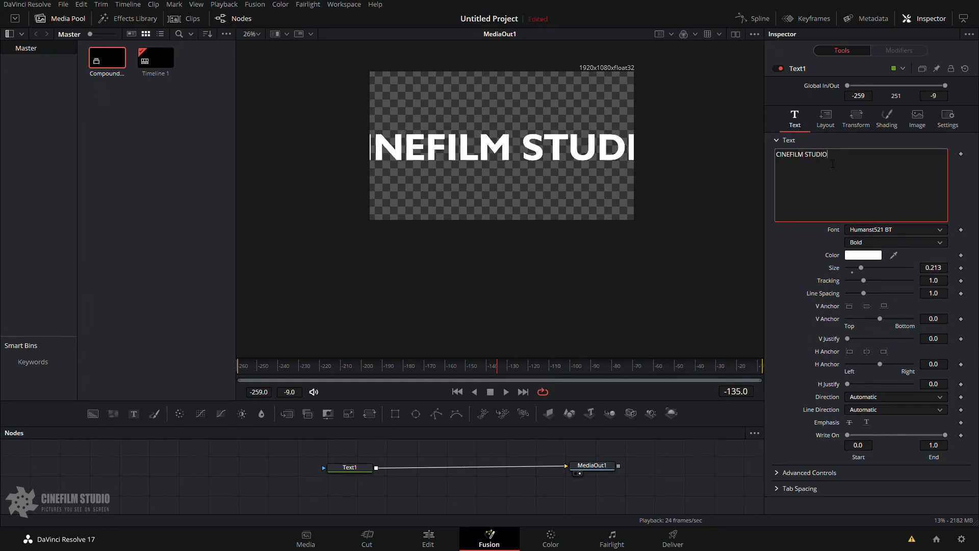
{"action": "left_click_drag", "start_coordinate": [861, 268], "coordinate": [856, 268]}
Step: Apply the TimeCode modifier to the CINEFILM STUDIO text and open the modifier's controls
{"action": "right_click", "coordinate": [831, 191]}
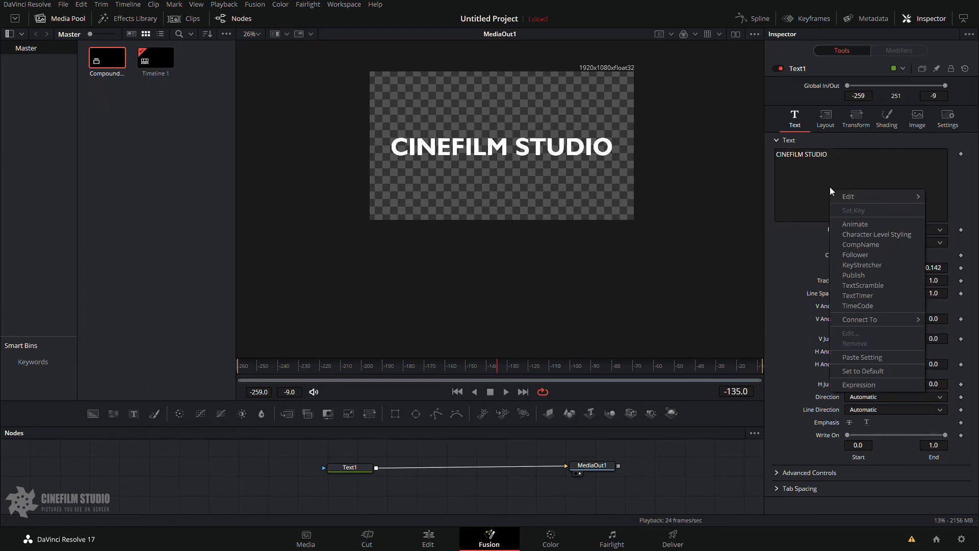
{"action": "left_click", "coordinate": [886, 306]}
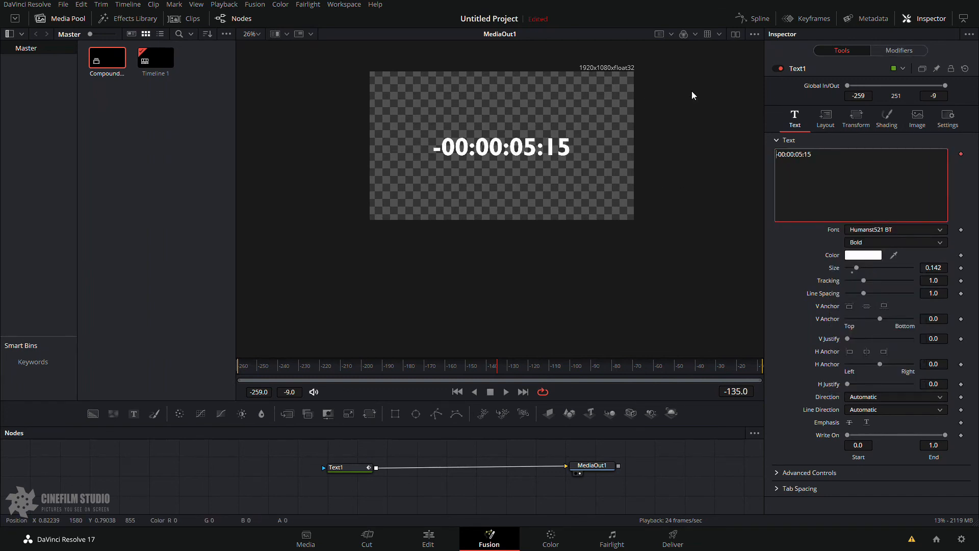
{"action": "left_click", "coordinate": [893, 51]}
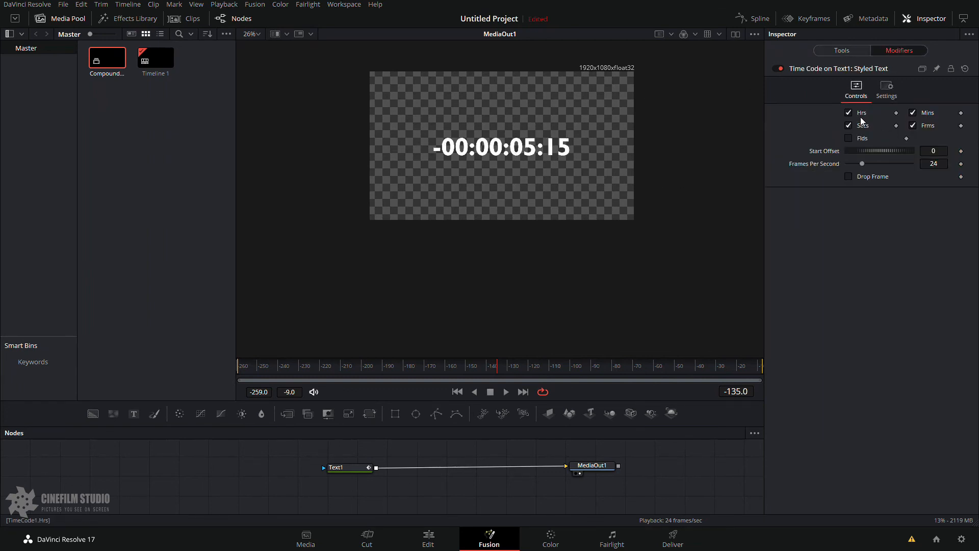
Step: Try a different start offset for the TimeCode modifier on the CINEFILM STUDIO text
{"action": "mouse_move", "coordinate": [867, 152]}
{"action": "left_mouse_down"}
{"action": "mouse_move", "coordinate": [880, 152]}
{"action": "mouse_move", "coordinate": [857, 151]}
{"action": "mouse_move", "coordinate": [856, 163]}
{"action": "left_mouse_up"}
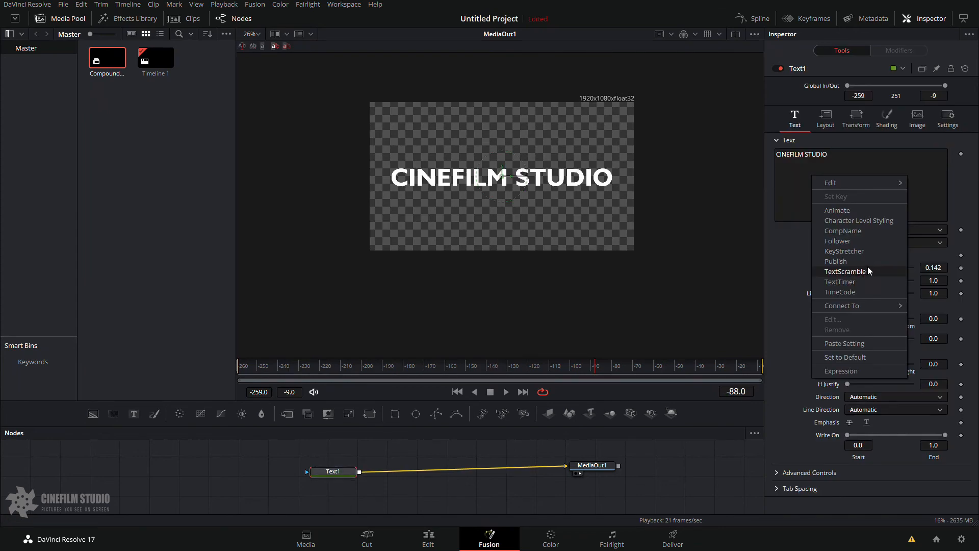
{"action": "left_click", "coordinate": [913, 169]}
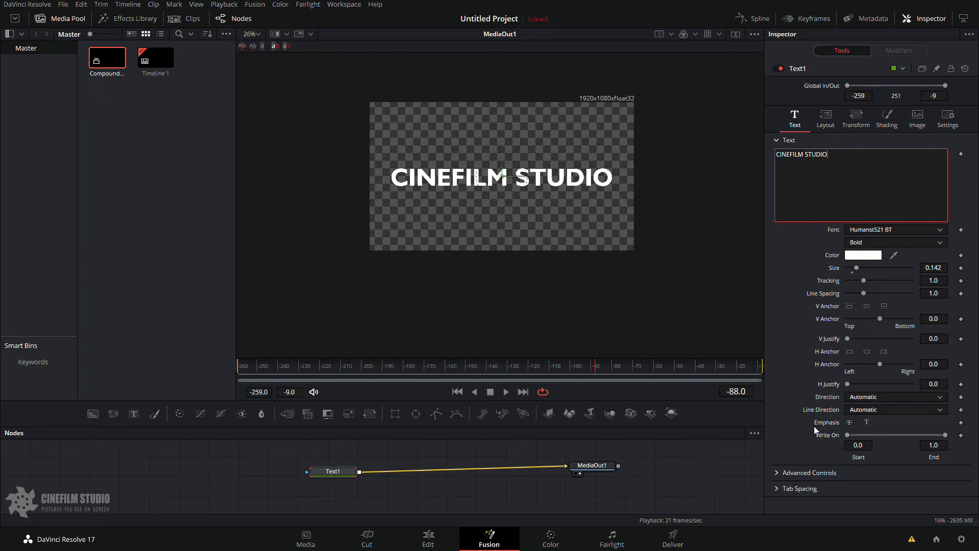
Step: Move the MediaOut1 node farther from Text1, and add a second Text+ node below the connection and delete it again
{"action": "left_click_drag", "start_coordinate": [594, 465], "coordinate": [618, 472]}
{"action": "left_click", "coordinate": [619, 472]}
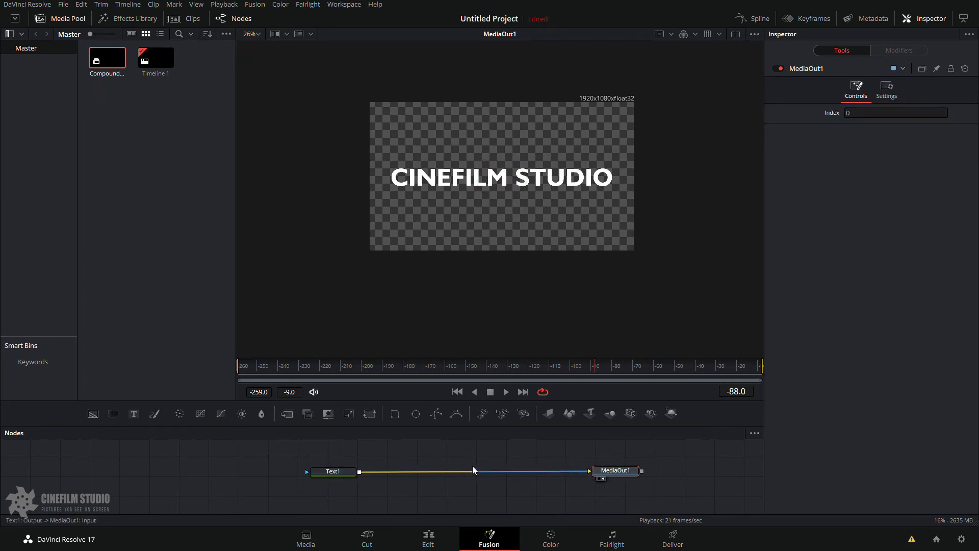
{"action": "left_click_drag", "start_coordinate": [131, 418], "coordinate": [416, 498]}
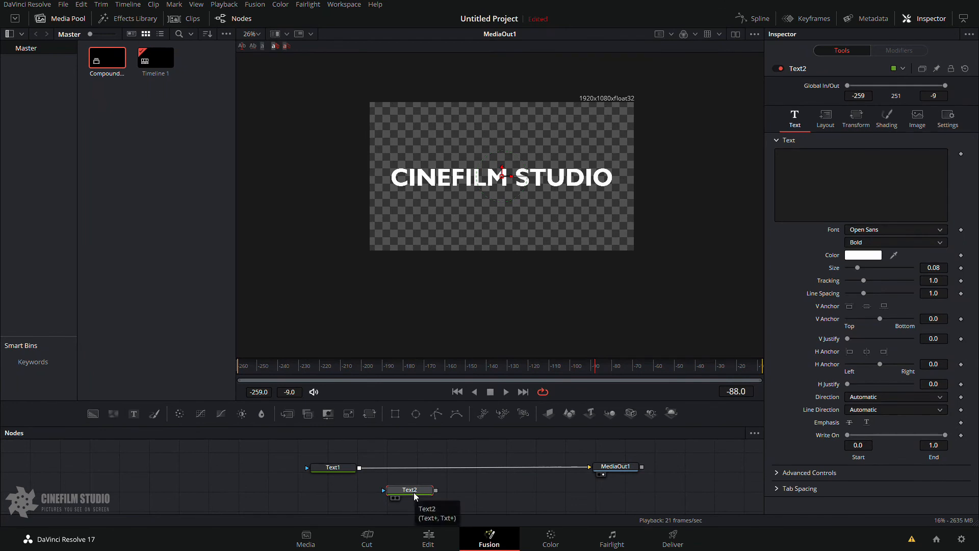
{"action": "key", "text": "Delete"}
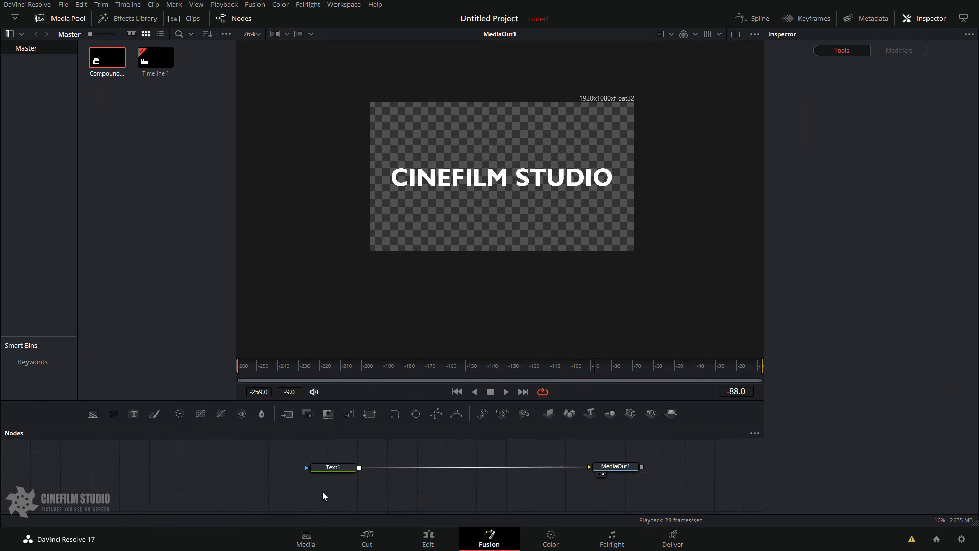
Step: Reset Text1's styled text to its default and re-enter CINEFILM STUDIO as the text
{"action": "left_click", "coordinate": [335, 469]}
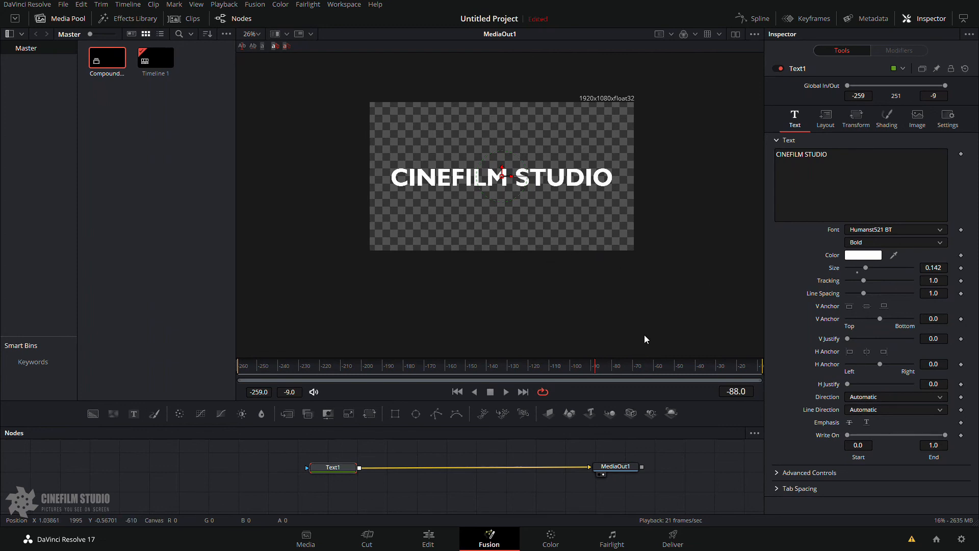
{"action": "right_click", "coordinate": [835, 206]}
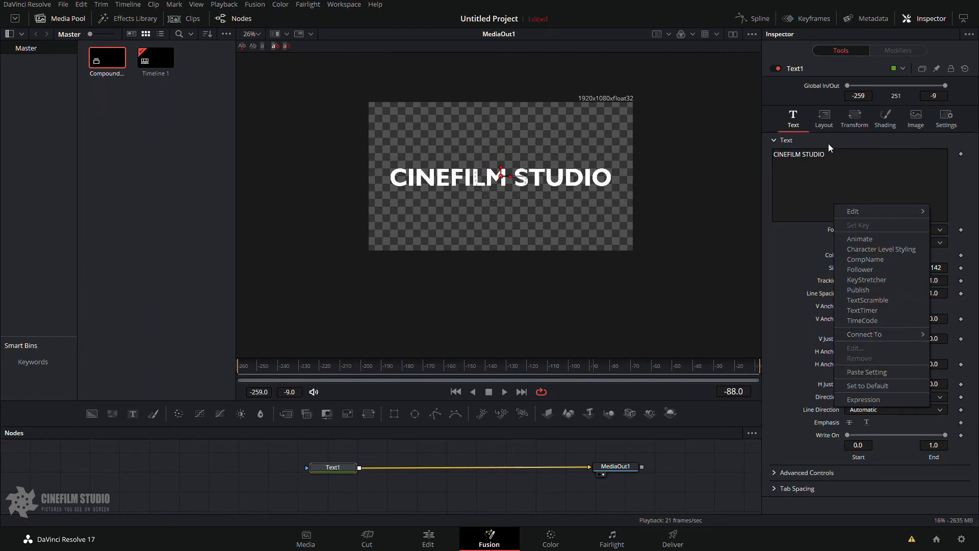
{"action": "left_click", "coordinate": [871, 387]}
{"action": "left_click", "coordinate": [798, 153]}
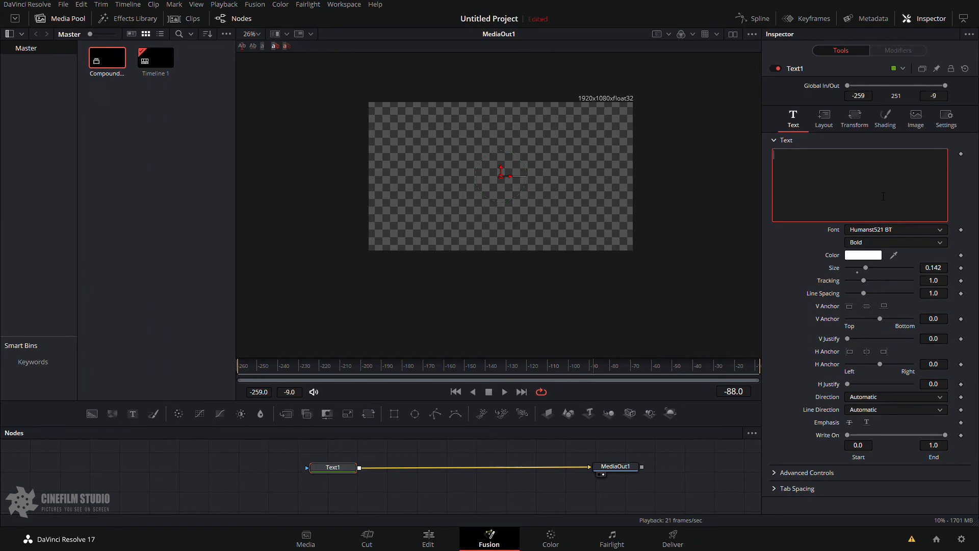
{"action": "type", "text": "CINEFILM S"}
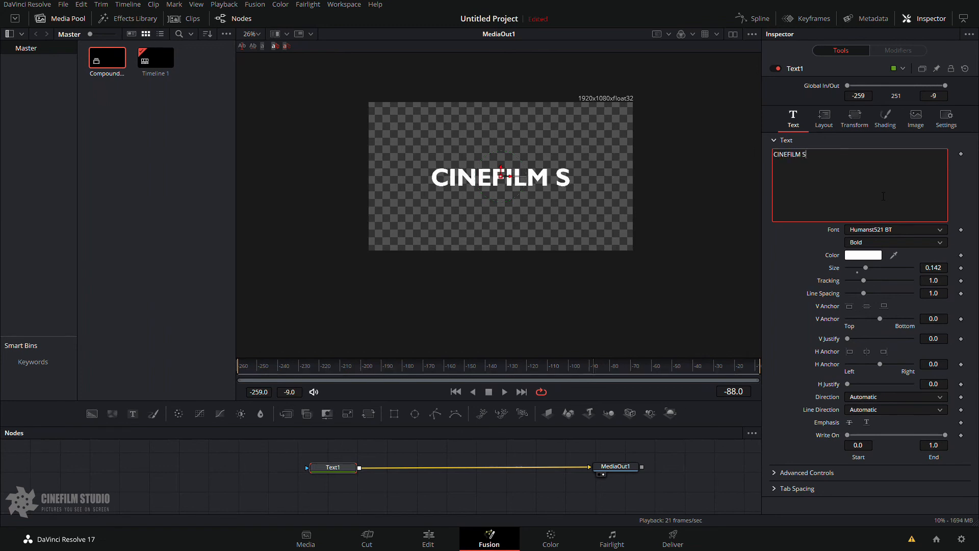
{"action": "type", "text": "TUDIO"}
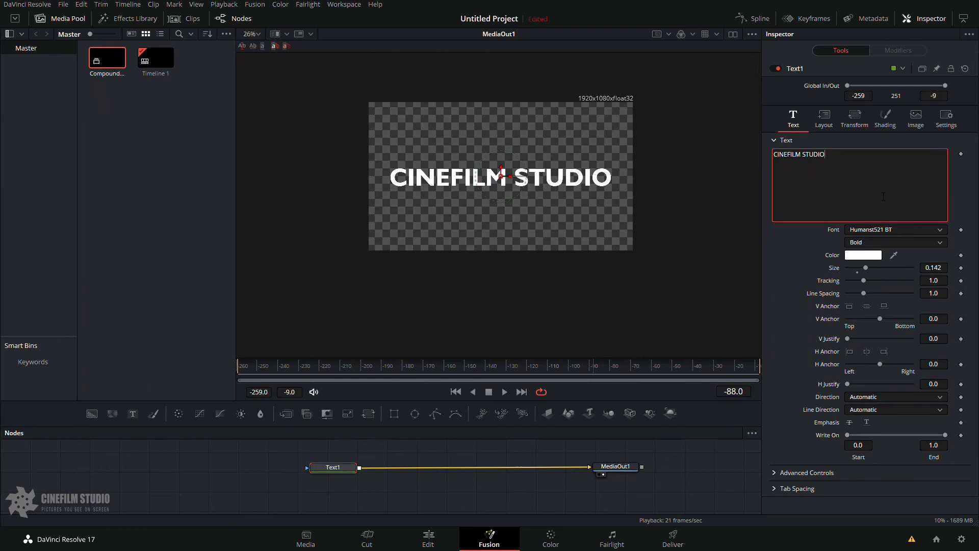
{"action": "right_click", "coordinate": [883, 197]}
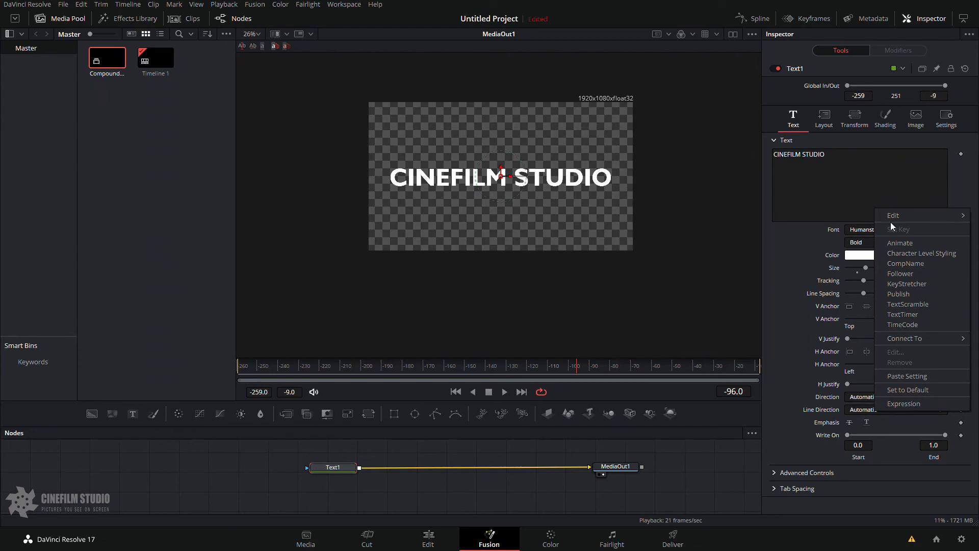
{"action": "left_click", "coordinate": [832, 171]}
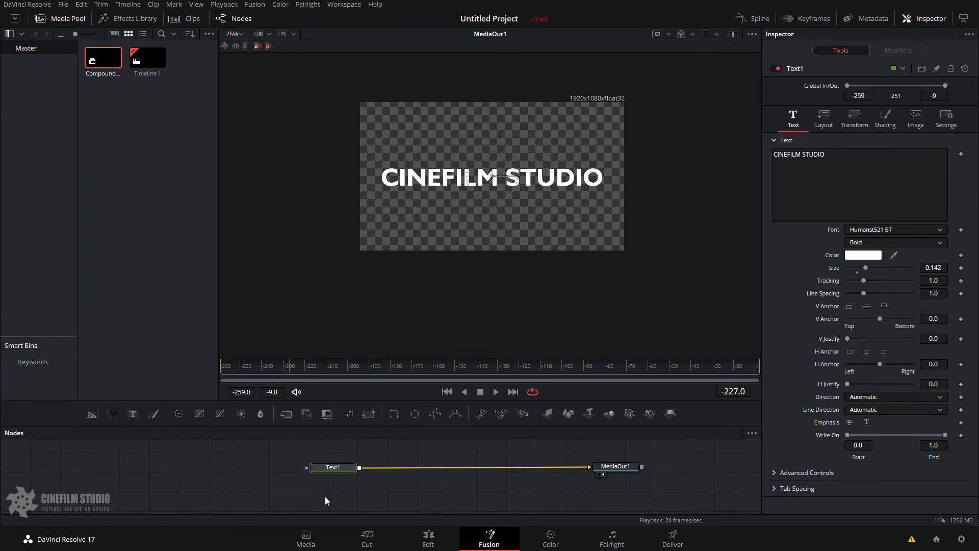
Step: Move the Text1 node farther from MediaOut1, and reposition its text in the viewer to a center of about X 0.52, Y 0.55
{"action": "left_click_drag", "start_coordinate": [334, 470], "coordinate": [316, 472]}
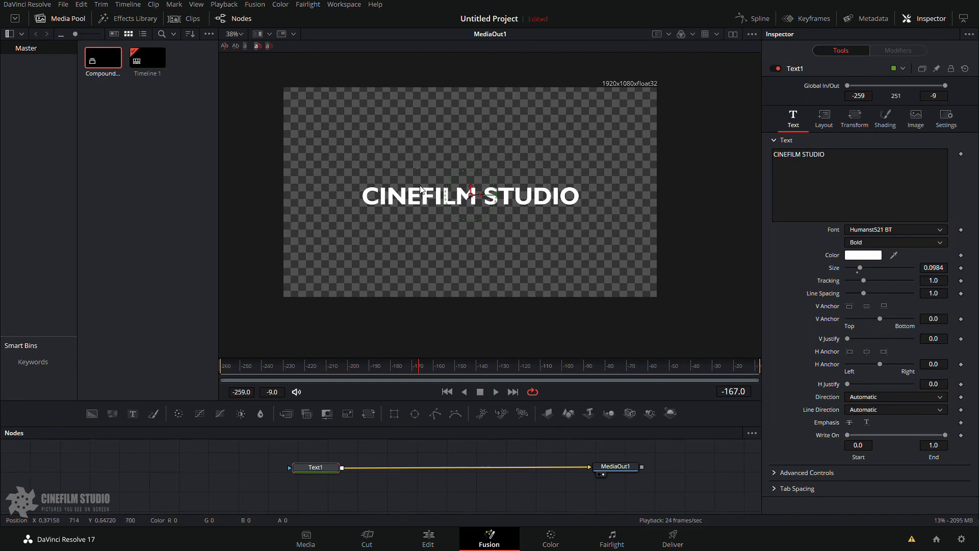
{"action": "left_click_drag", "start_coordinate": [417, 165], "coordinate": [566, 252]}
{"action": "left_click_drag", "start_coordinate": [344, 167], "coordinate": [591, 232]}
{"action": "left_click", "coordinate": [589, 231]}
{"action": "left_click_drag", "start_coordinate": [475, 193], "coordinate": [437, 177]}
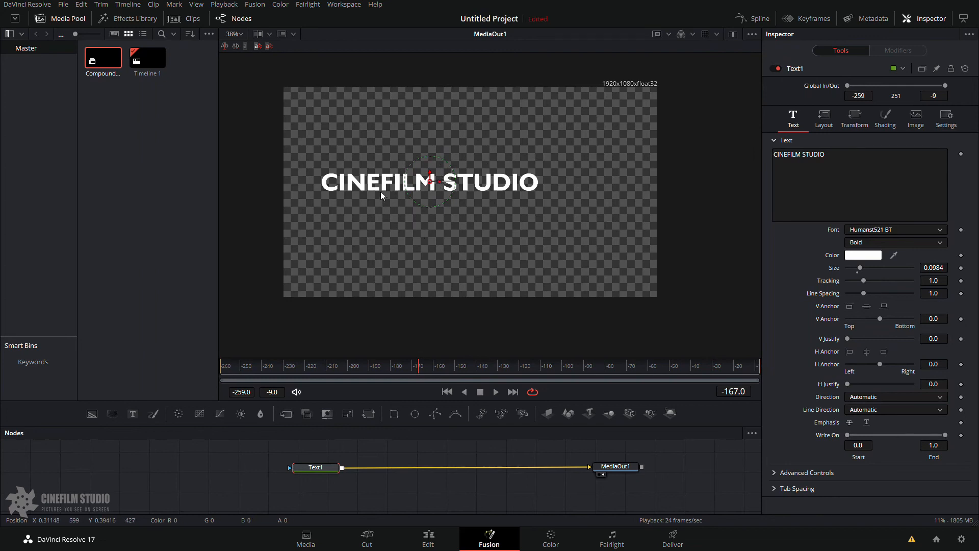
{"action": "left_click_drag", "start_coordinate": [430, 174], "coordinate": [485, 183]}
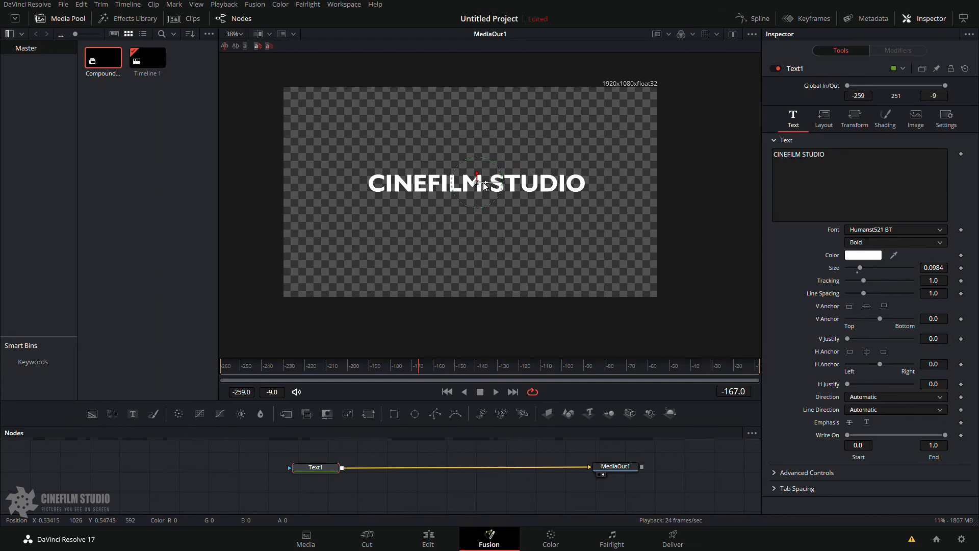
Step: Try rotating the individual characters of Text1 to about X -96.5, Y 70.4 and Z 255.7, and undo the rotations
{"action": "left_click", "coordinate": [855, 118]}
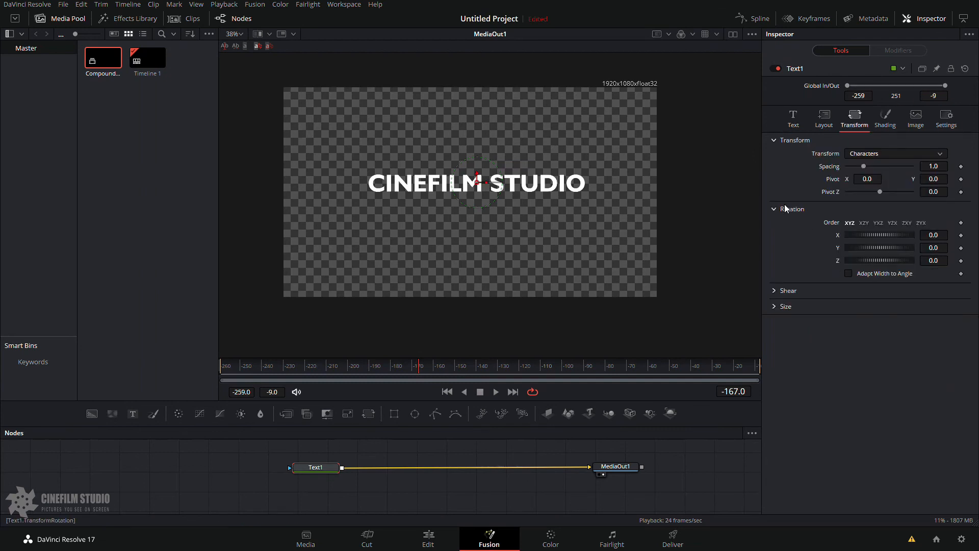
{"action": "left_click_drag", "start_coordinate": [882, 248], "coordinate": [908, 240]}
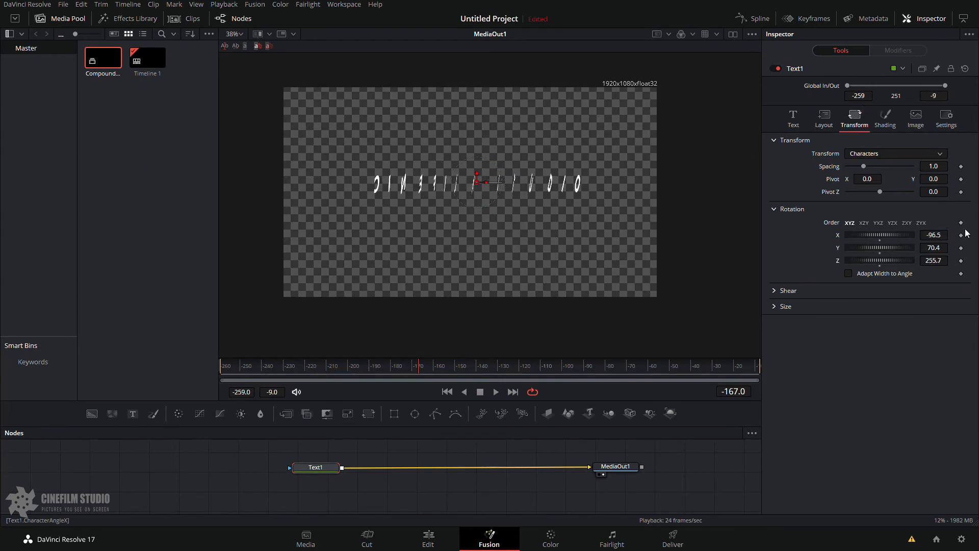
{"action": "key", "text": "ctrl+z"}
{"action": "key", "text": "ctrl+z"}
{"action": "key", "text": "ctrl+z"}
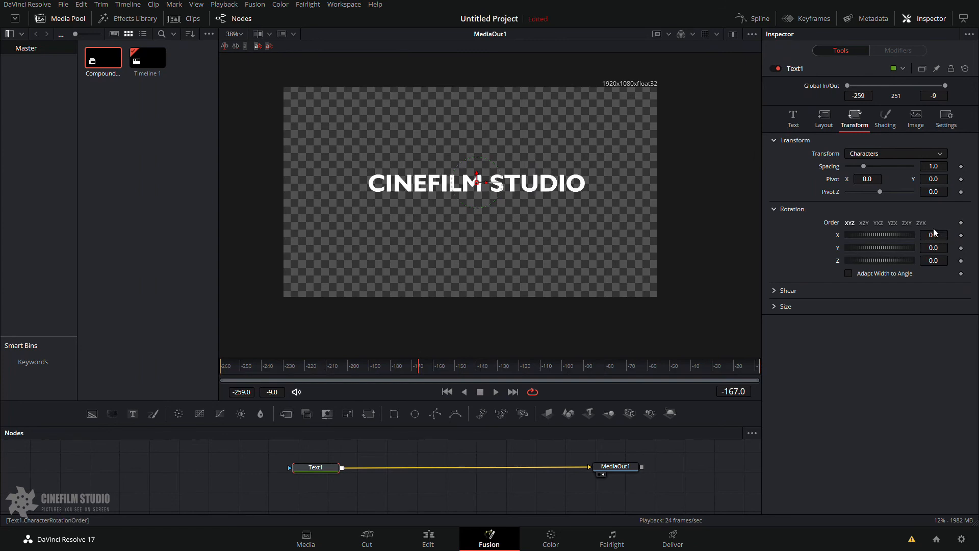
Step: Try rotating Text1's whole layout about the Y axis to about 503.5, and reset that rotation to 0
{"action": "left_click", "coordinate": [824, 118]}
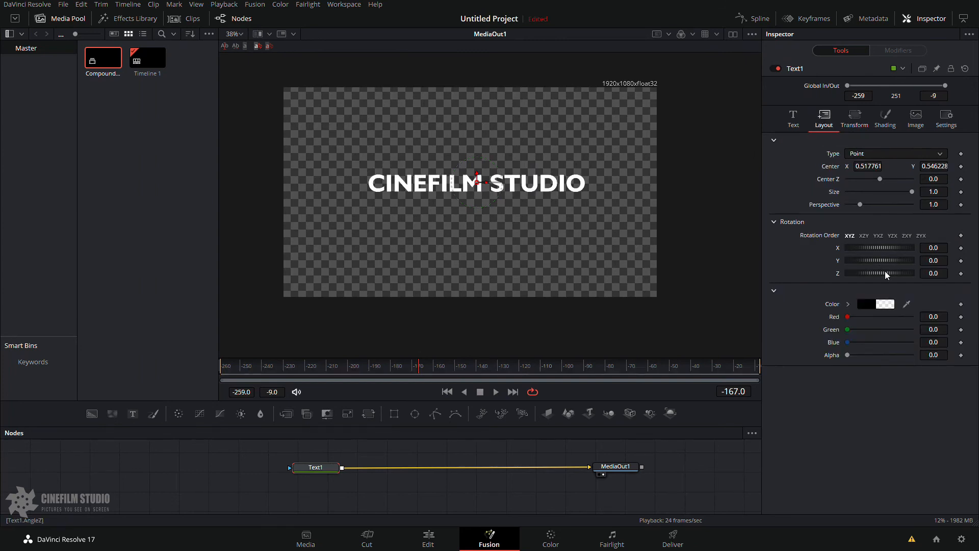
{"action": "left_click_drag", "start_coordinate": [882, 261], "coordinate": [739, 276]}
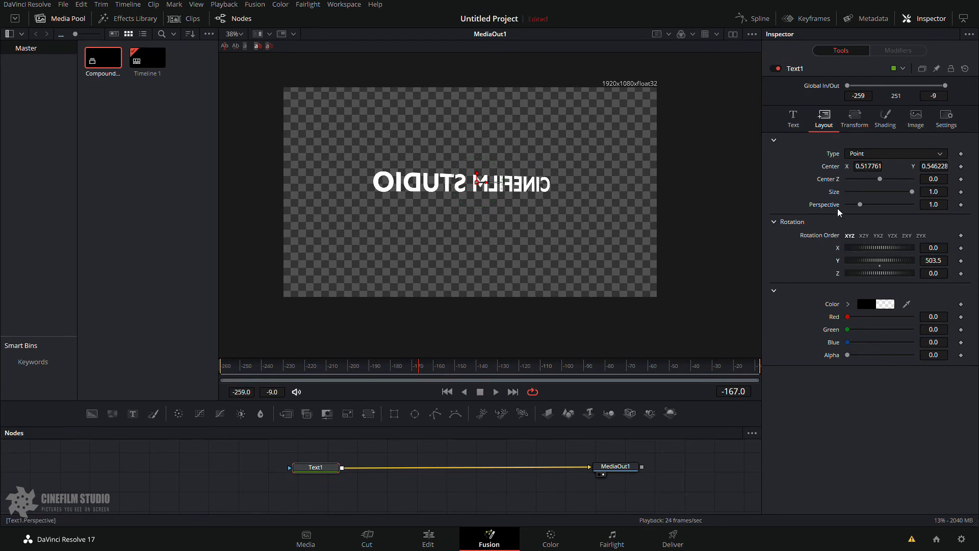
{"action": "left_click", "coordinate": [880, 266]}
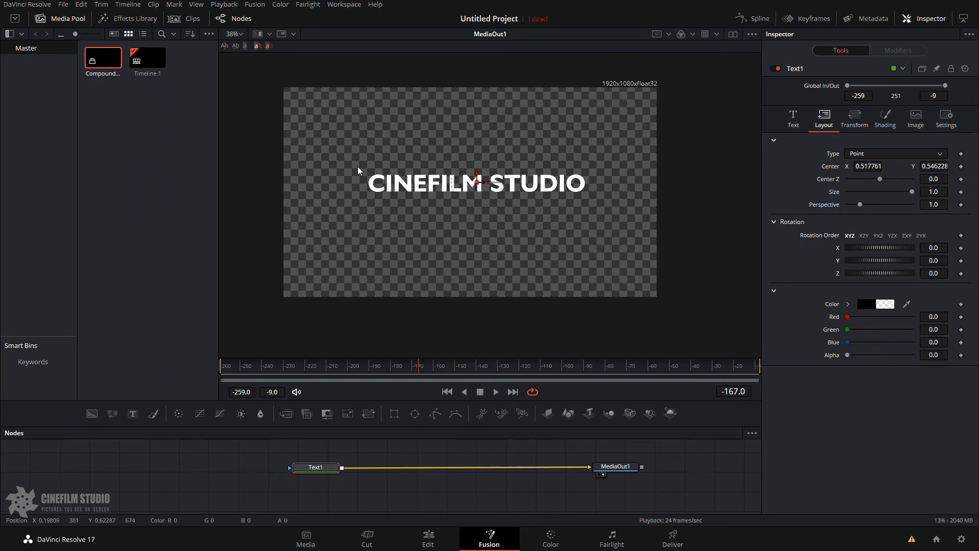